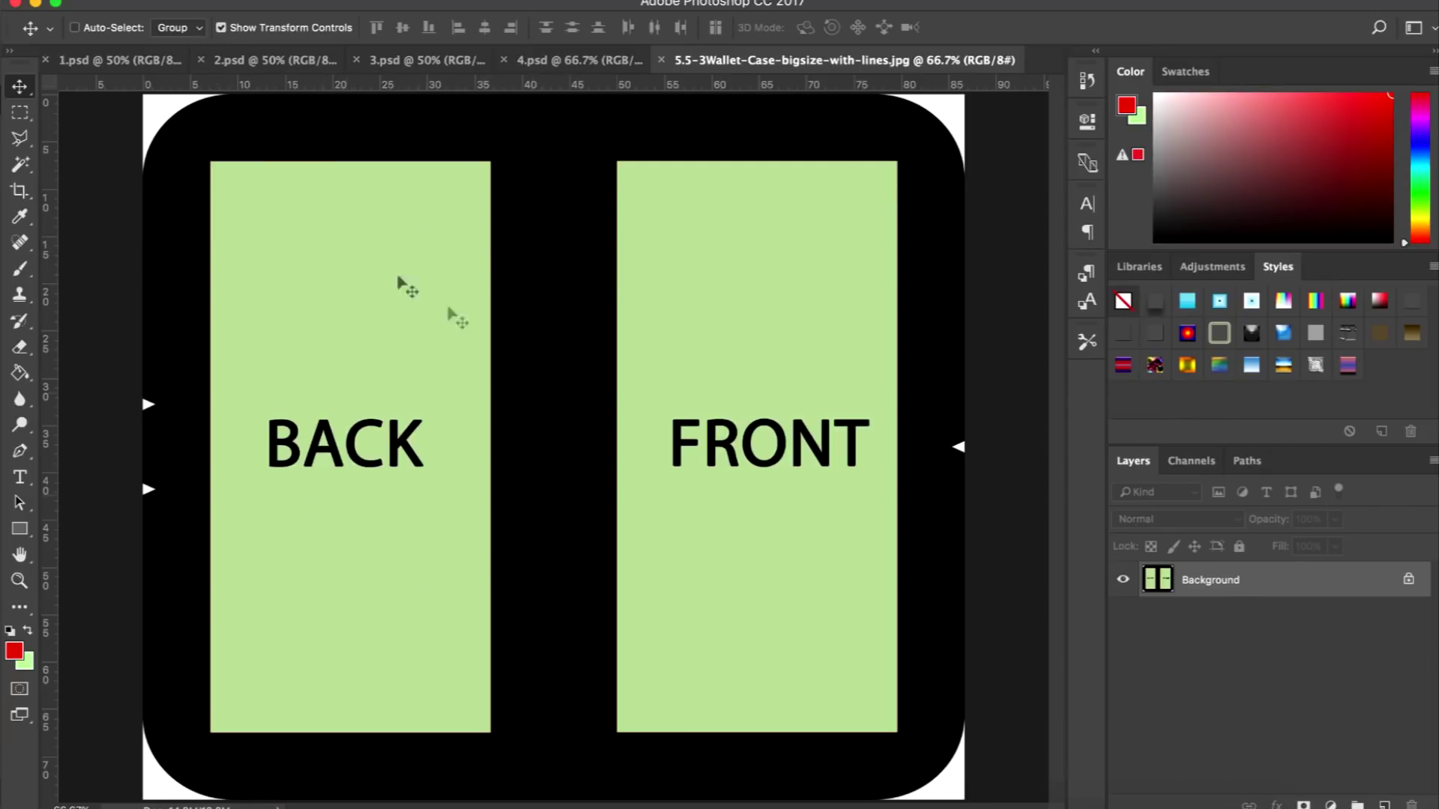
Open the 560.jpg image from the Downloads folder.
{"action": "left_click", "coordinate": [184, 2]}
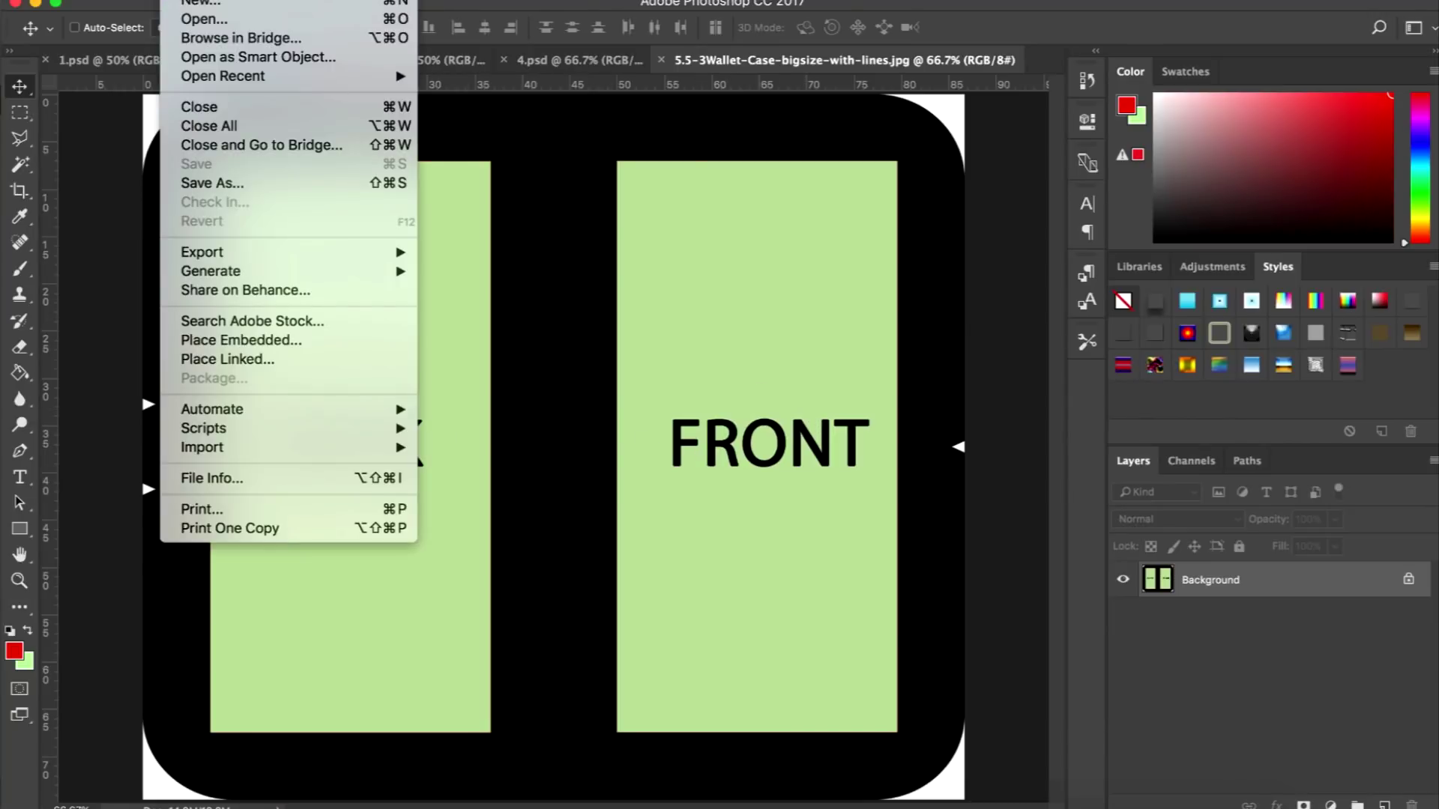
{"action": "left_click", "coordinate": [475, 177]}
{"action": "left_click", "coordinate": [184, 1]}
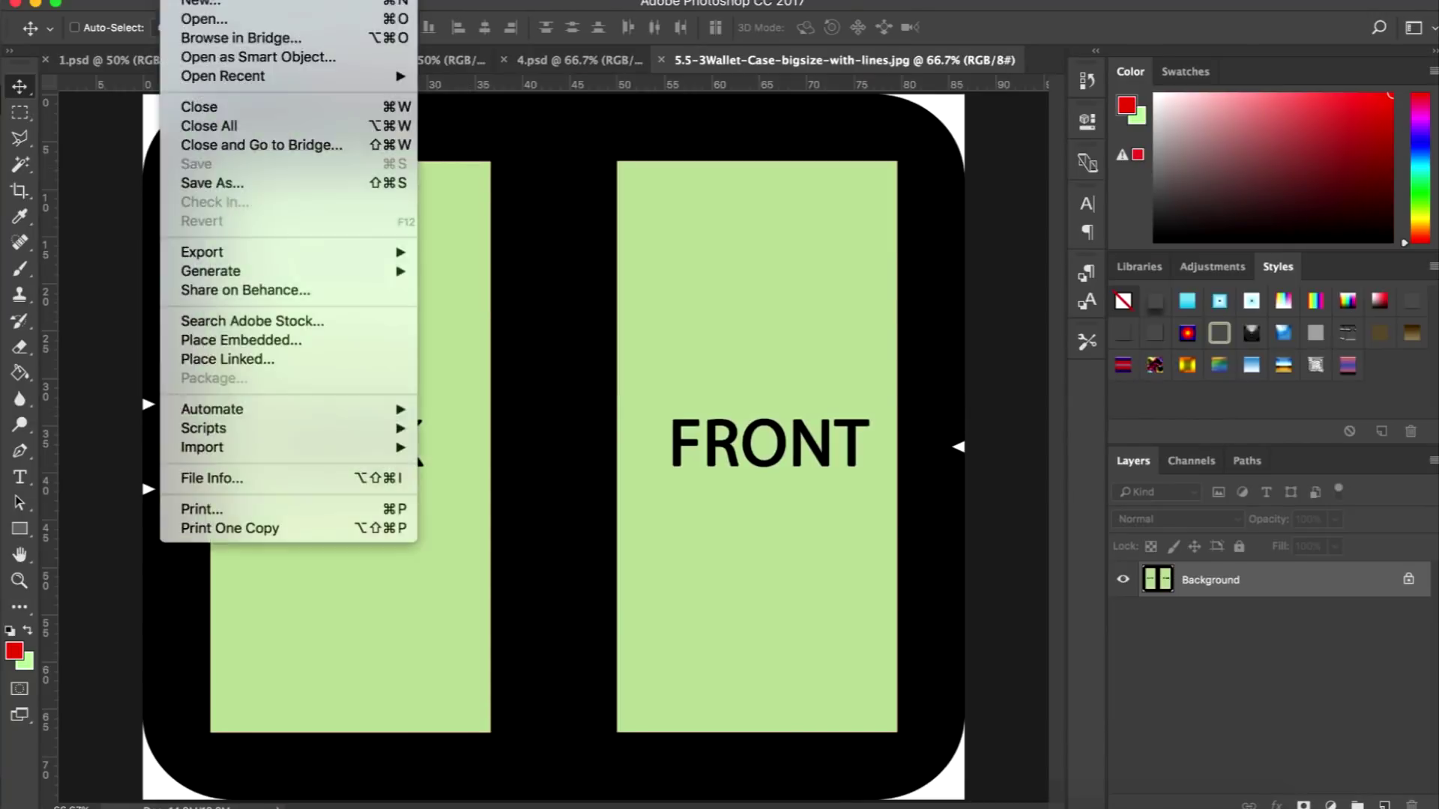
{"action": "left_click", "coordinate": [204, 19]}
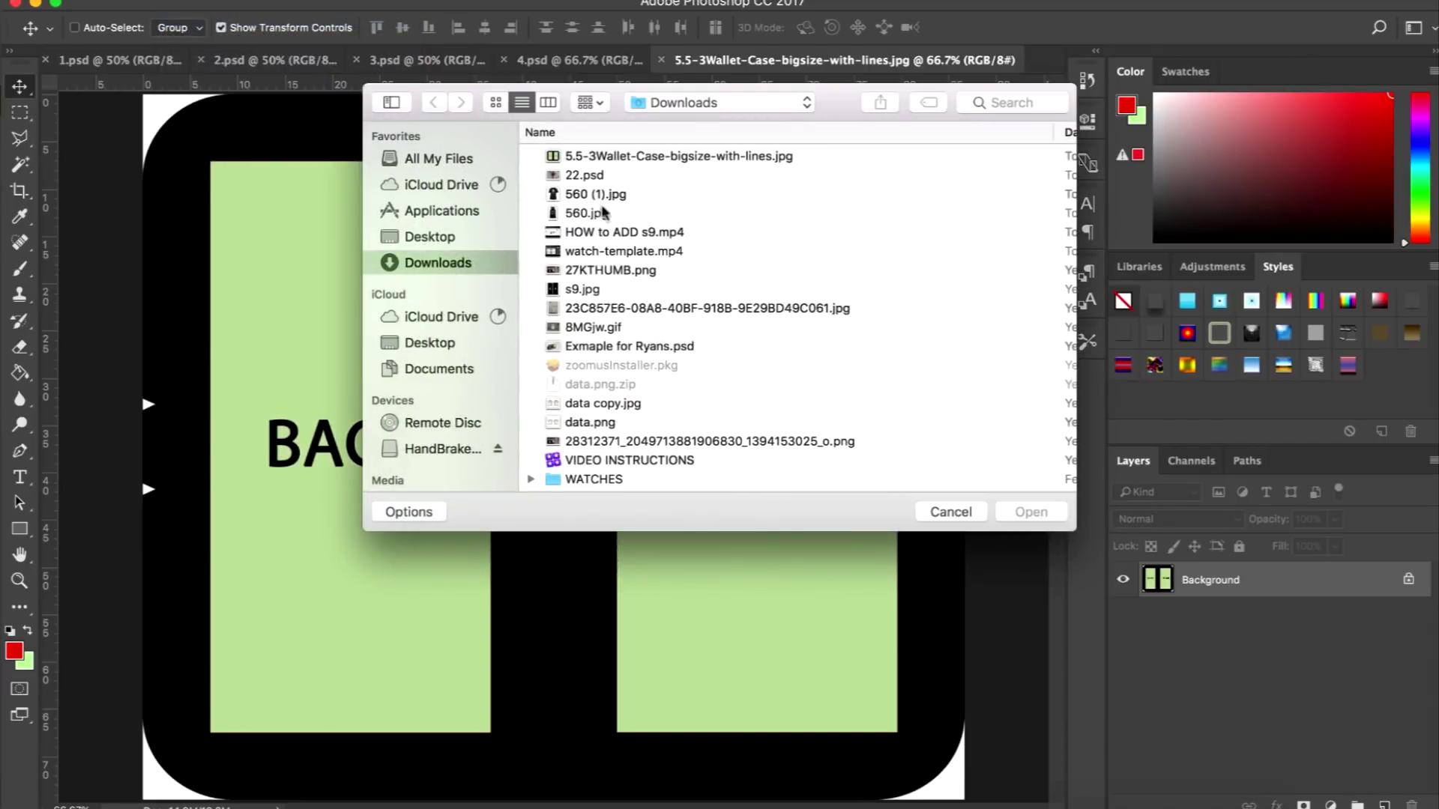
{"action": "left_click", "coordinate": [586, 215]}
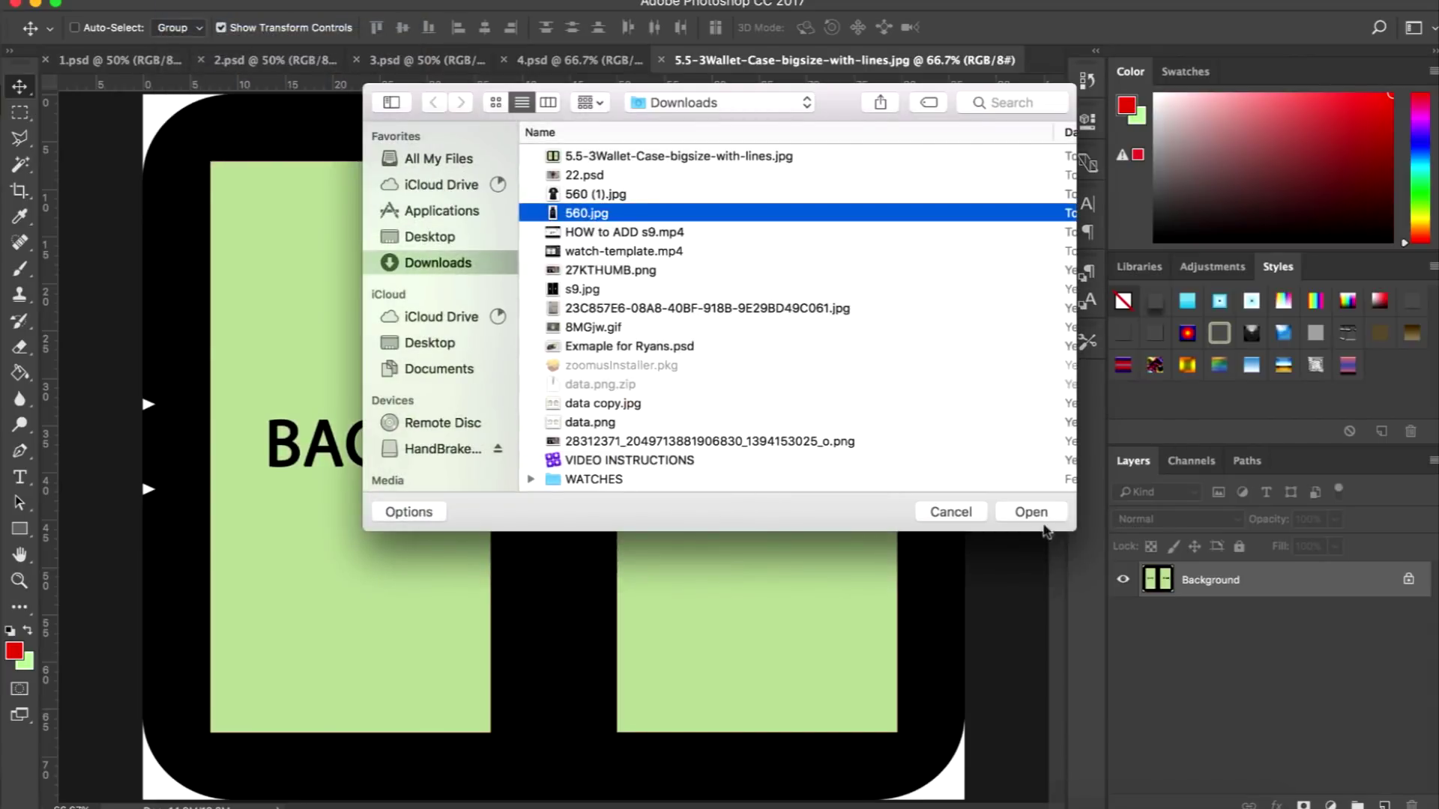
{"action": "left_click", "coordinate": [1037, 519]}
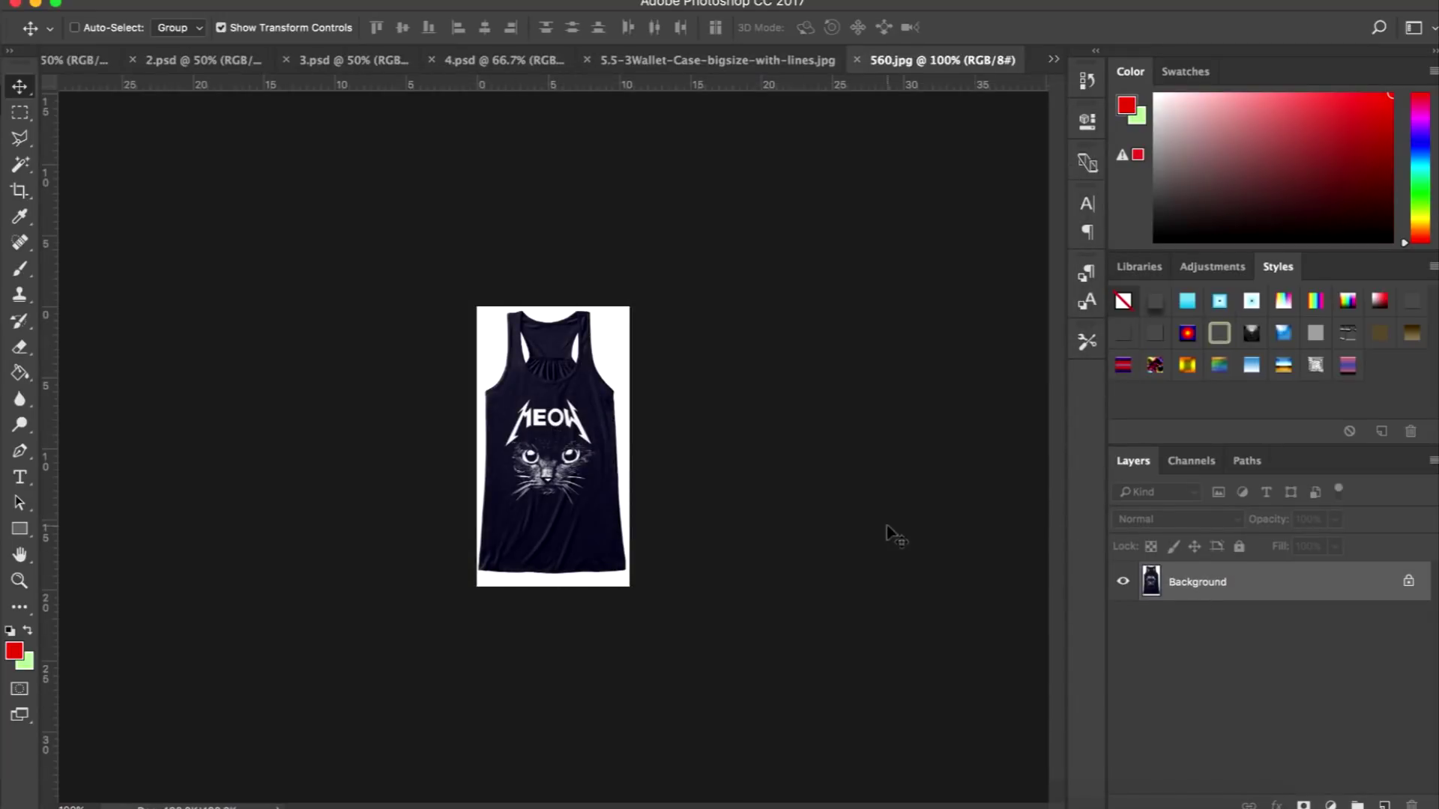
Duplicate the Background layer of the tank top image, keeping the original visible and the copy selected.
{"action": "right_click", "coordinate": [1200, 583]}
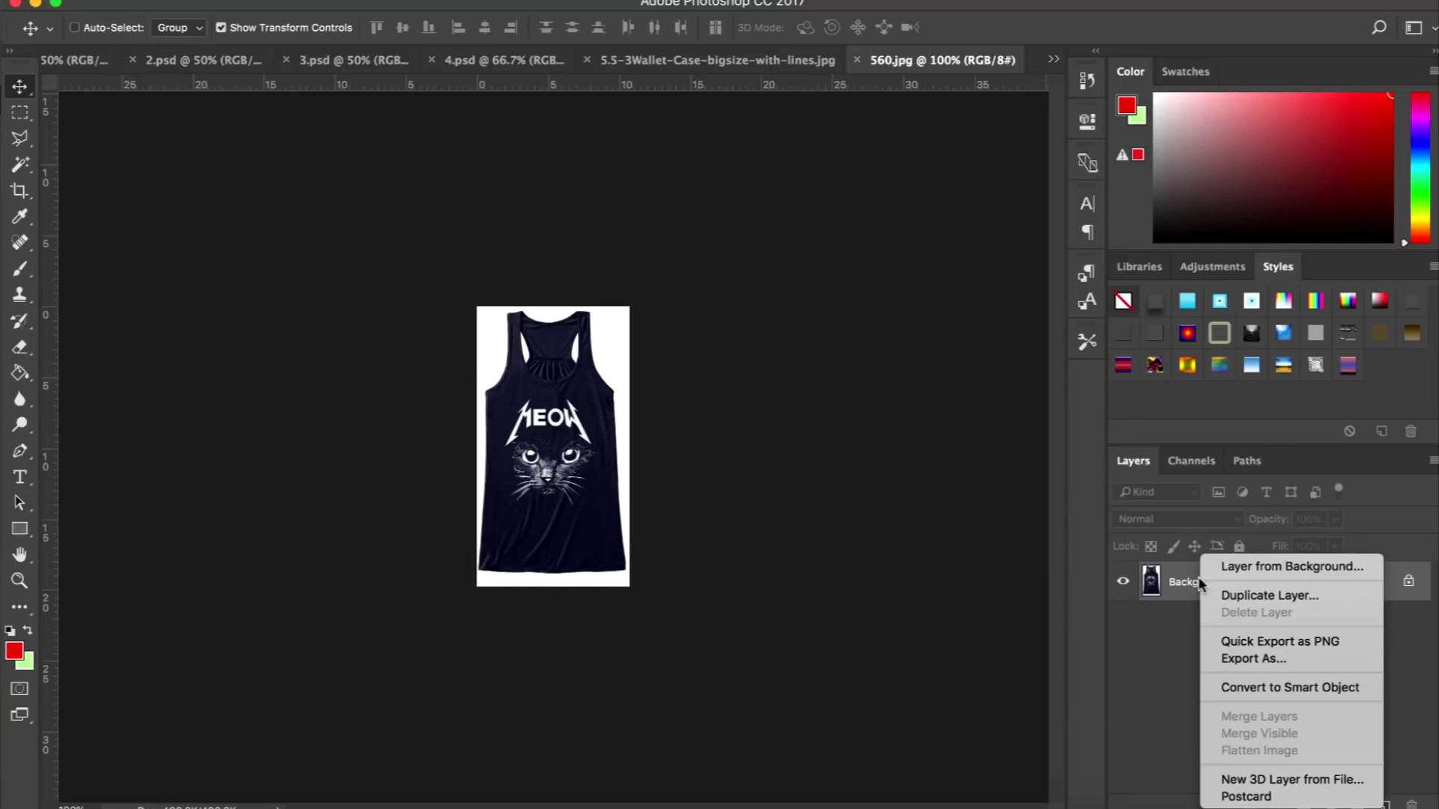
{"action": "left_click", "coordinate": [1238, 595]}
{"action": "left_click", "coordinate": [911, 322]}
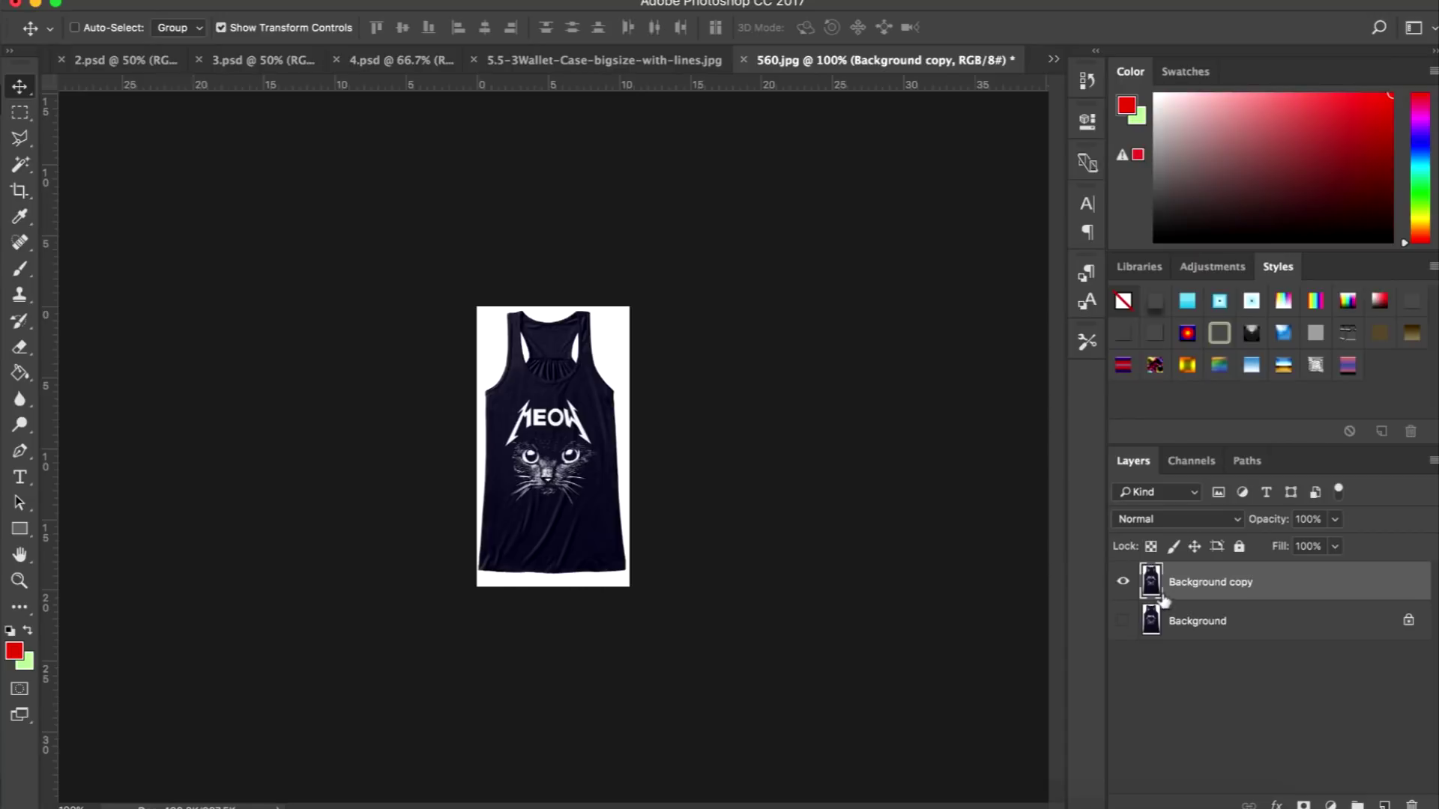
{"action": "left_click", "coordinate": [1123, 621]}
{"action": "right_click", "coordinate": [1191, 628]}
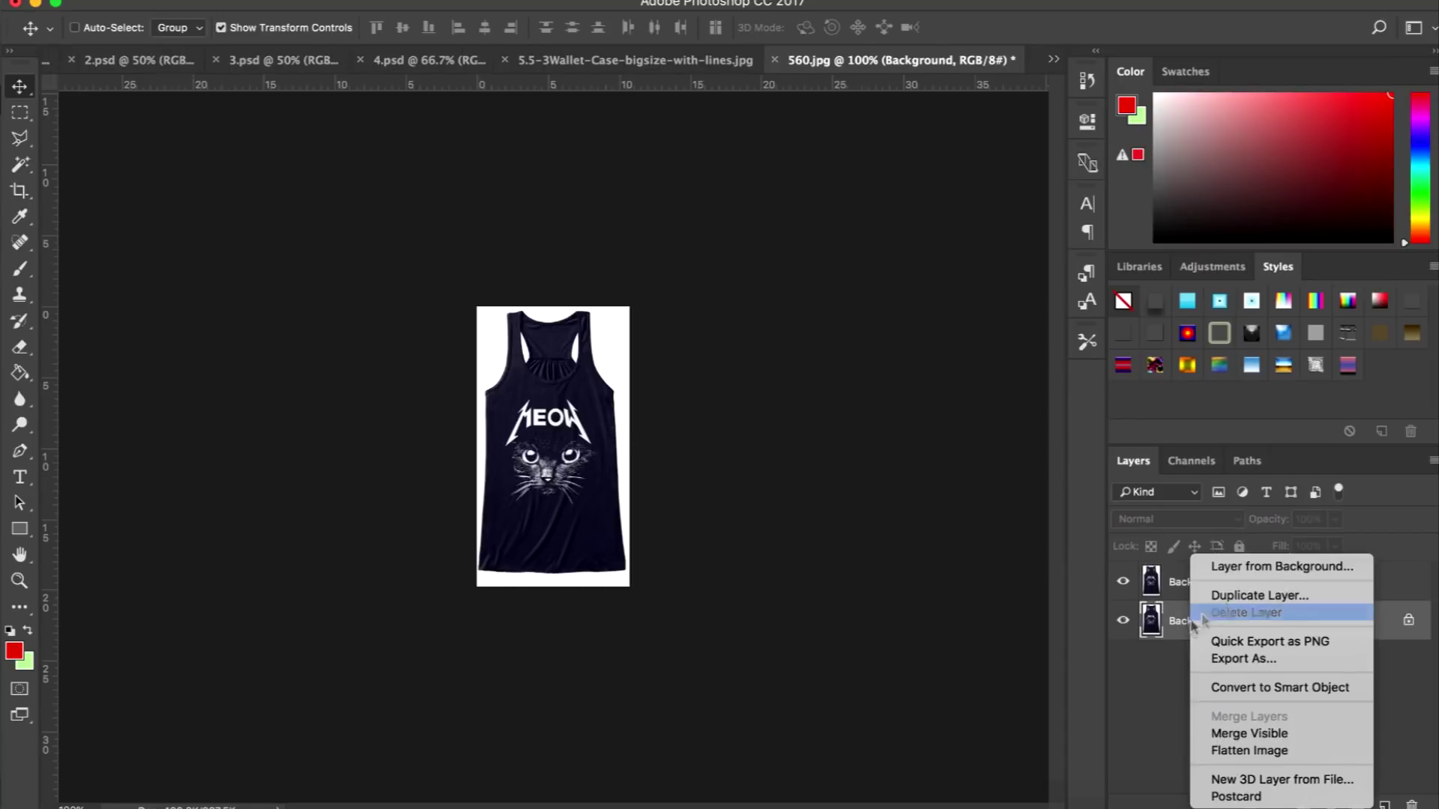
{"action": "left_click", "coordinate": [1178, 603]}
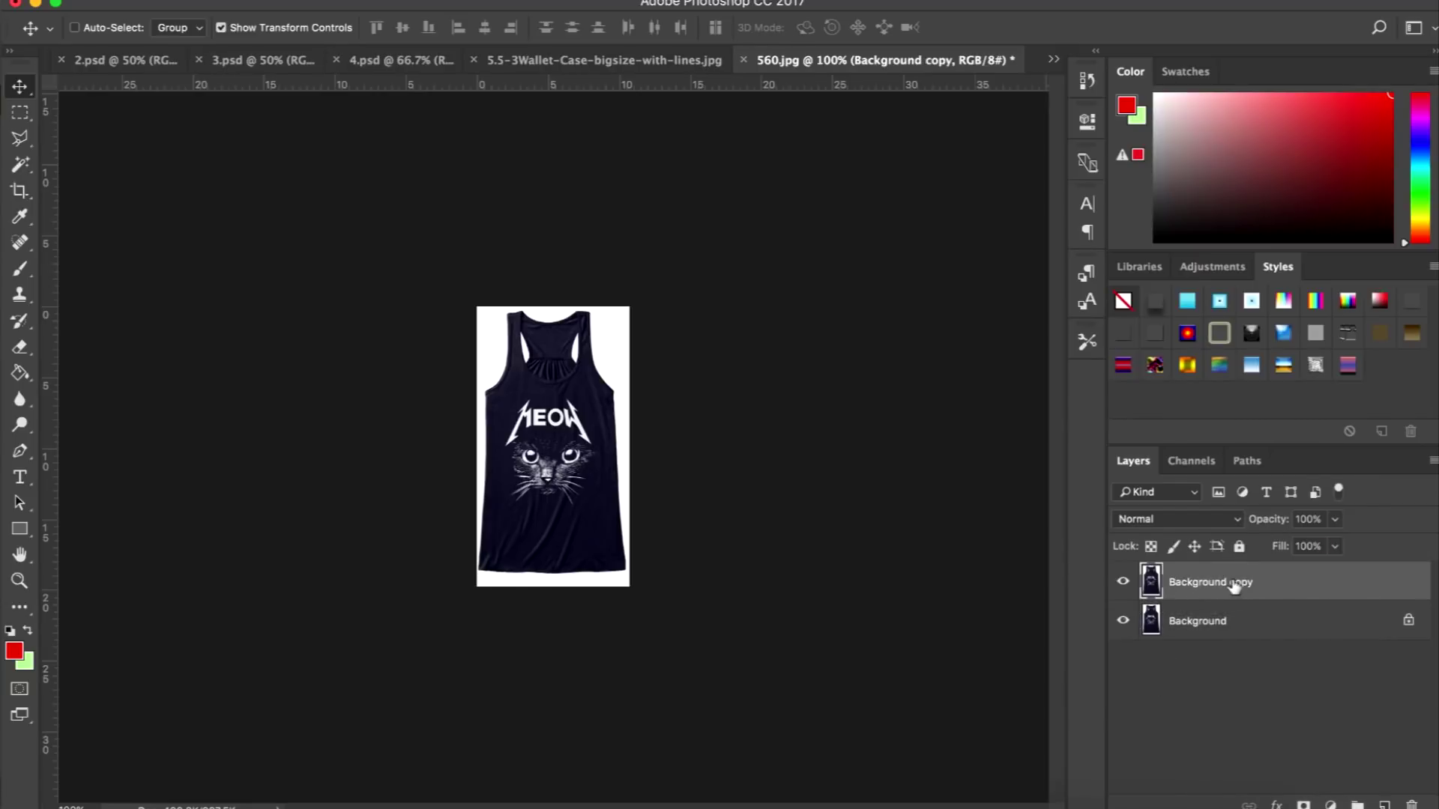
Copy the duplicated tank top layer into the 5.5-3Wallet-Case-bigsize-with-lines.jpg template and position it over the BACK panel.
{"action": "left_click_drag", "start_coordinate": [607, 402], "coordinate": [318, 474]}
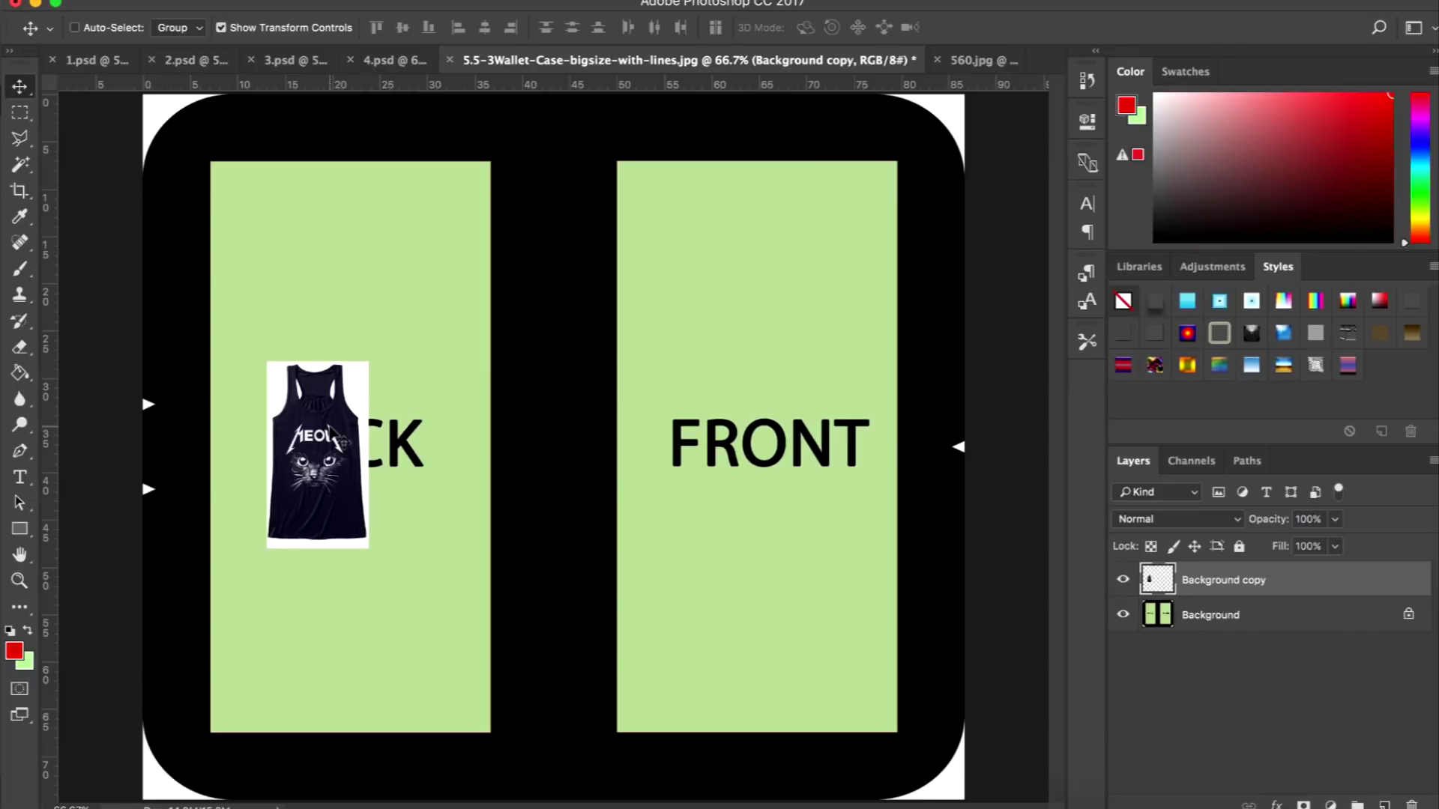
{"action": "key", "text": "super+minus"}
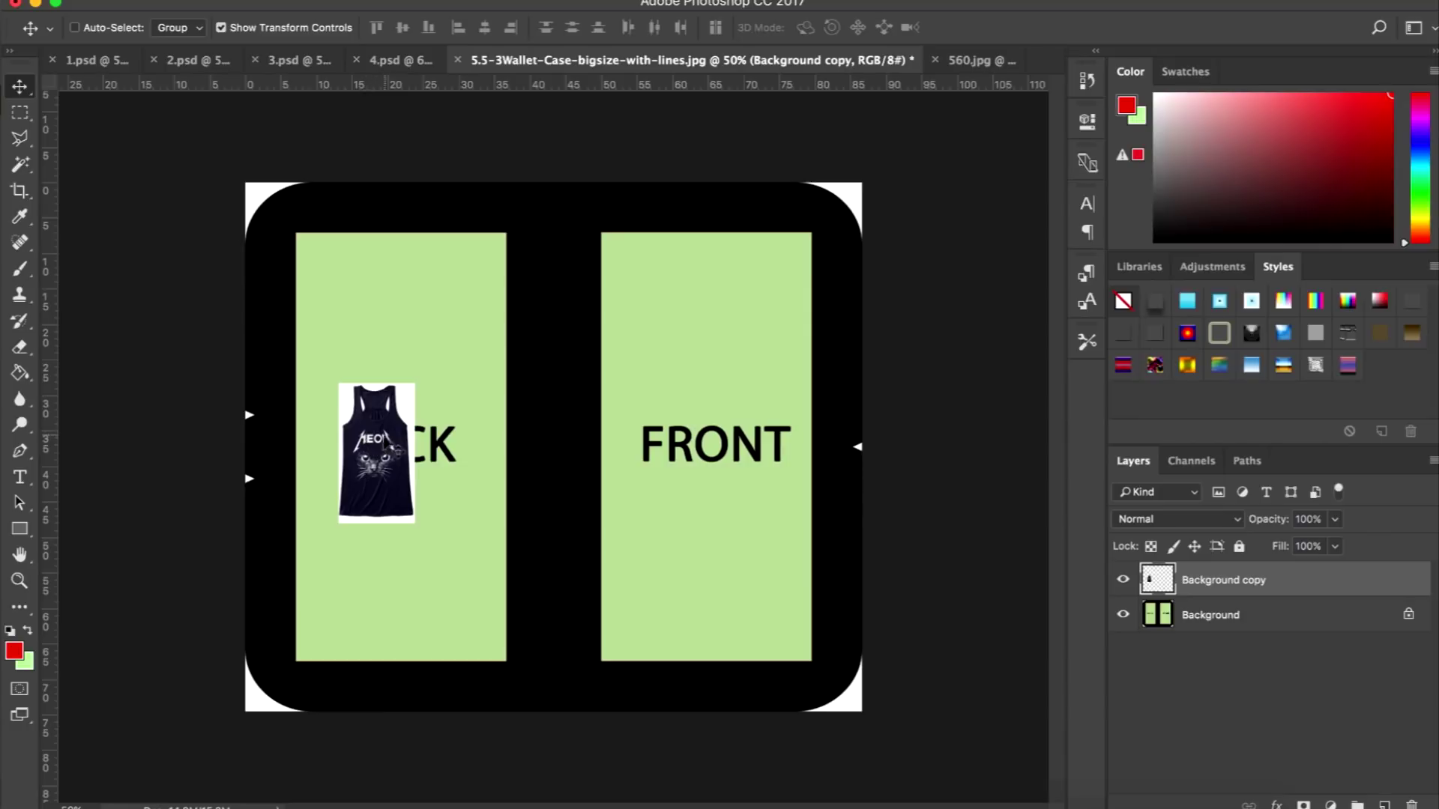
{"action": "left_click_drag", "start_coordinate": [382, 442], "coordinate": [380, 417]}
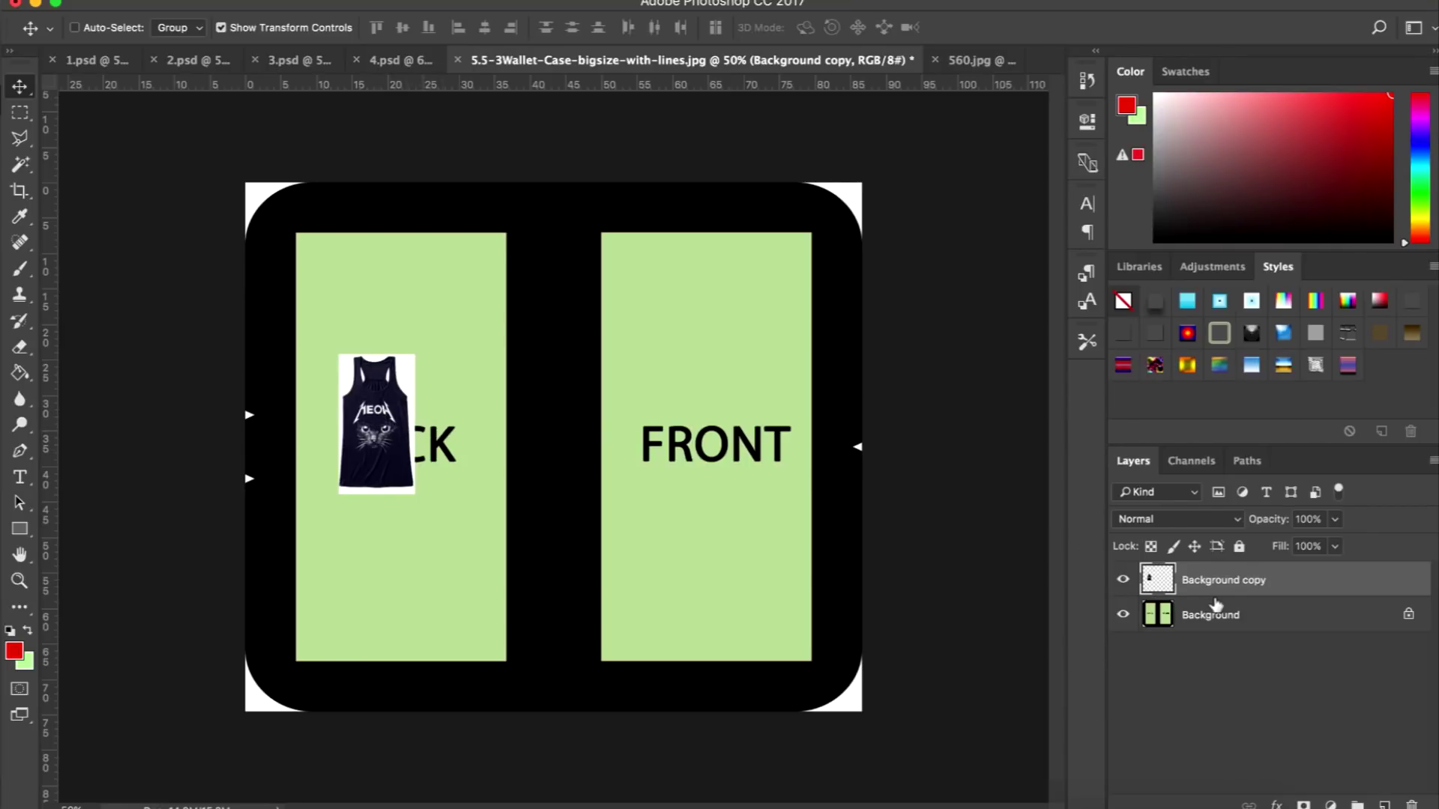
Enlarge the tank top layer to about 485% and position it so the cat artwork covers the BACK panel.
{"action": "key", "text": "ctrl+t"}
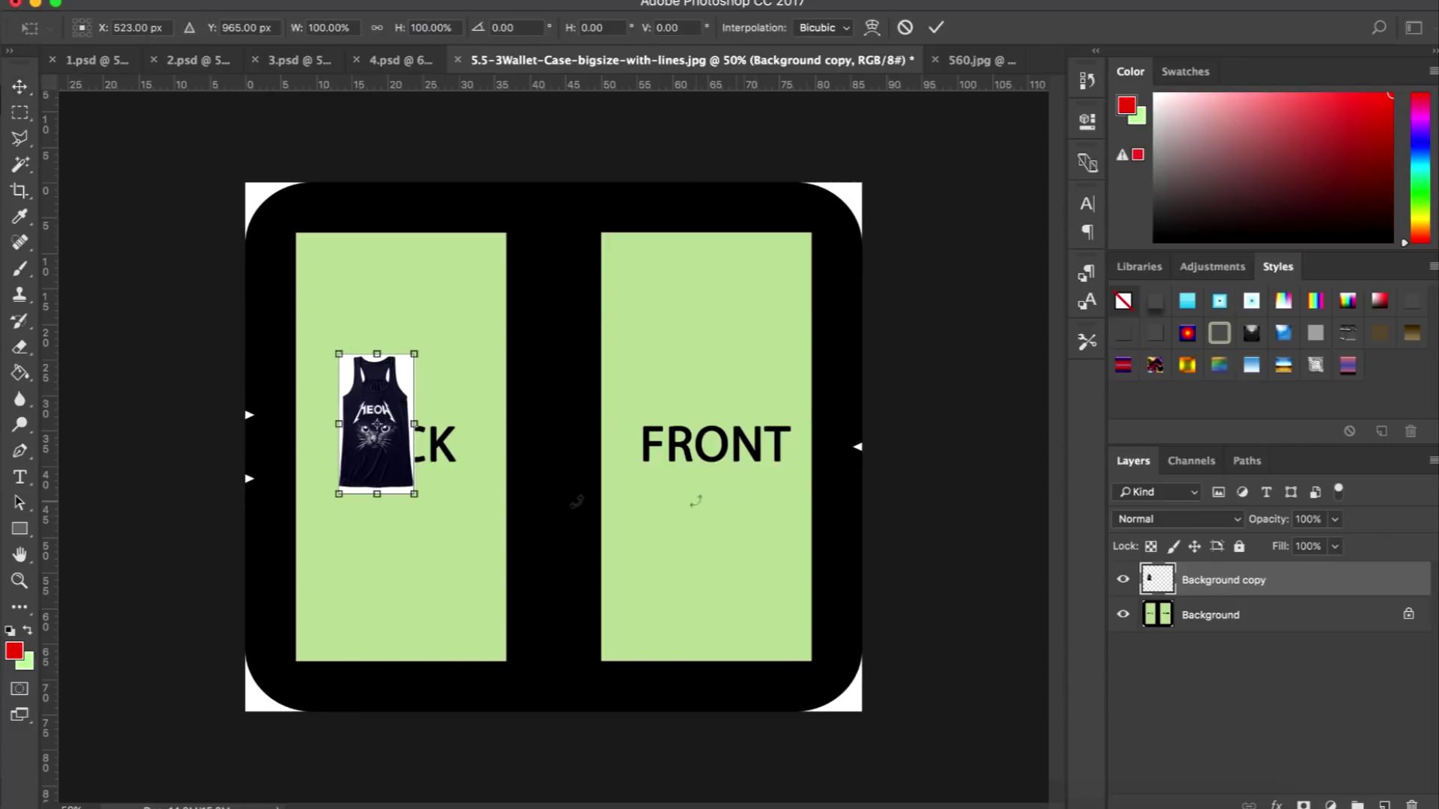
{"action": "left_click_drag", "start_coordinate": [414, 494], "coordinate": [646, 808]}
{"action": "left_click_drag", "start_coordinate": [267, 313], "coordinate": [214, 276]}
{"action": "left_click_drag", "start_coordinate": [507, 432], "coordinate": [456, 296]}
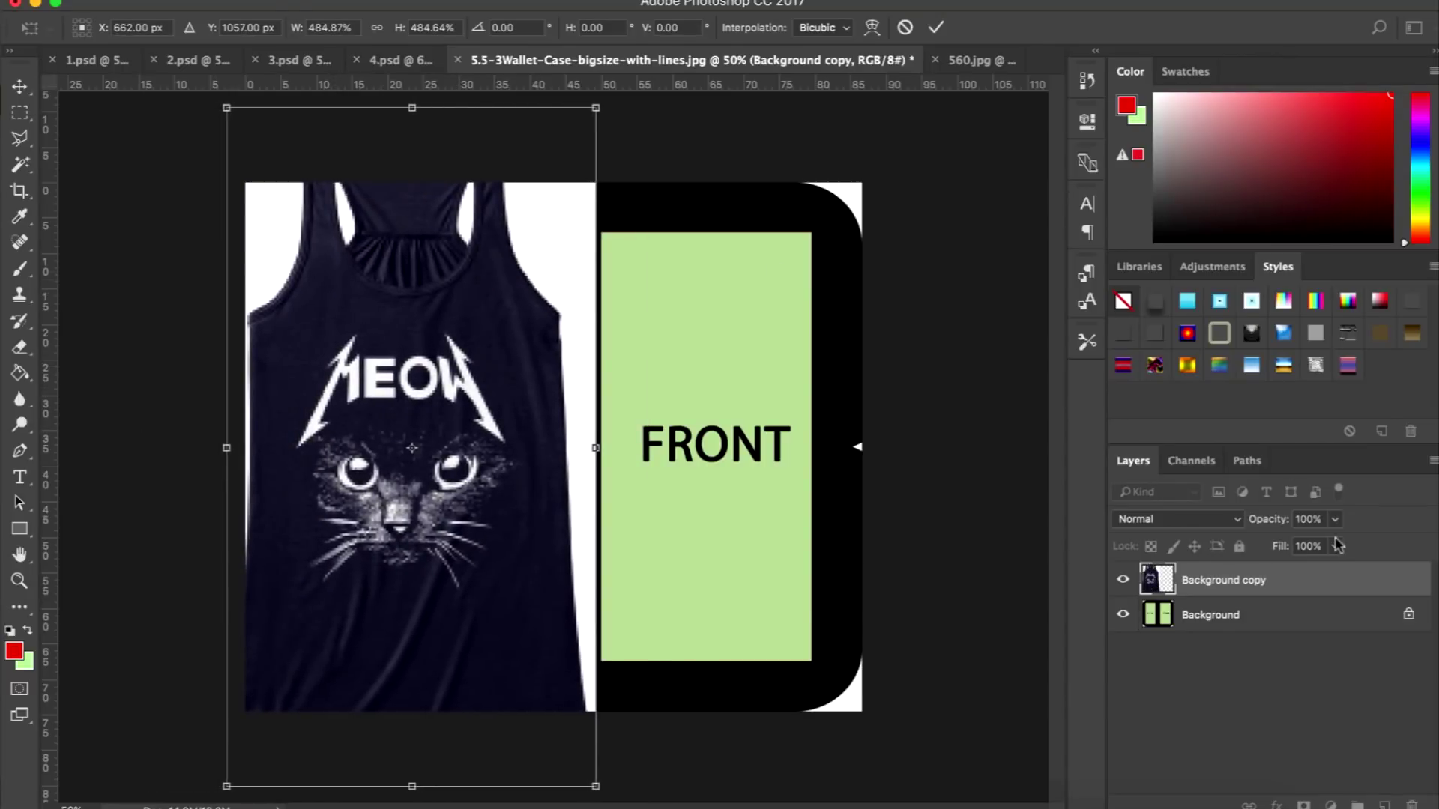
{"action": "left_click", "coordinate": [19, 87]}
{"action": "left_click", "coordinate": [888, 281]}
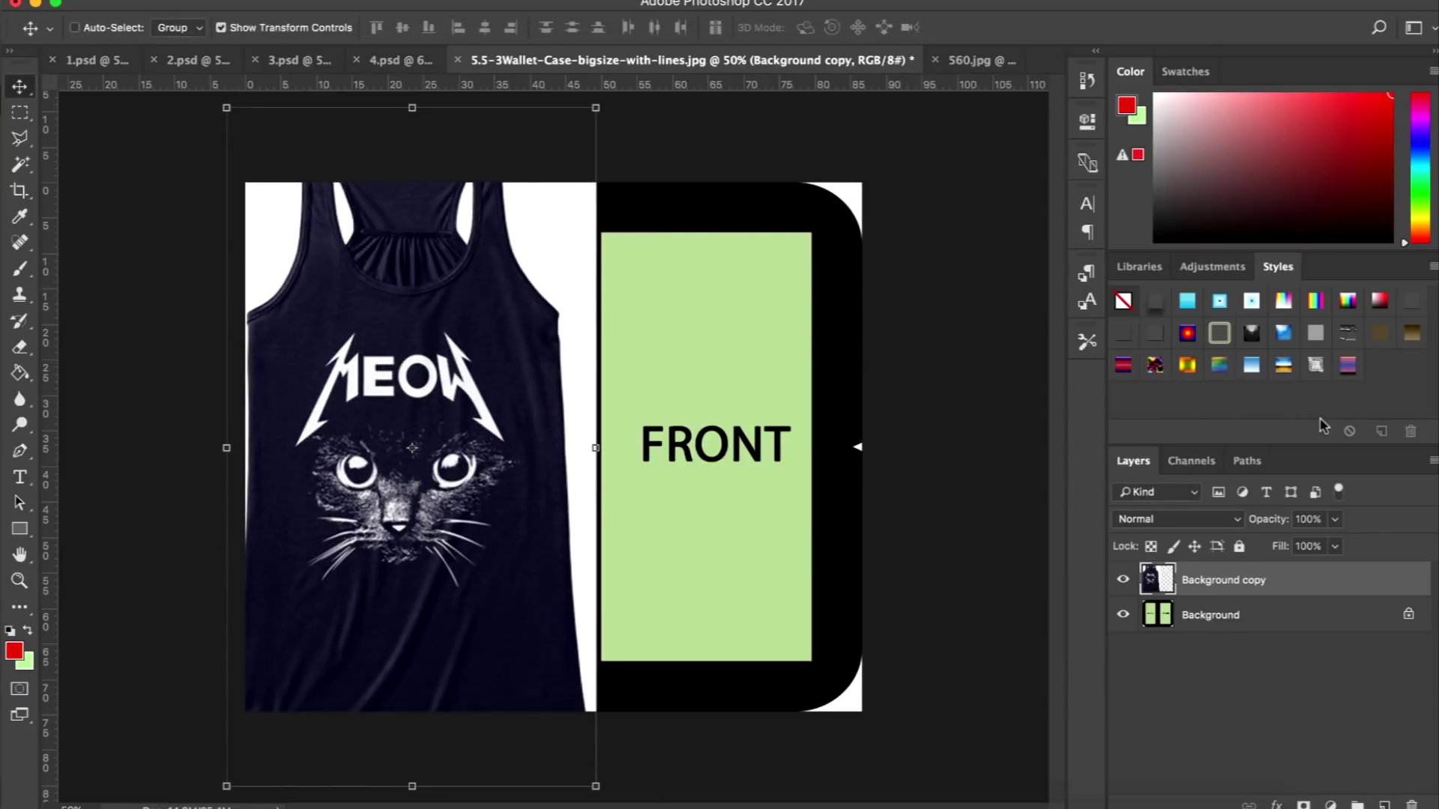
Lower the tank top layer's opacity to 21% and move it up about 2.2 cm over the BACK panel.
{"action": "left_click", "coordinate": [1336, 519]}
{"action": "left_click_drag", "start_coordinate": [1338, 541], "coordinate": [1266, 547]}
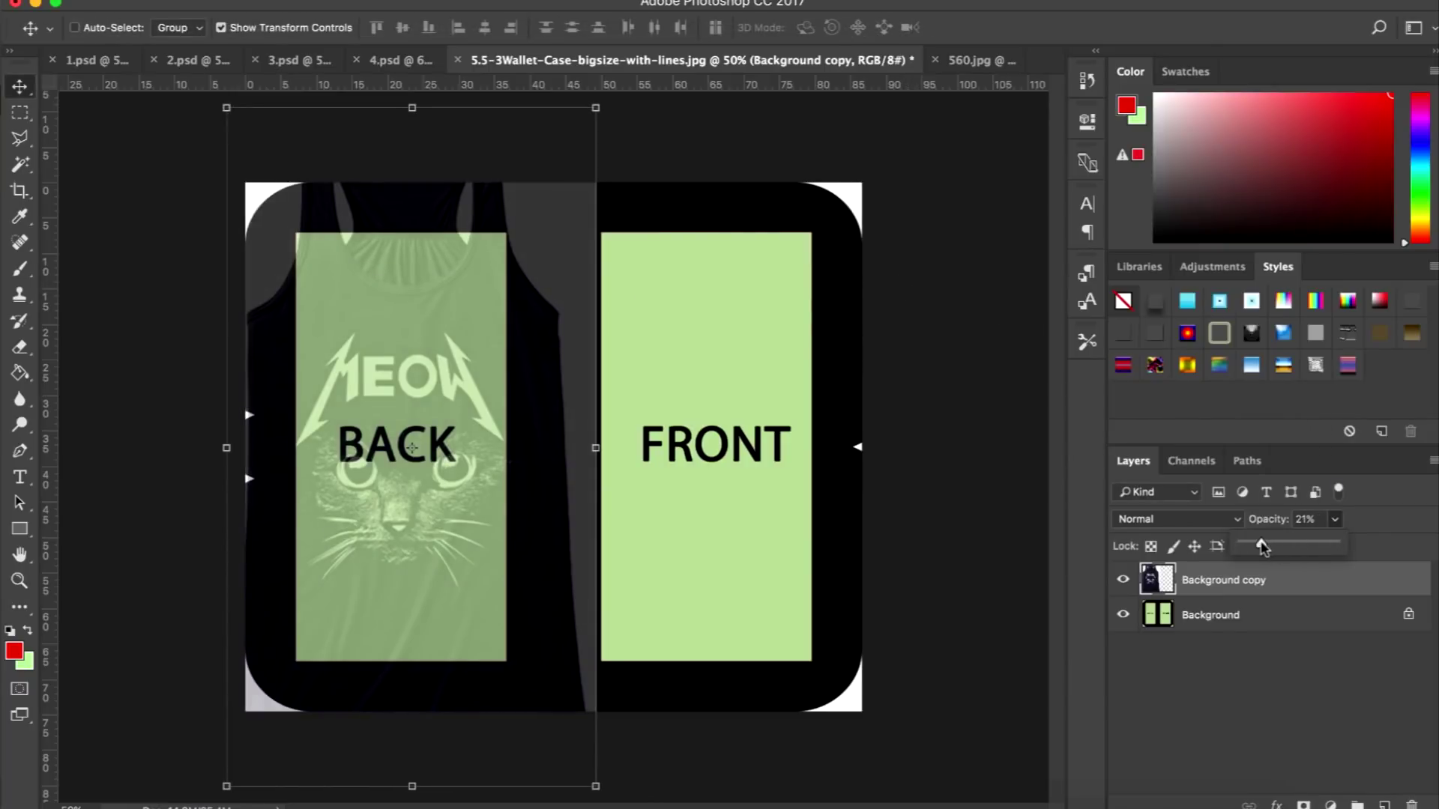
{"action": "left_click_drag", "start_coordinate": [464, 396], "coordinate": [470, 381]}
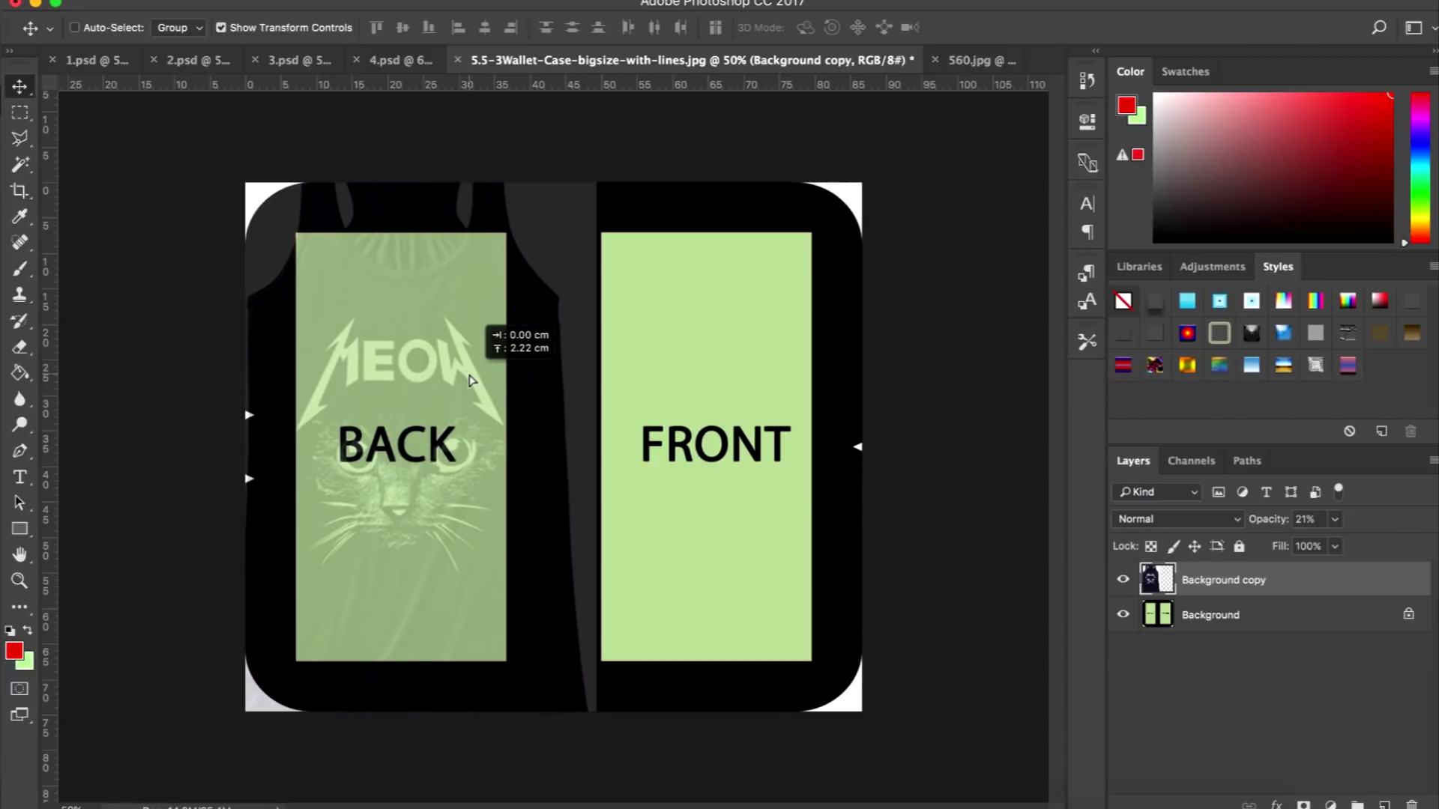
{"action": "left_click_drag", "start_coordinate": [470, 380], "coordinate": [466, 375]}
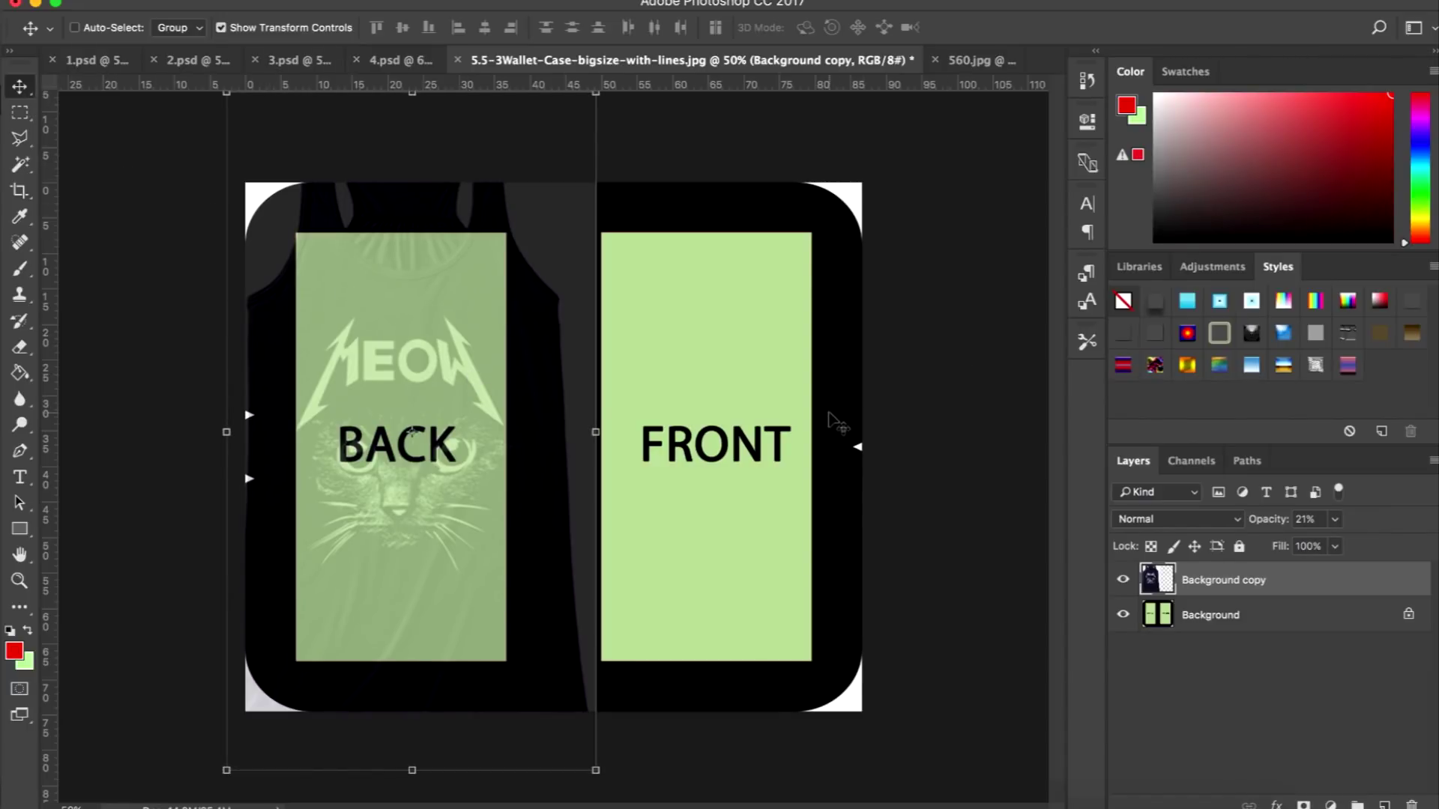
Set the tank top layer's opacity to 65% and copy a rectangle around the MEOW cat artwork to a new layer.
{"action": "left_click", "coordinate": [1333, 519]}
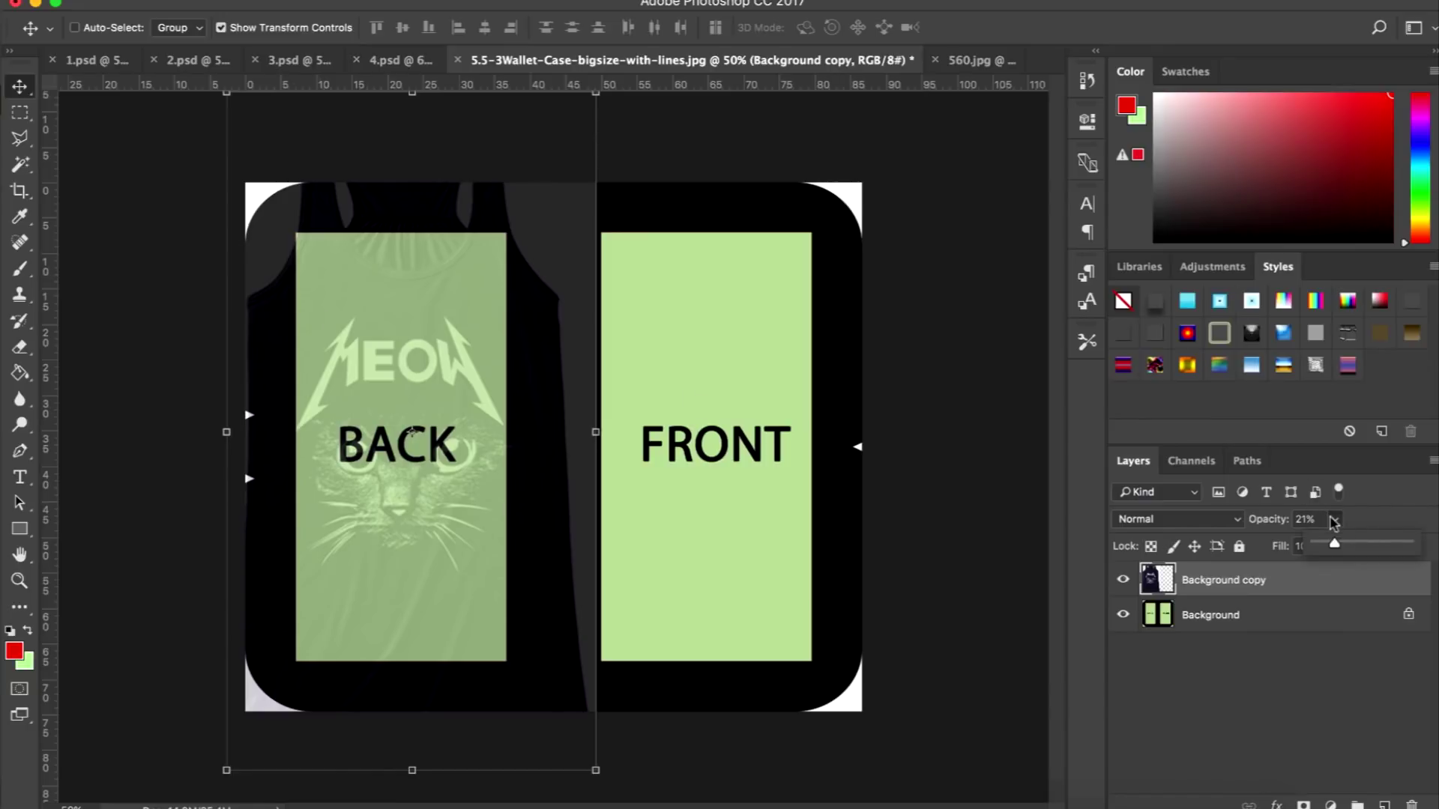
{"action": "mouse_move", "coordinate": [1353, 543]}
{"action": "left_mouse_down"}
{"action": "mouse_move", "coordinate": [1412, 544]}
{"action": "mouse_move", "coordinate": [1377, 547]}
{"action": "left_mouse_up"}
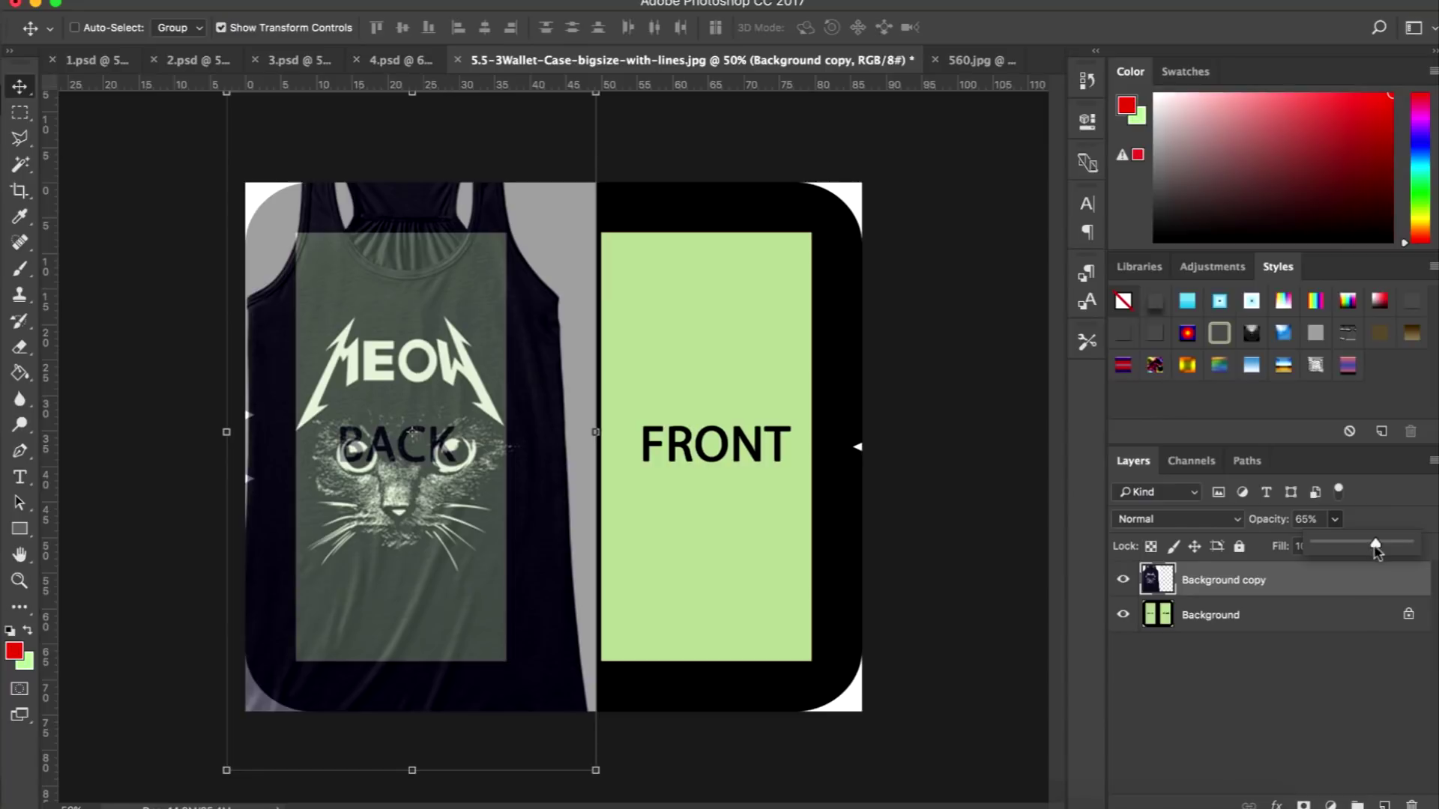
{"action": "left_click", "coordinate": [22, 112]}
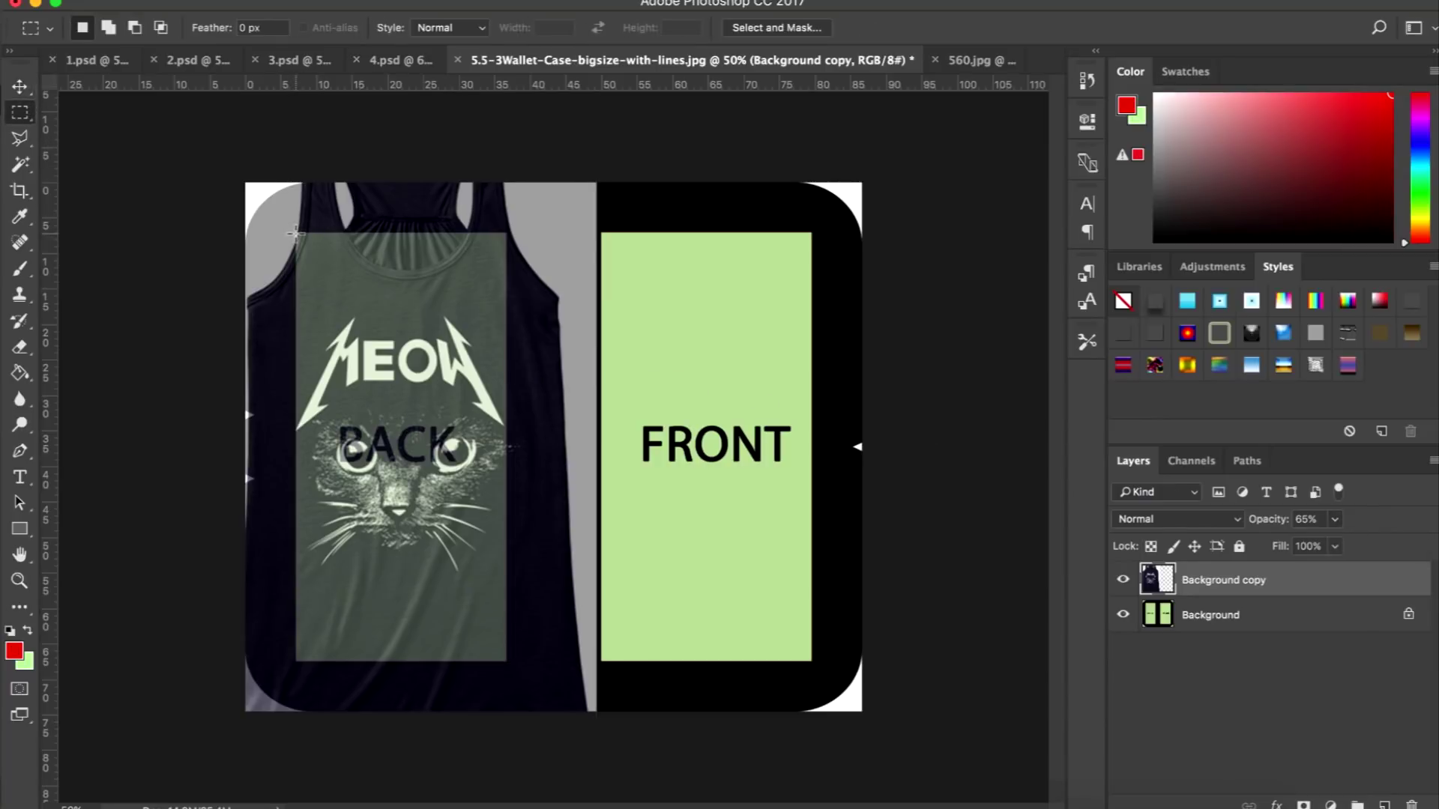
{"action": "left_click", "coordinate": [299, 301]}
{"action": "left_click_drag", "start_coordinate": [291, 298], "coordinate": [514, 574]}
{"action": "key", "text": "ctrl+j"}
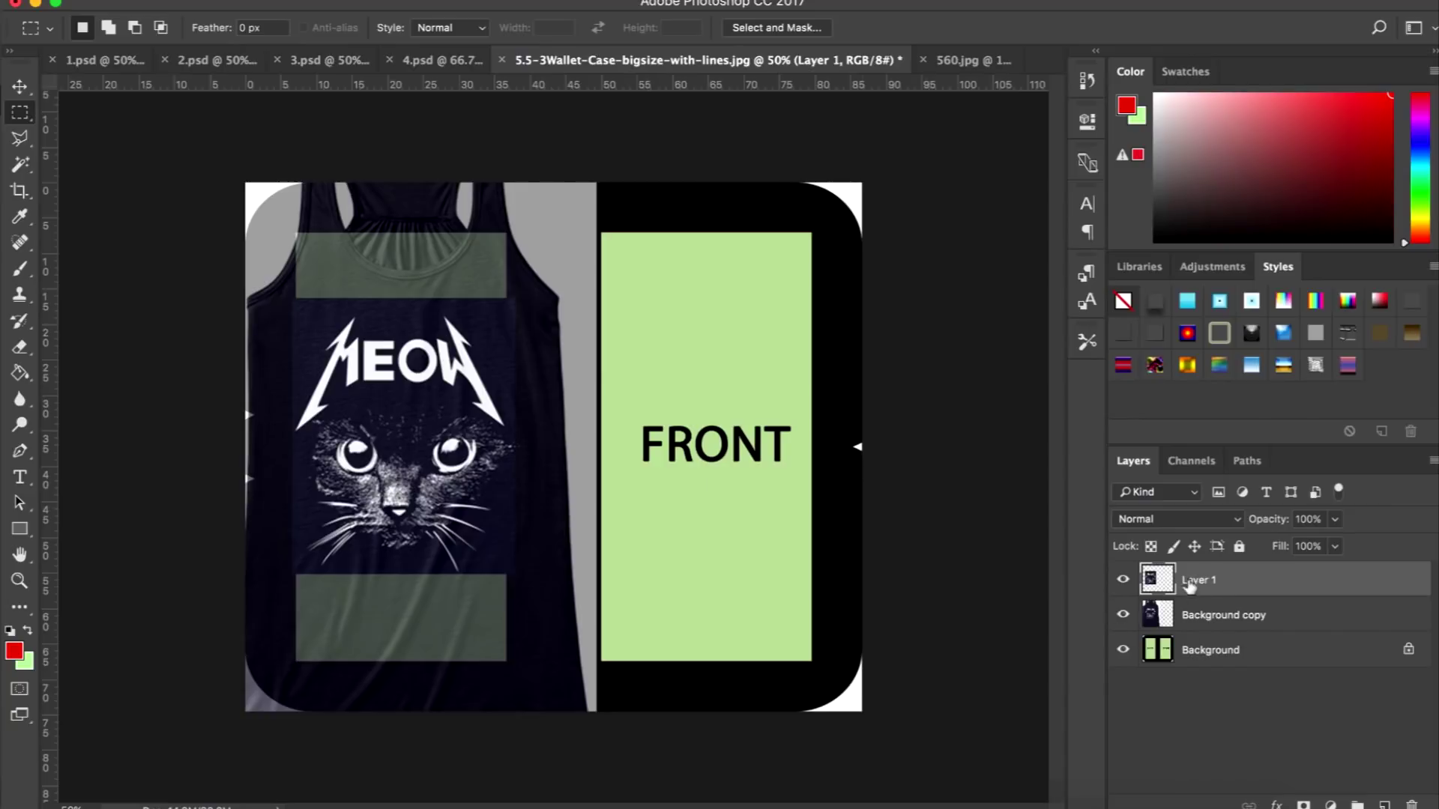
Hide Layer 1 and set the Background copy layer's opacity to 100%.
{"action": "left_click", "coordinate": [1126, 615]}
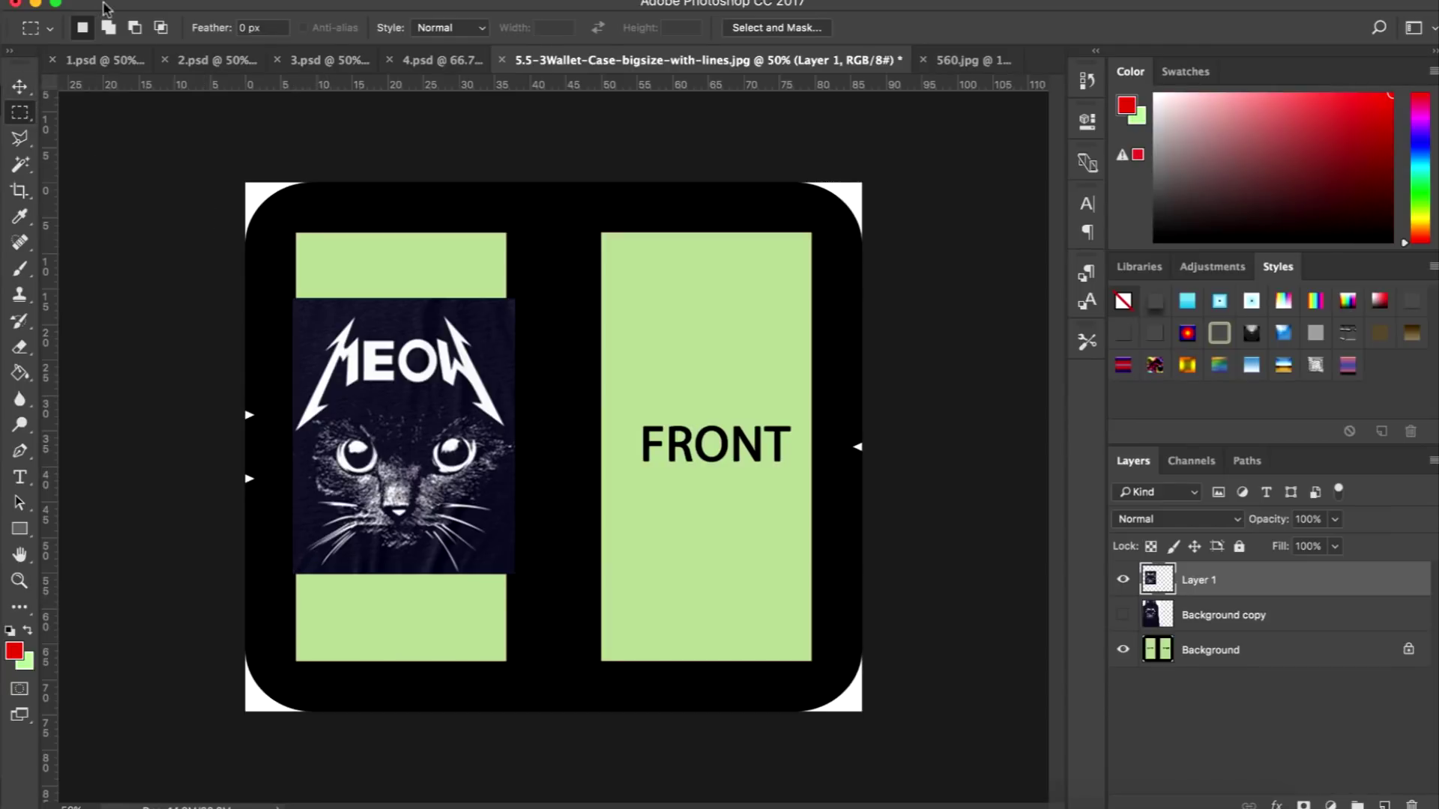
{"action": "left_click", "coordinate": [1124, 617]}
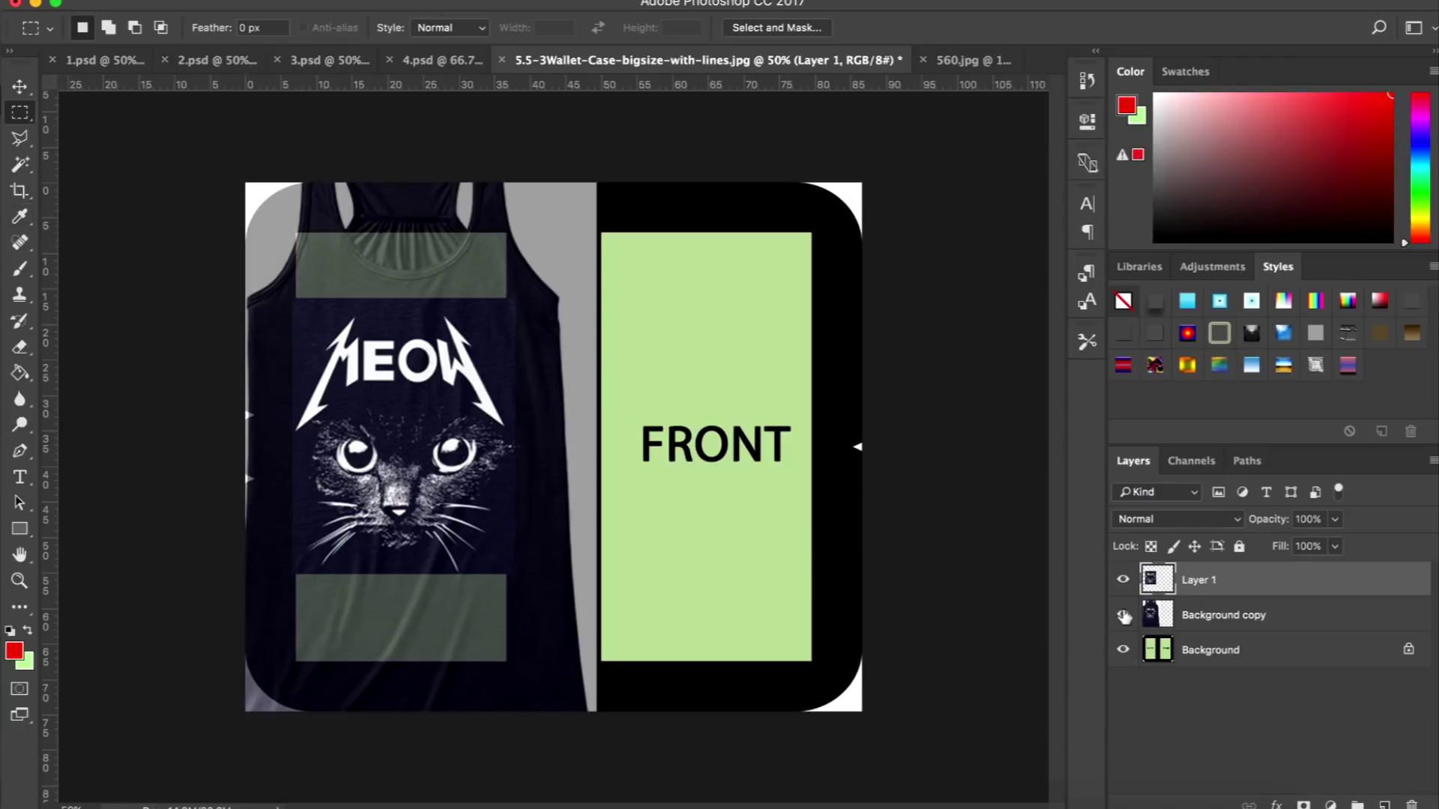
{"action": "left_click", "coordinate": [1121, 580]}
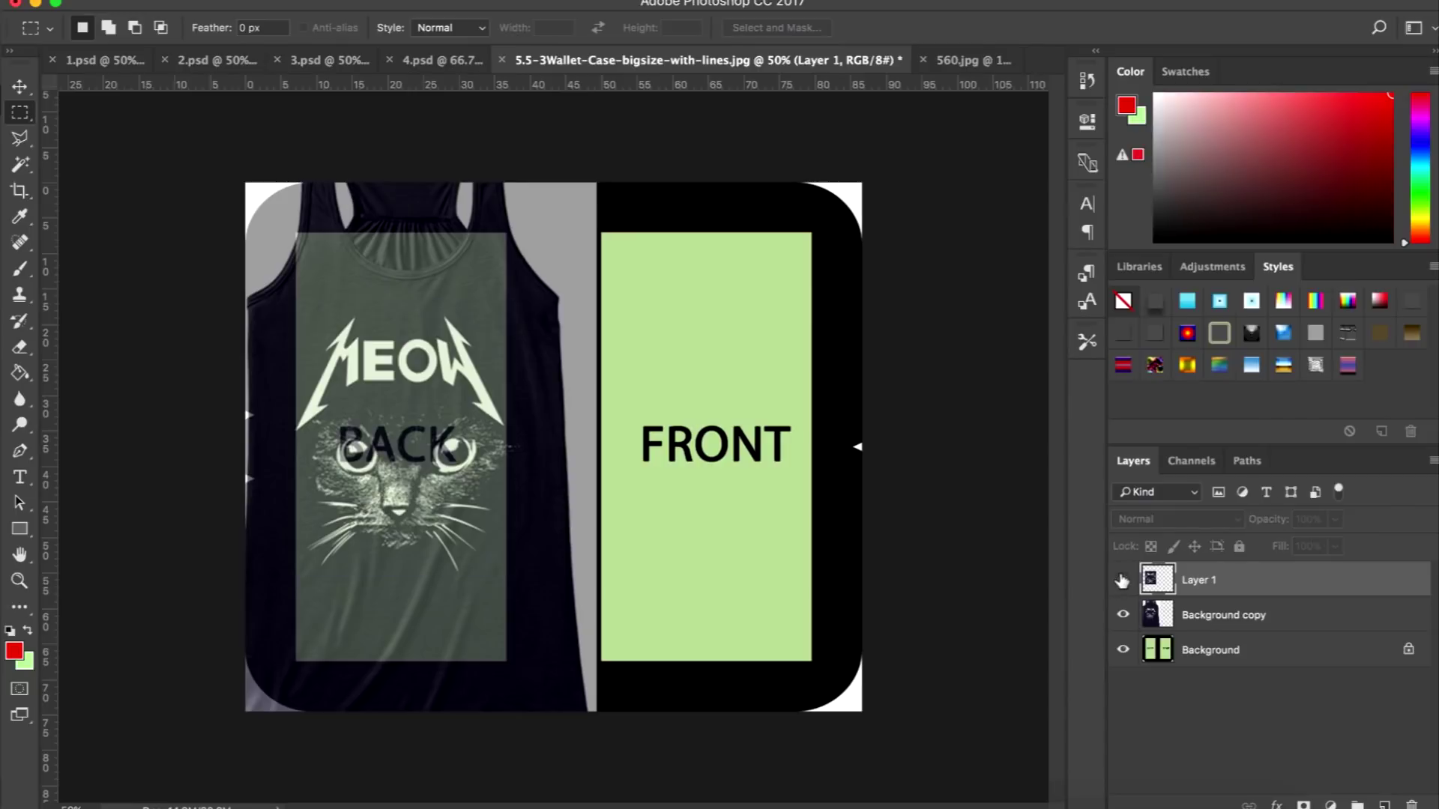
{"action": "left_click", "coordinate": [1200, 619]}
{"action": "left_click", "coordinate": [1334, 520]}
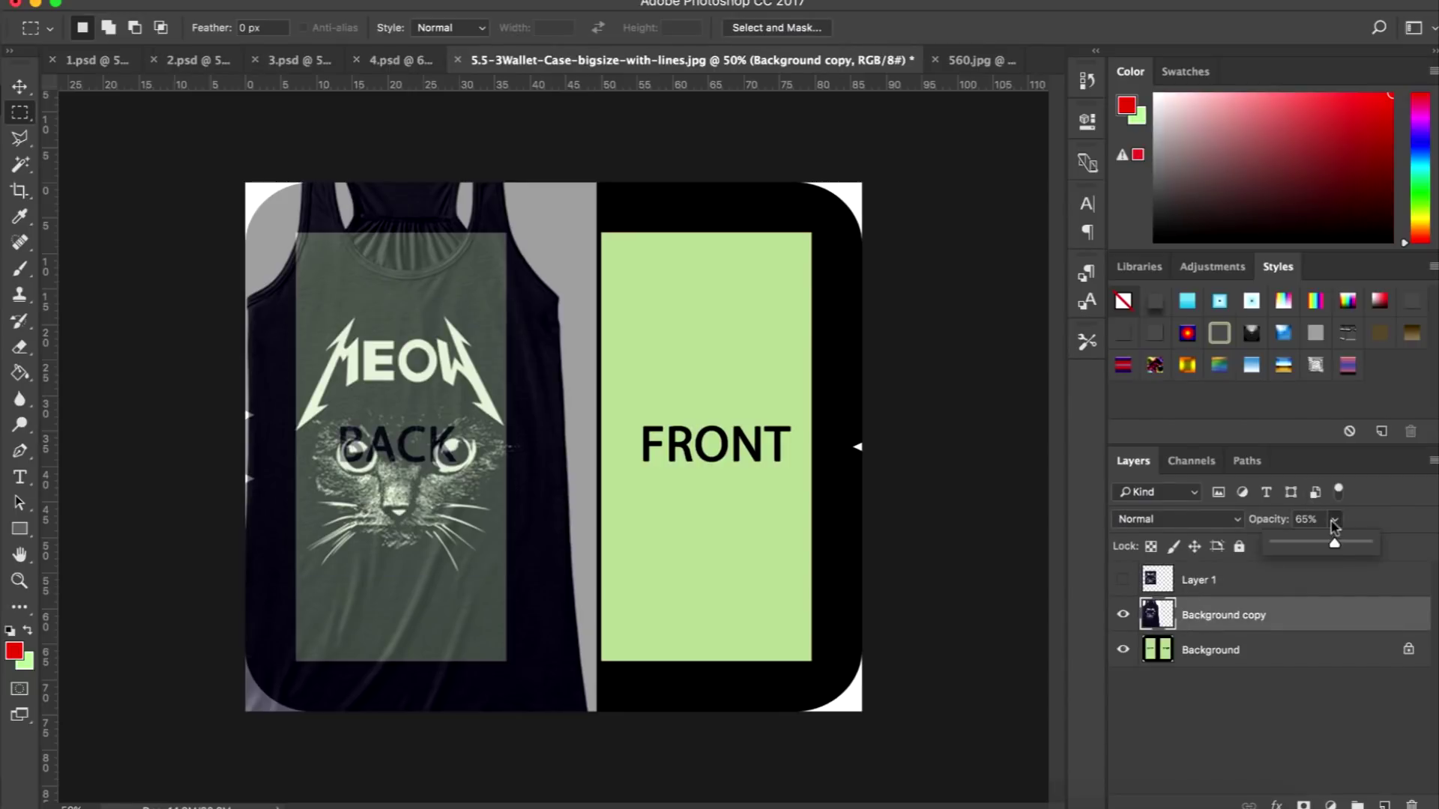
{"action": "left_click_drag", "start_coordinate": [1338, 548], "coordinate": [1372, 545]}
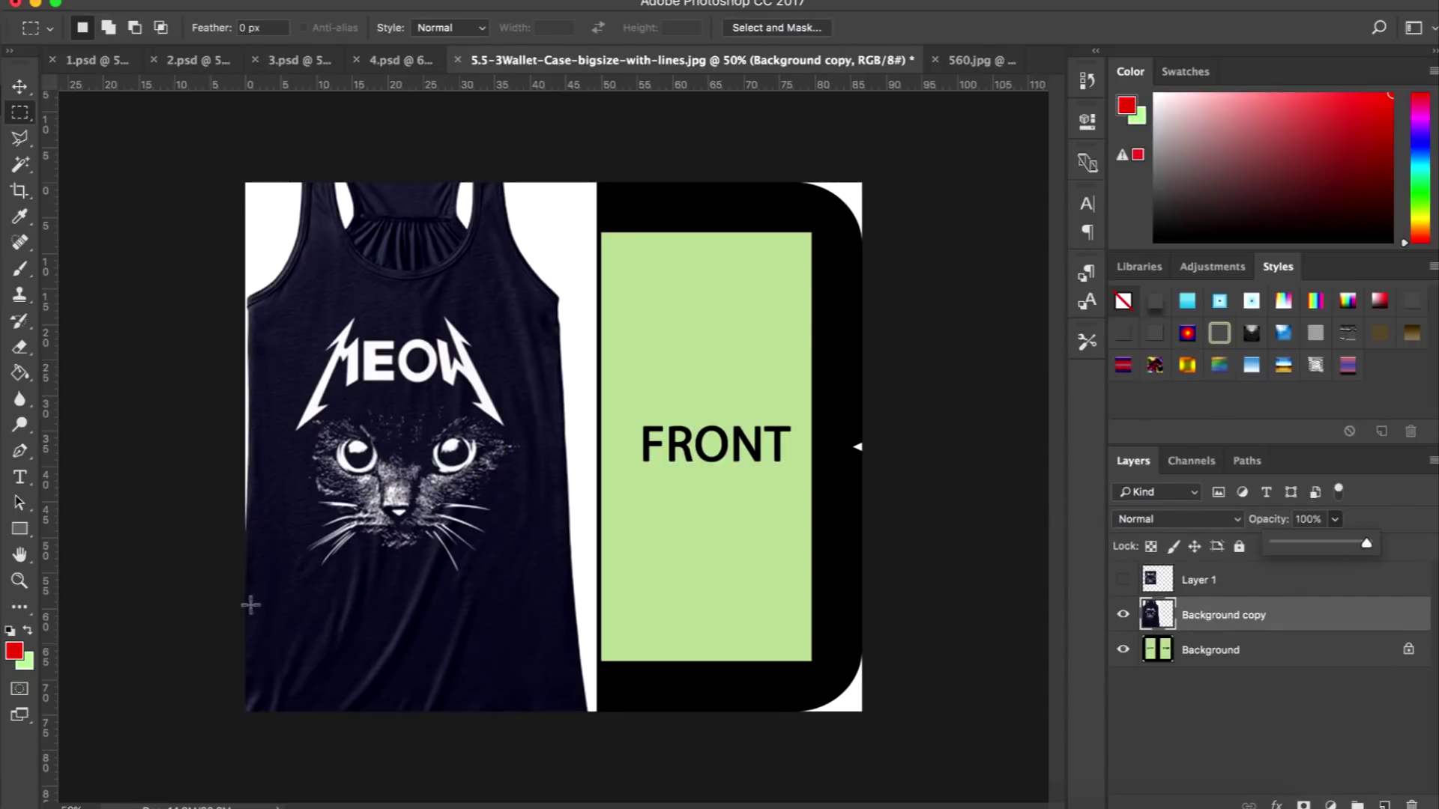
Select a tall strip over the shirt's right side edge, from the armhole to the bottom, and fill it with Content-Aware.
{"action": "left_click_drag", "start_coordinate": [251, 592], "coordinate": [589, 742]}
{"action": "key", "text": "ctrl+d"}
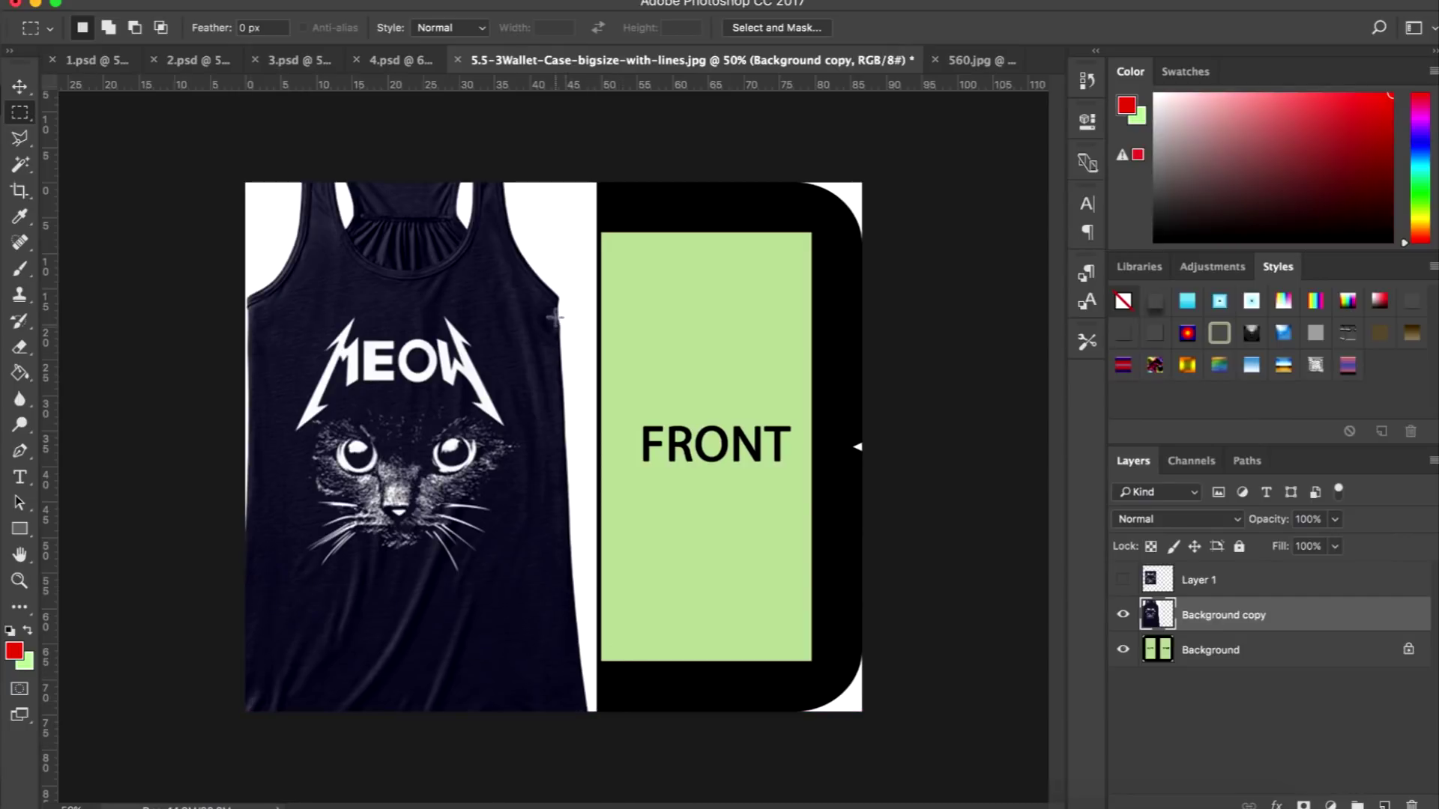
{"action": "left_click_drag", "start_coordinate": [555, 296], "coordinate": [667, 750]}
{"action": "left_click", "coordinate": [219, 2]}
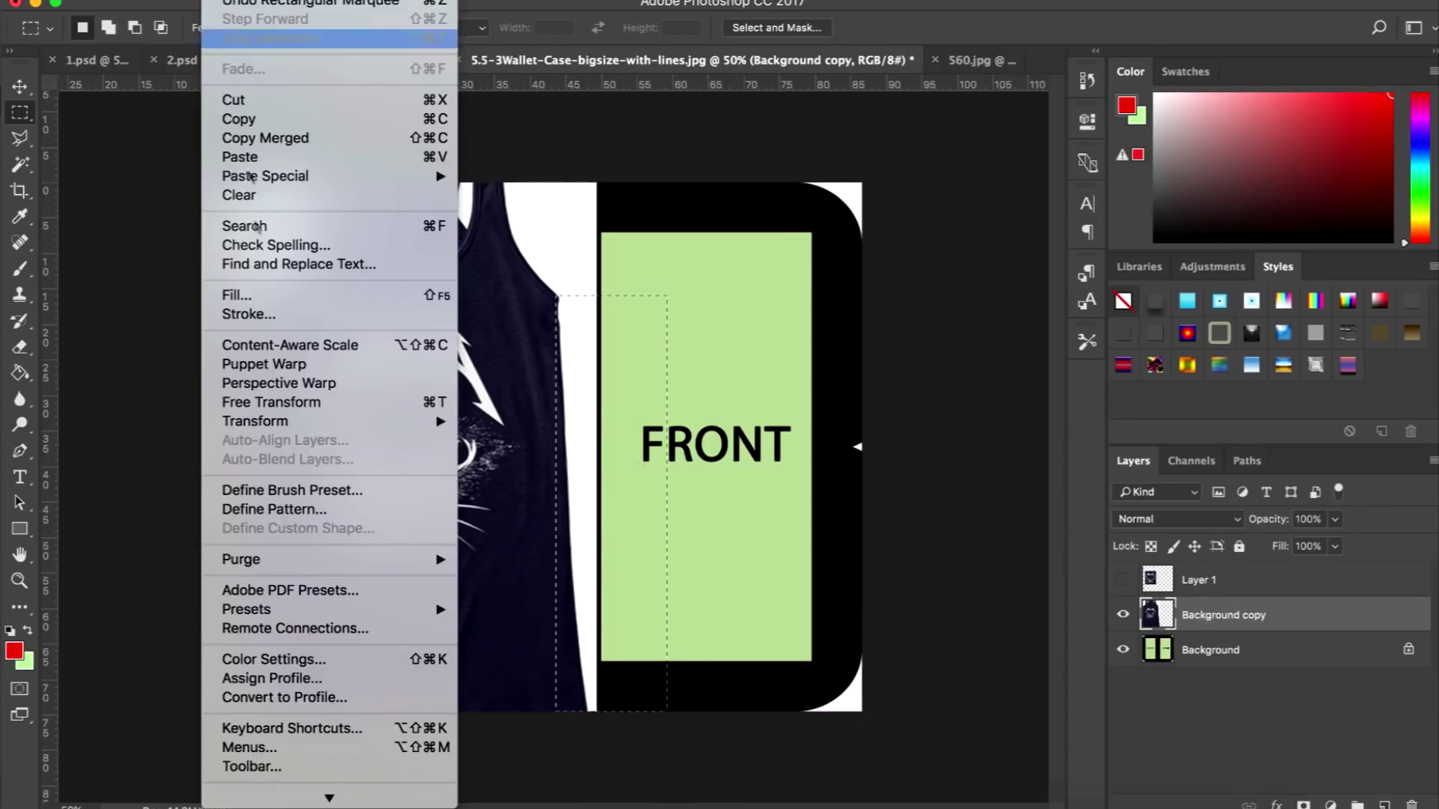
{"action": "left_click", "coordinate": [236, 295]}
{"action": "left_click", "coordinate": [780, 237]}
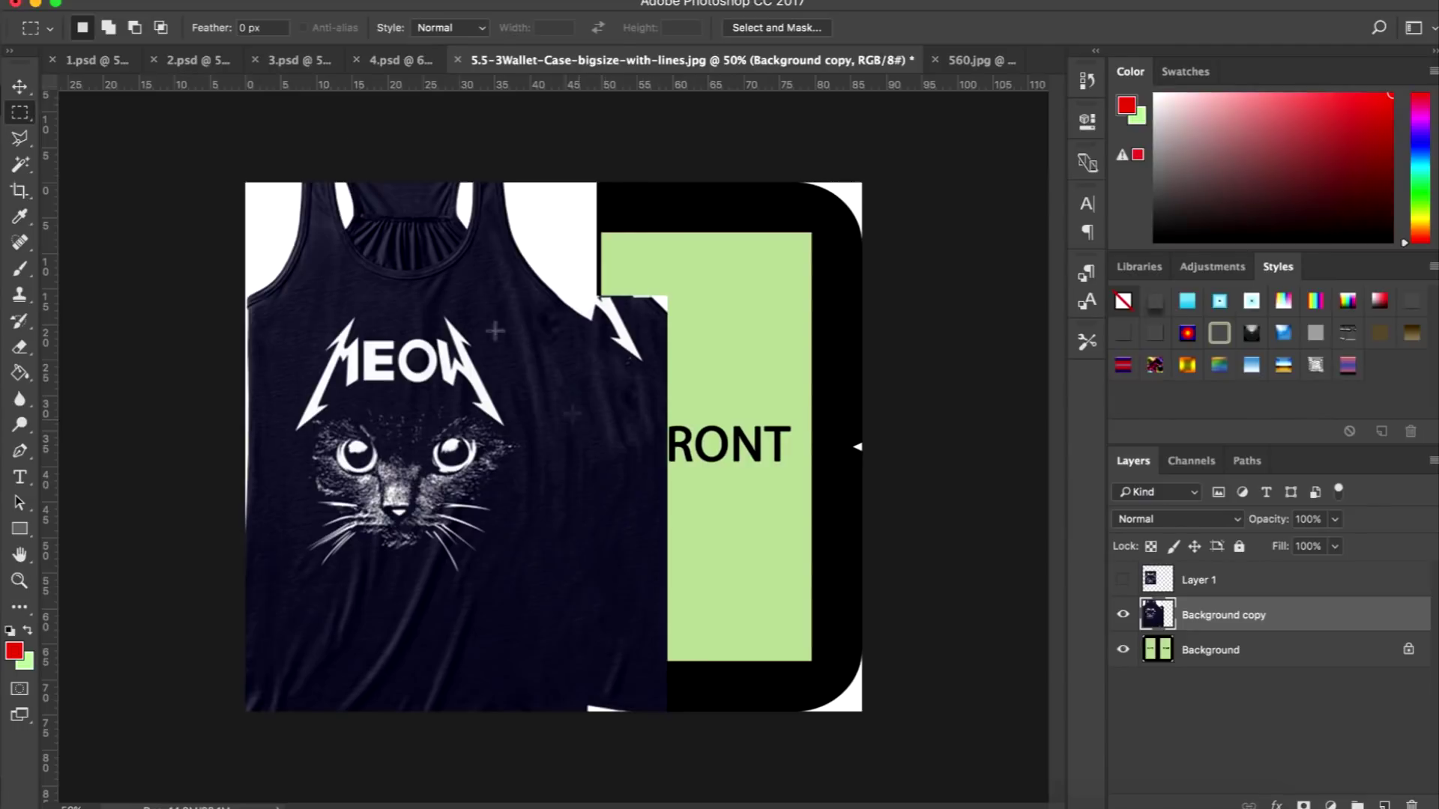
{"action": "left_click", "coordinate": [225, 2]}
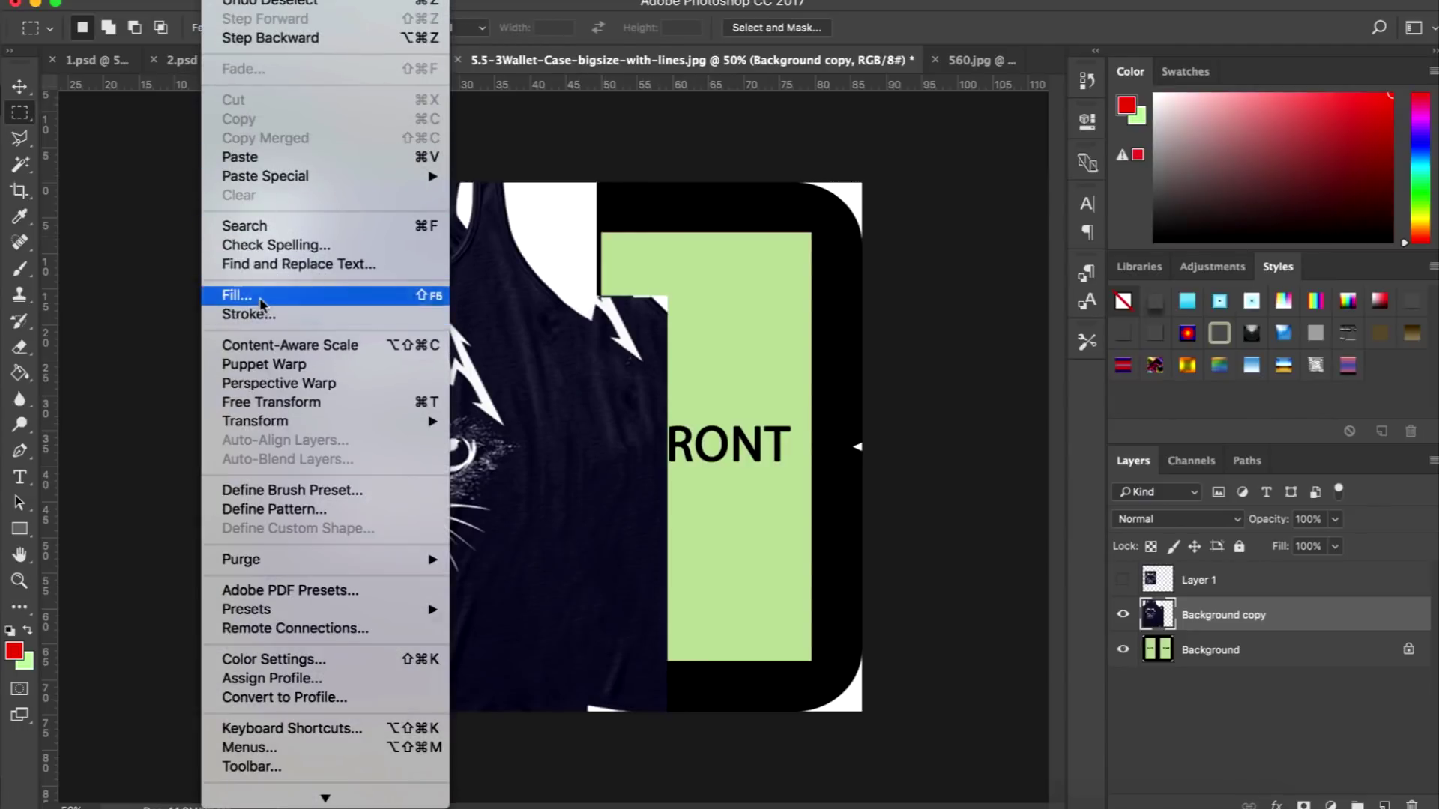
{"action": "left_click", "coordinate": [258, 295]}
{"action": "left_click", "coordinate": [689, 235]}
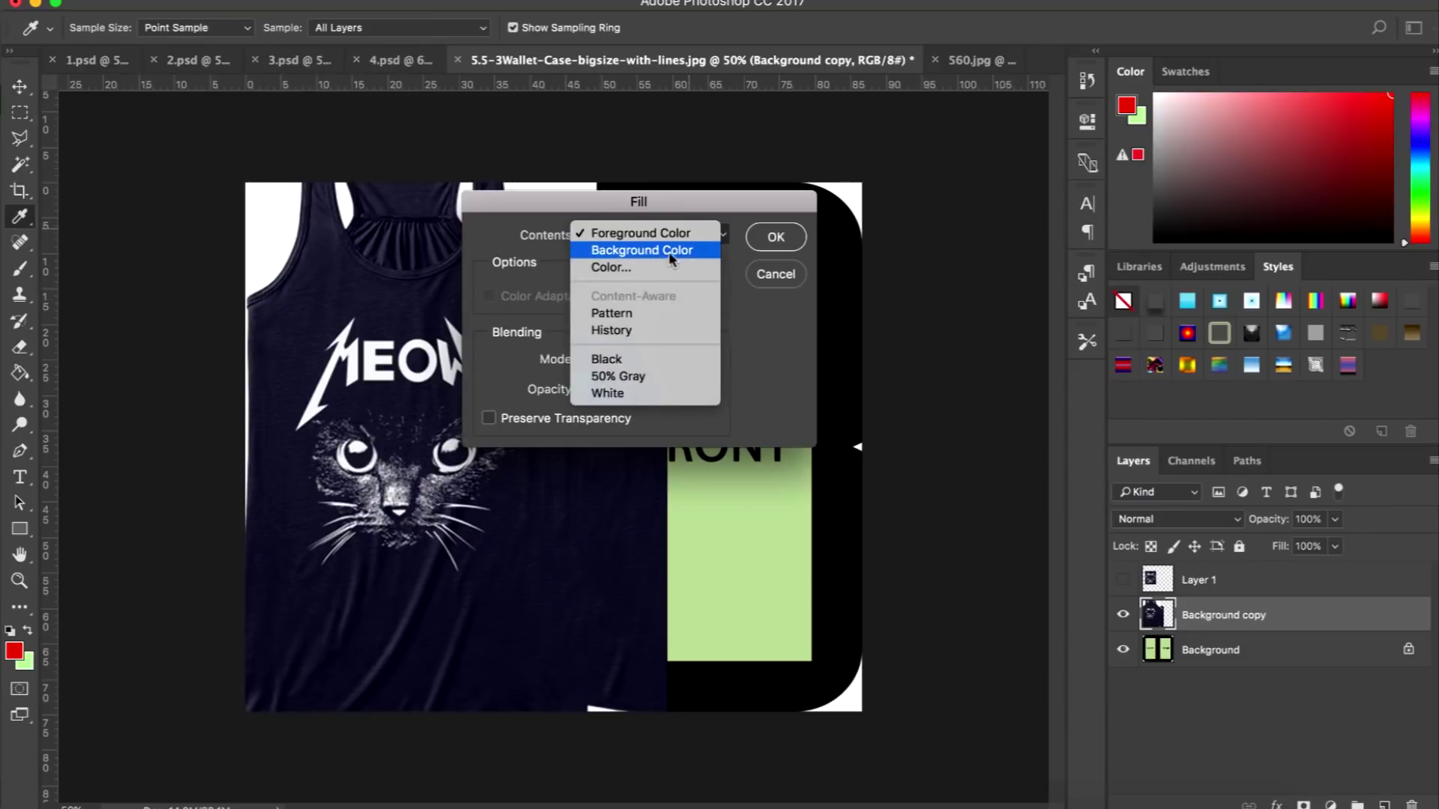
{"action": "left_click", "coordinate": [772, 281]}
{"action": "left_click", "coordinate": [774, 283]}
Select a tall strip beside the extended fabric, over the left part of the FRONT panel, and fill it with Content-Aware.
{"action": "key", "text": "m"}
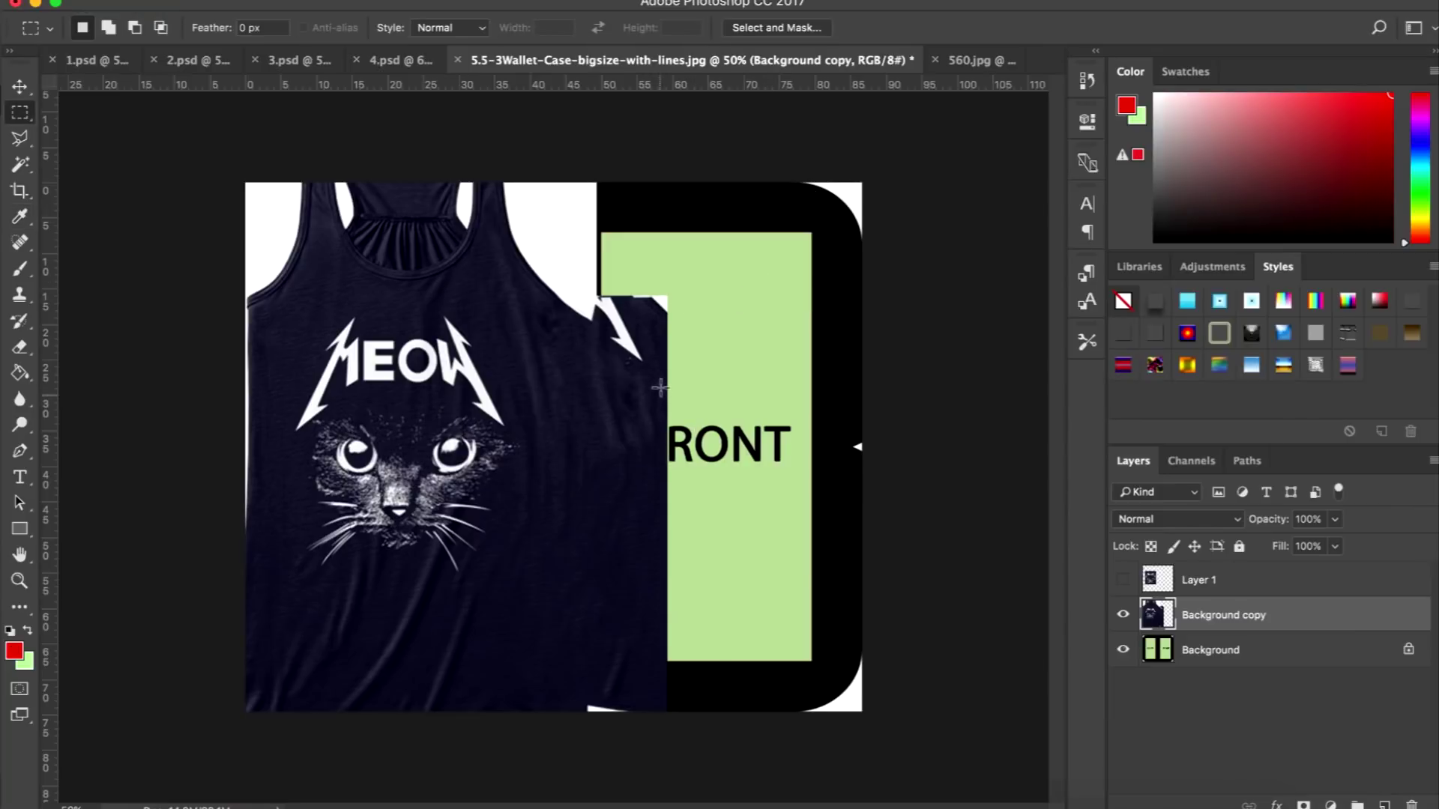
{"action": "left_click_drag", "start_coordinate": [667, 332], "coordinate": [738, 690]}
{"action": "left_click_drag", "start_coordinate": [614, 326], "coordinate": [700, 624]}
{"action": "left_click_drag", "start_coordinate": [795, 804], "coordinate": [790, 801]}
{"action": "left_click", "coordinate": [659, 323]}
{"action": "left_click_drag", "start_coordinate": [665, 313], "coordinate": [755, 713]}
{"action": "left_click", "coordinate": [213, 2]}
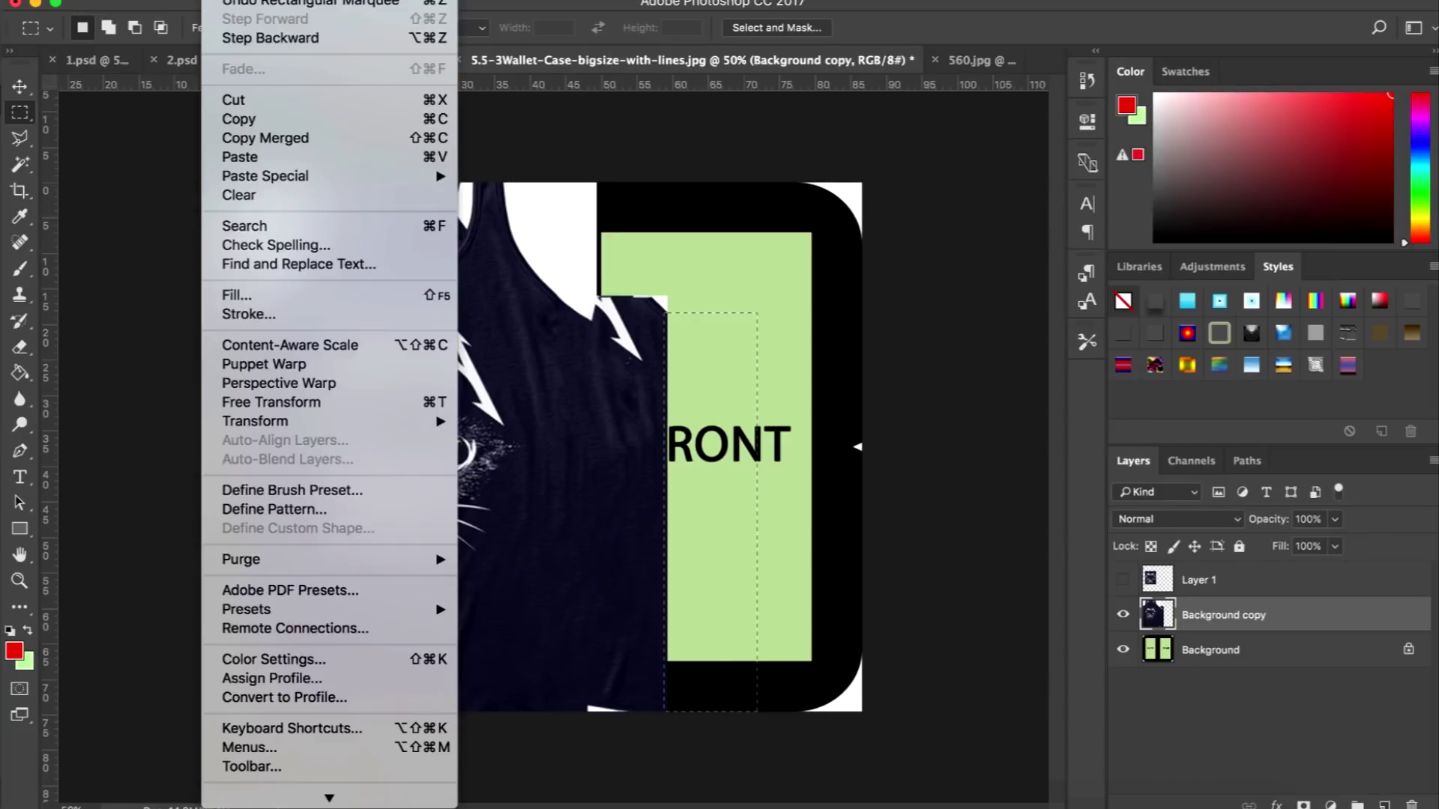
{"action": "left_click", "coordinate": [255, 297]}
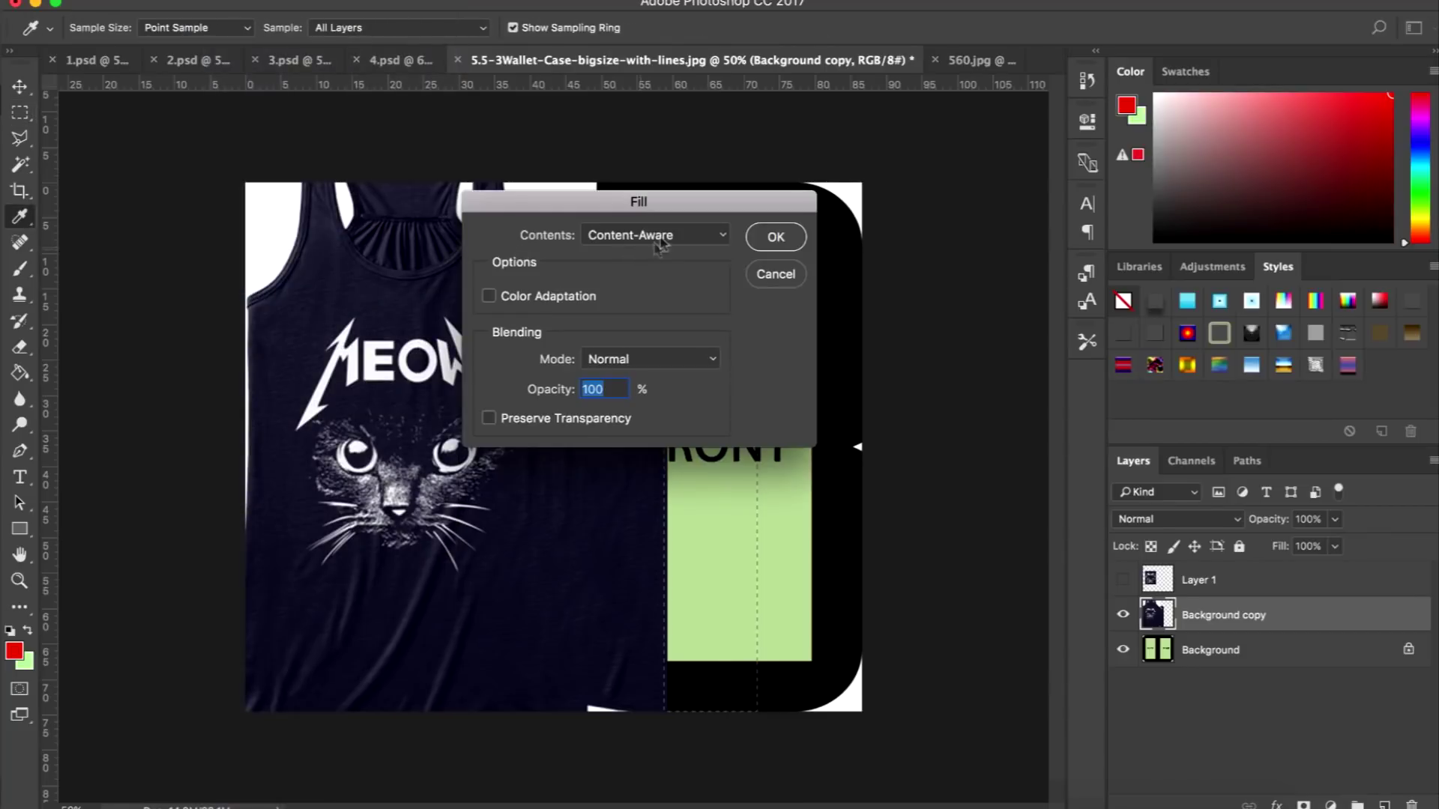
{"action": "left_click", "coordinate": [776, 237]}
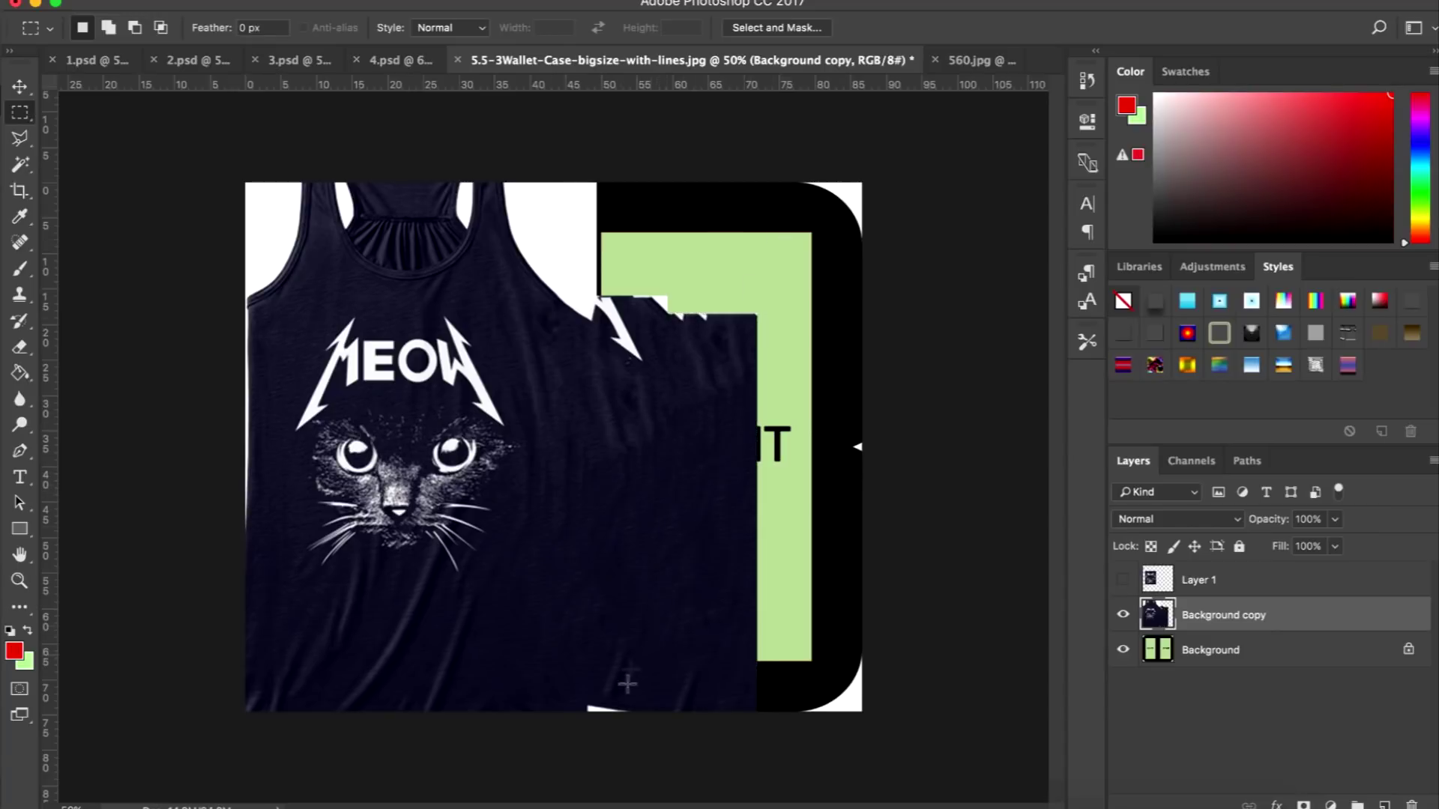
Fill the white gap at the bottom edge of the extended fabric with Content-Aware, using two small rectangular selections.
{"action": "left_click_drag", "start_coordinate": [568, 642], "coordinate": [691, 715]}
{"action": "left_click", "coordinate": [227, 1]}
{"action": "left_click", "coordinate": [258, 293]}
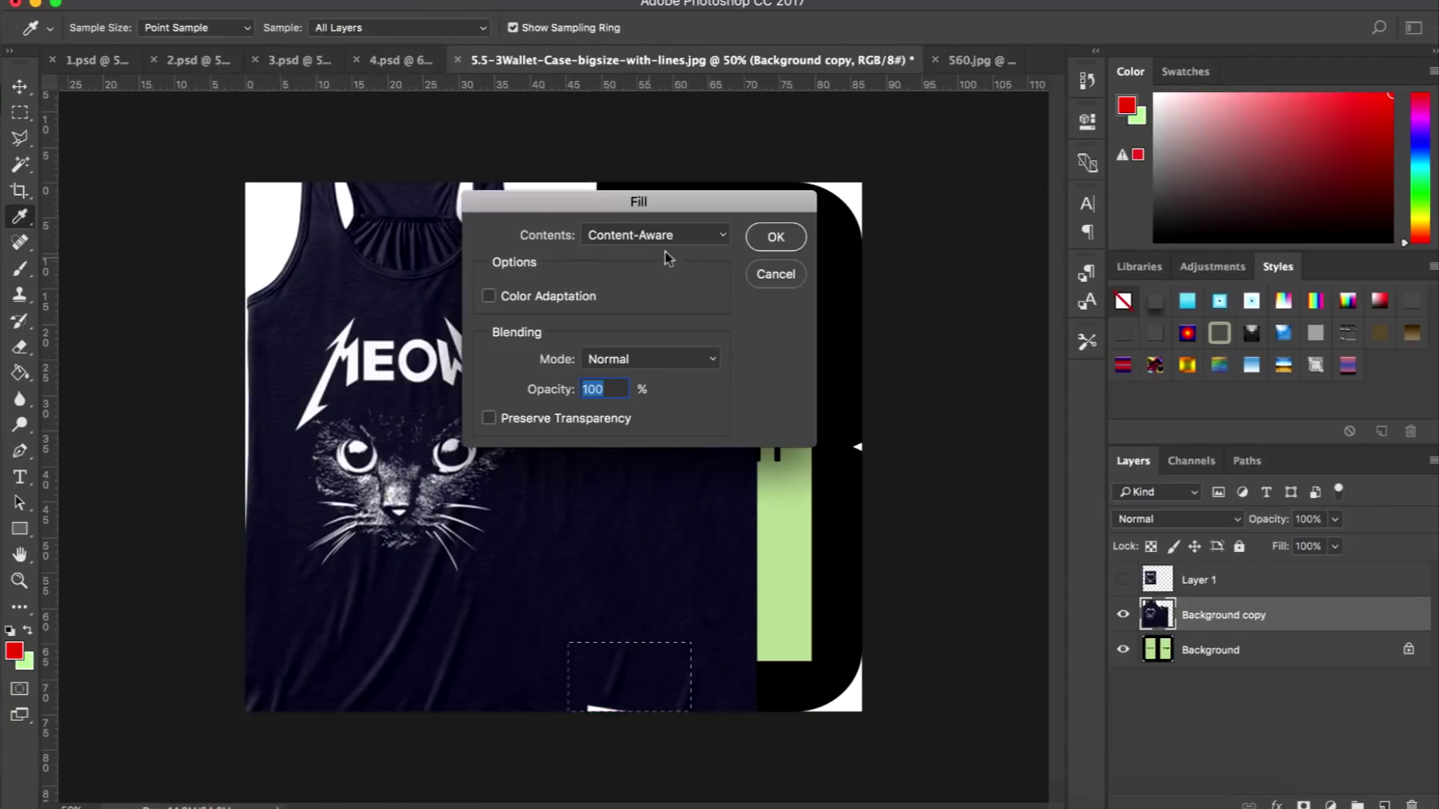
{"action": "left_click", "coordinate": [788, 234]}
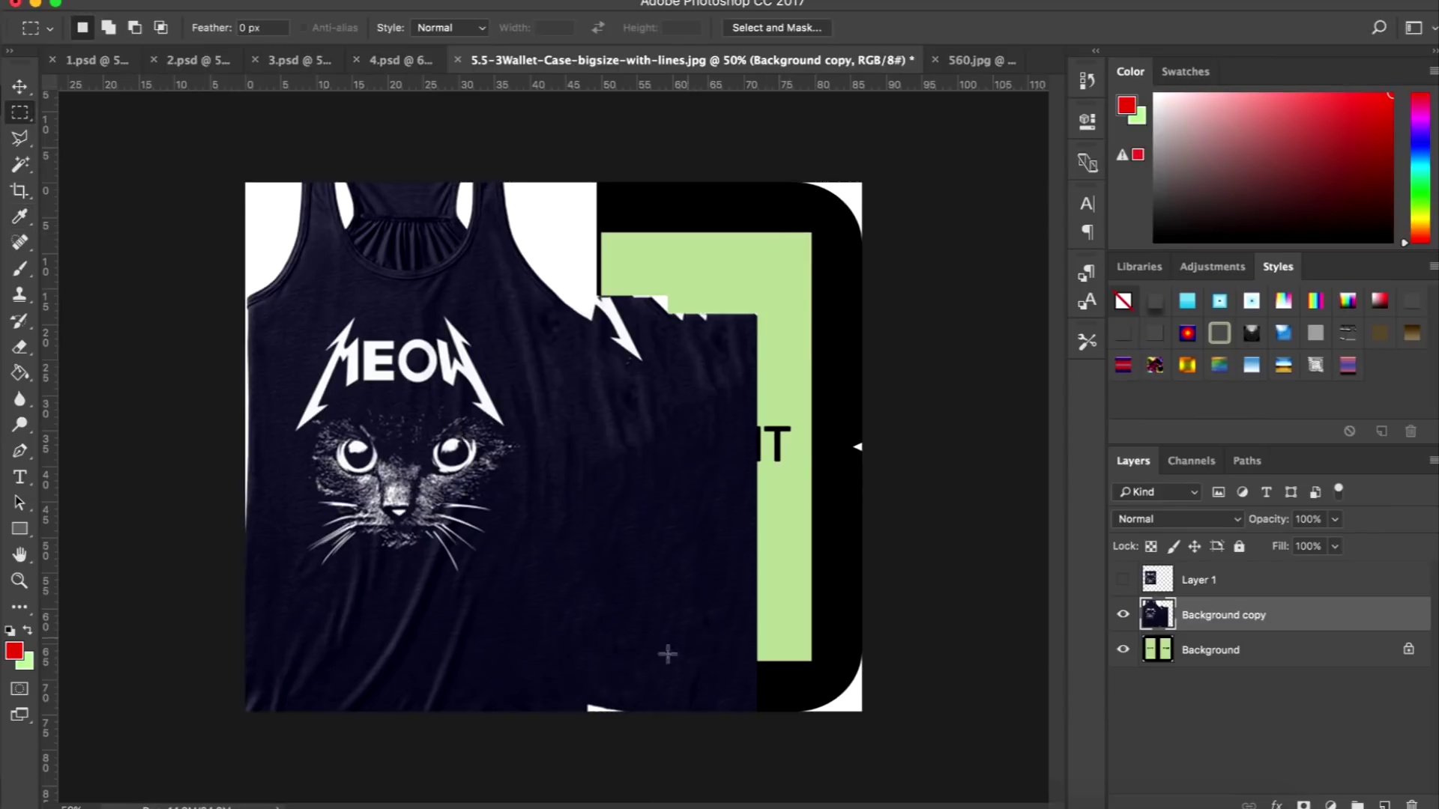
{"action": "left_click_drag", "start_coordinate": [577, 686], "coordinate": [643, 732]}
{"action": "left_click", "coordinate": [21, 295]}
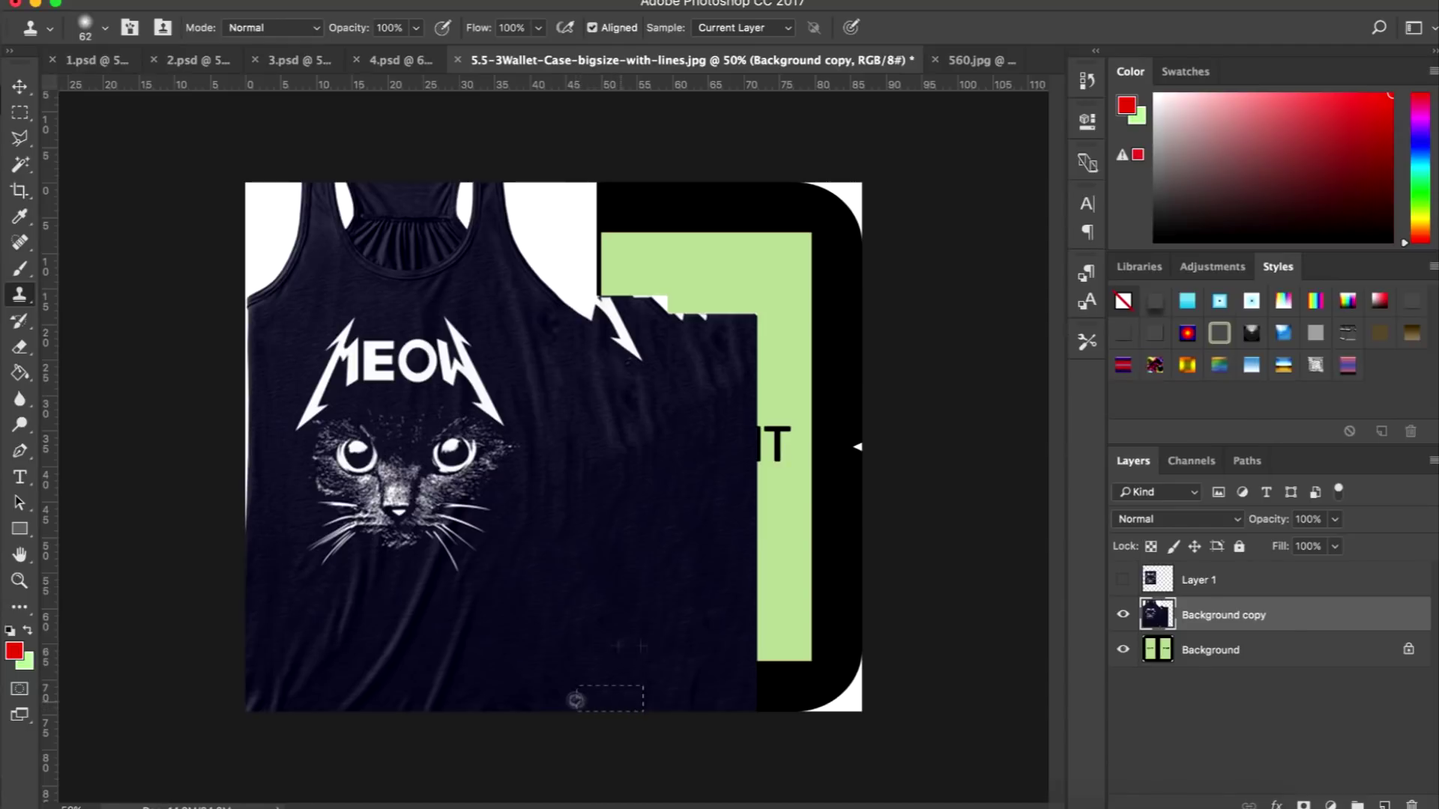
{"action": "left_click", "coordinate": [21, 114]}
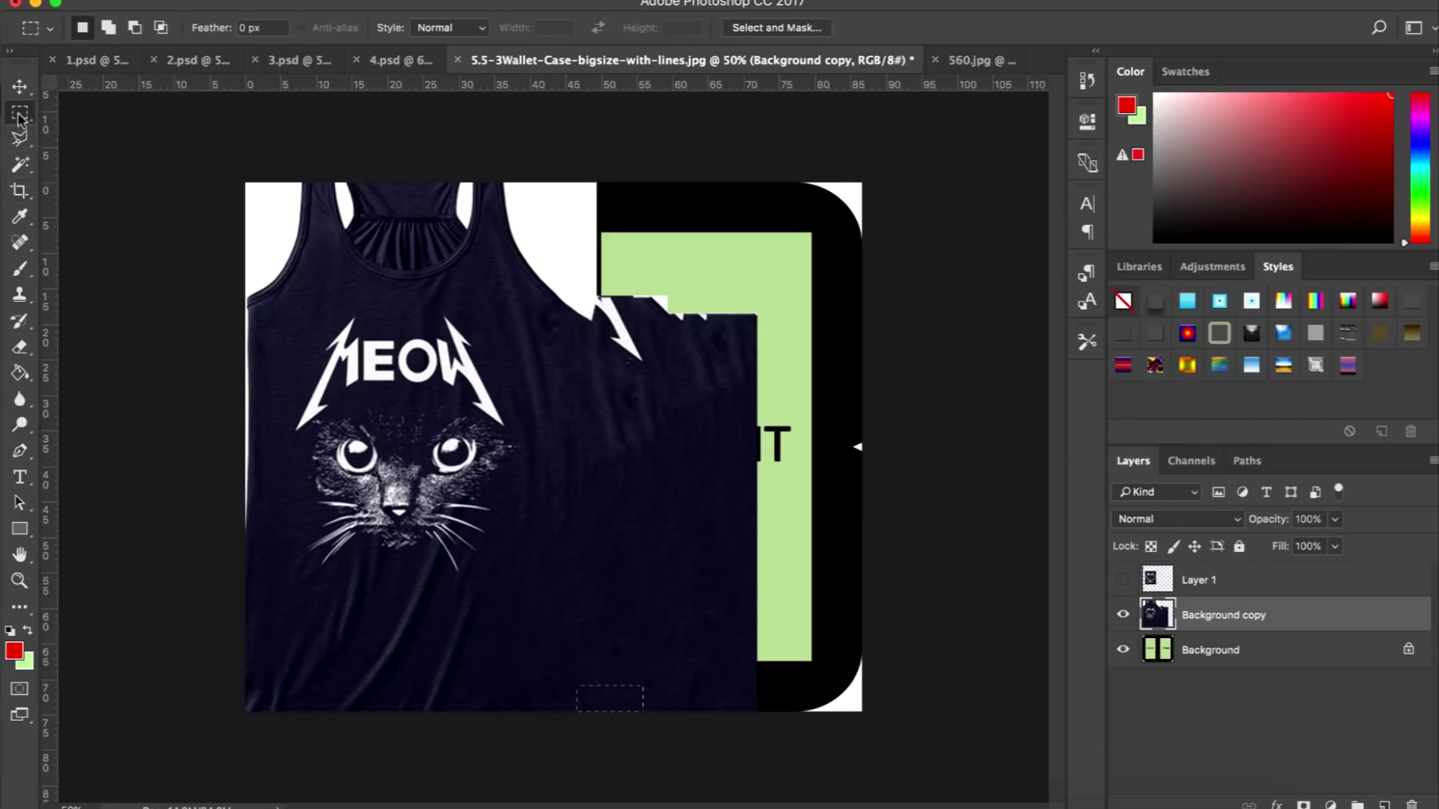
Show Layer 1 and make Background copy the active layer.
{"action": "left_click", "coordinate": [1122, 580]}
{"action": "left_click", "coordinate": [1174, 588]}
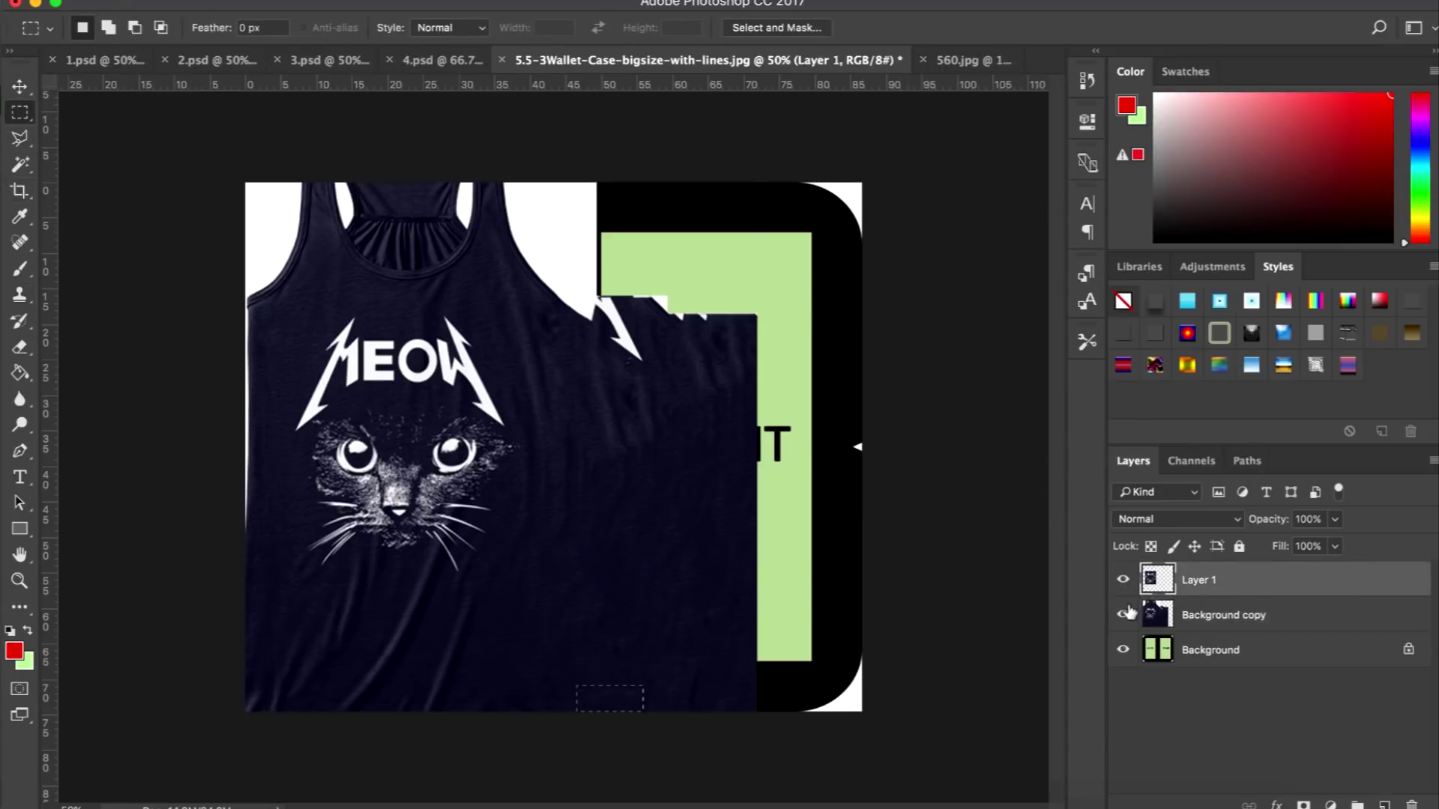
{"action": "left_click", "coordinate": [1124, 614]}
{"action": "left_click", "coordinate": [1124, 614]}
{"action": "left_click", "coordinate": [1197, 615]}
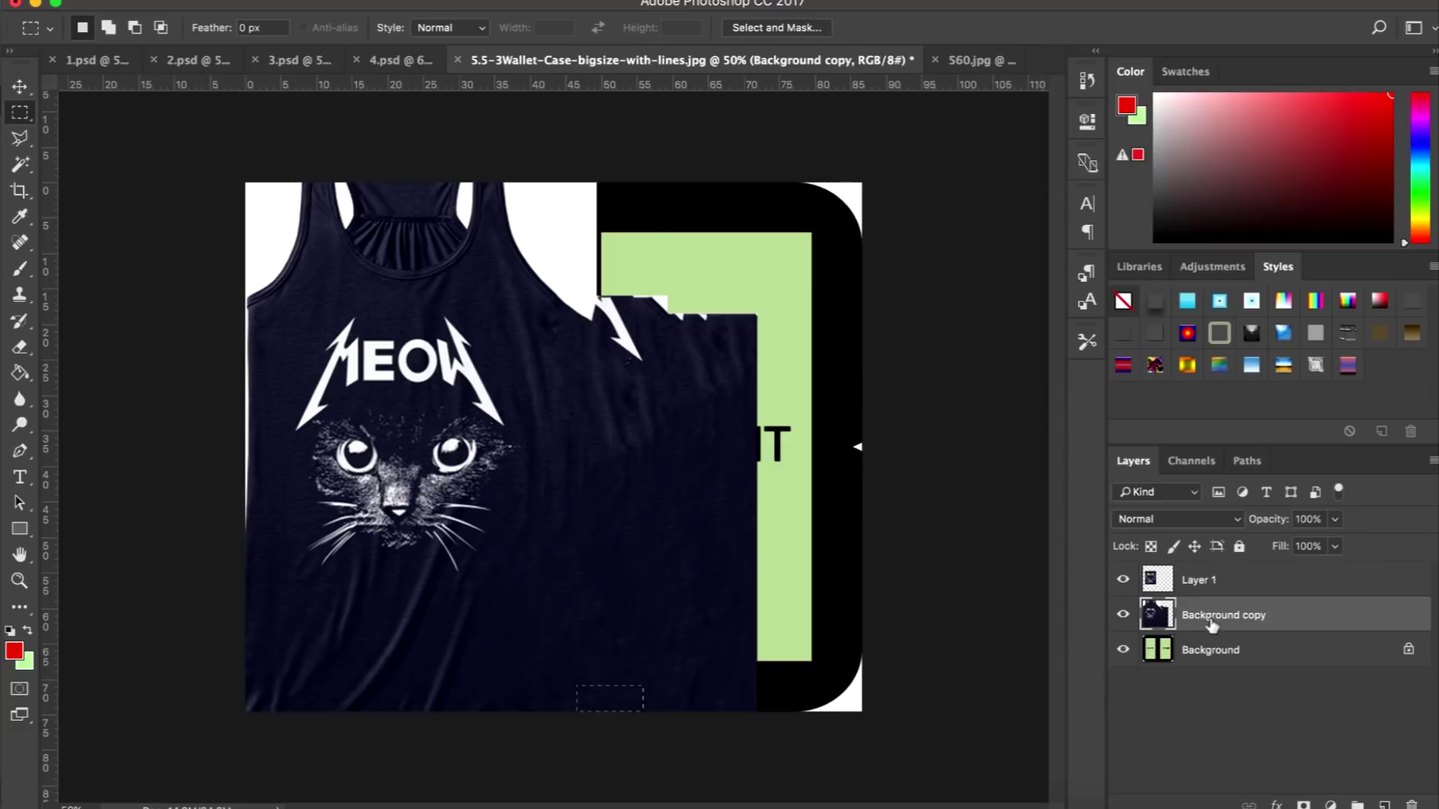
Select the remaining area between the fabric's right edge and the canvas corner, fill it with Content-Aware, and deselect.
{"action": "left_click", "coordinate": [541, 386]}
{"action": "left_click_drag", "start_coordinate": [751, 315], "coordinate": [945, 770]}
{"action": "left_click", "coordinate": [234, 2]}
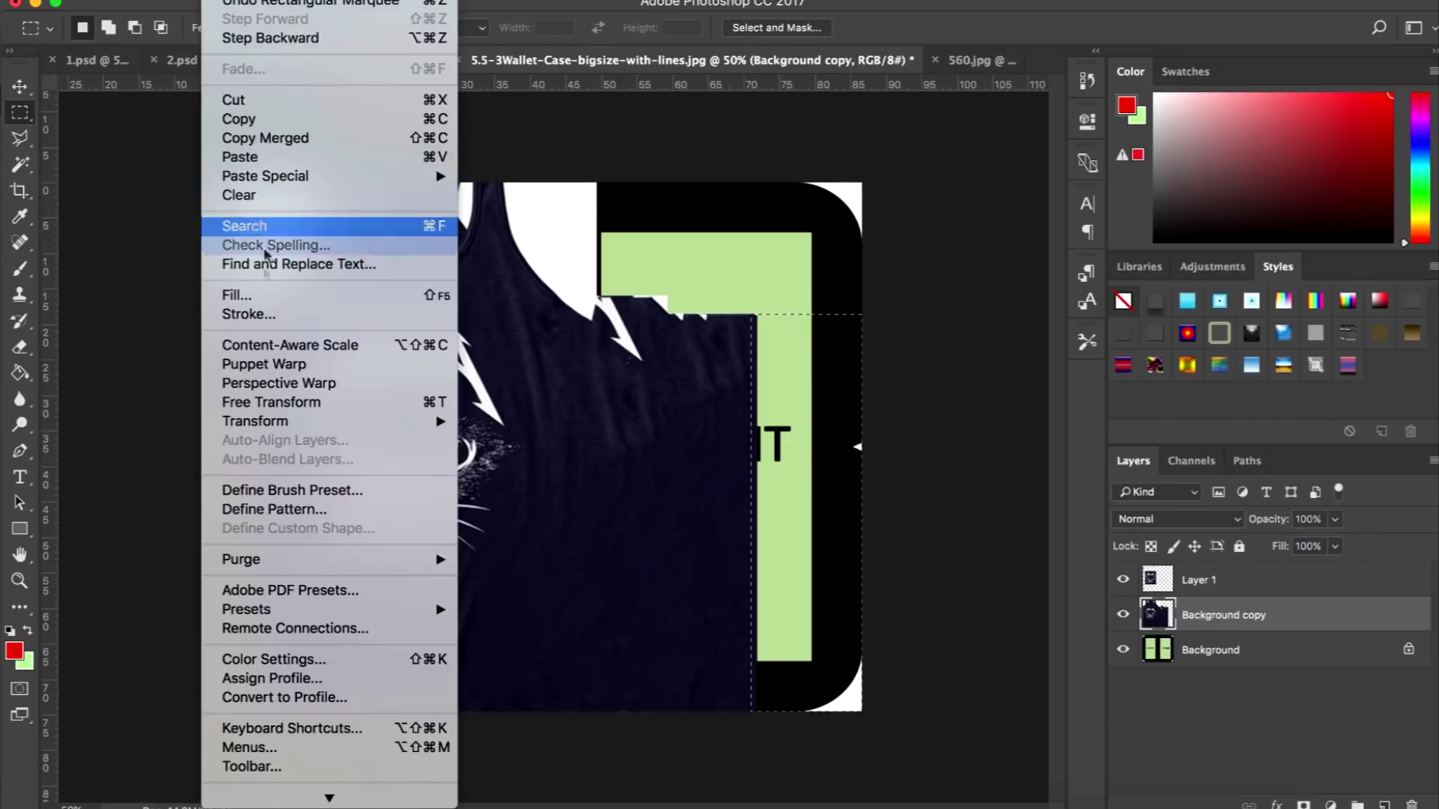
{"action": "left_click", "coordinate": [247, 294]}
{"action": "left_click", "coordinate": [775, 236]}
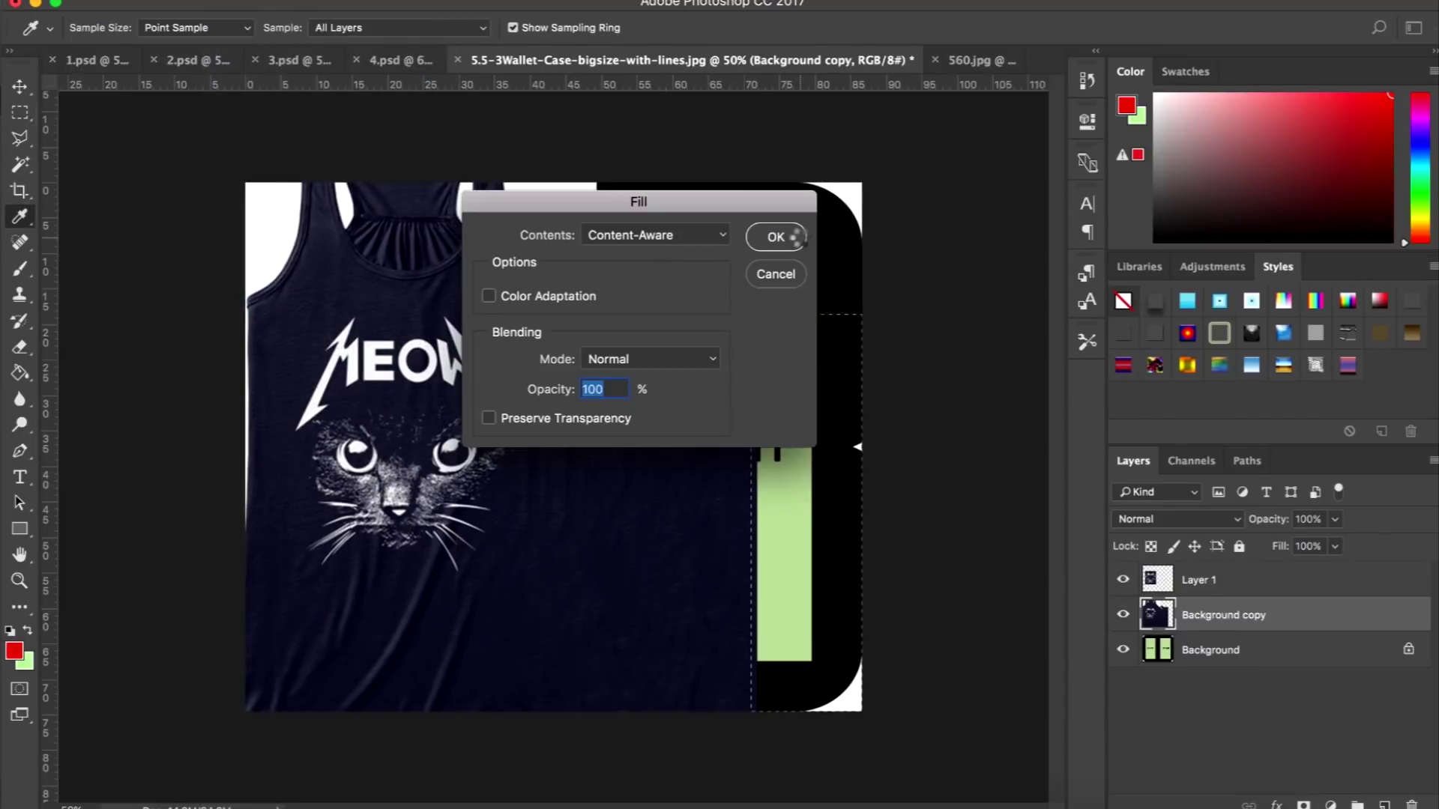
{"action": "key", "text": "m"}
{"action": "key", "text": "super+d"}
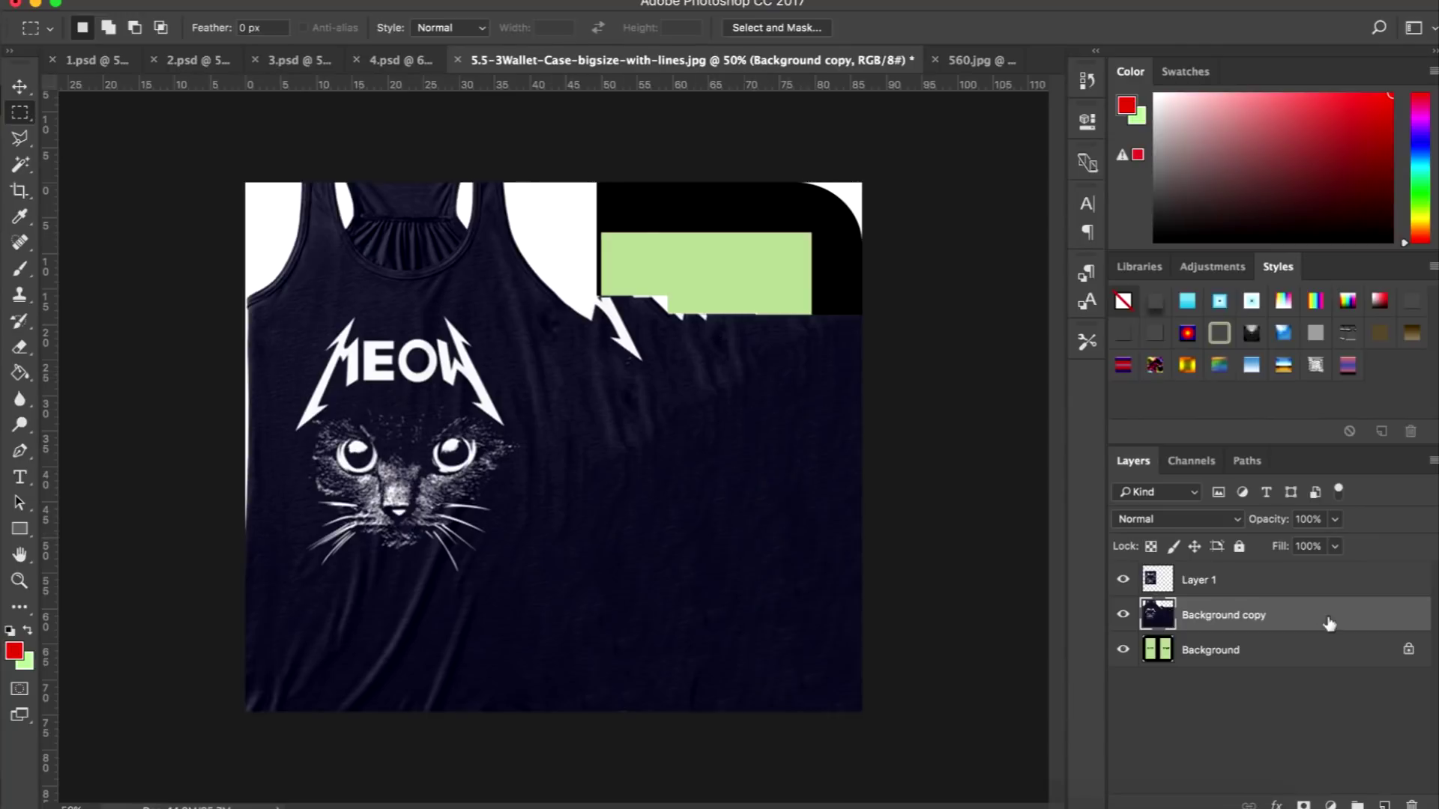
Duplicate Layer 1 and move the copied MEOW cat artwork over the extended fabric on the FRONT half.
{"action": "left_click", "coordinate": [1221, 581]}
{"action": "right_click", "coordinate": [1221, 587]}
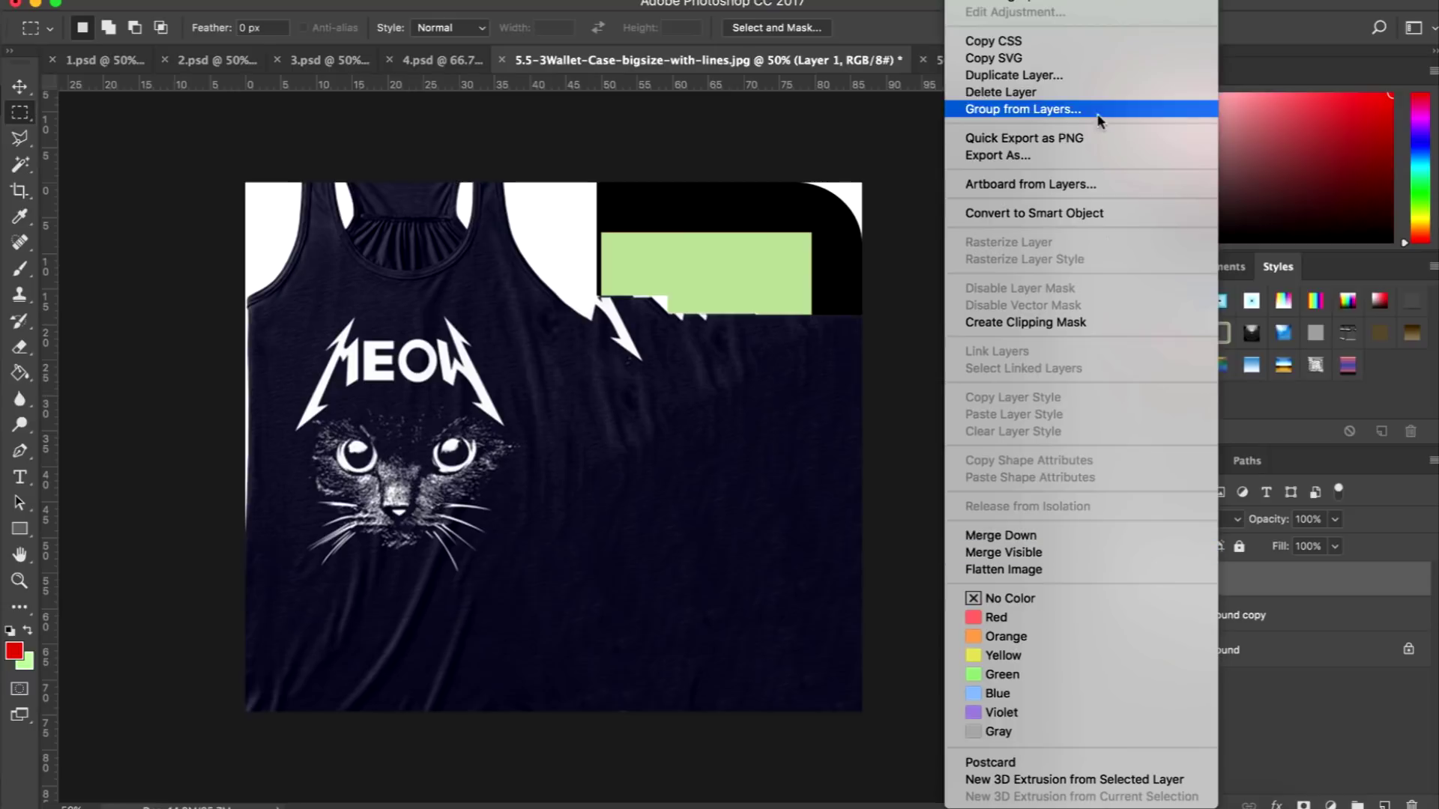
{"action": "left_click", "coordinate": [1088, 75]}
{"action": "left_click", "coordinate": [896, 319]}
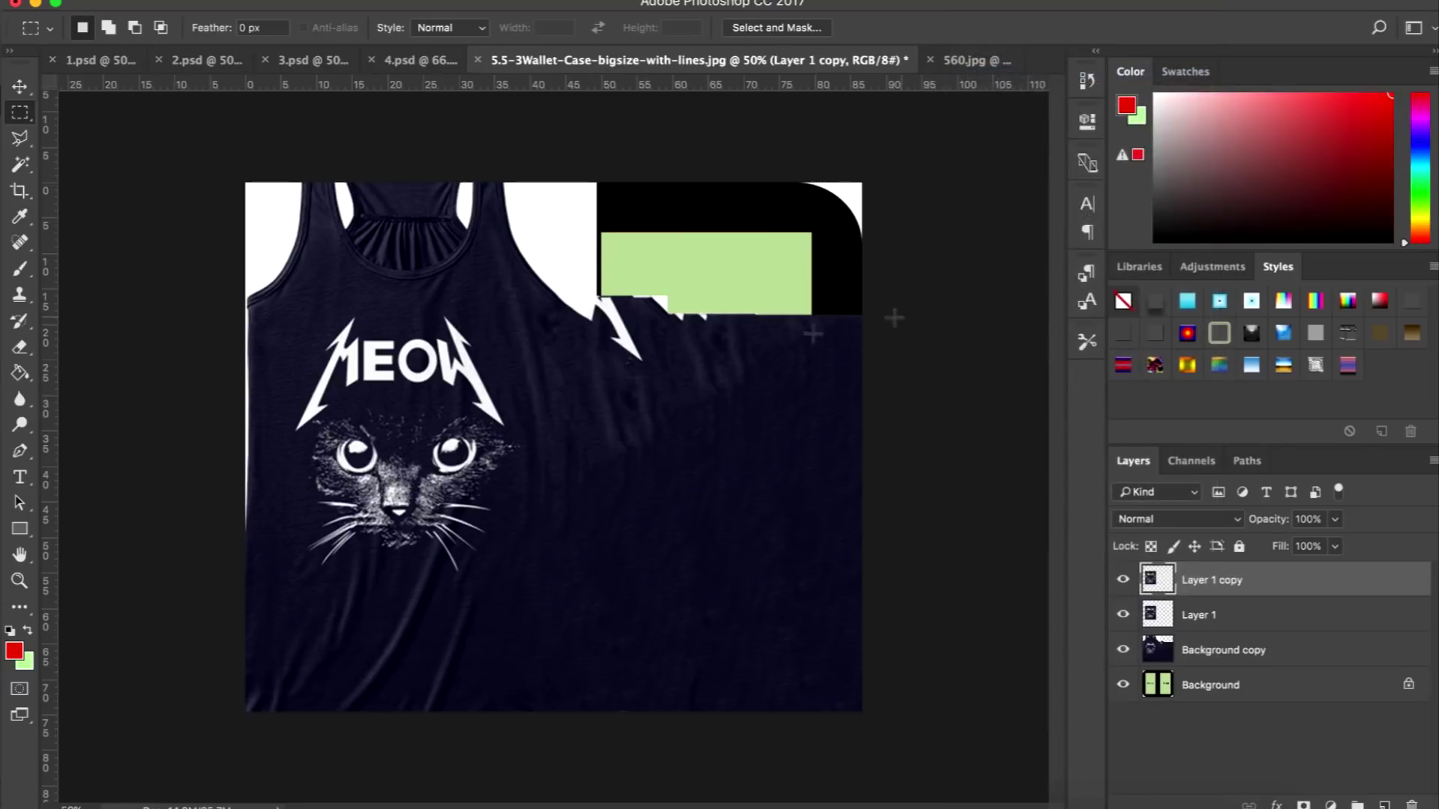
{"action": "left_click", "coordinate": [19, 86]}
{"action": "left_click_drag", "start_coordinate": [455, 462], "coordinate": [751, 472]}
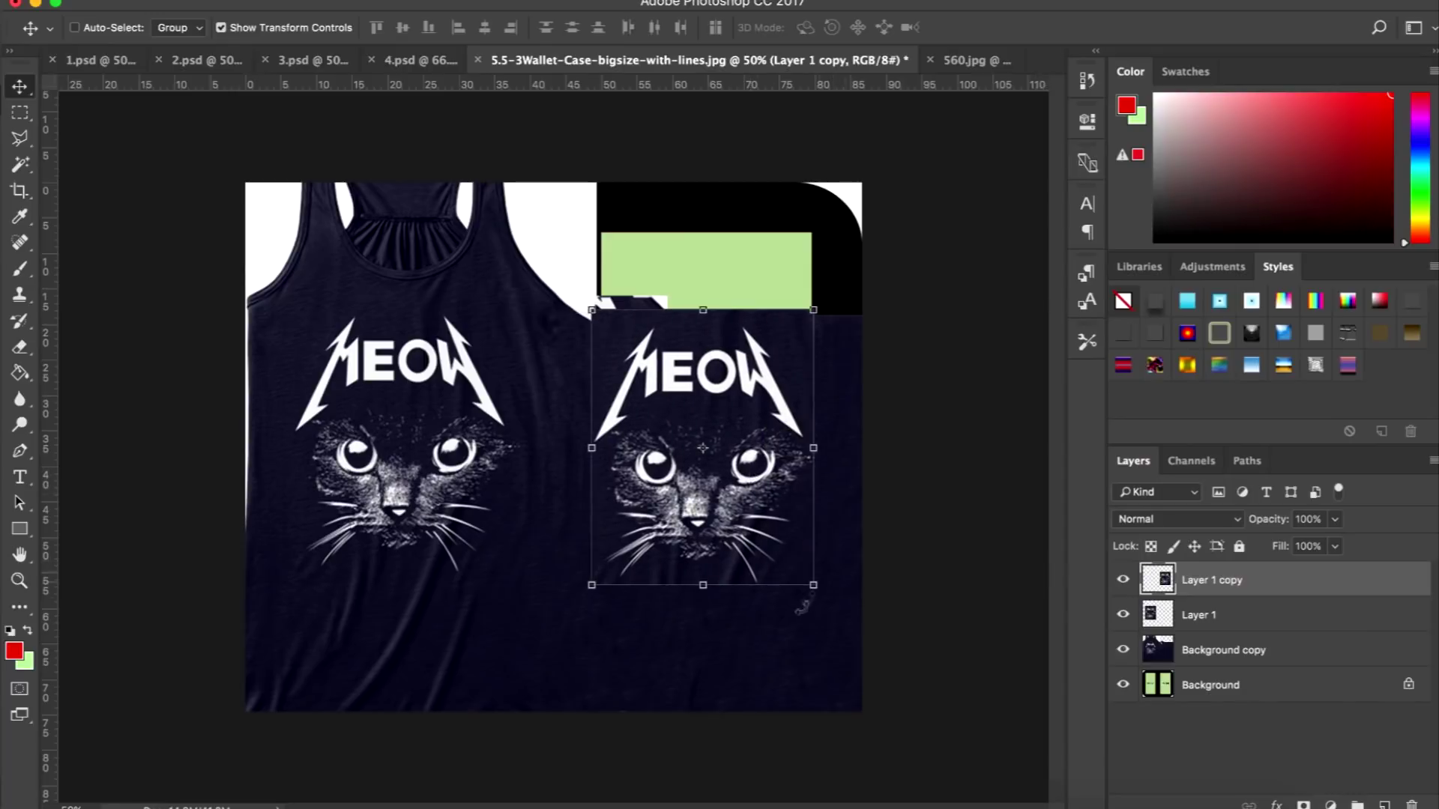
Erase the visible edges of Layer 1 copy around the right cat artwork with a size 49 Eraser brush.
{"action": "left_click", "coordinate": [1250, 622]}
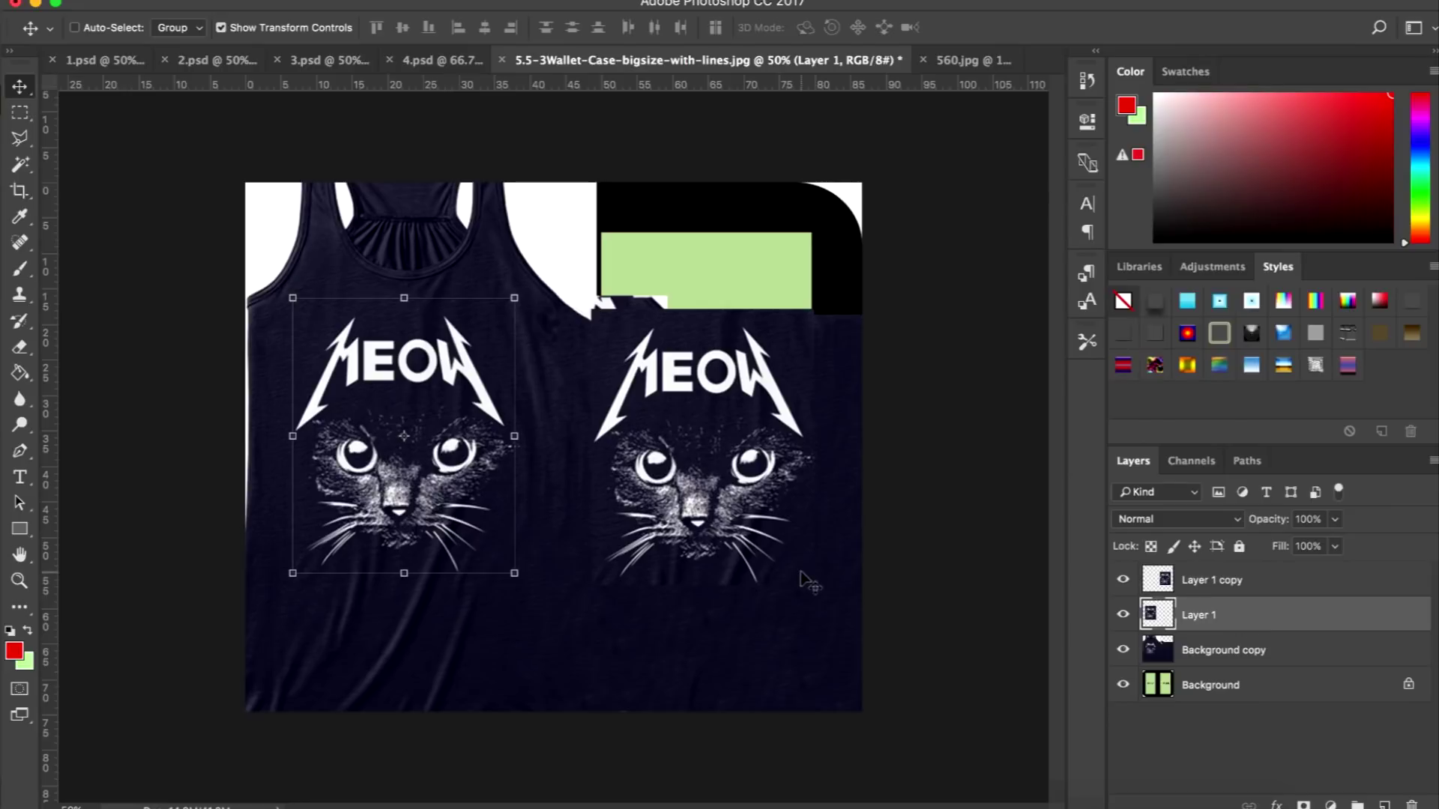
{"action": "left_click", "coordinate": [1201, 578]}
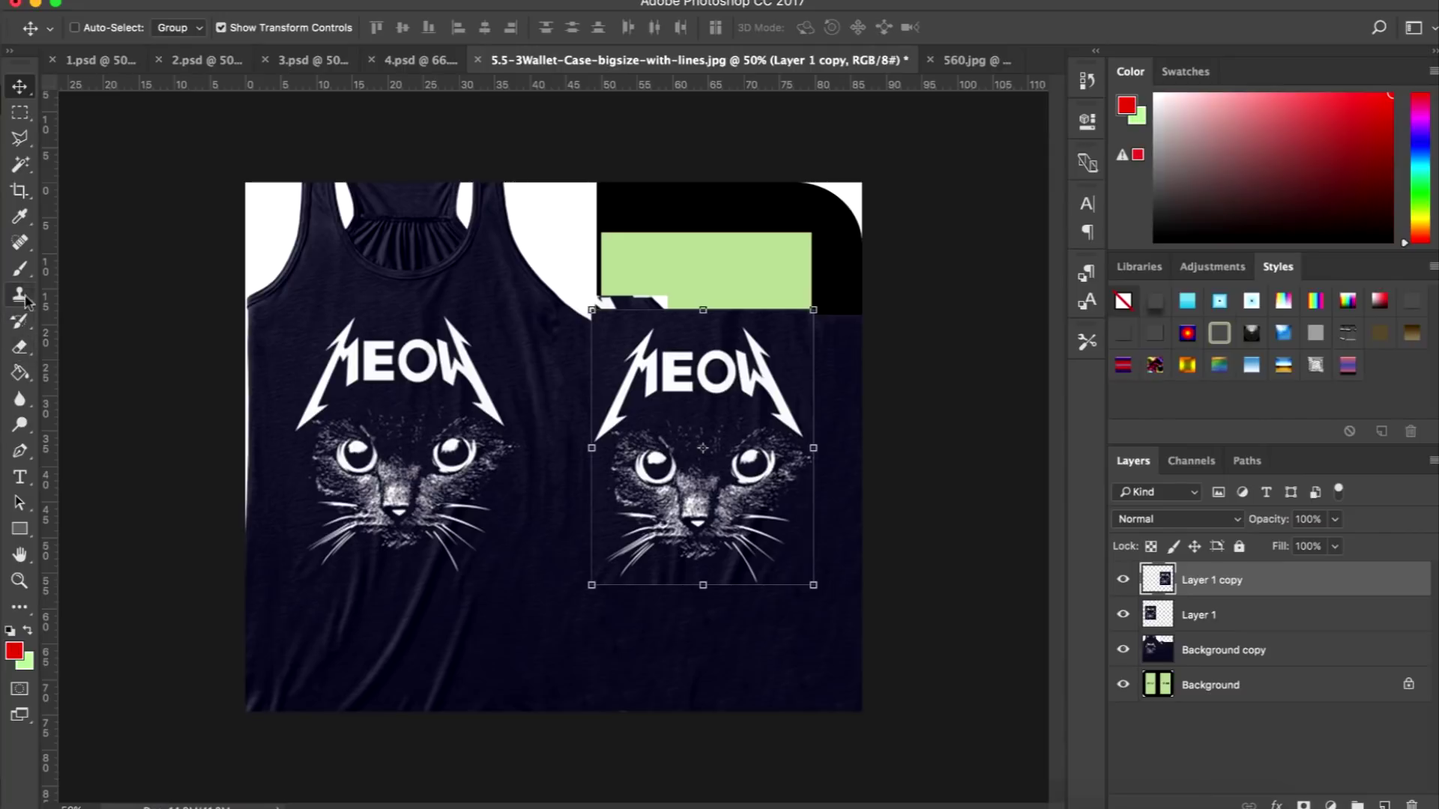
{"action": "left_click", "coordinate": [20, 347]}
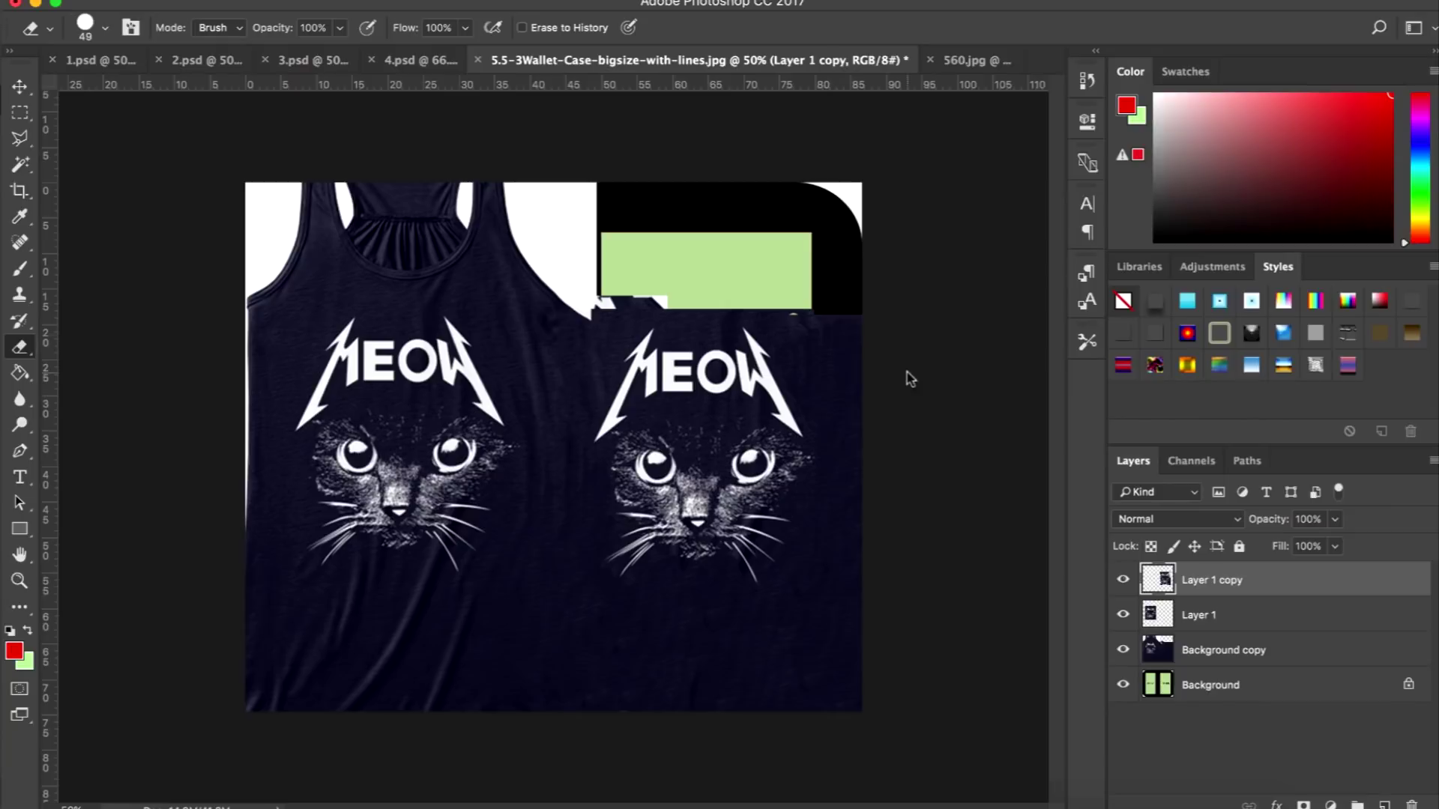
Copy the plain lower-right fabric of Background copy to new layers and move them over the wrinkled lower-left fabric.
{"action": "left_click", "coordinate": [1222, 614]}
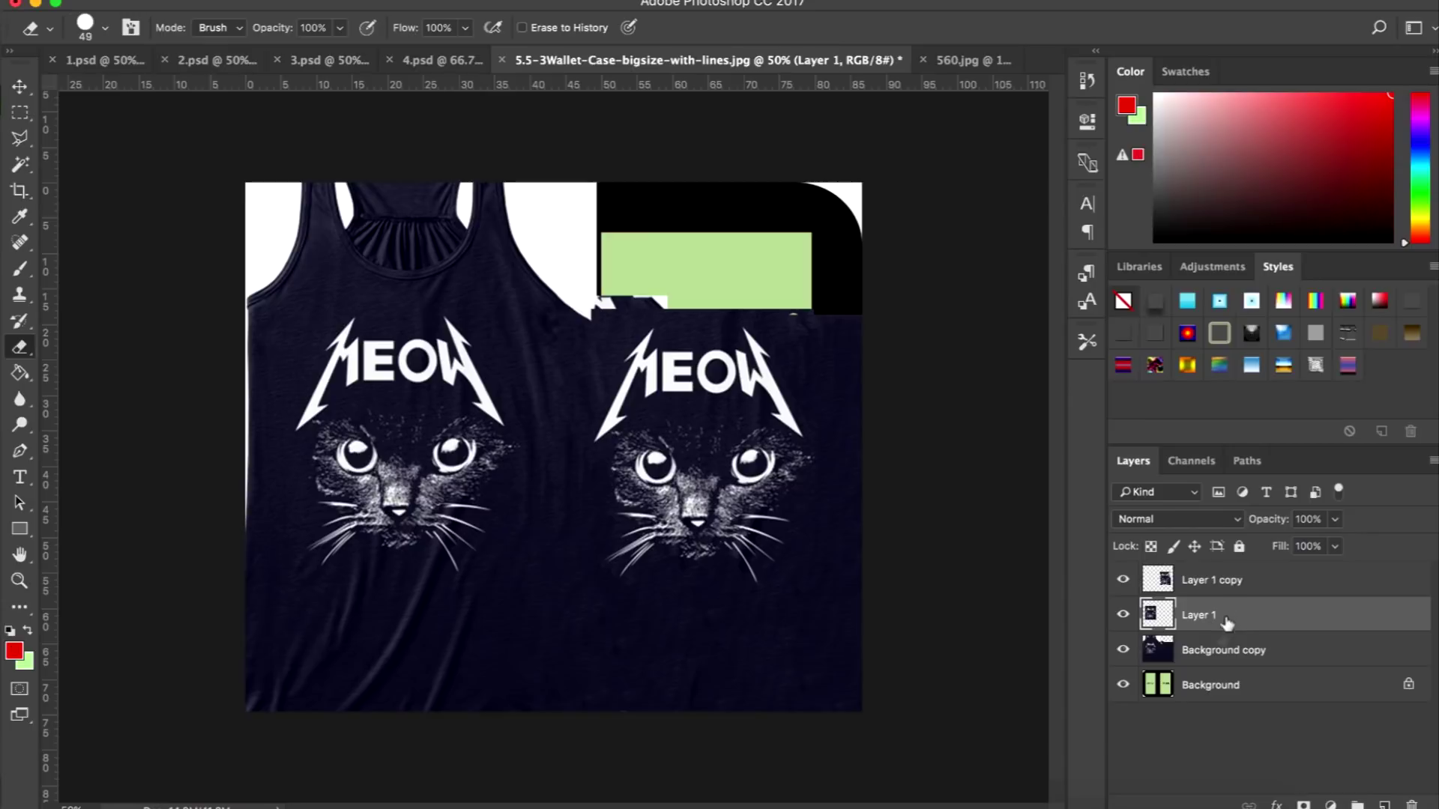
{"action": "left_click", "coordinate": [1217, 659]}
{"action": "left_click", "coordinate": [19, 112]}
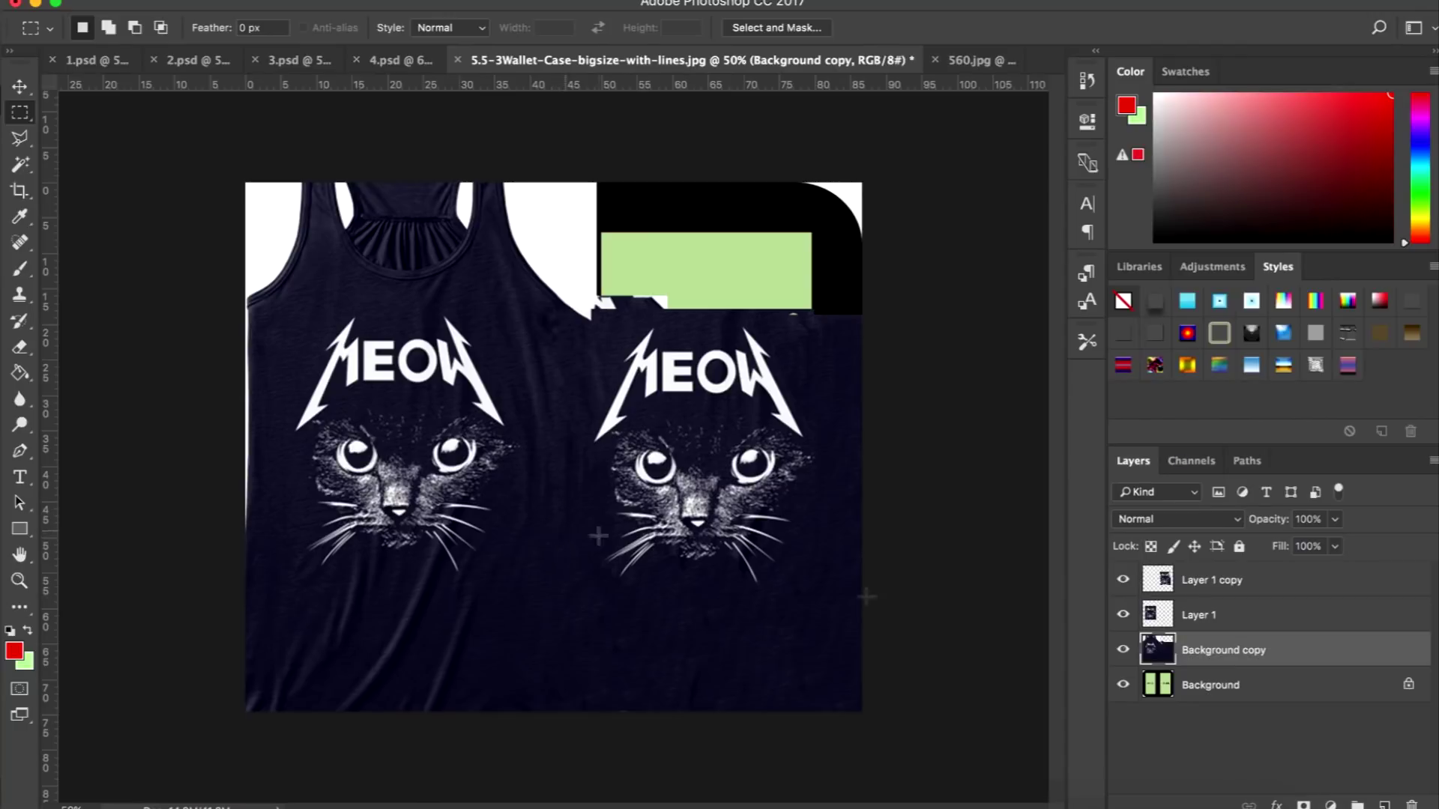
{"action": "left_click_drag", "start_coordinate": [549, 535], "coordinate": [932, 771]}
{"action": "key", "text": "ctrl+j"}
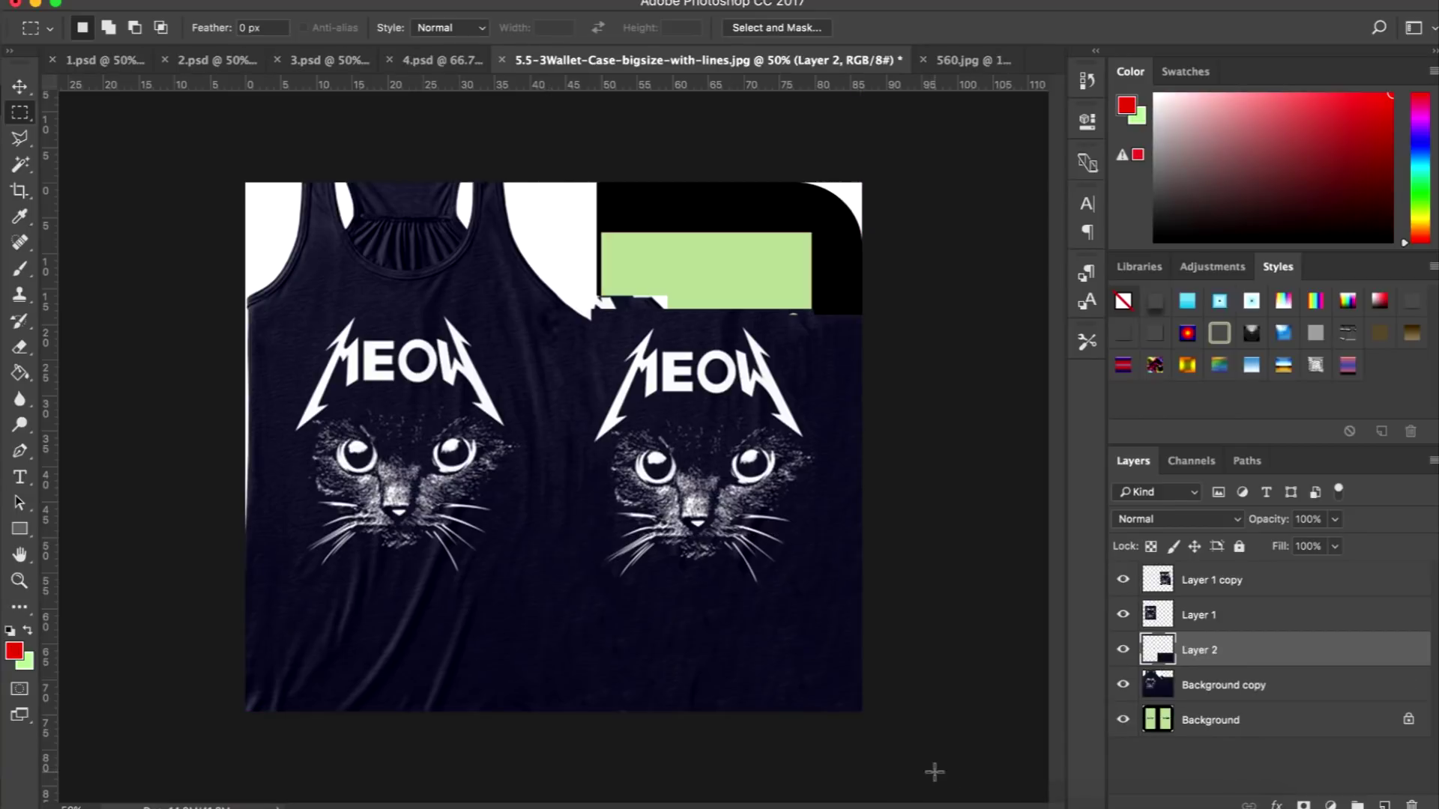
{"action": "left_click", "coordinate": [20, 86]}
{"action": "left_click_drag", "start_coordinate": [787, 643], "coordinate": [437, 565]}
Erase the wrinkled edges of Layer 1 around the left cat artwork with the size 49 Eraser brush.
{"action": "left_click", "coordinate": [1199, 618]}
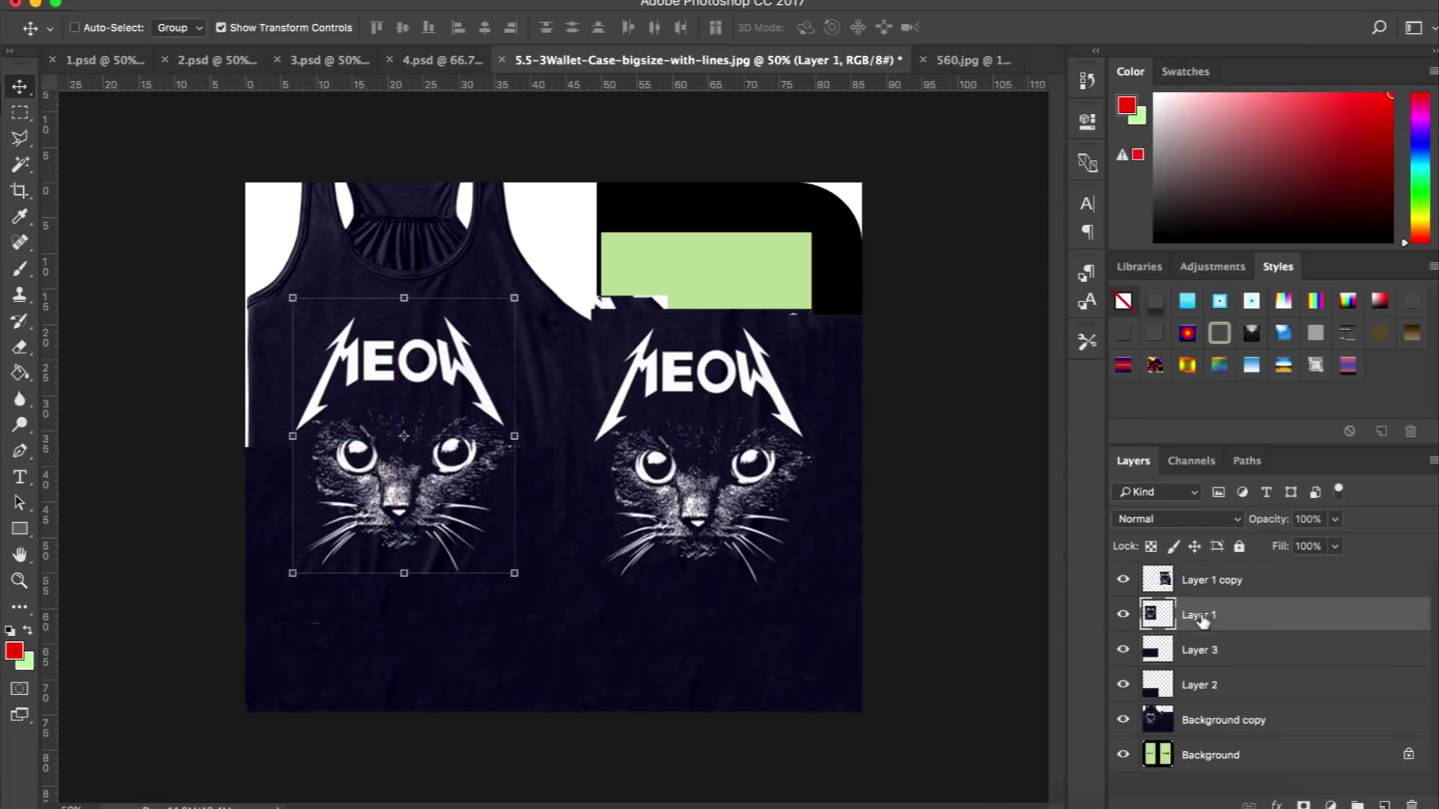
{"action": "left_click", "coordinate": [23, 346]}
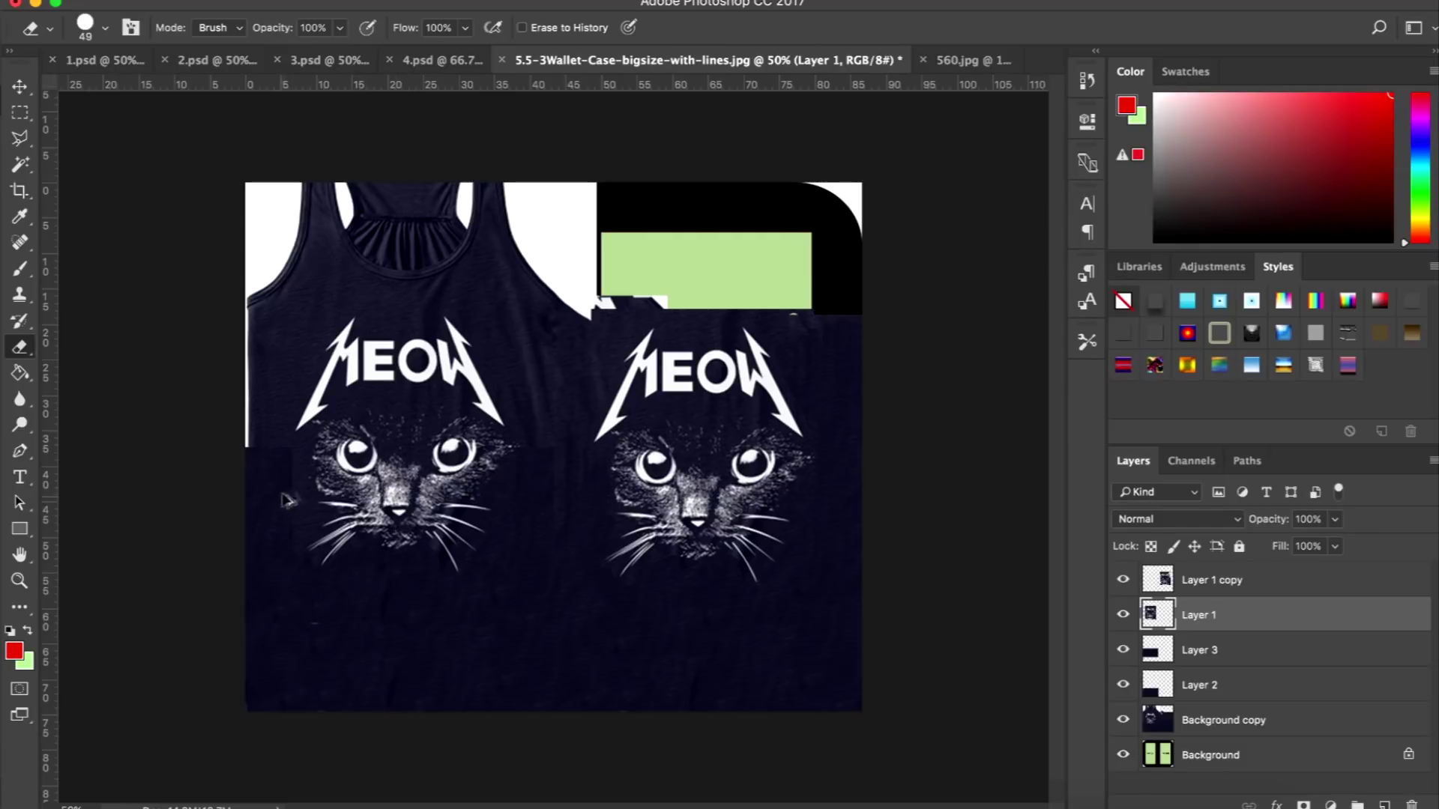
Merge Layer 1 copy, Layer 1, Layer 3, Layer 2 and Background copy into one layer.
{"action": "left_click", "coordinate": [1234, 593]}
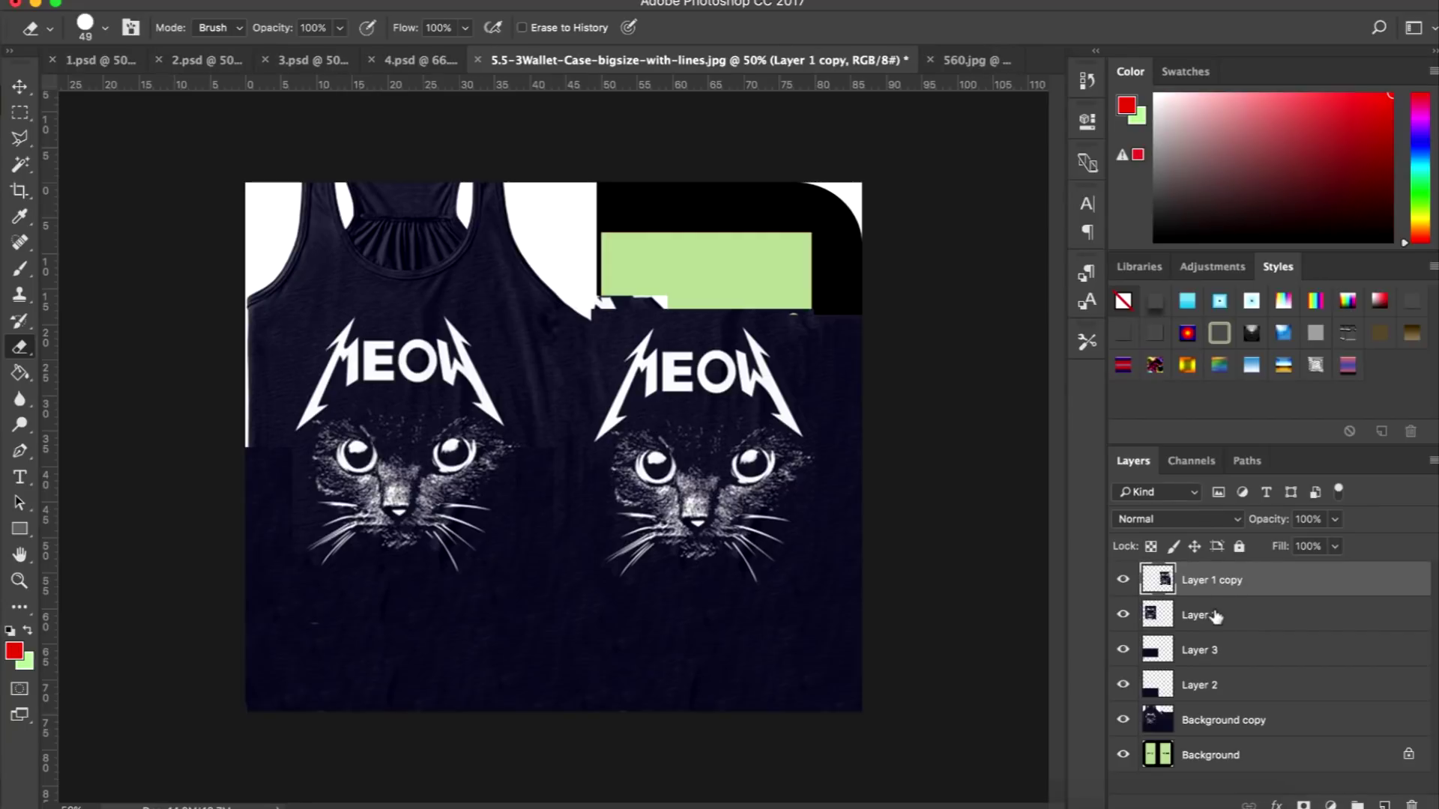
{"action": "left_click", "coordinate": [1214, 616], "text": "shift"}
{"action": "left_click", "coordinate": [1207, 652], "text": "shift"}
{"action": "left_click", "coordinate": [1206, 686], "text": "shift"}
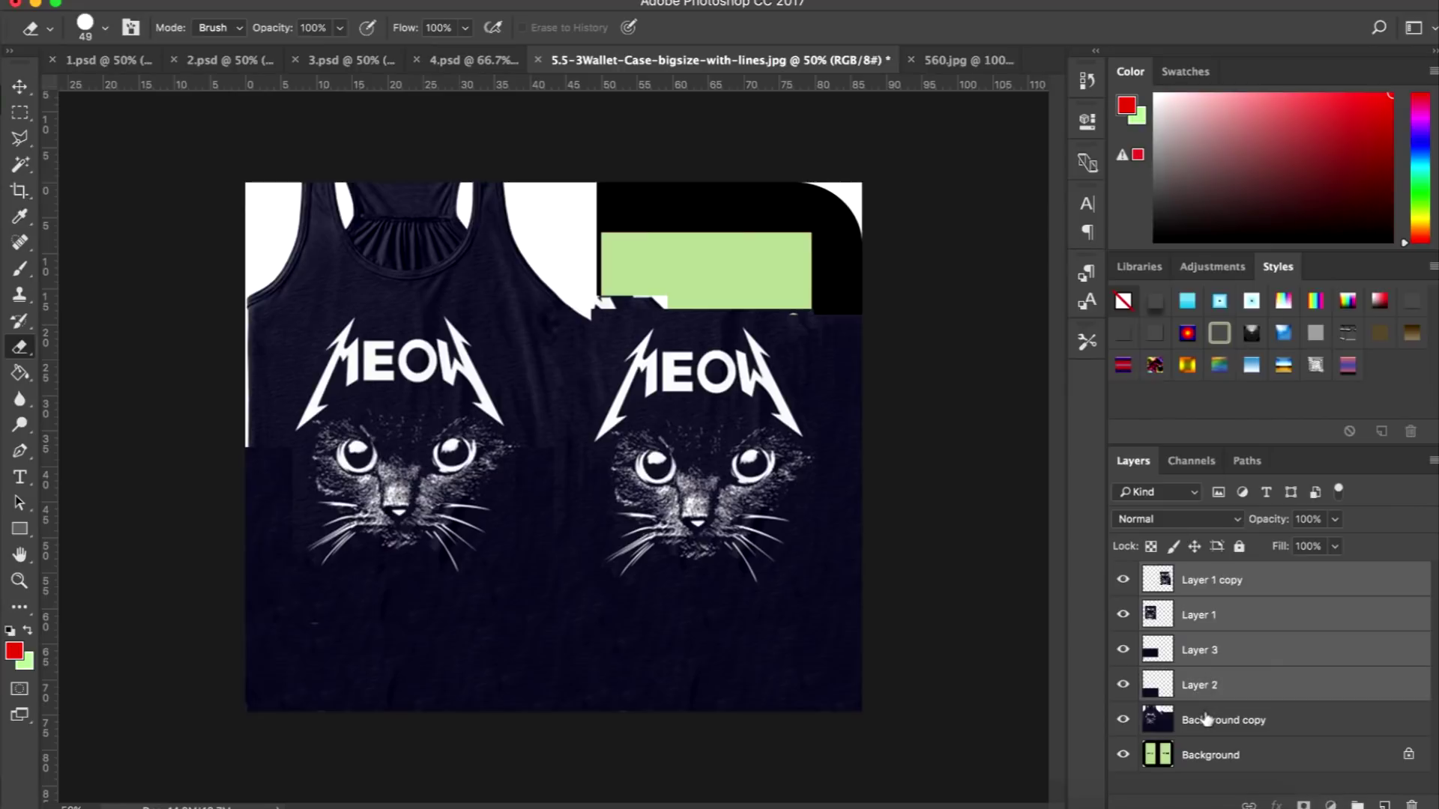
{"action": "right_click", "coordinate": [1206, 719]}
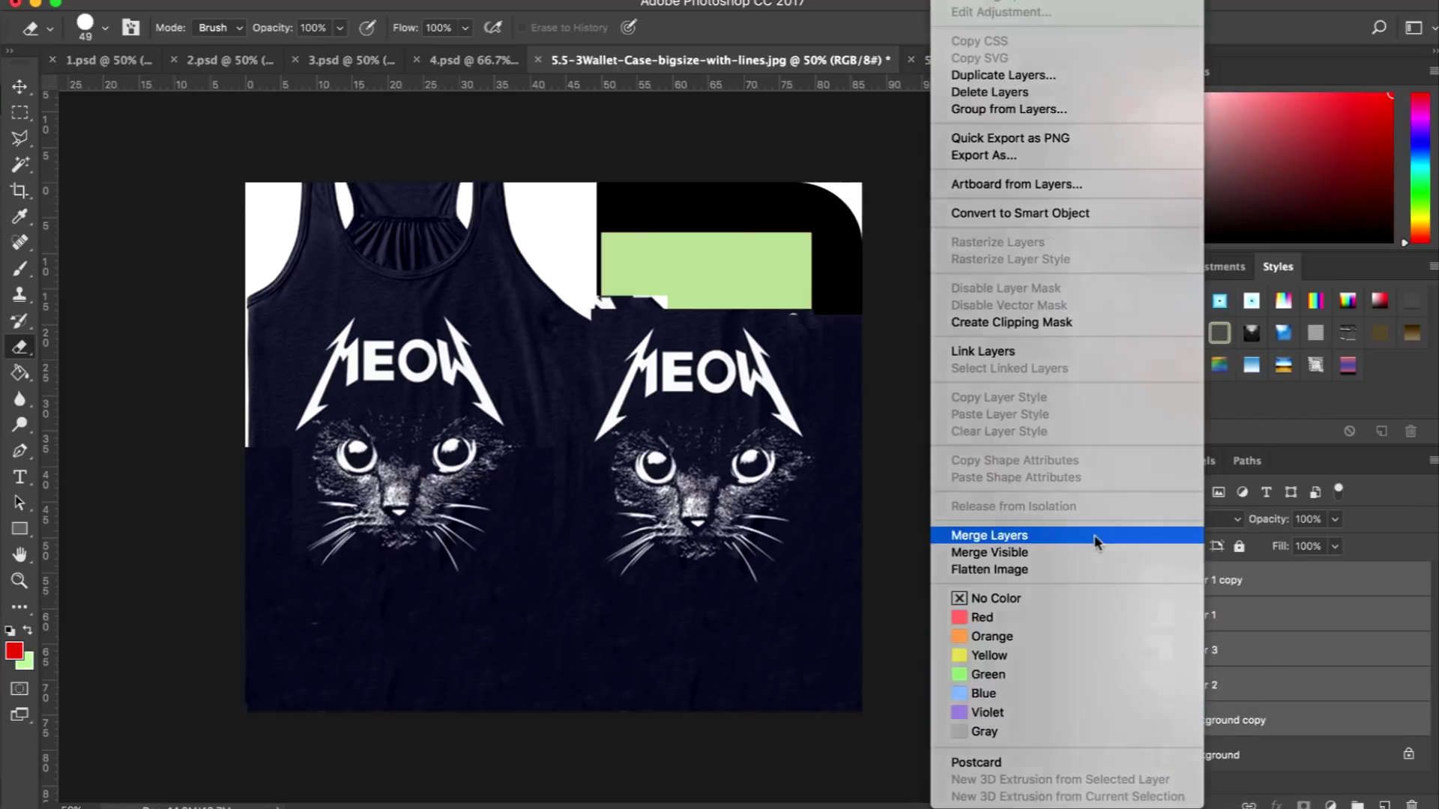
{"action": "left_click", "coordinate": [1094, 535]}
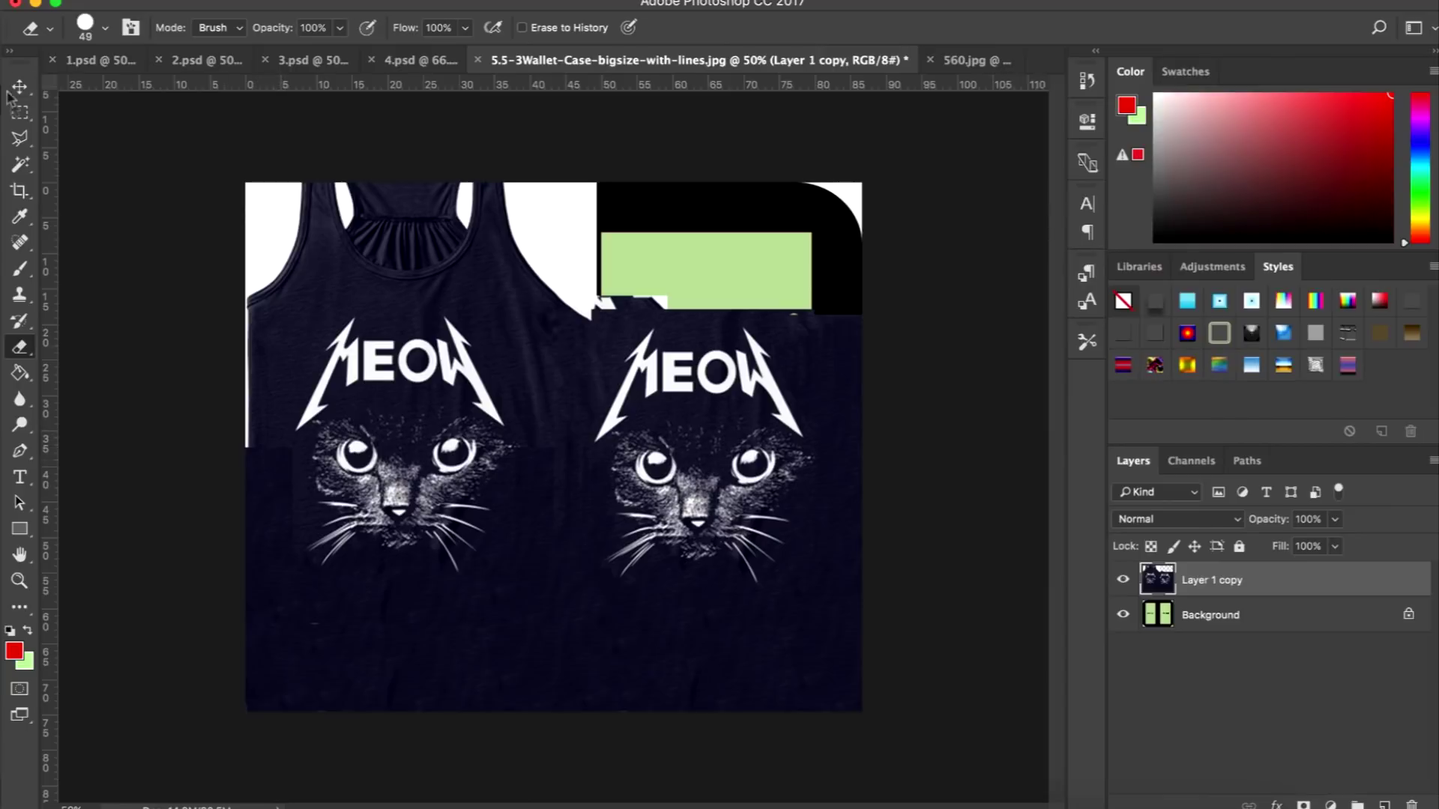
Select a rectangle at the canvas's left edge, beside the left cat's face and whiskers, and fill it with Content-Aware.
{"action": "left_click", "coordinate": [20, 111]}
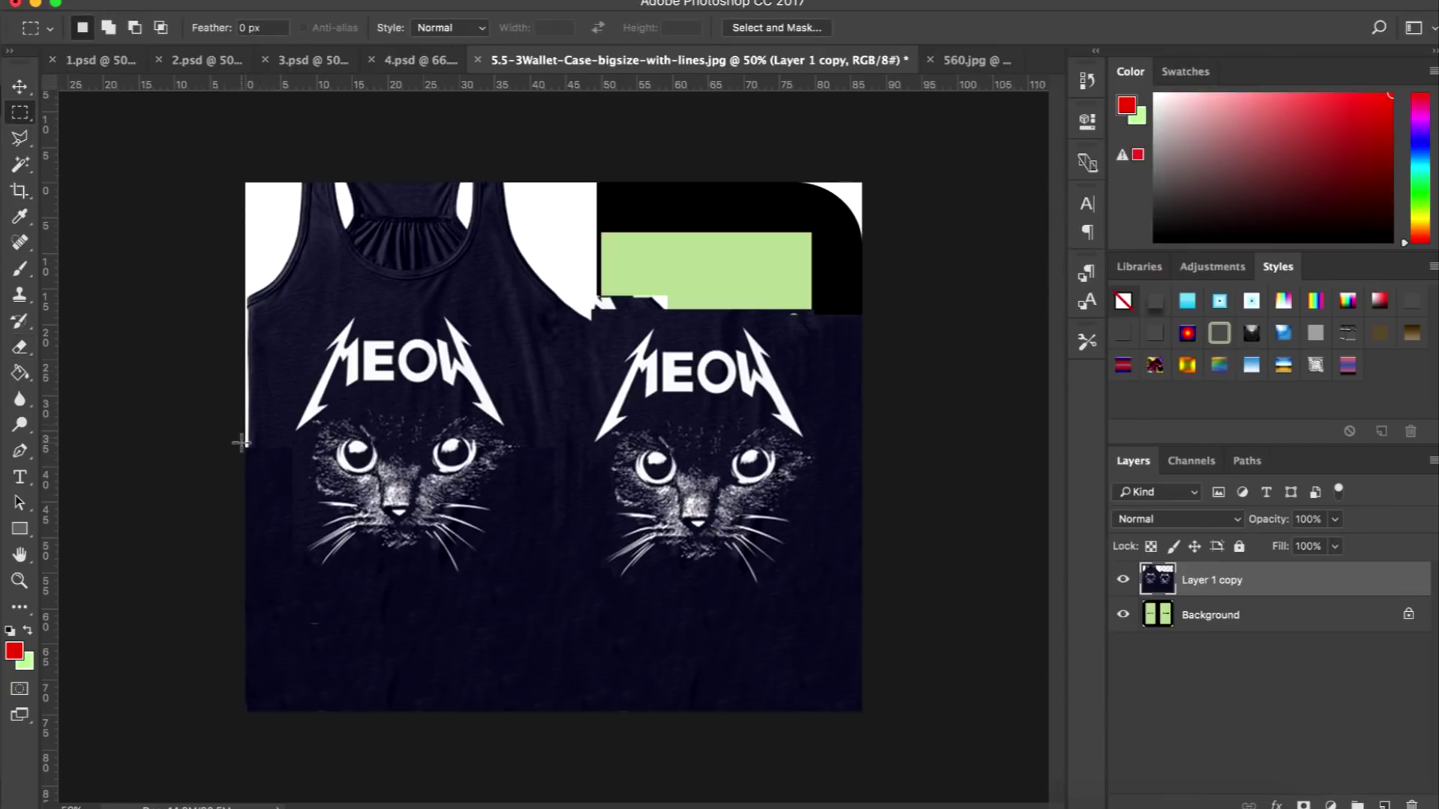
{"action": "left_click_drag", "start_coordinate": [241, 443], "coordinate": [298, 554]}
{"action": "left_click", "coordinate": [255, 7]}
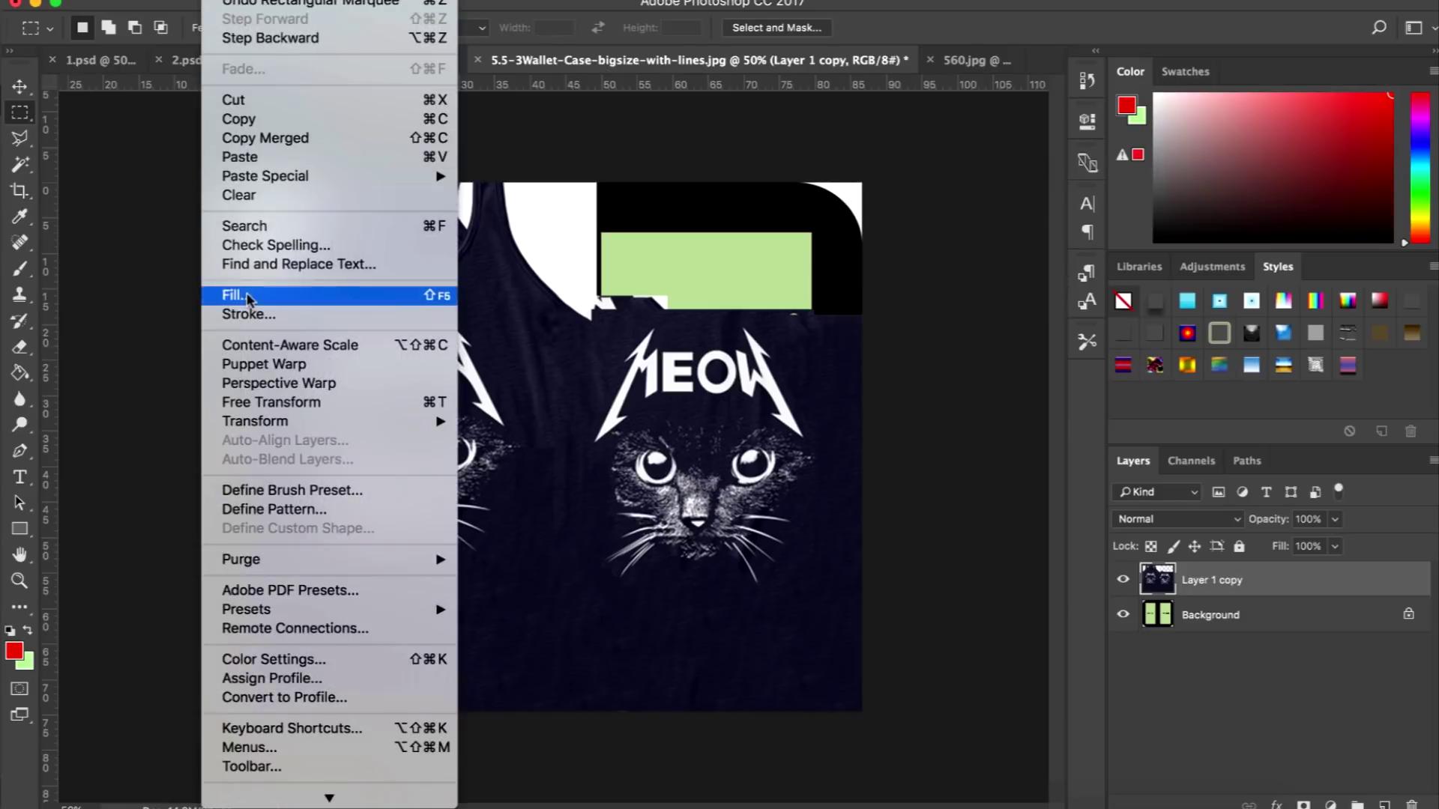
{"action": "left_click", "coordinate": [345, 295]}
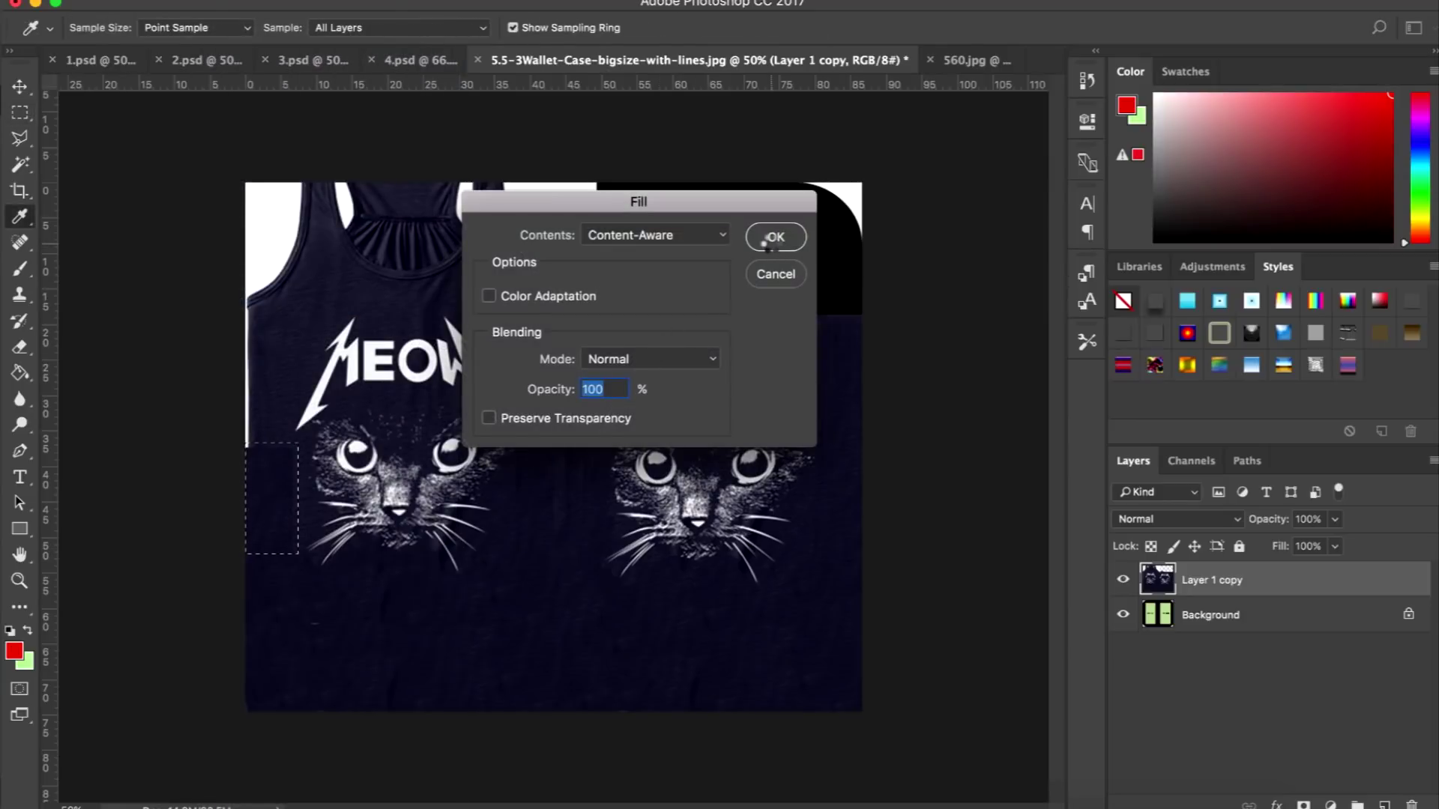
{"action": "left_click", "coordinate": [767, 238]}
Select a slightly lower rectangle beside the left cat's whiskers and blend it with another Content-Aware fill.
{"action": "mouse_move", "coordinate": [242, 484]}
{"action": "left_mouse_down"}
{"action": "mouse_move", "coordinate": [259, 551]}
{"action": "mouse_move", "coordinate": [297, 567]}
{"action": "left_mouse_up"}
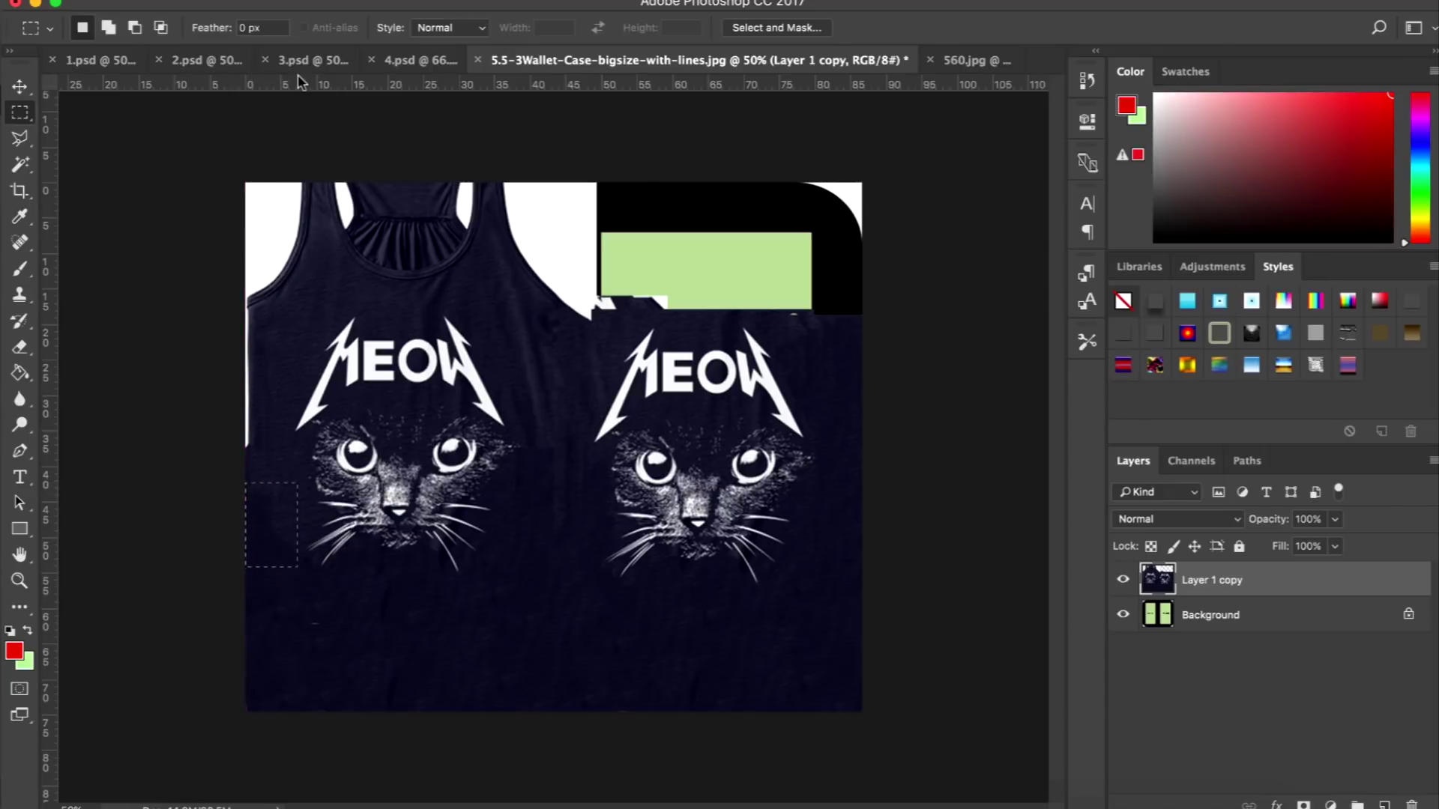
{"action": "left_click", "coordinate": [286, 2]}
{"action": "mouse_move", "coordinate": [221, 2]}
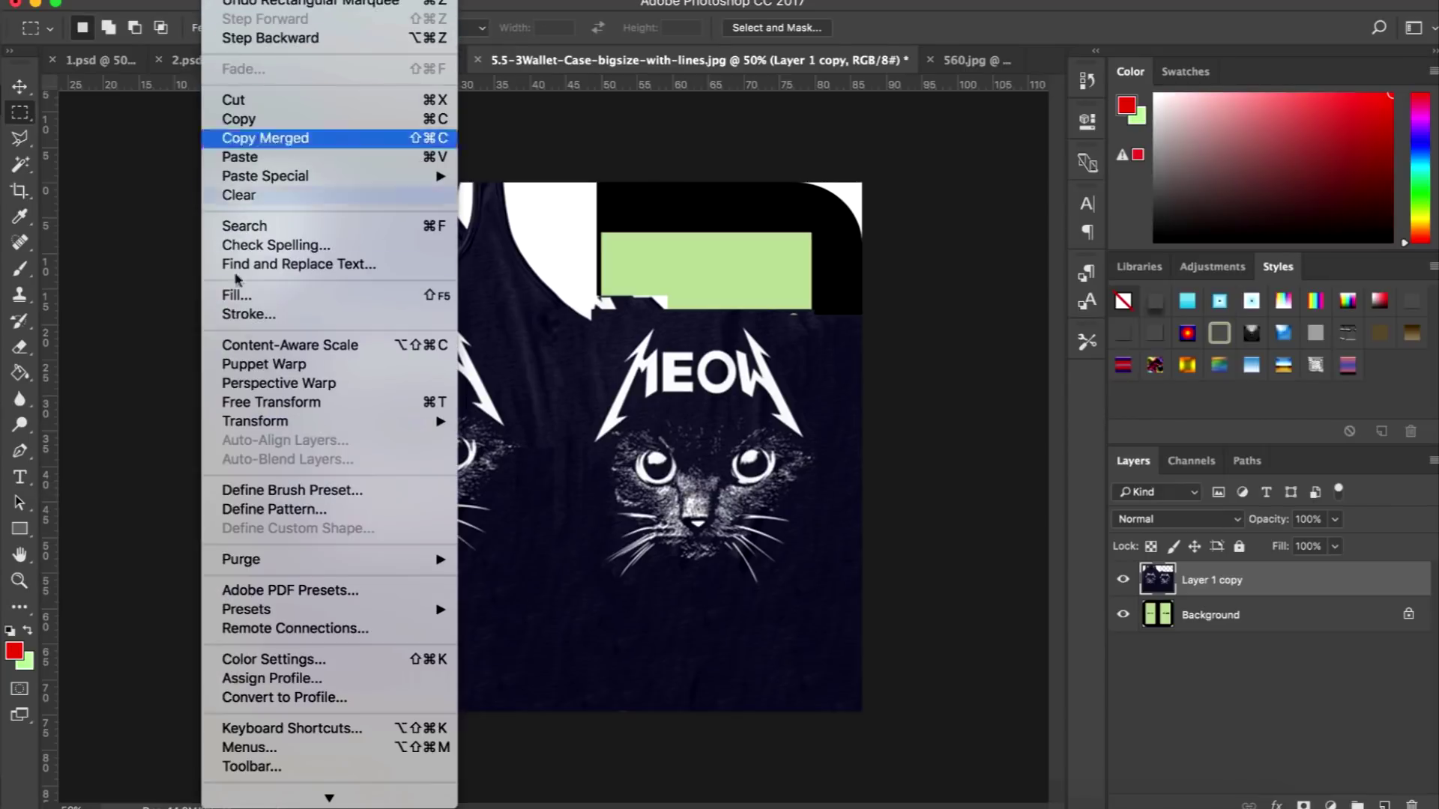
{"action": "left_click", "coordinate": [268, 295]}
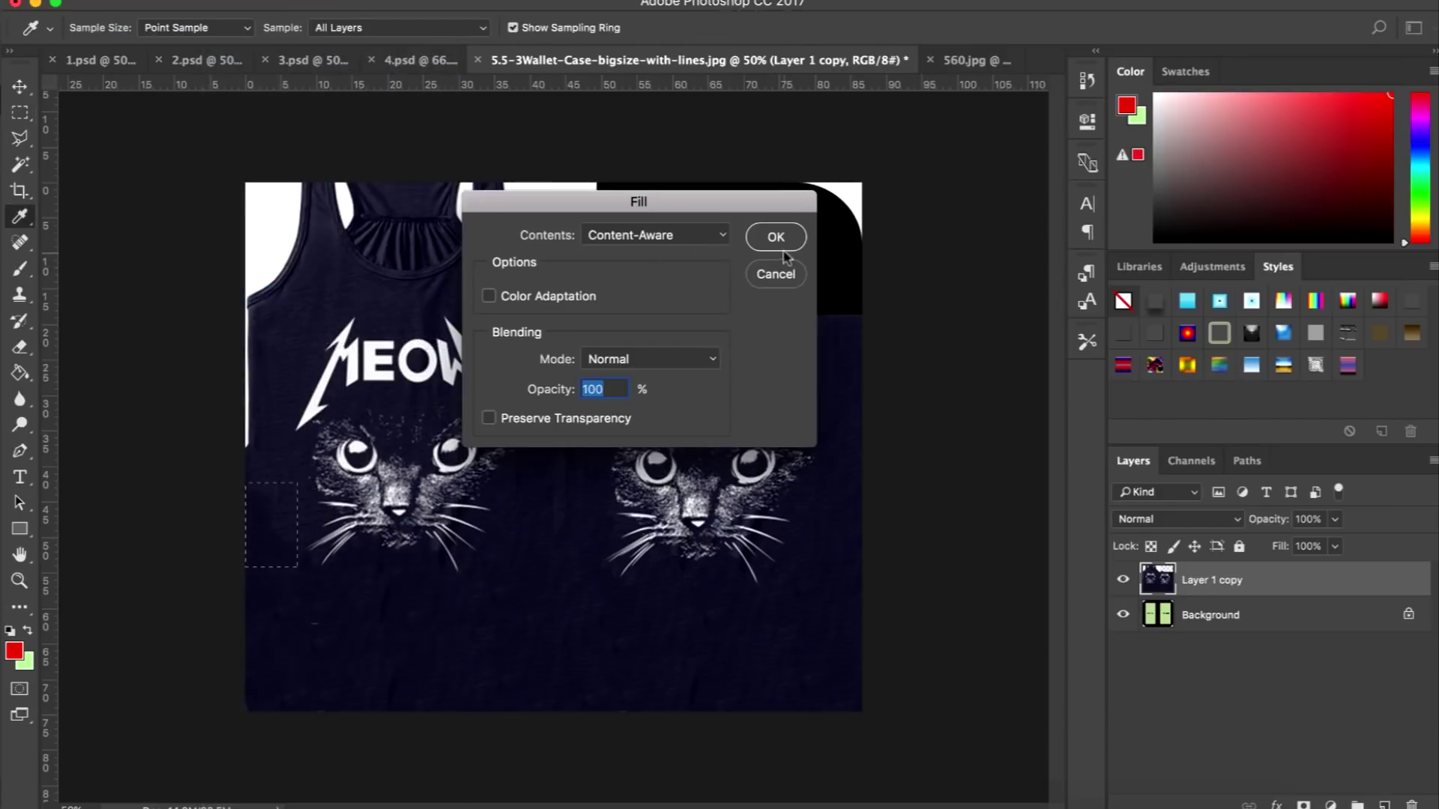
{"action": "left_click", "coordinate": [778, 237]}
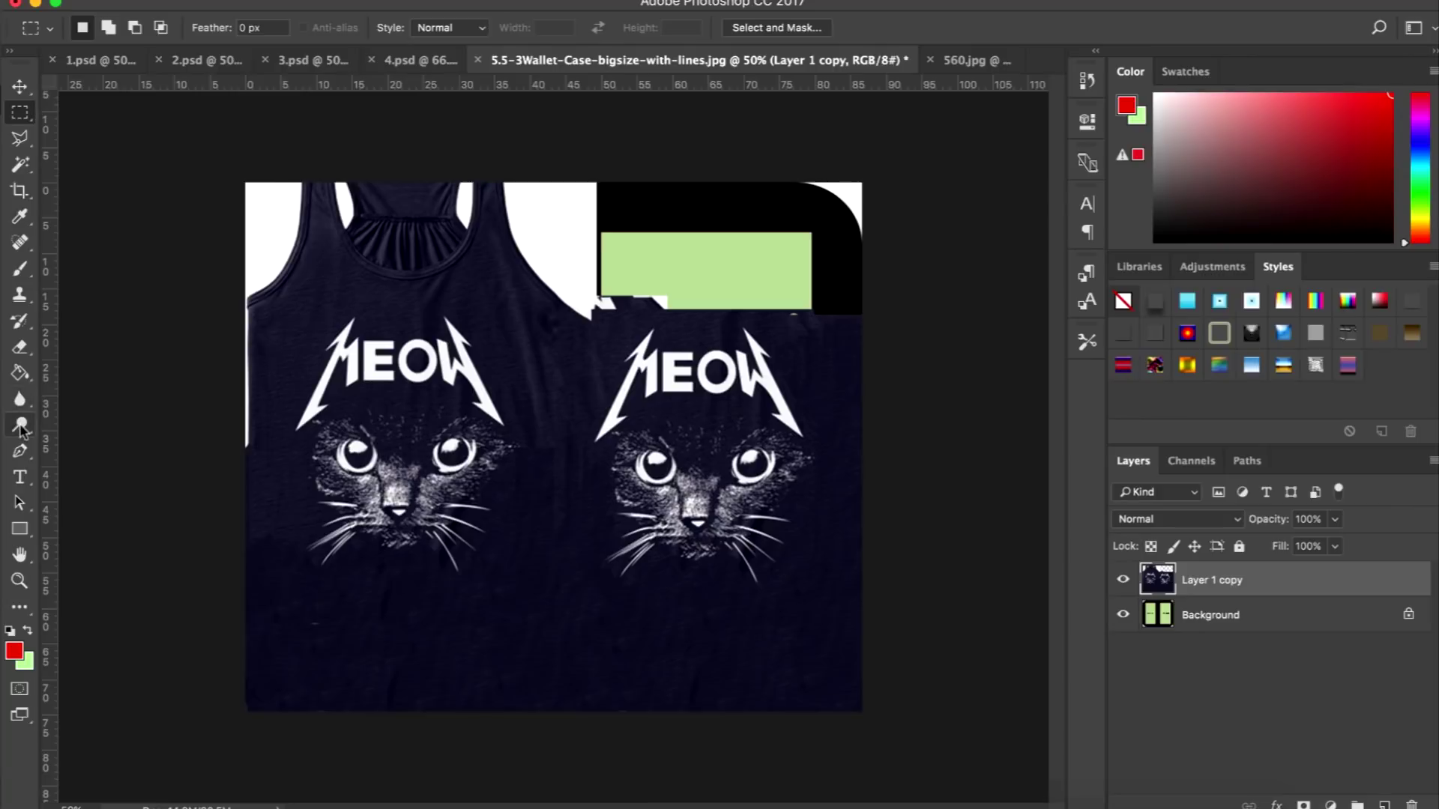
{"action": "left_click", "coordinate": [20, 399]}
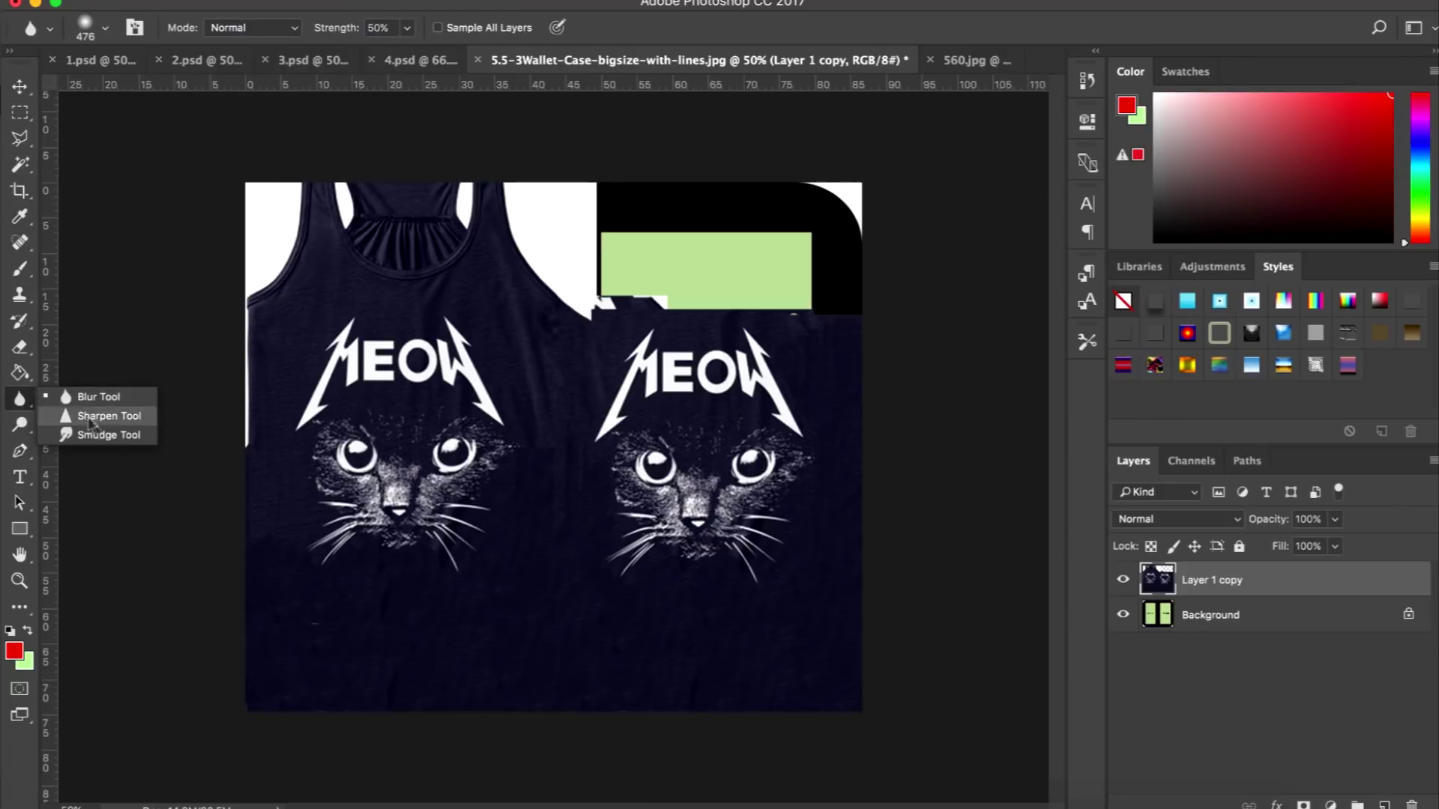
{"action": "left_click", "coordinate": [98, 434]}
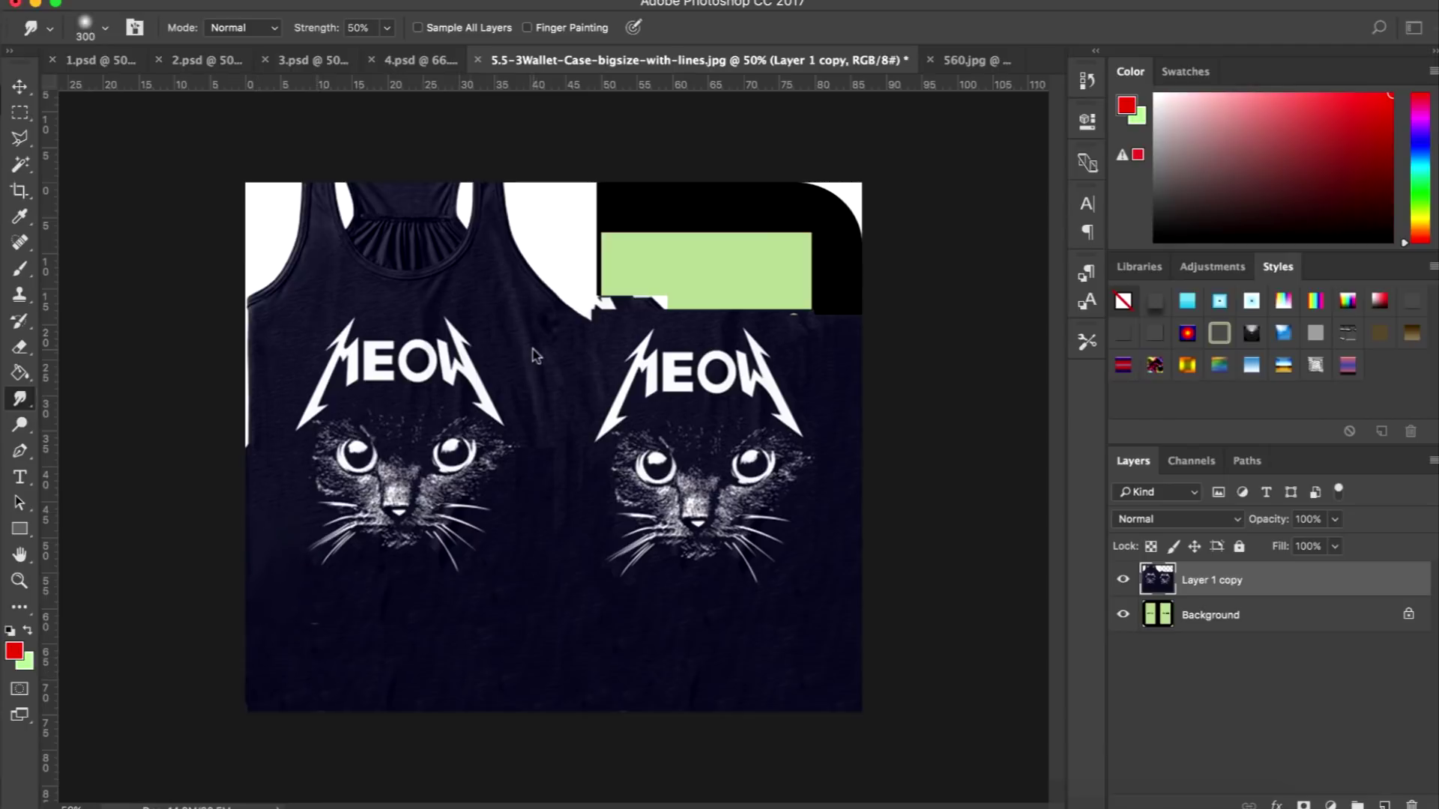
{"action": "left_click", "coordinate": [21, 140]}
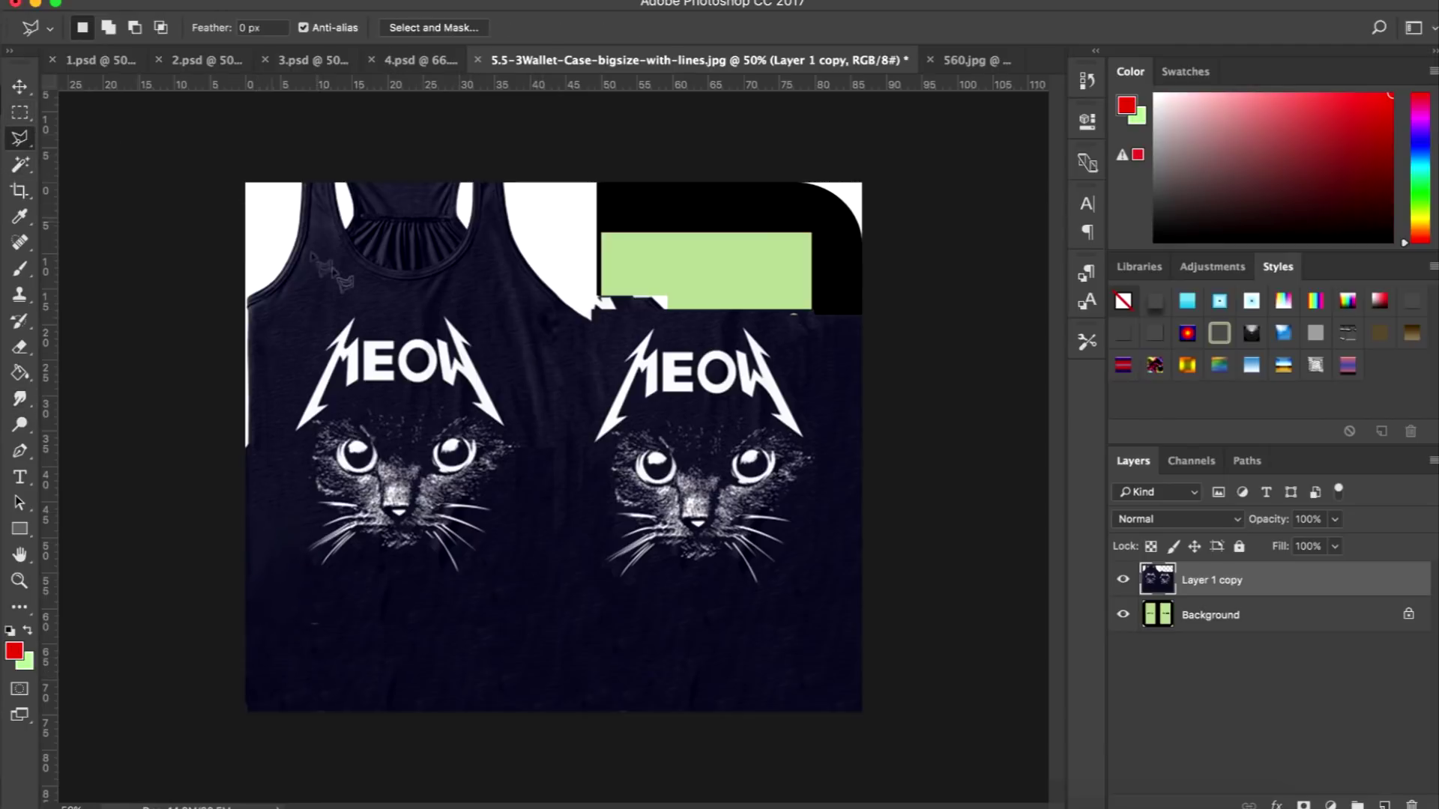
{"action": "left_click", "coordinate": [19, 113]}
{"action": "left_click_drag", "start_coordinate": [496, 300], "coordinate": [589, 440]}
Outline the fabric seam between the two MEOW titles with the Polygonal Lasso and blend it using a Content-Aware fill.
{"action": "left_click", "coordinate": [21, 138]}
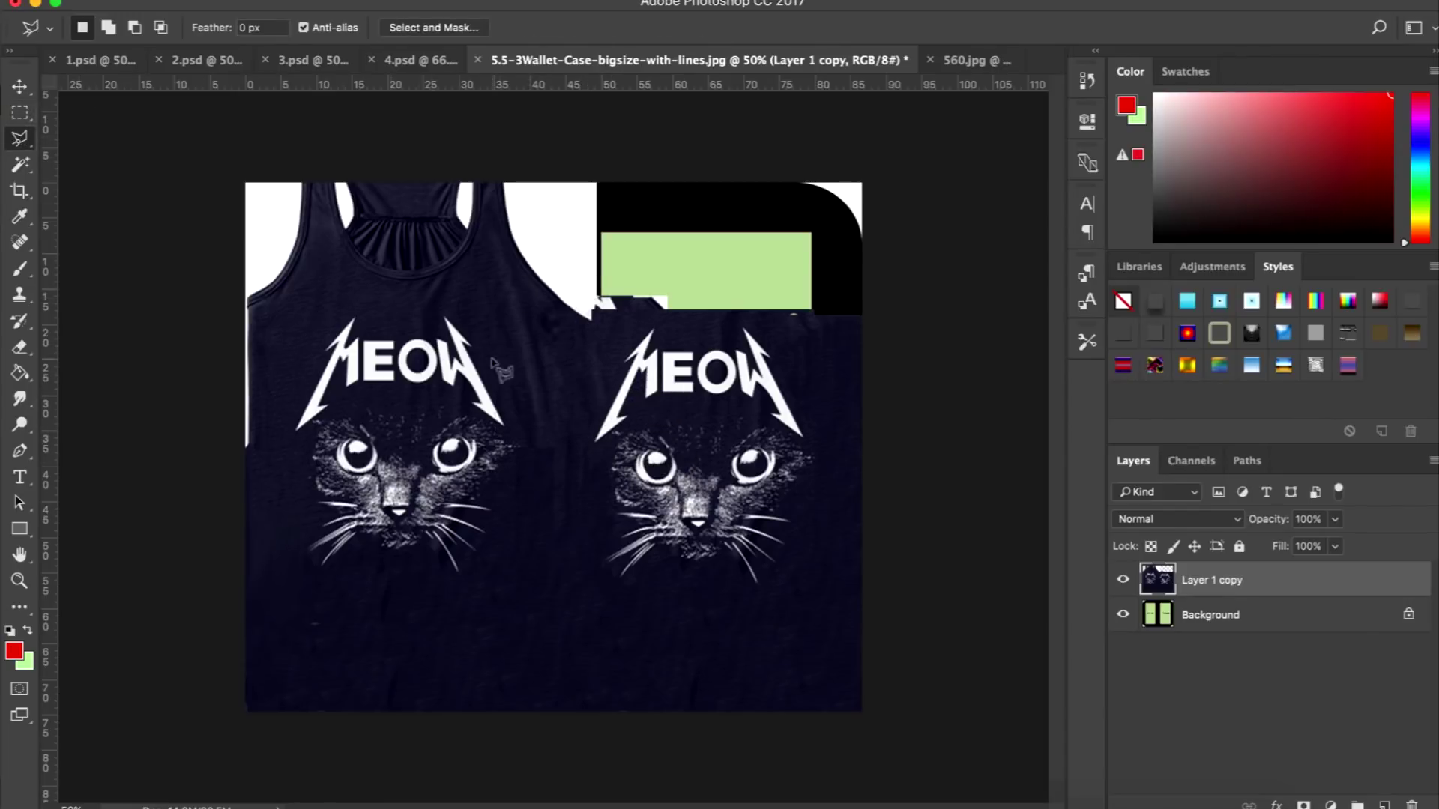
{"action": "left_click", "coordinate": [541, 457]}
{"action": "left_click", "coordinate": [501, 295]}
{"action": "left_click", "coordinate": [602, 358]}
{"action": "left_click", "coordinate": [590, 447]}
{"action": "left_click", "coordinate": [544, 464]}
{"action": "left_click", "coordinate": [218, 2]}
{"action": "left_click", "coordinate": [287, 296]}
{"action": "left_click", "coordinate": [771, 236]}
{"action": "key", "text": "ctrl+d"}
Copy a full-width strip of the canvas's bottom fabric to a new layer and move it up over the tank top's straps.
{"action": "left_click", "coordinate": [20, 112]}
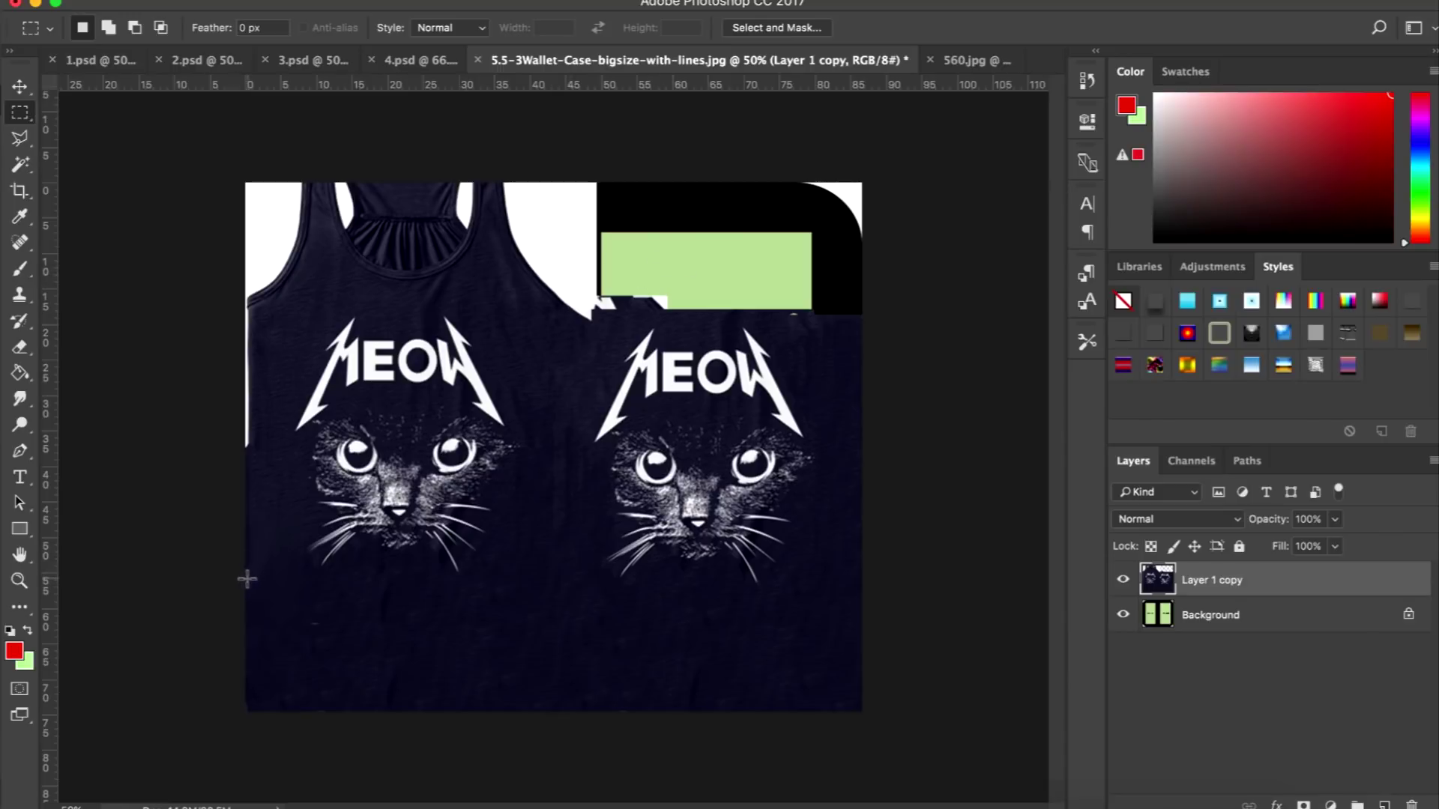
{"action": "left_click_drag", "start_coordinate": [245, 578], "coordinate": [902, 745]}
{"action": "key", "text": "ctrl+d"}
{"action": "left_click_drag", "start_coordinate": [243, 593], "coordinate": [952, 742]}
{"action": "key", "text": "ctrl+j"}
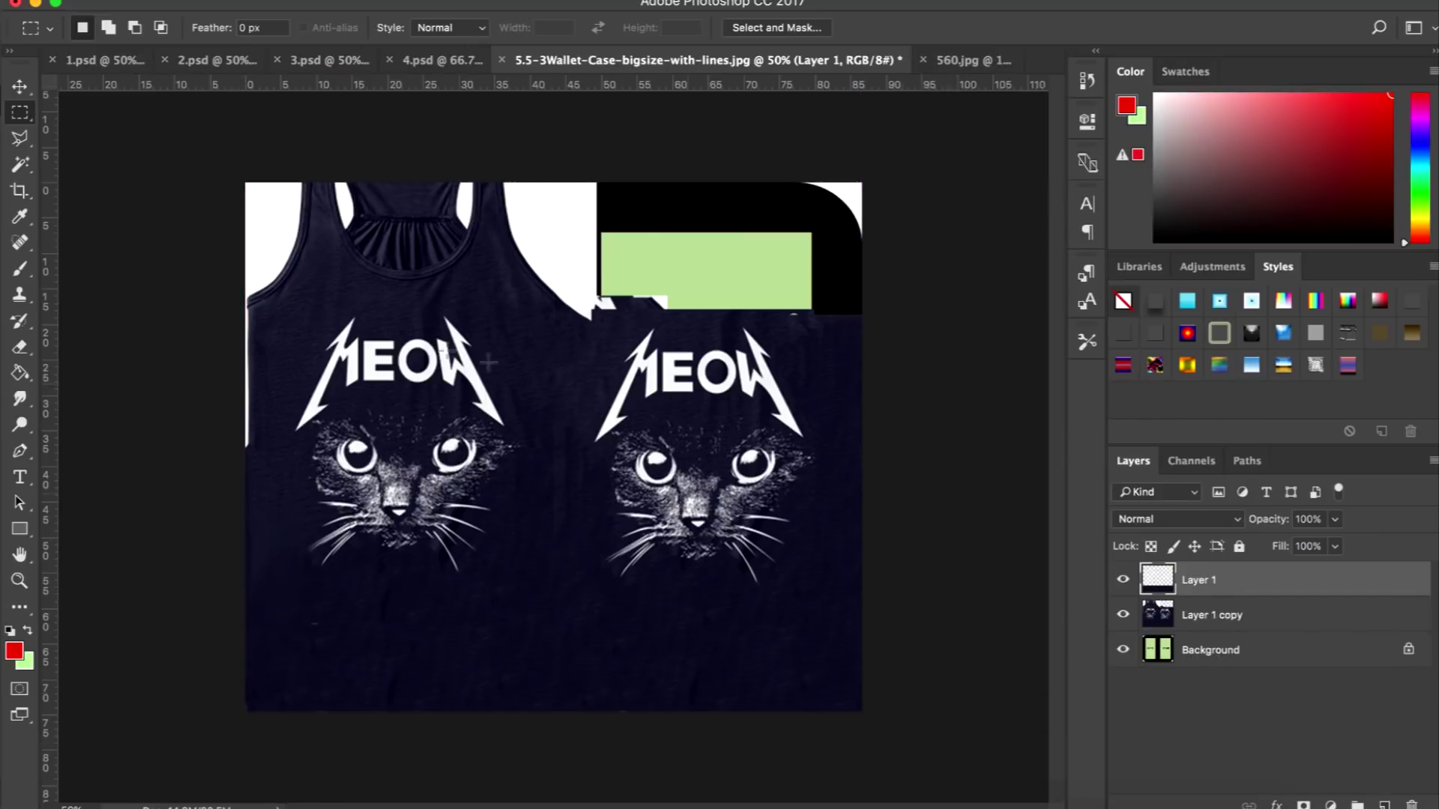
{"action": "left_click", "coordinate": [20, 86]}
{"action": "left_click_drag", "start_coordinate": [657, 657], "coordinate": [656, 259]}
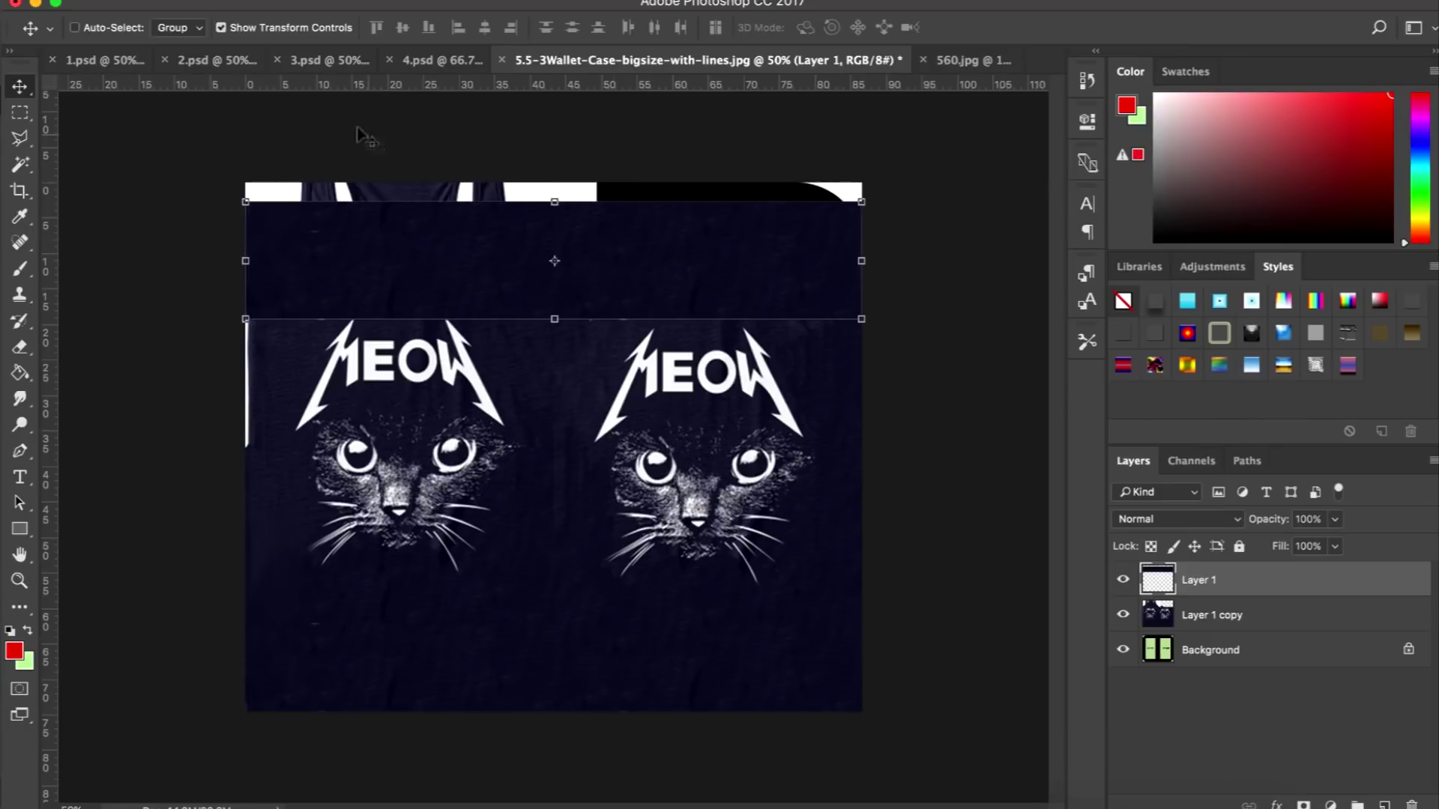
Brighten the copied strip on Layer 1 with Curves, moving the white point to input 210, output 255.
{"action": "left_click", "coordinate": [292, 4]}
{"action": "mouse_move", "coordinate": [398, 34]}
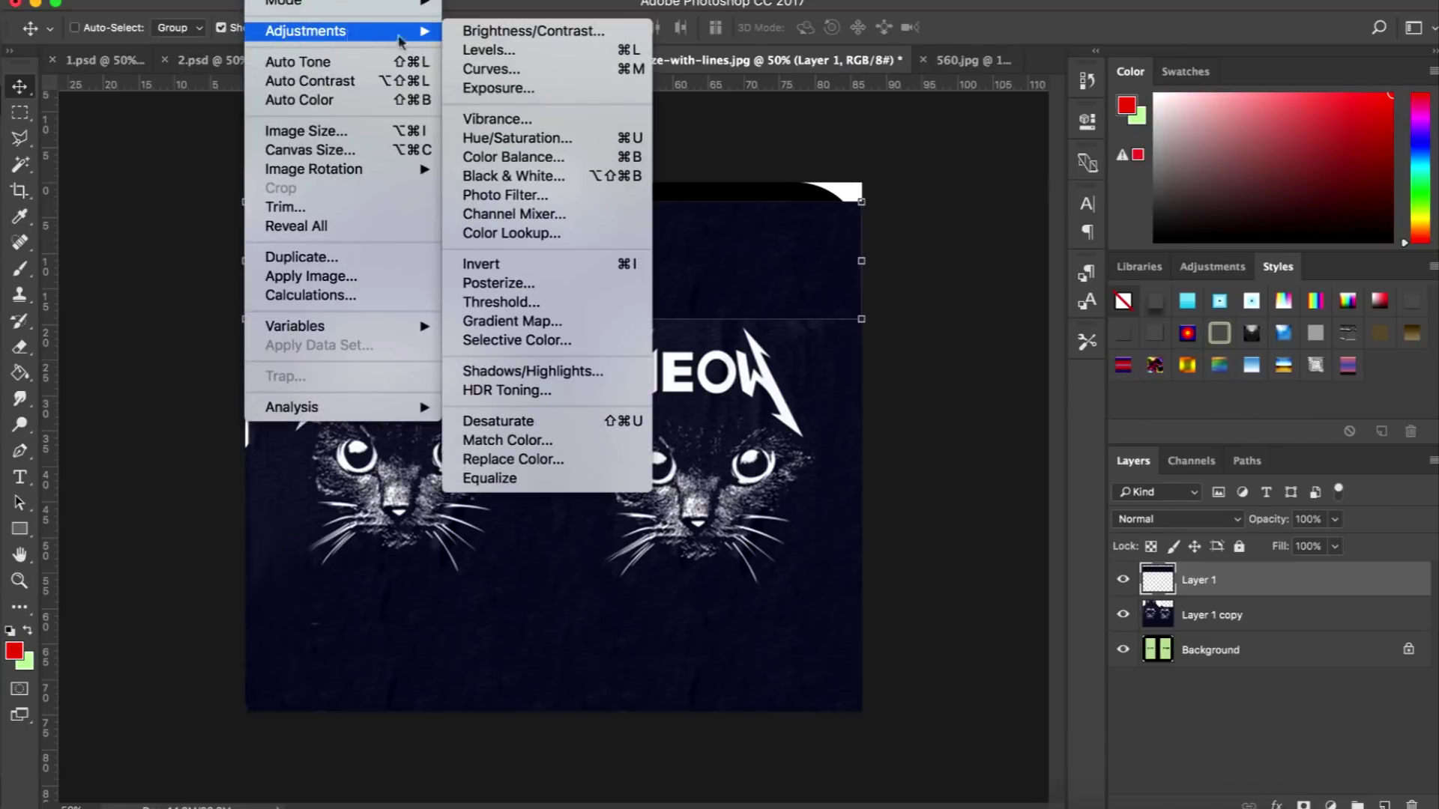
{"action": "left_click", "coordinate": [539, 71]}
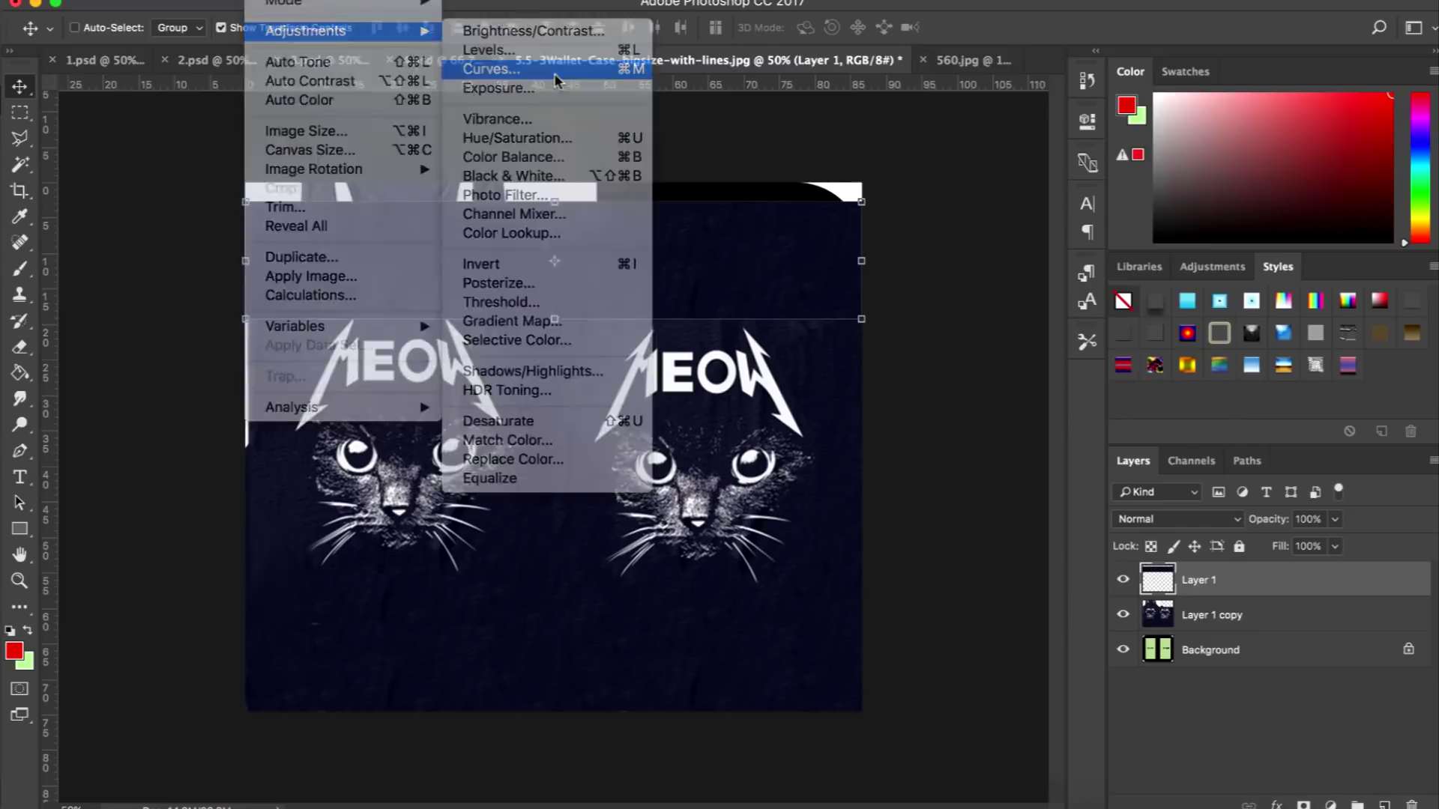
{"action": "left_click_drag", "start_coordinate": [1071, 112], "coordinate": [1204, 112]}
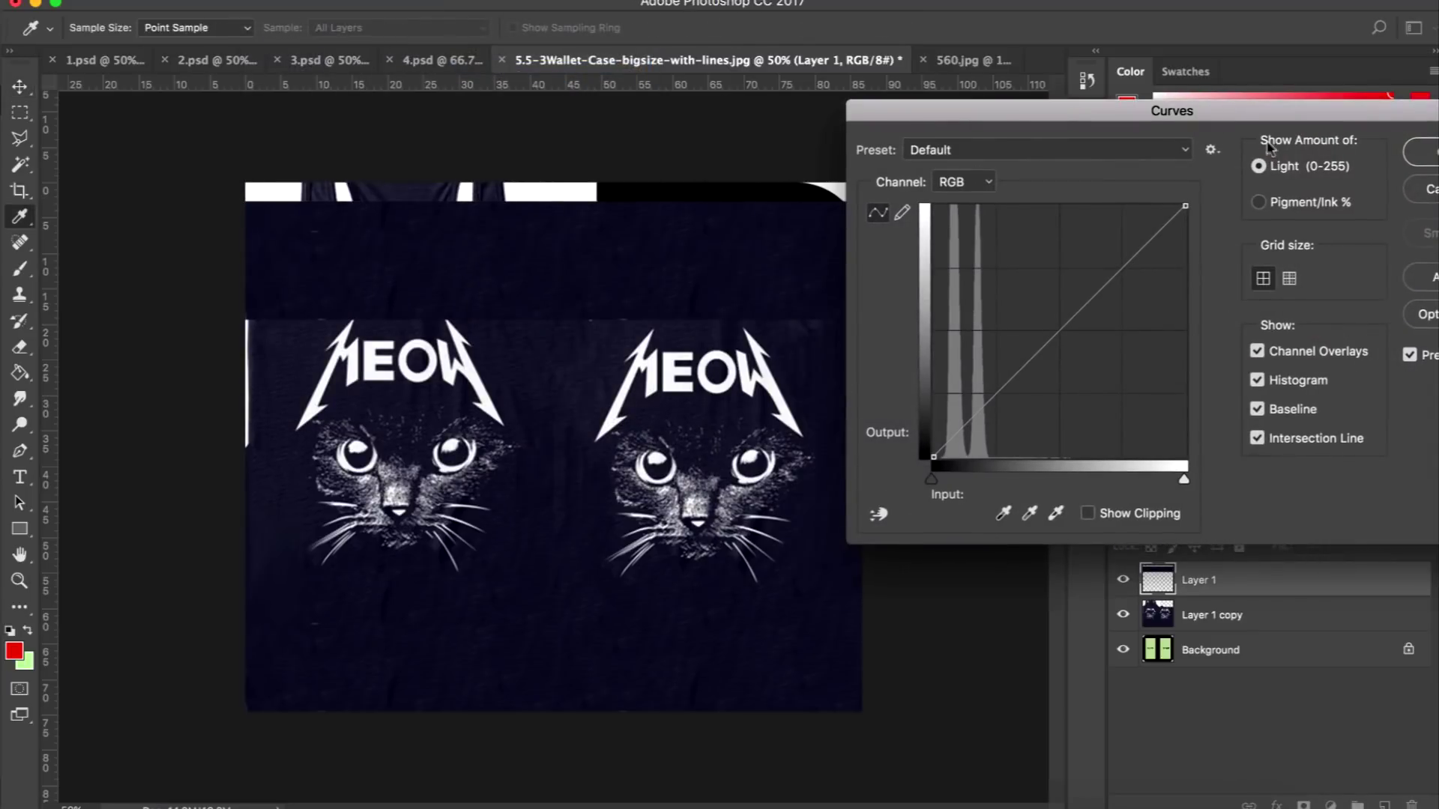
{"action": "left_click_drag", "start_coordinate": [1185, 206], "coordinate": [1140, 203]}
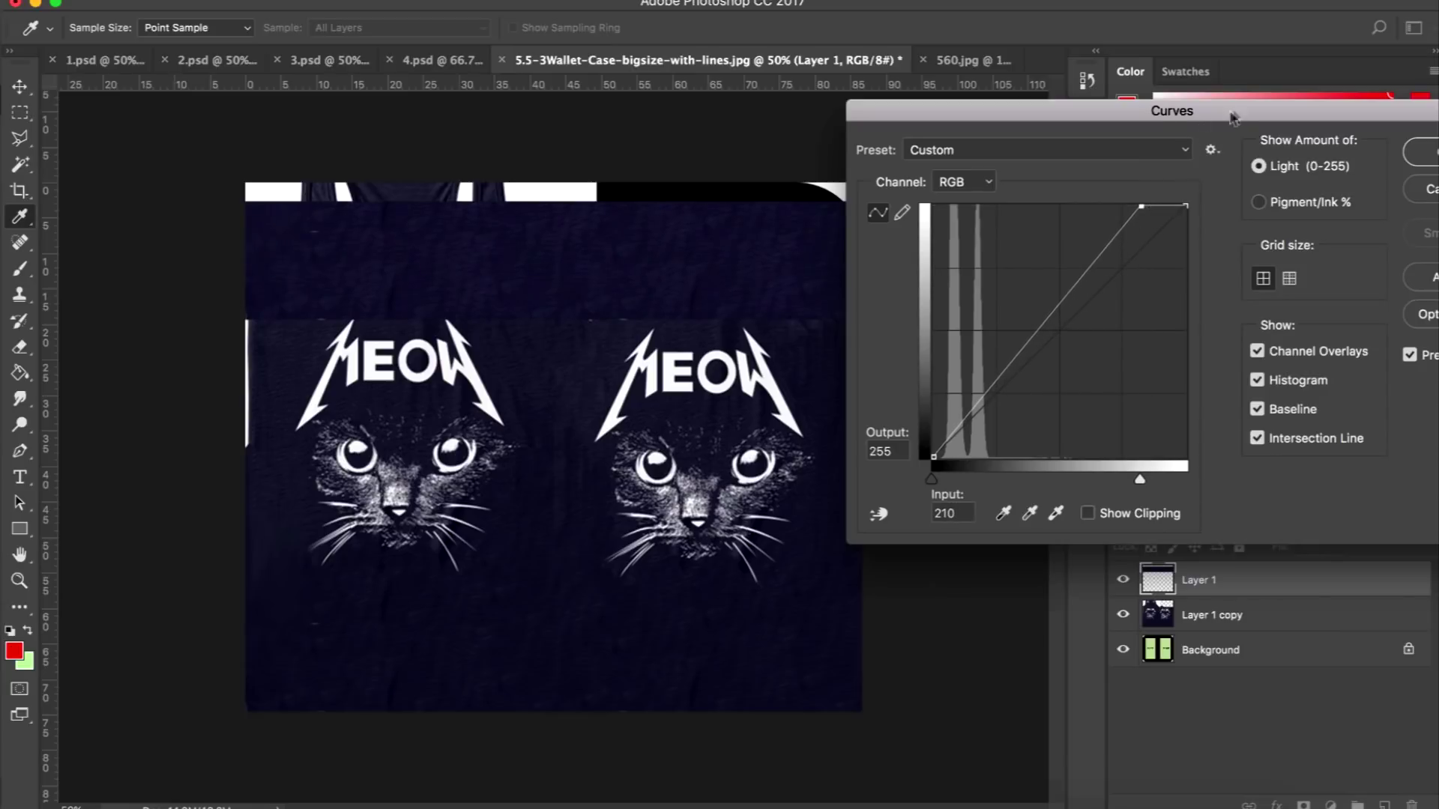
{"action": "left_click_drag", "start_coordinate": [1227, 120], "coordinate": [1095, 119]}
{"action": "left_click", "coordinate": [1307, 148]}
{"action": "key", "text": "v"}
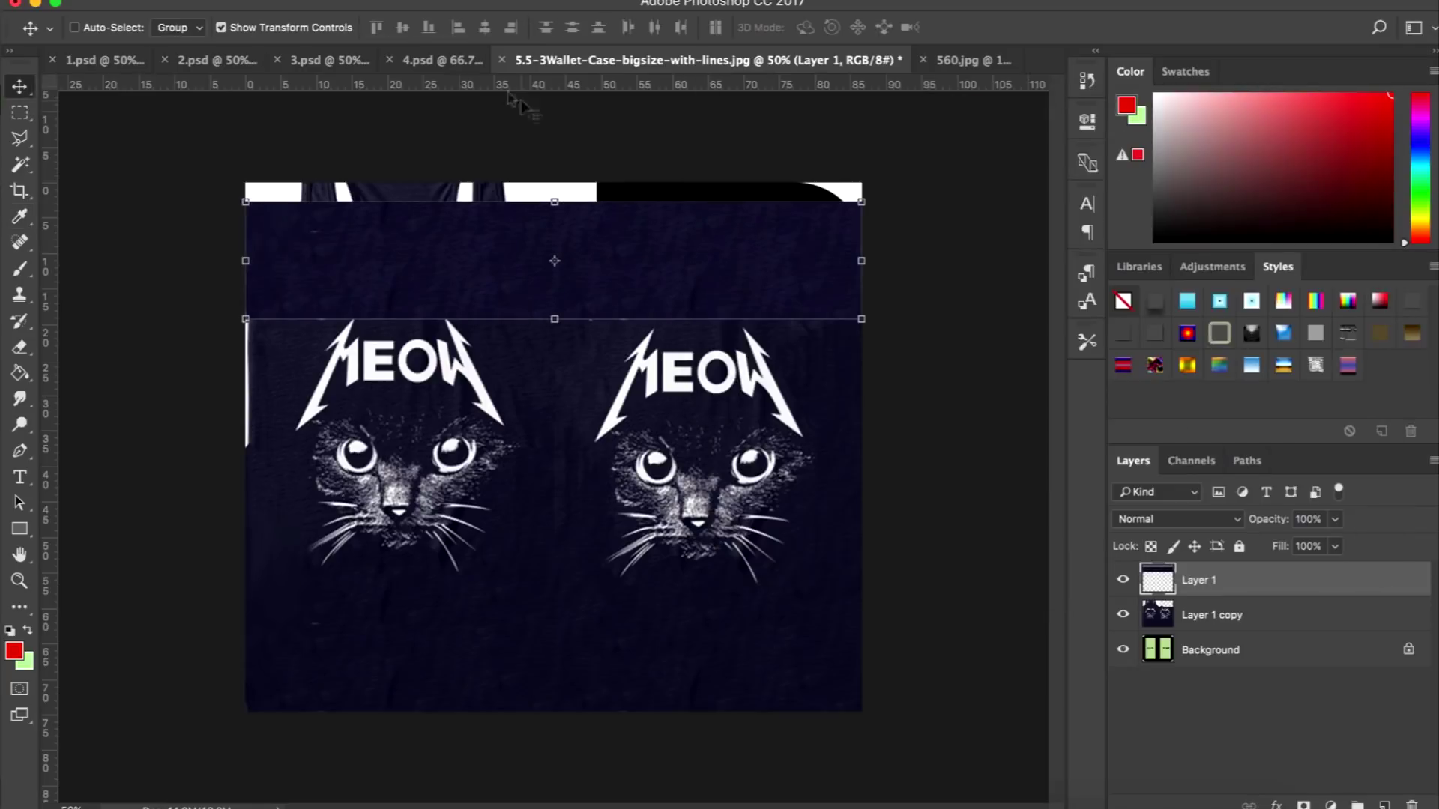
Try an Equalize adjustment on the Layer 1 strip and undo it.
{"action": "left_click", "coordinate": [266, 0]}
{"action": "mouse_move", "coordinate": [315, 31]}
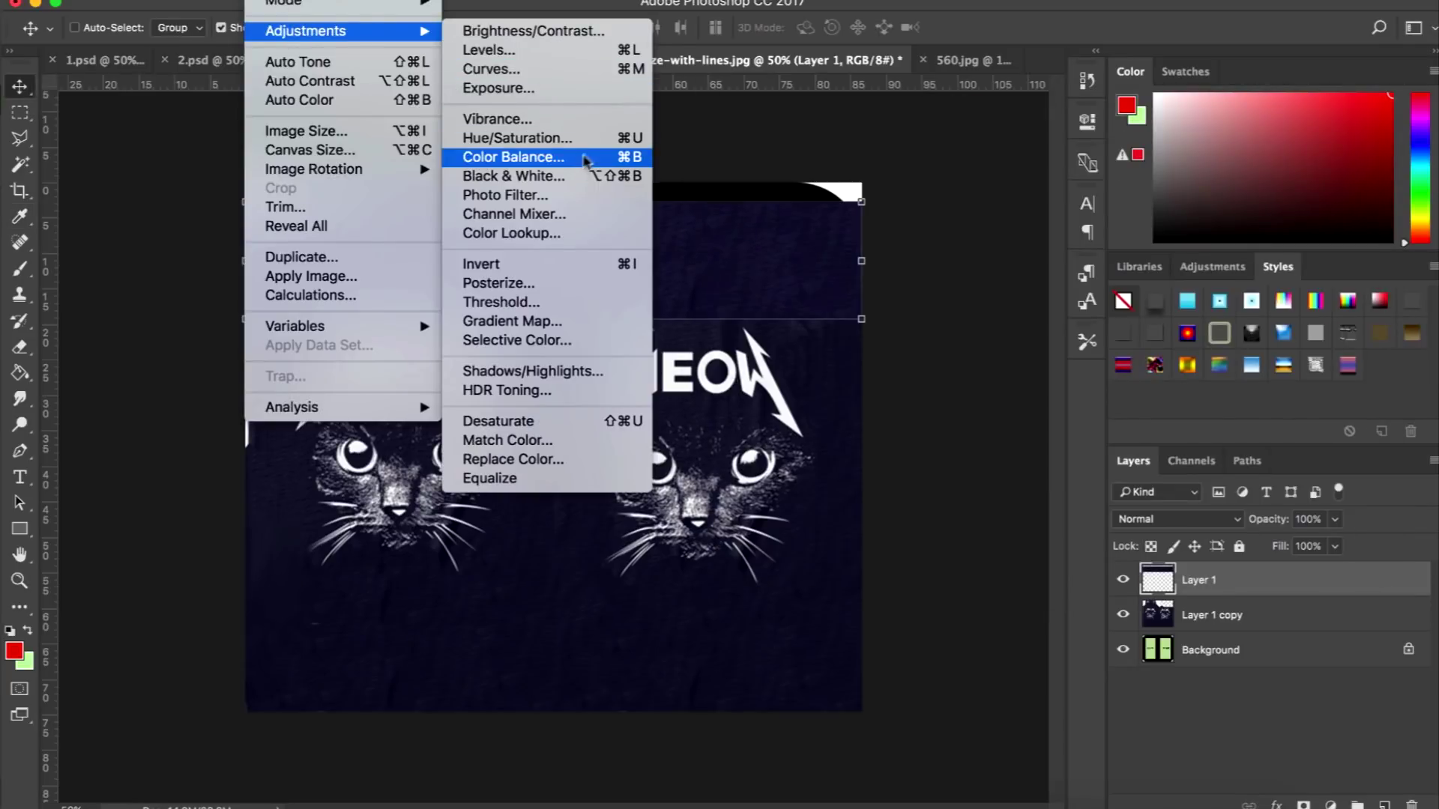
{"action": "left_click", "coordinate": [358, 66]}
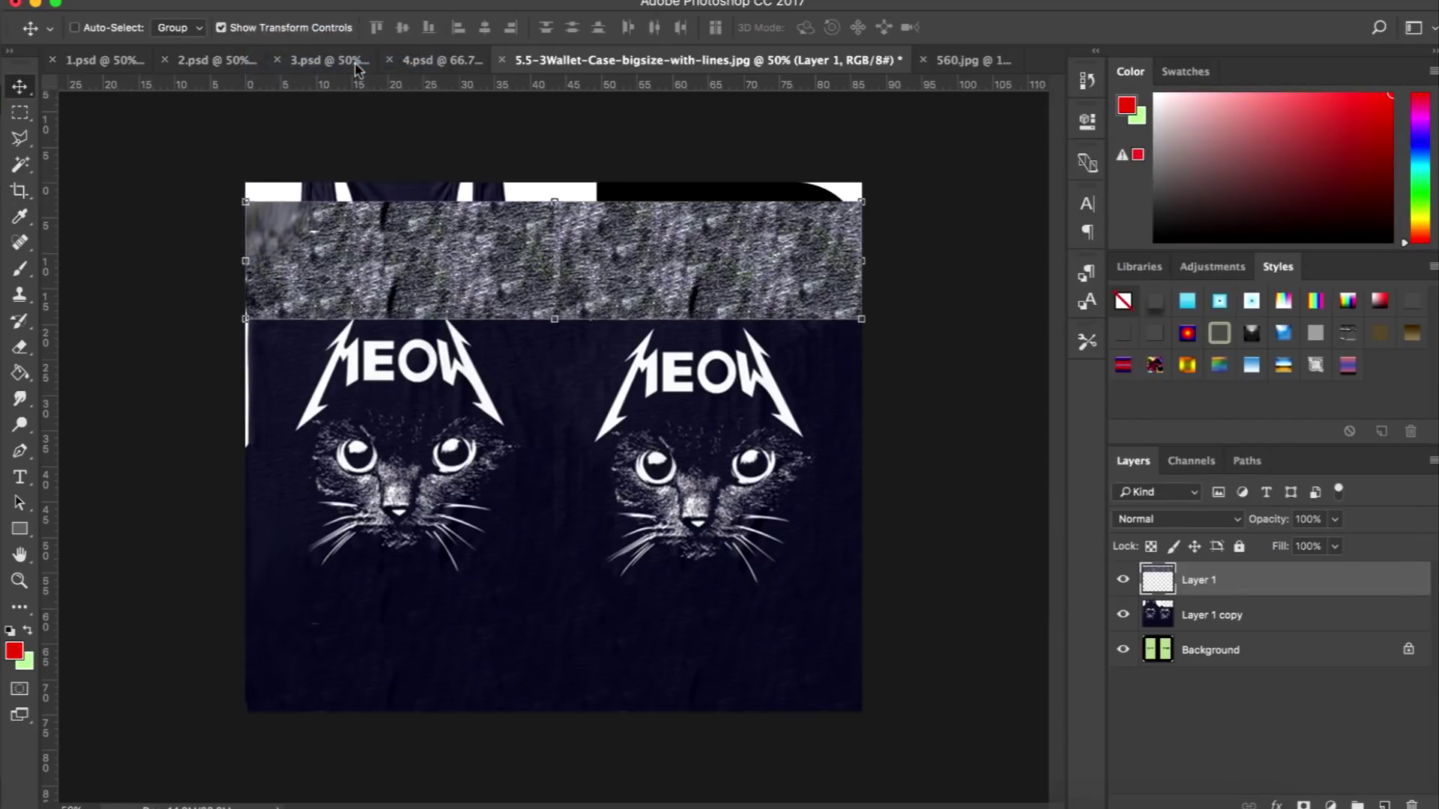
{"action": "key", "text": "super+z"}
Try shifting the hue of the Layer 1 strip with a Hue/Saturation adjustment.
{"action": "left_click", "coordinate": [266, 1]}
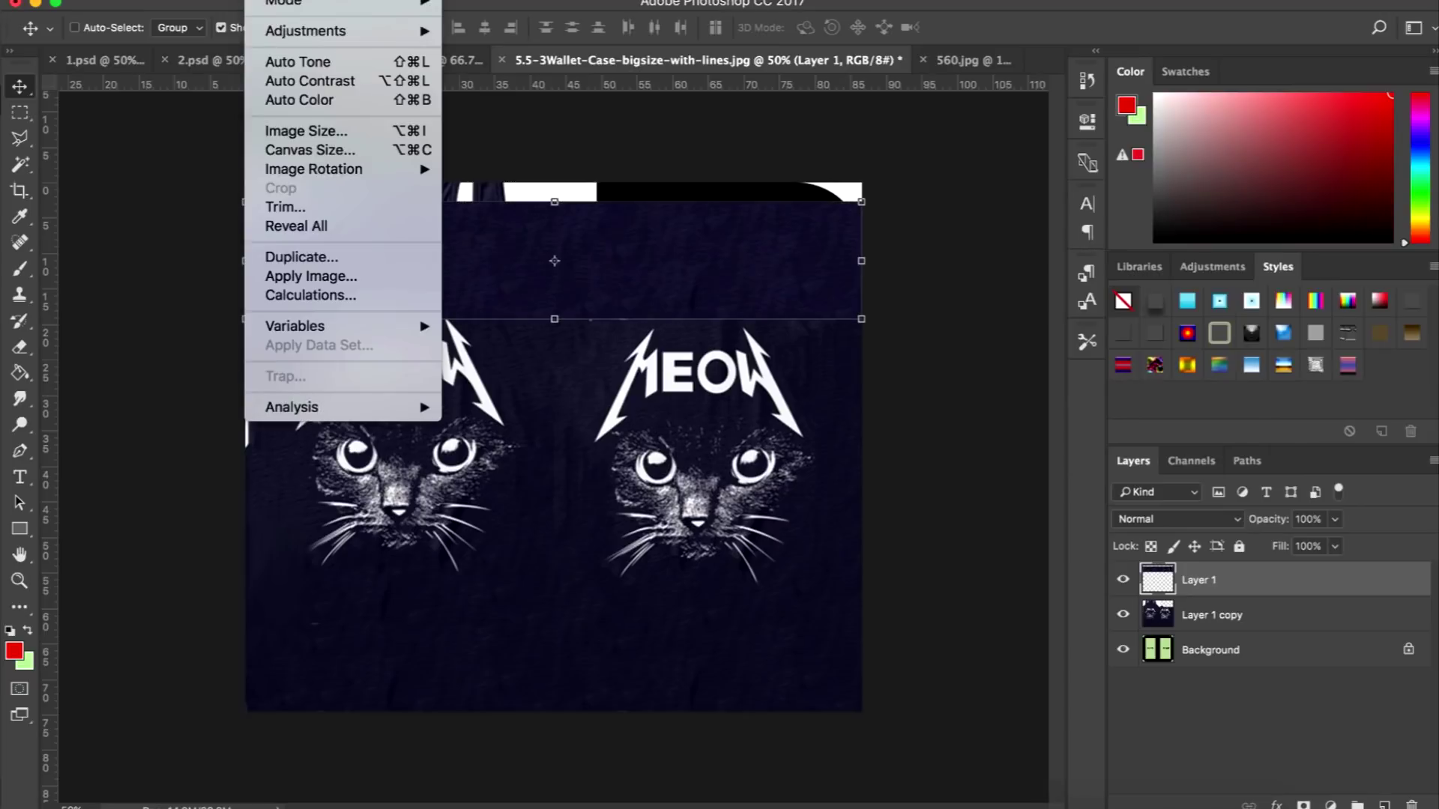
{"action": "mouse_move", "coordinate": [291, 30]}
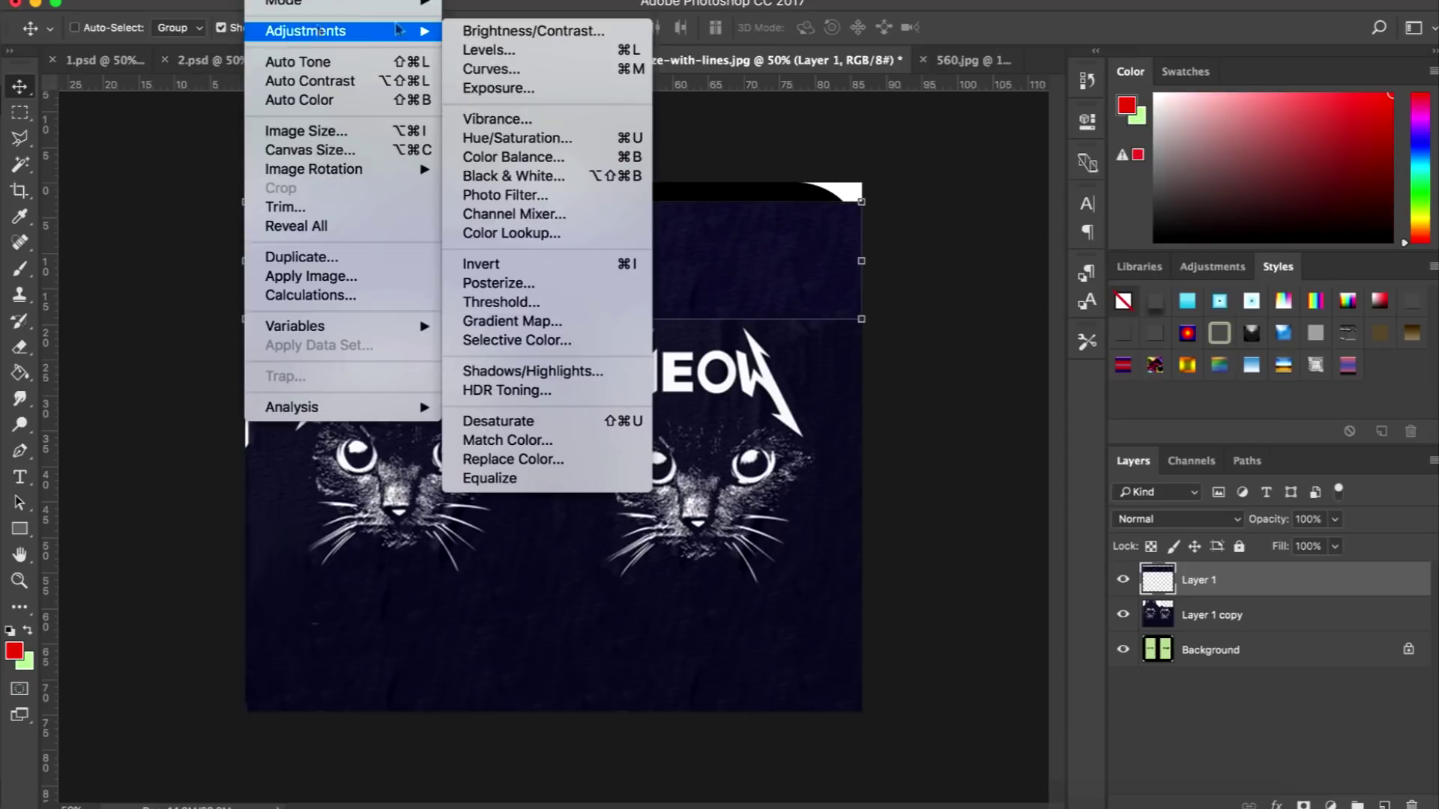
{"action": "left_click", "coordinate": [592, 150]}
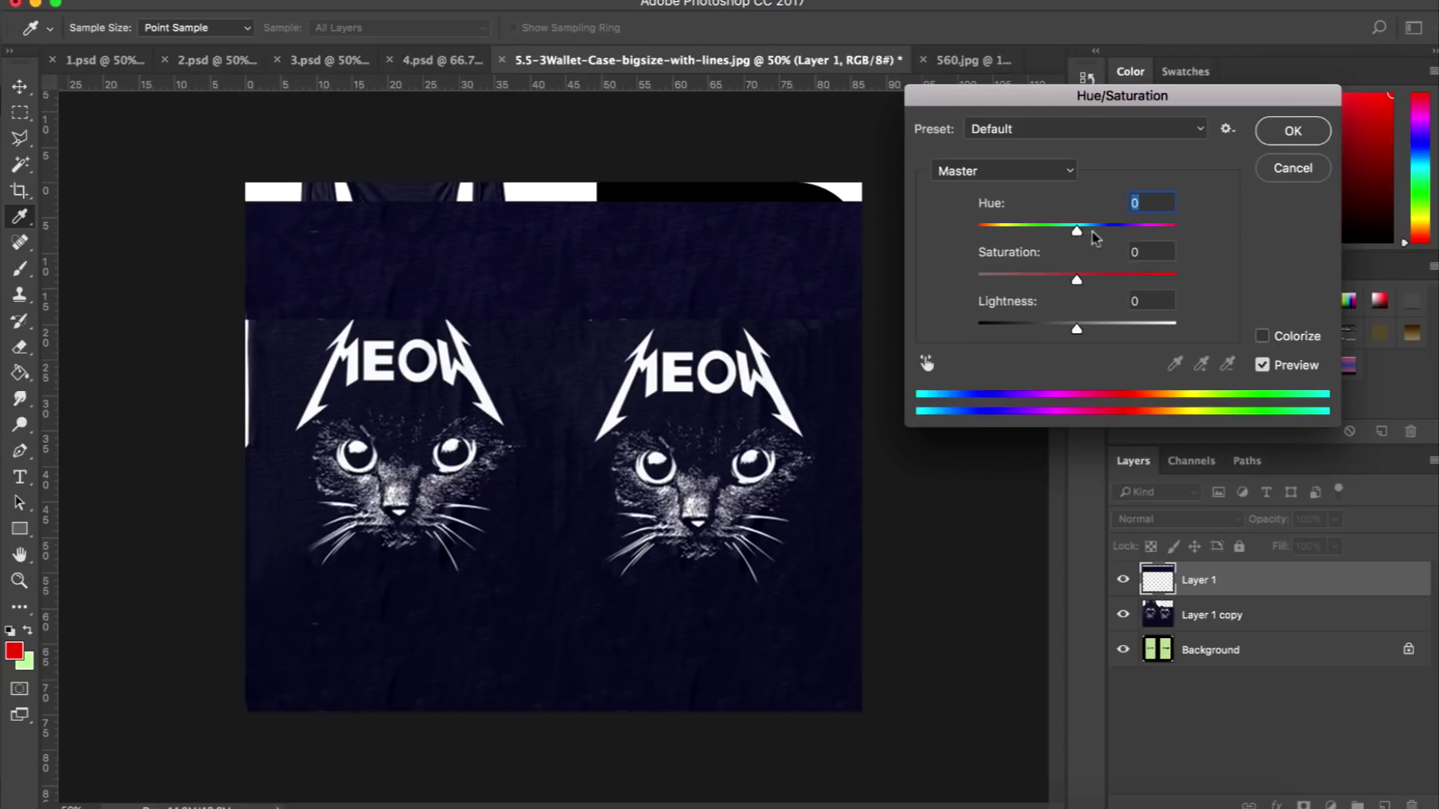
{"action": "left_click_drag", "start_coordinate": [1078, 234], "coordinate": [1077, 235]}
{"action": "left_click_drag", "start_coordinate": [1080, 234], "coordinate": [1076, 234]}
{"action": "left_click", "coordinate": [1292, 169]}
{"action": "key", "text": "v"}
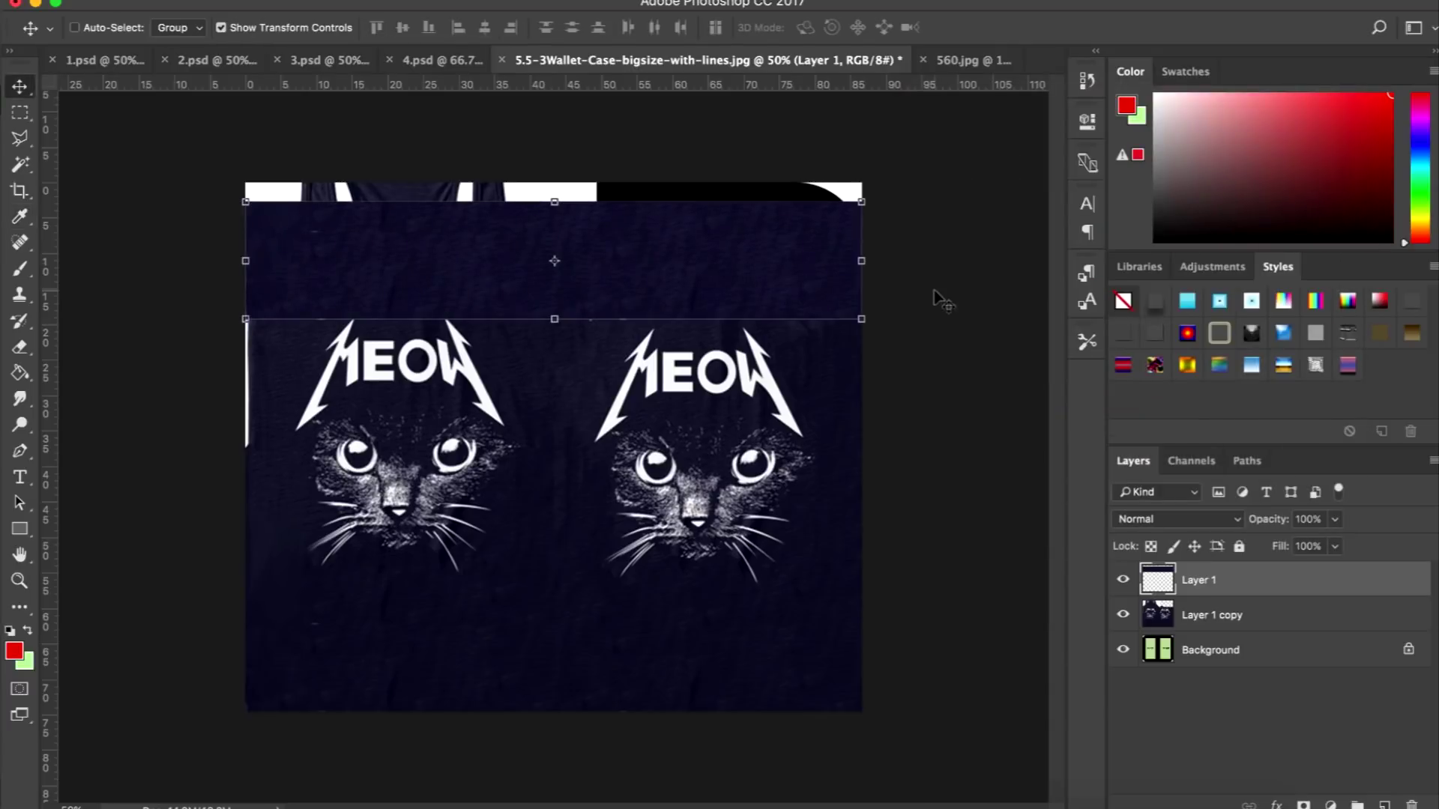
Hide Layer 1, then on Layer 1 copy apply a Content-Aware fill to a wide rectangle just above the right MEOW title.
{"action": "left_click", "coordinate": [1124, 580]}
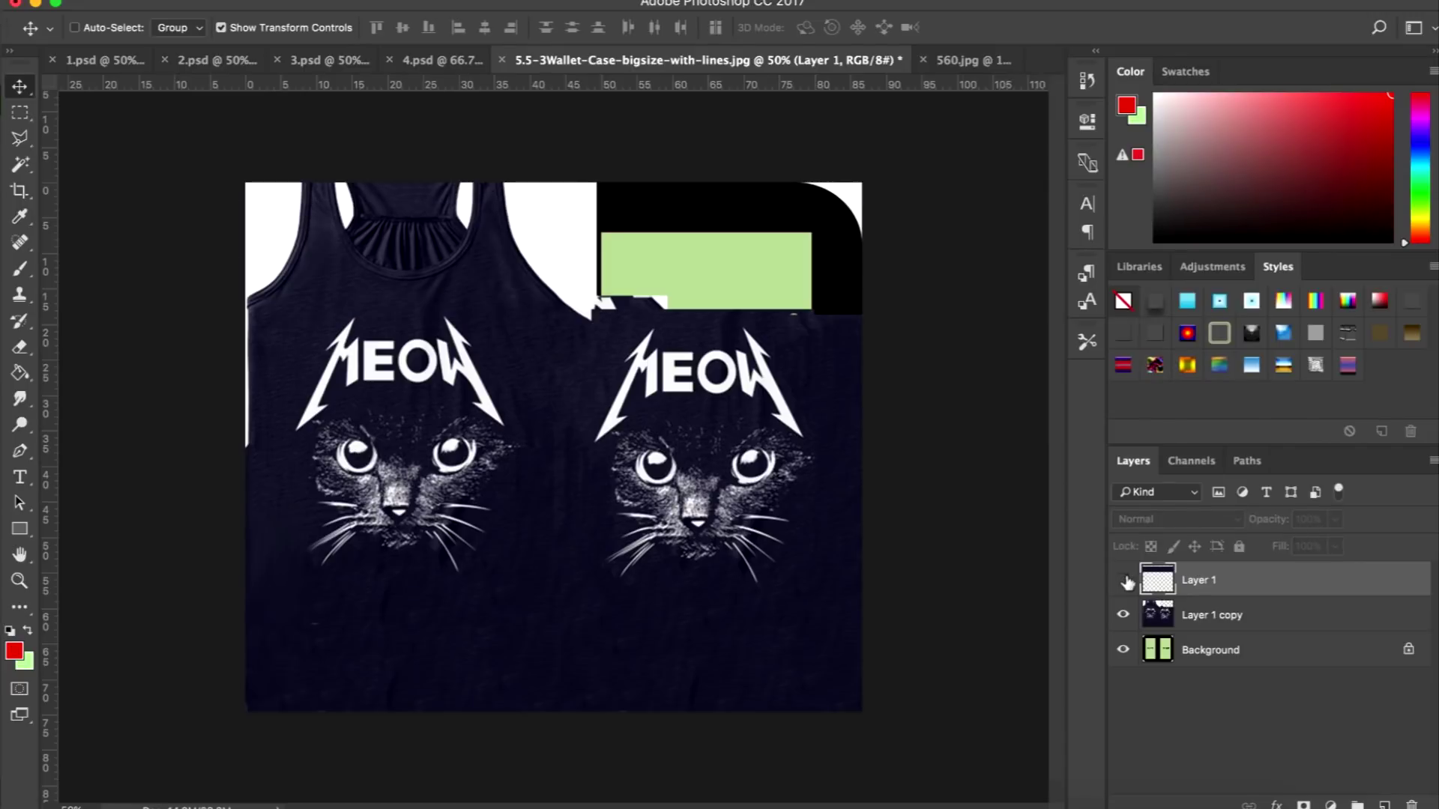
{"action": "left_click", "coordinate": [1203, 622]}
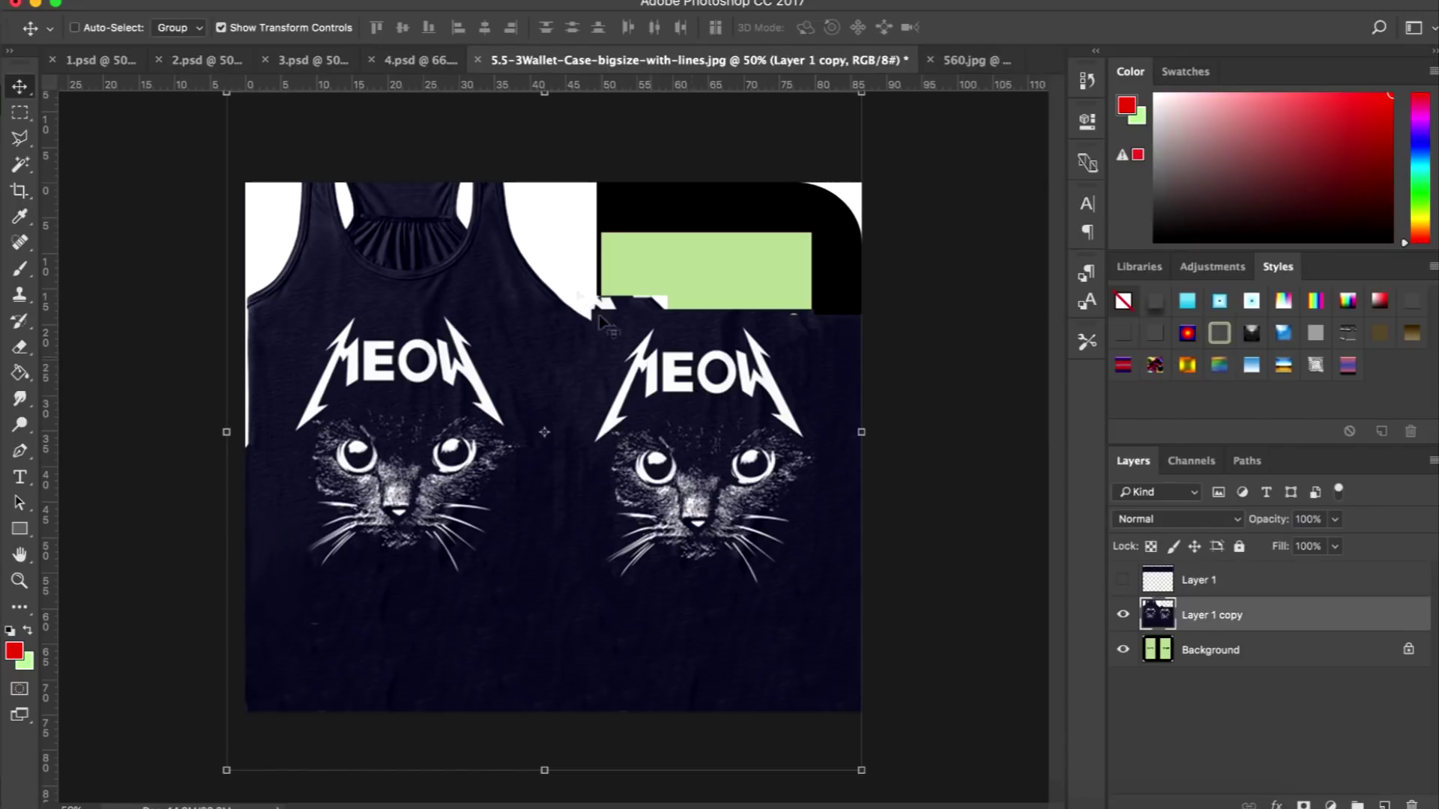
{"action": "left_click", "coordinate": [21, 112]}
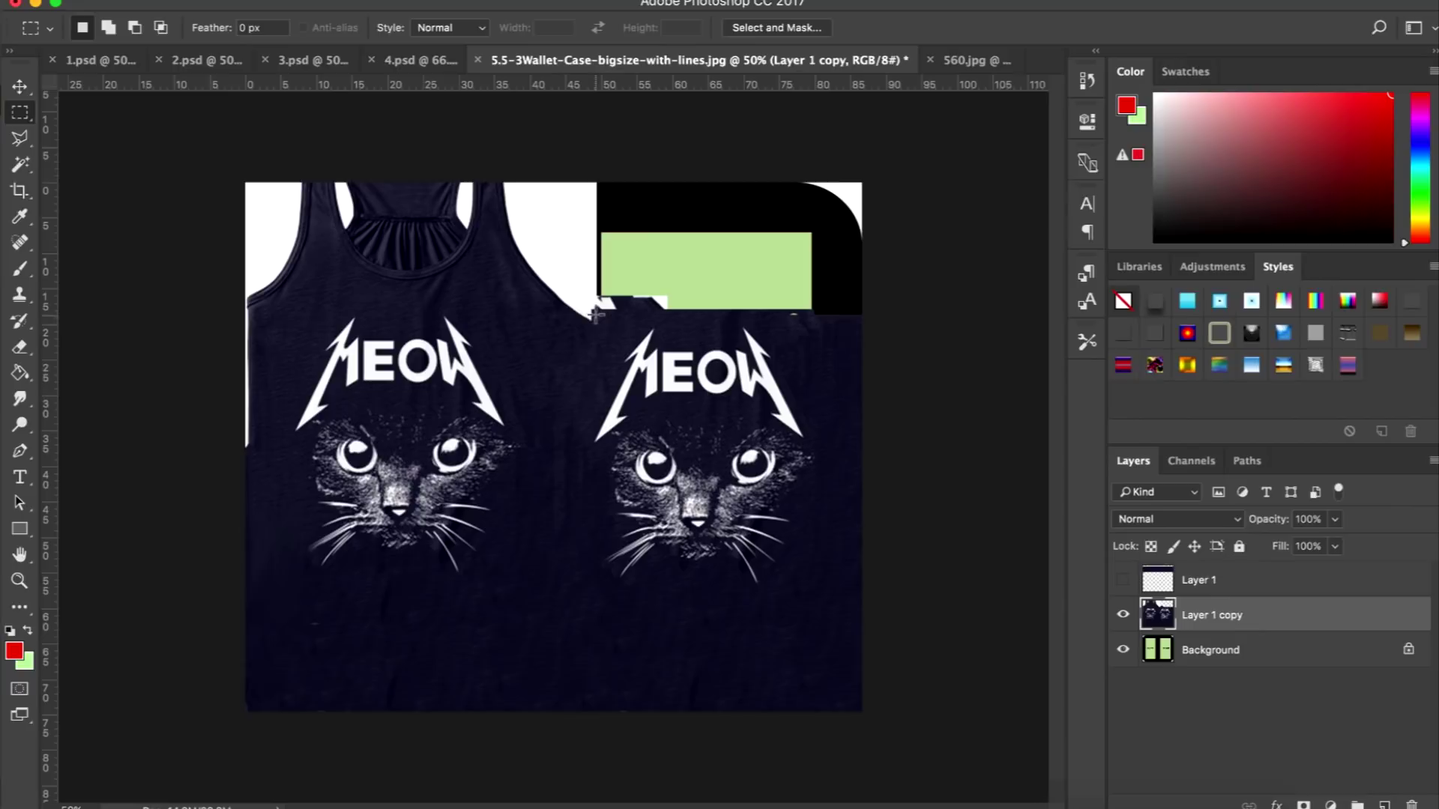
{"action": "left_click_drag", "start_coordinate": [593, 311], "coordinate": [866, 265]}
{"action": "left_click", "coordinate": [273, 2]}
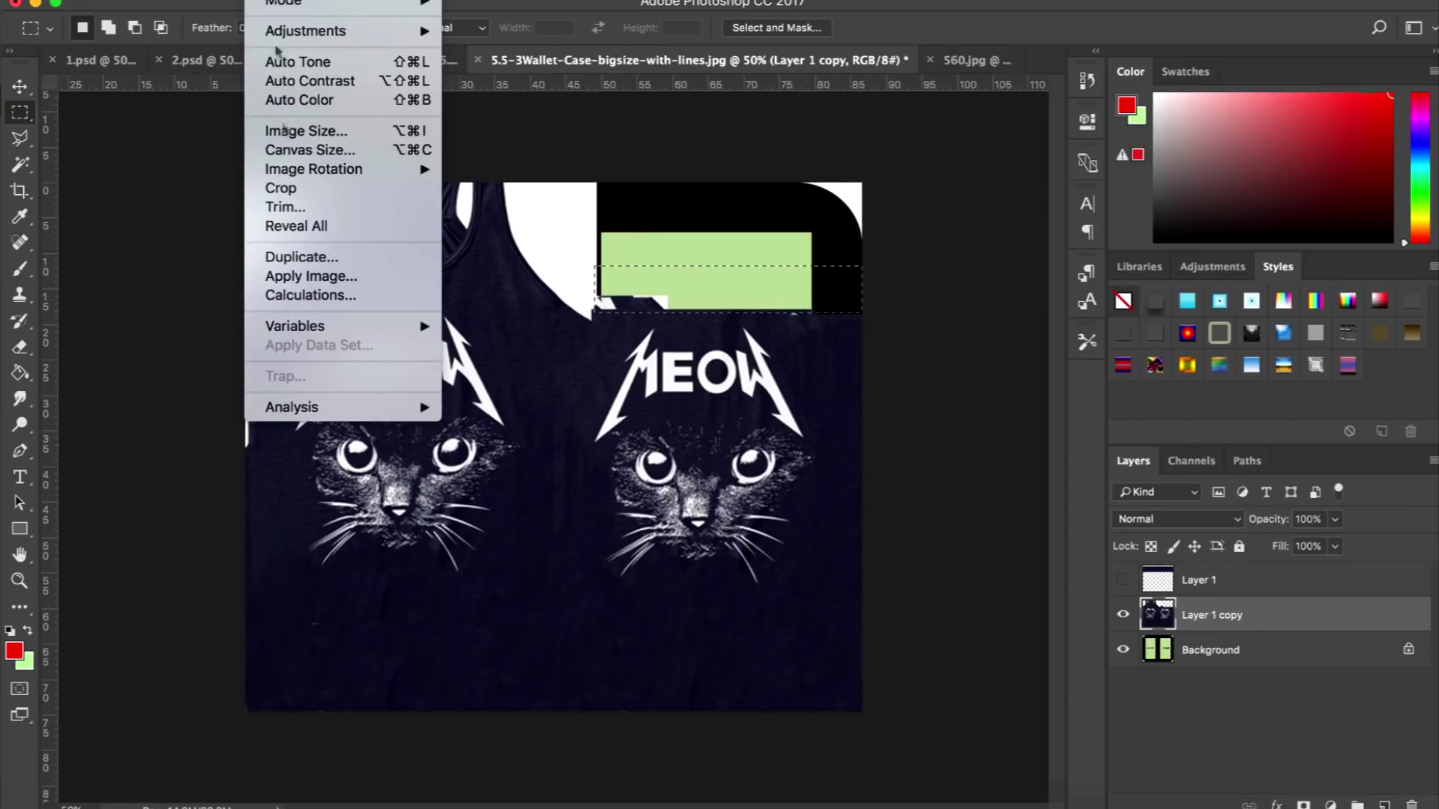
{"action": "mouse_move", "coordinate": [225, 2]}
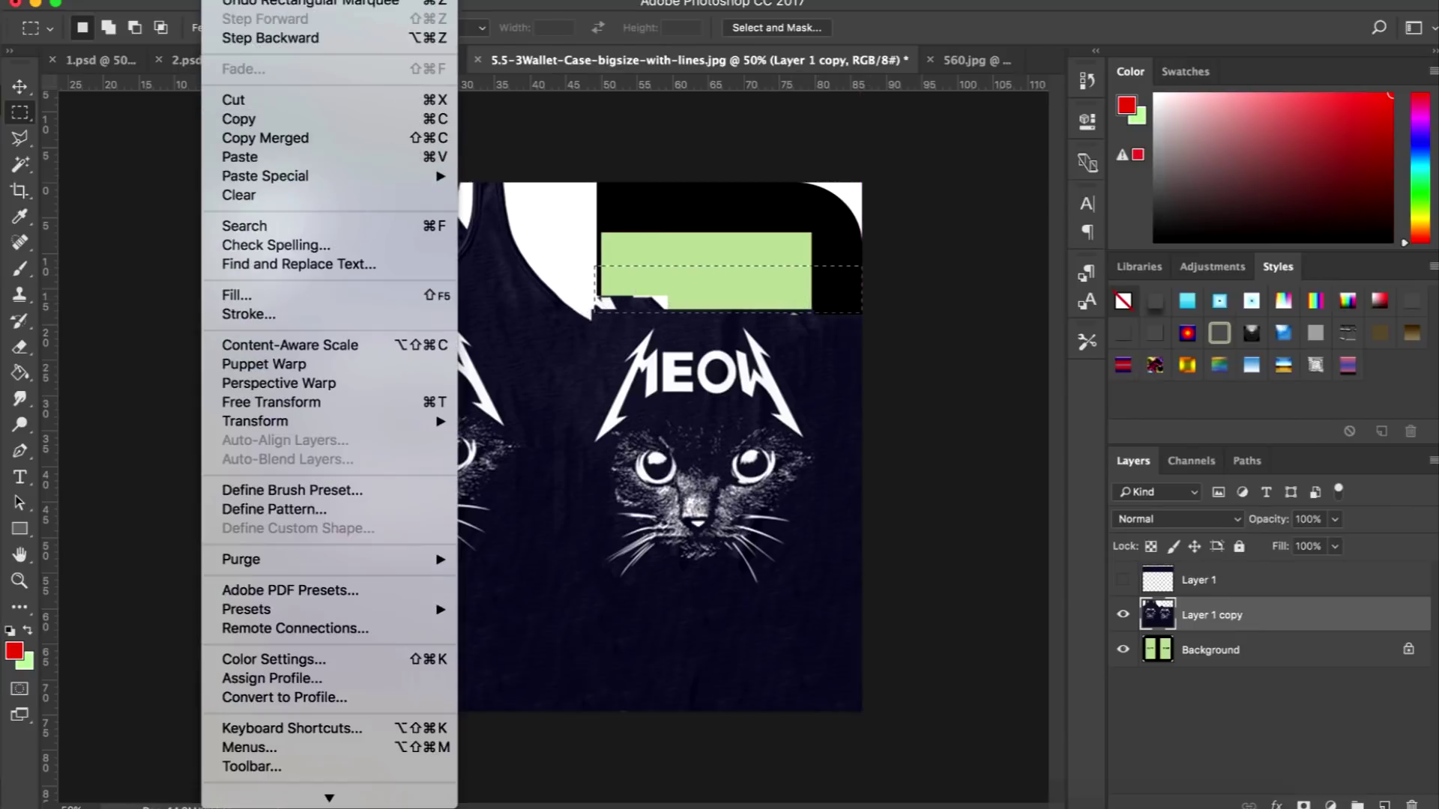
{"action": "left_click", "coordinate": [236, 295]}
{"action": "left_click", "coordinate": [771, 231]}
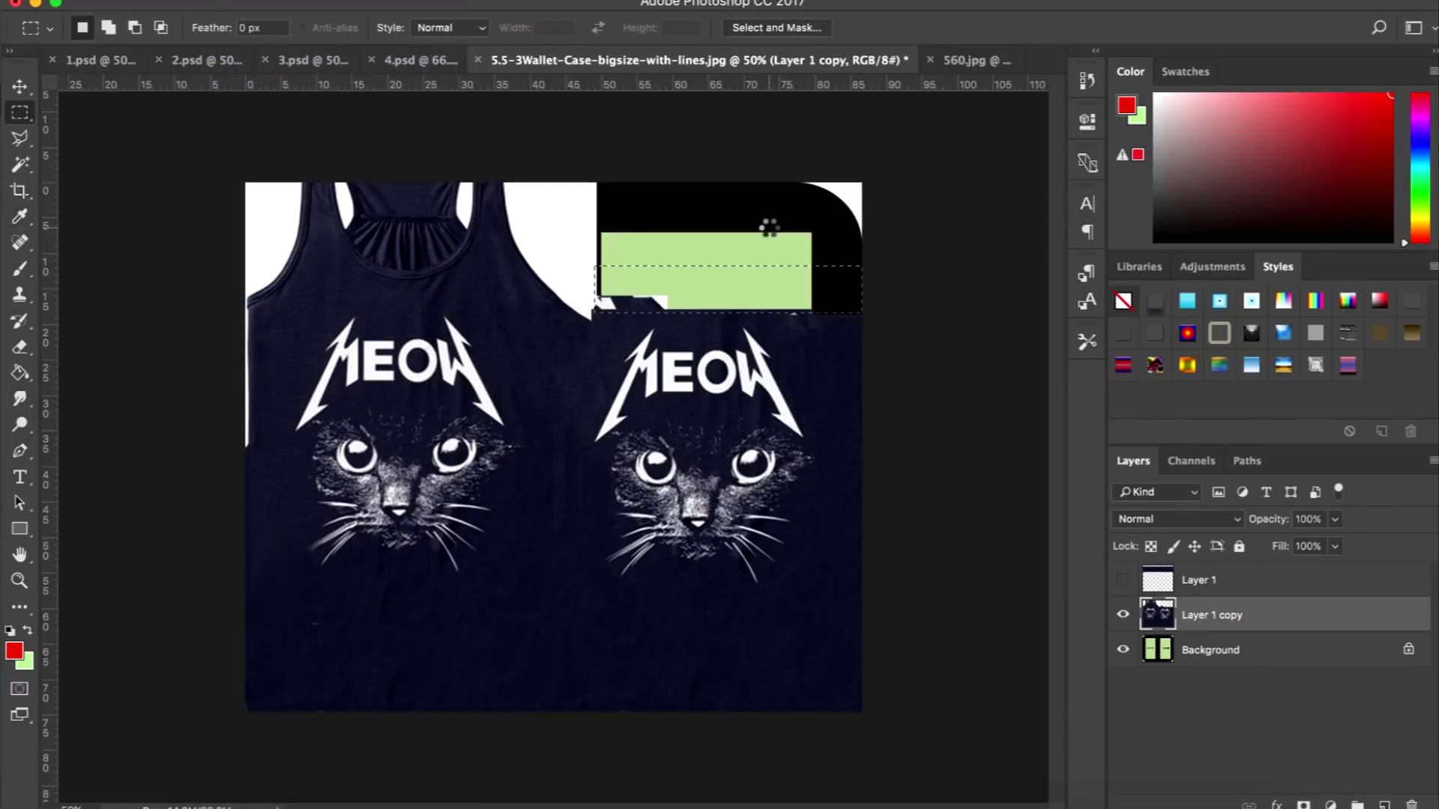
{"action": "key", "text": "super+d"}
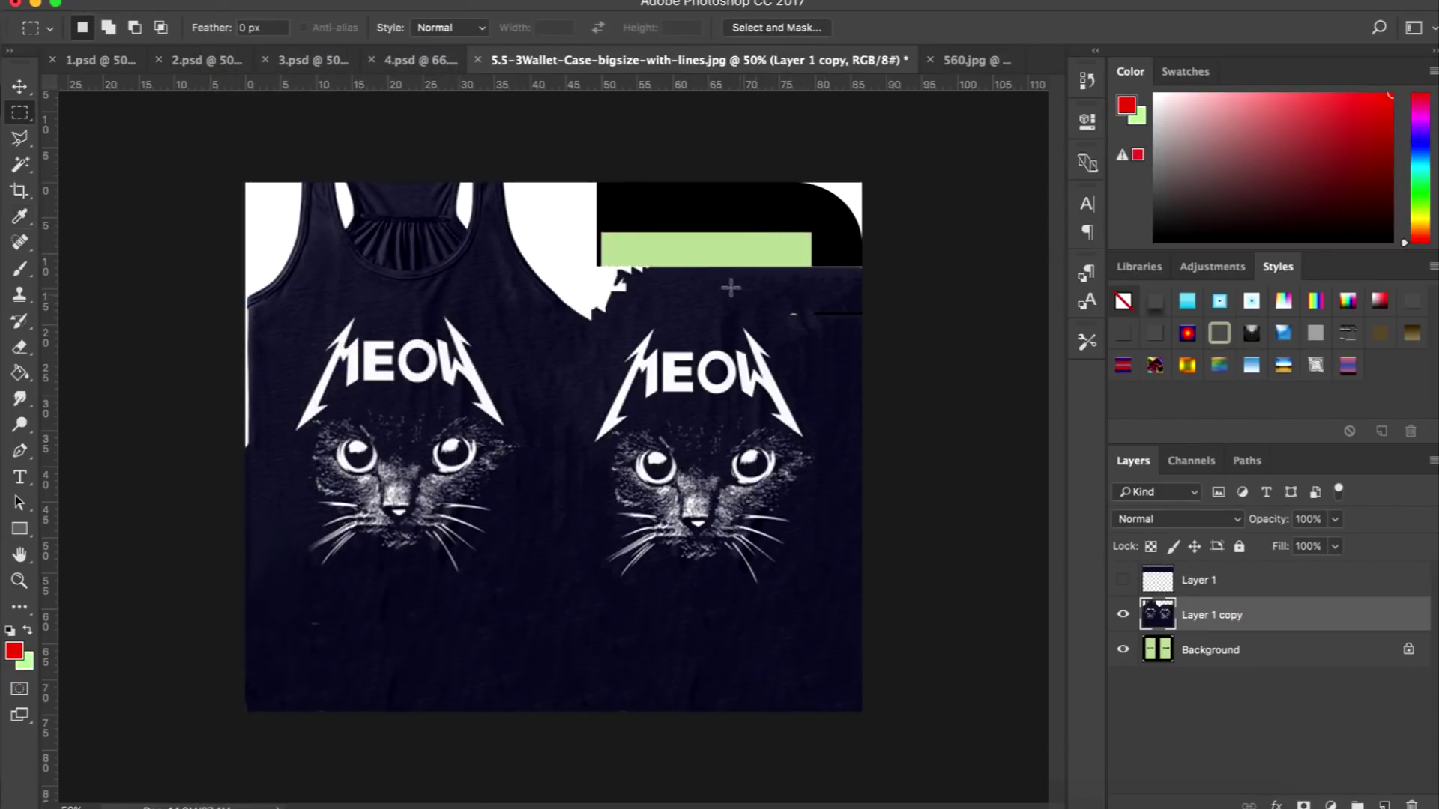
Select the jagged white gap between the left shoulder and the right panel and fill it with Content-Aware.
{"action": "left_click_drag", "start_coordinate": [514, 249], "coordinate": [646, 325]}
{"action": "left_click", "coordinate": [206, 0]}
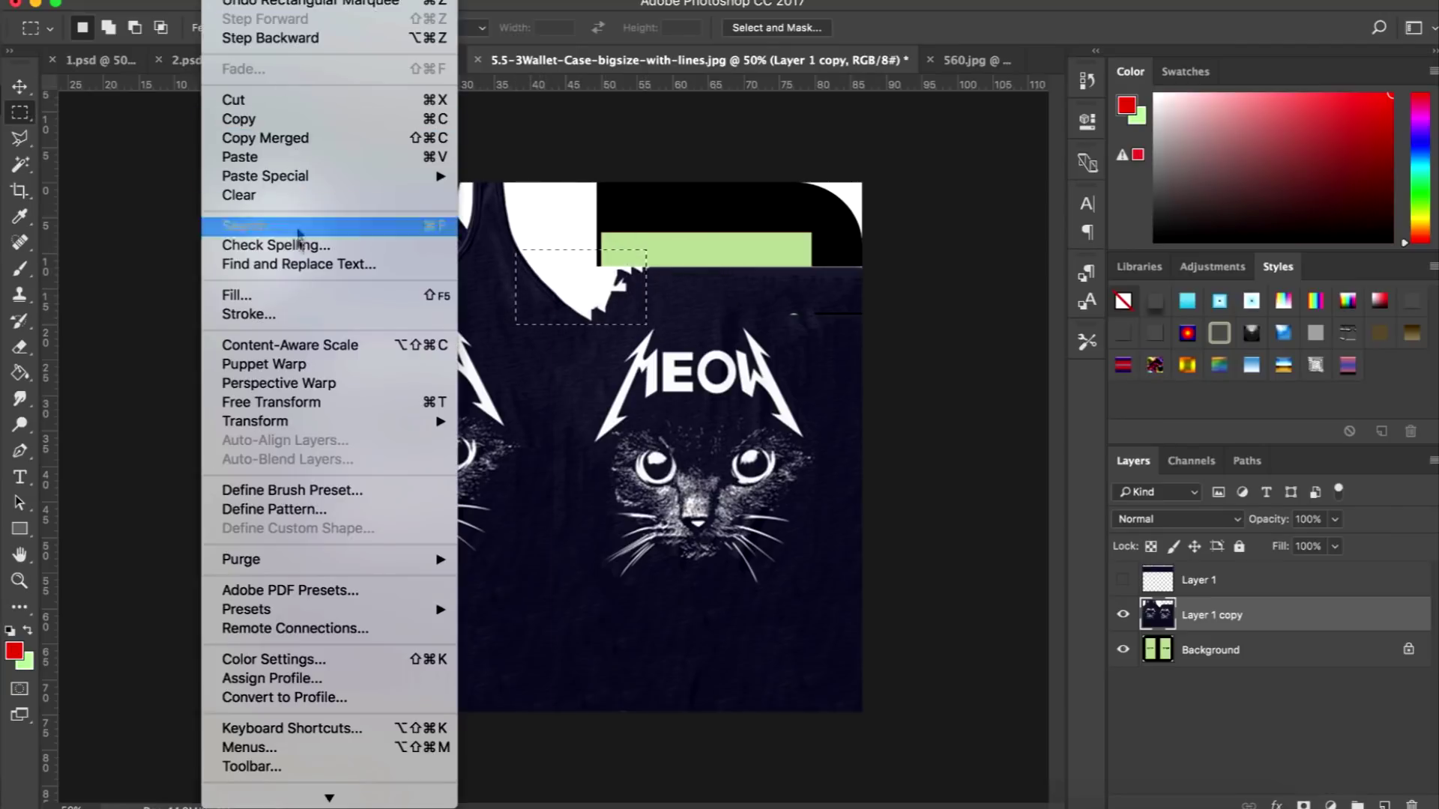
{"action": "left_click", "coordinate": [240, 292]}
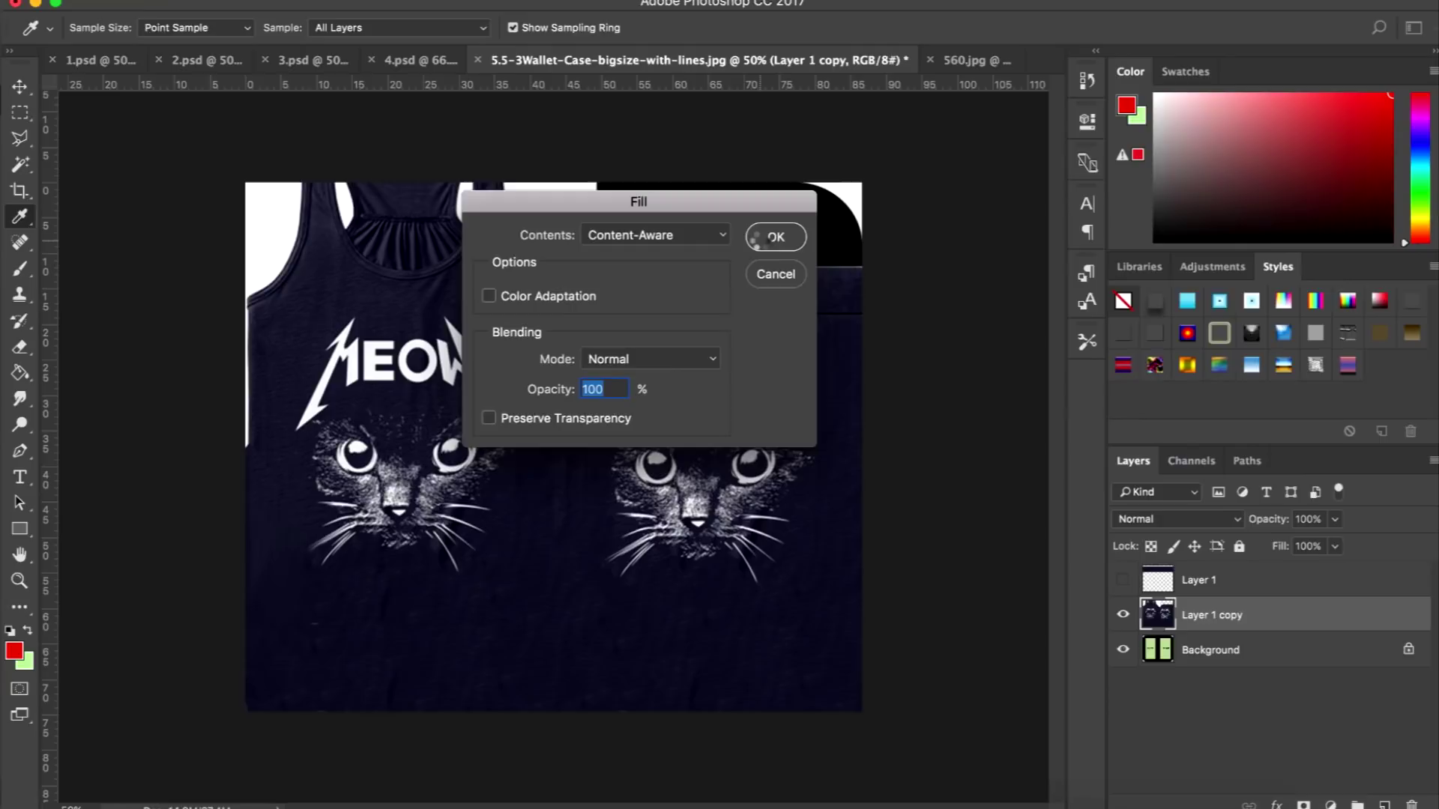
{"action": "left_click", "coordinate": [760, 238]}
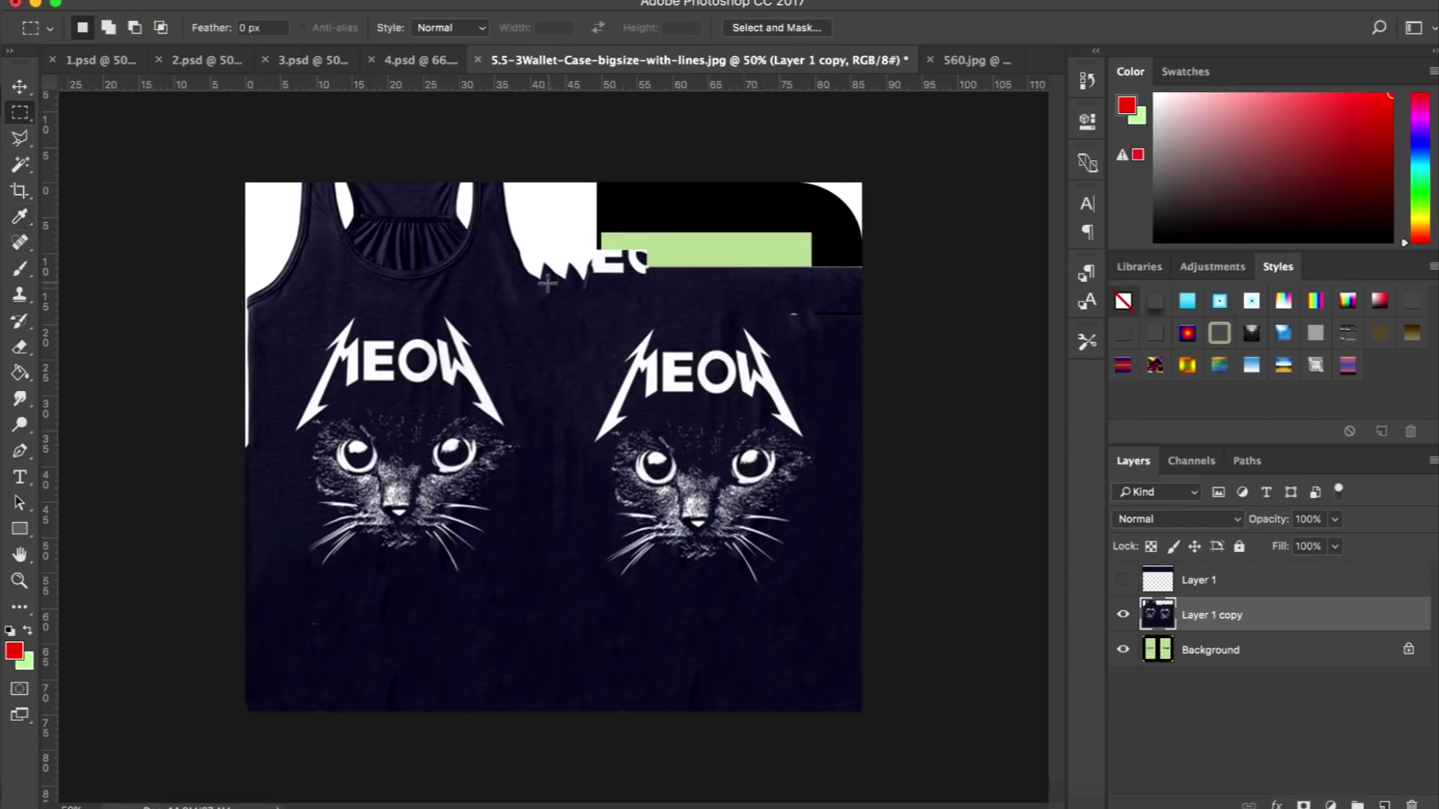
Select the canvas's upper-right area, from the left tank top's shoulder to the edge, and fill it with Content-Aware.
{"action": "left_click_drag", "start_coordinate": [536, 285], "coordinate": [903, 225]}
{"action": "left_click_drag", "start_coordinate": [543, 281], "coordinate": [915, 174]}
{"action": "left_click", "coordinate": [255, 0]}
{"action": "mouse_move", "coordinate": [214, 0]}
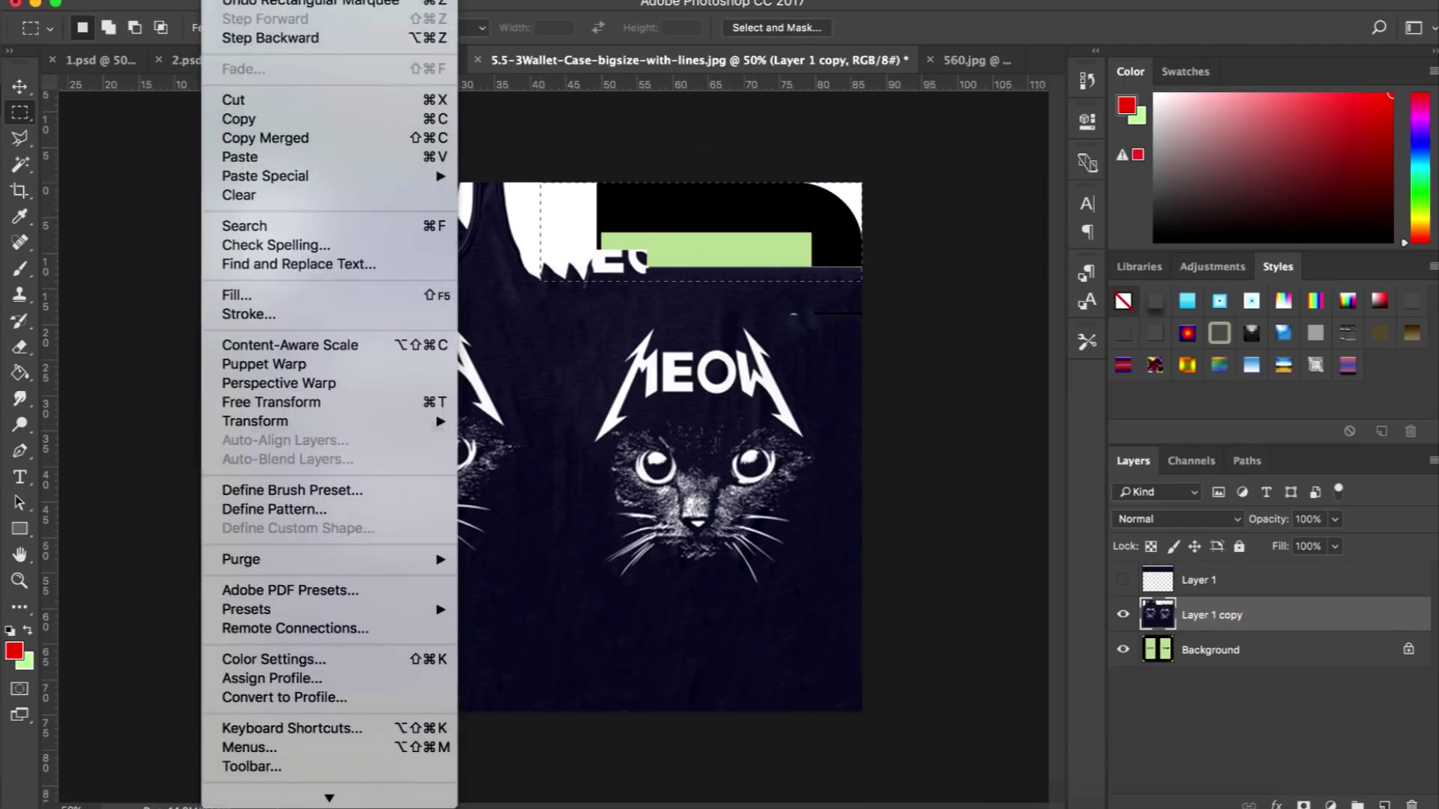
{"action": "left_click", "coordinate": [237, 294]}
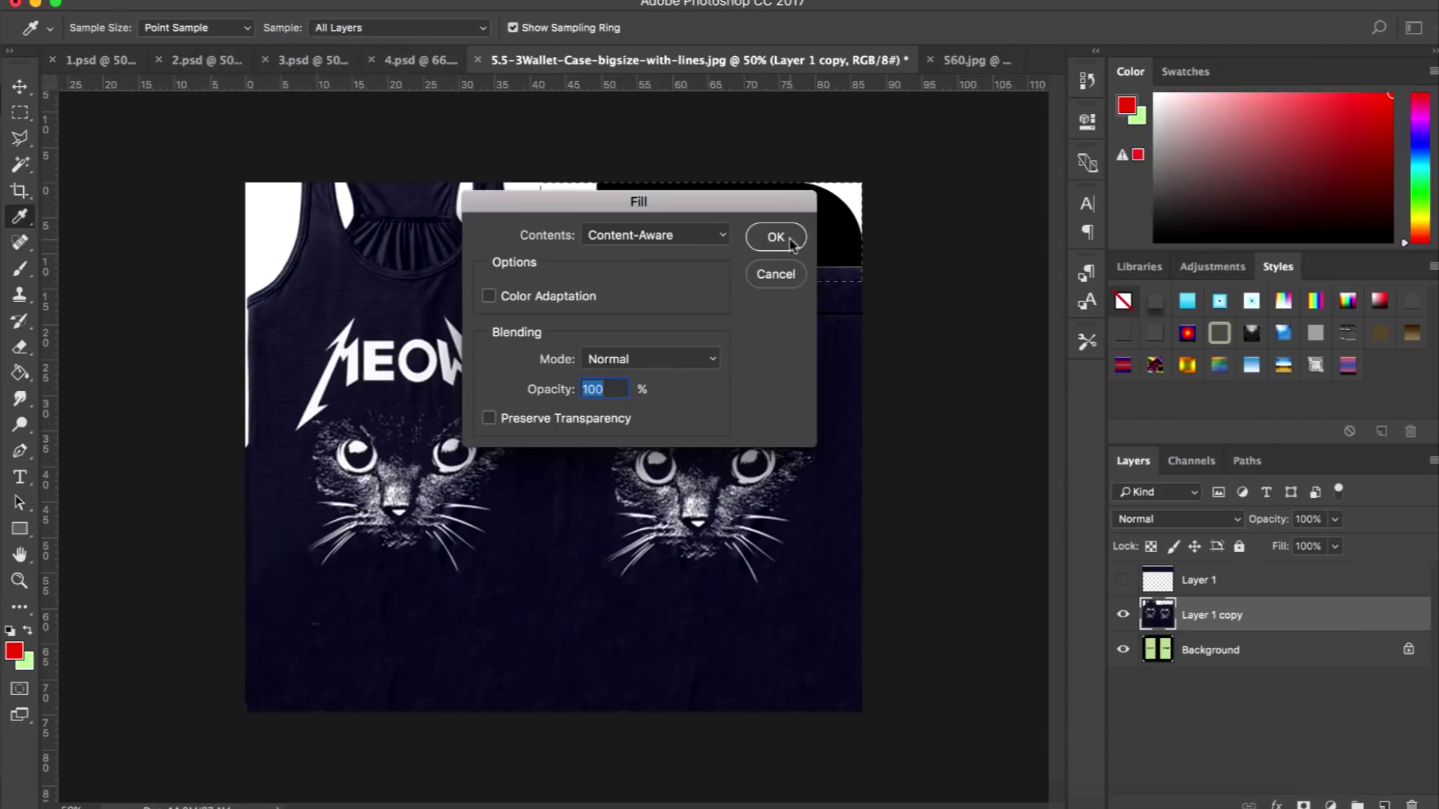
{"action": "left_click", "coordinate": [775, 236]}
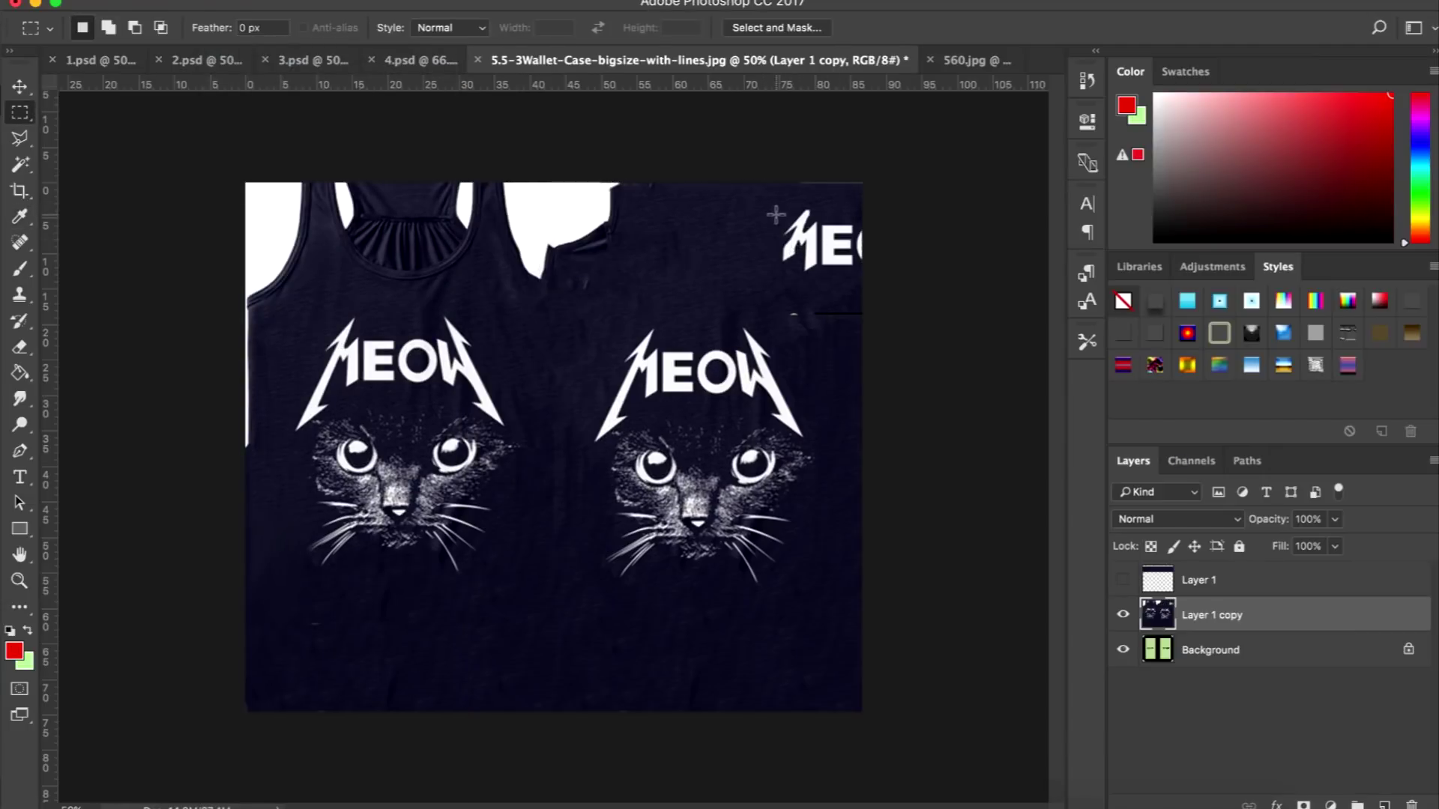
Remove the stray partial MEOW lettering near the canvas's upper-right corner with a Content-Aware fill.
{"action": "left_click_drag", "start_coordinate": [775, 210], "coordinate": [876, 282]}
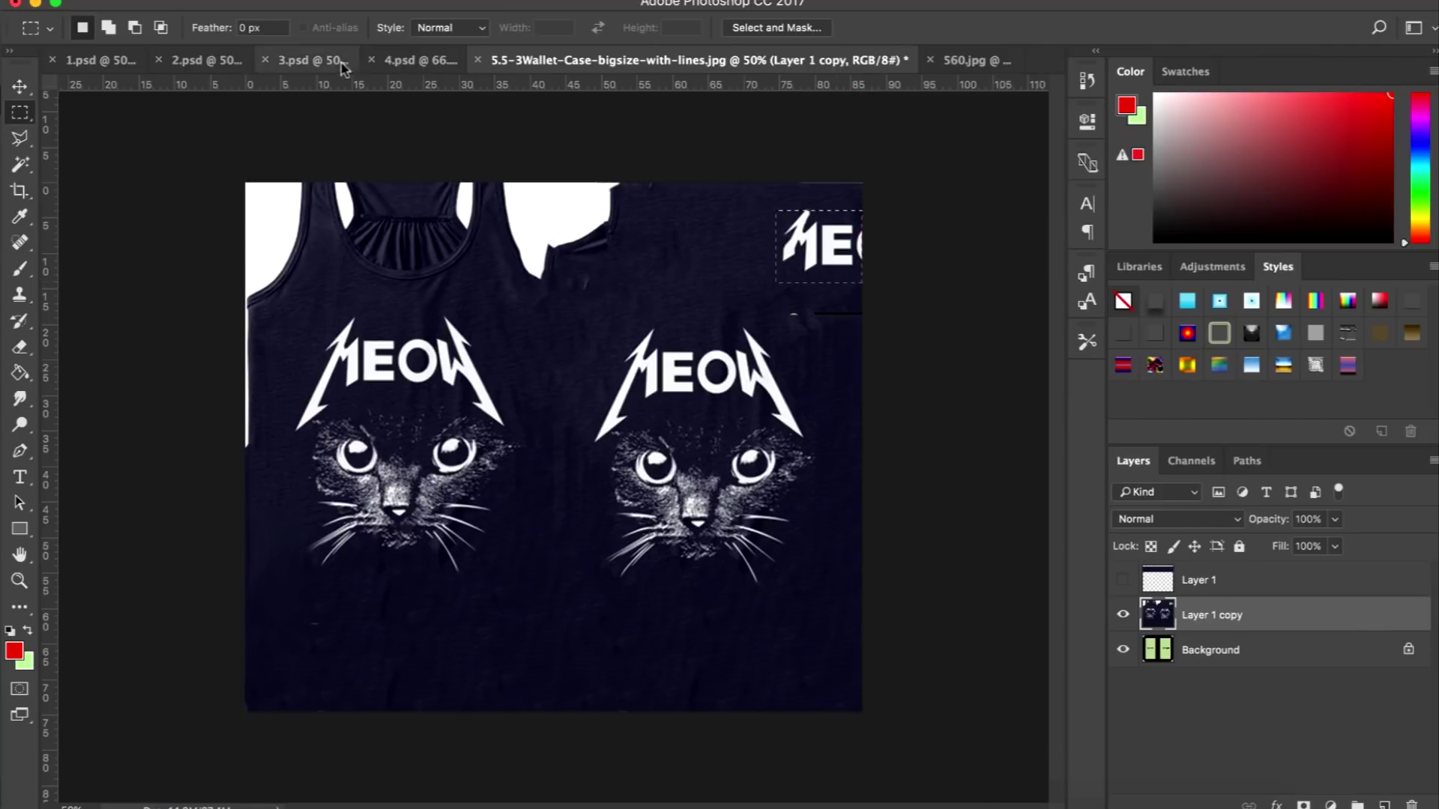
{"action": "left_click", "coordinate": [219, 3]}
{"action": "left_click", "coordinate": [281, 294]}
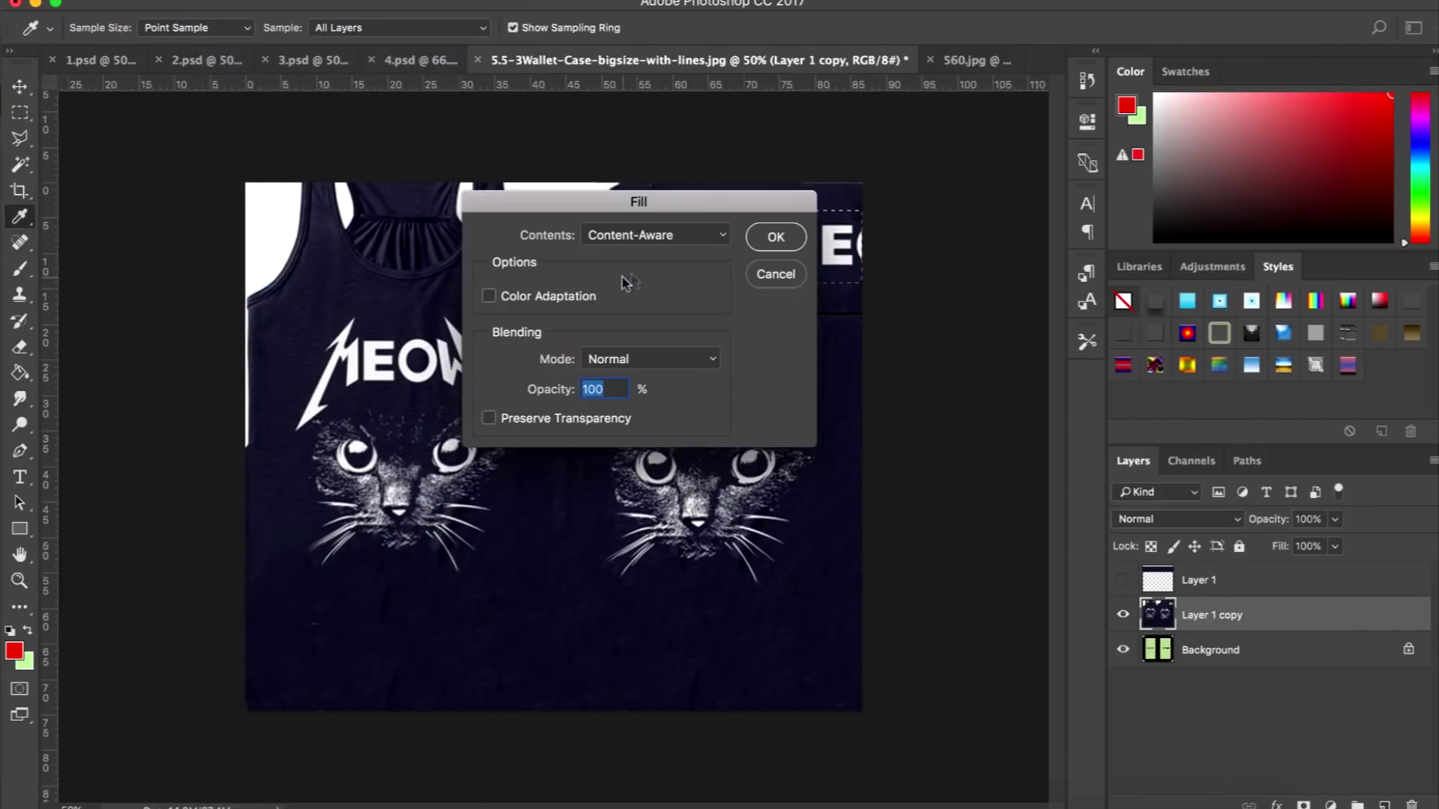
{"action": "left_click", "coordinate": [776, 238]}
{"action": "key", "text": "ctrl+d"}
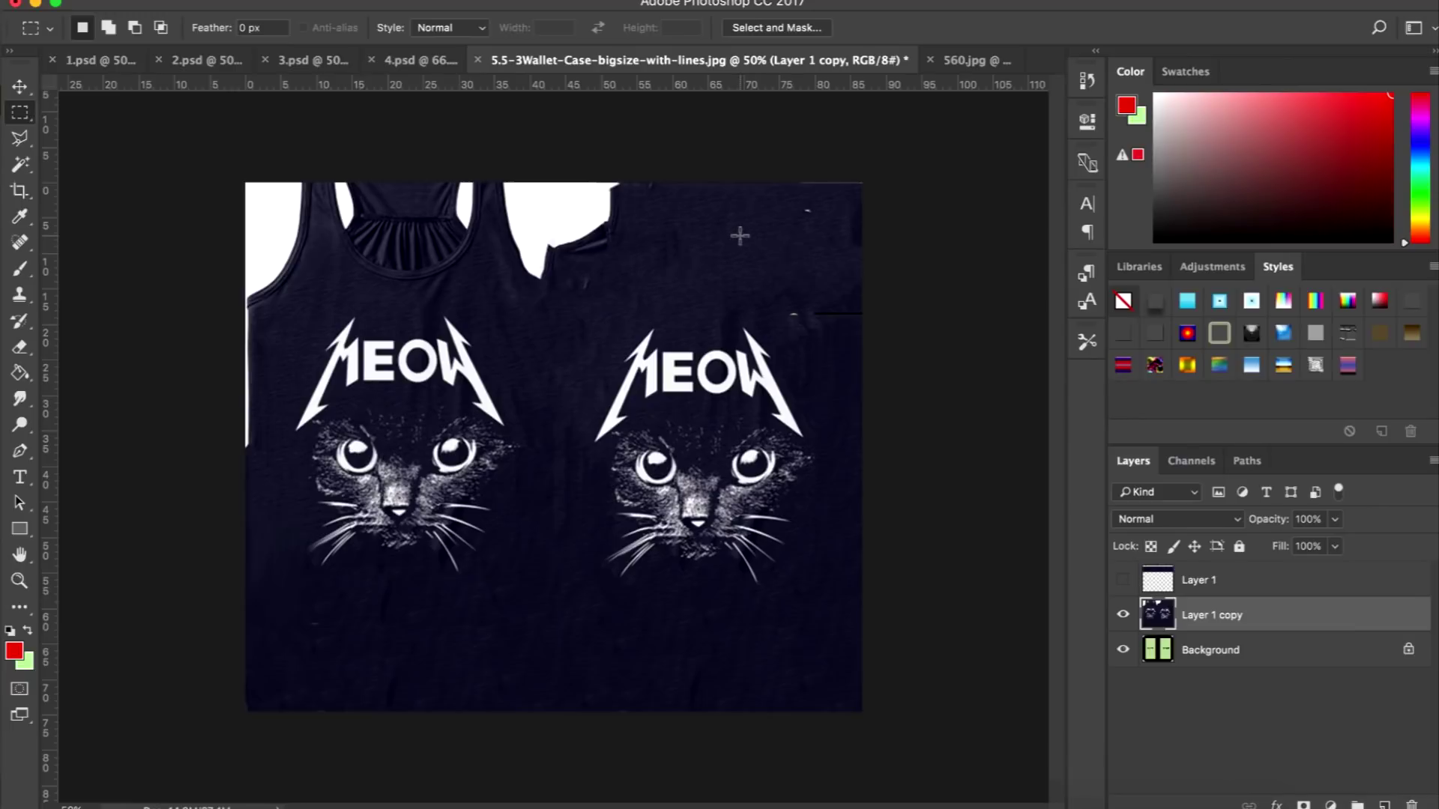
Remove the faint horizontal seam at the canvas's right edge, beside the right MEOW title, with a Content-Aware fill and deselect.
{"action": "left_click_drag", "start_coordinate": [787, 300], "coordinate": [870, 324]}
{"action": "left_click", "coordinate": [218, 2]}
{"action": "left_click", "coordinate": [251, 295]}
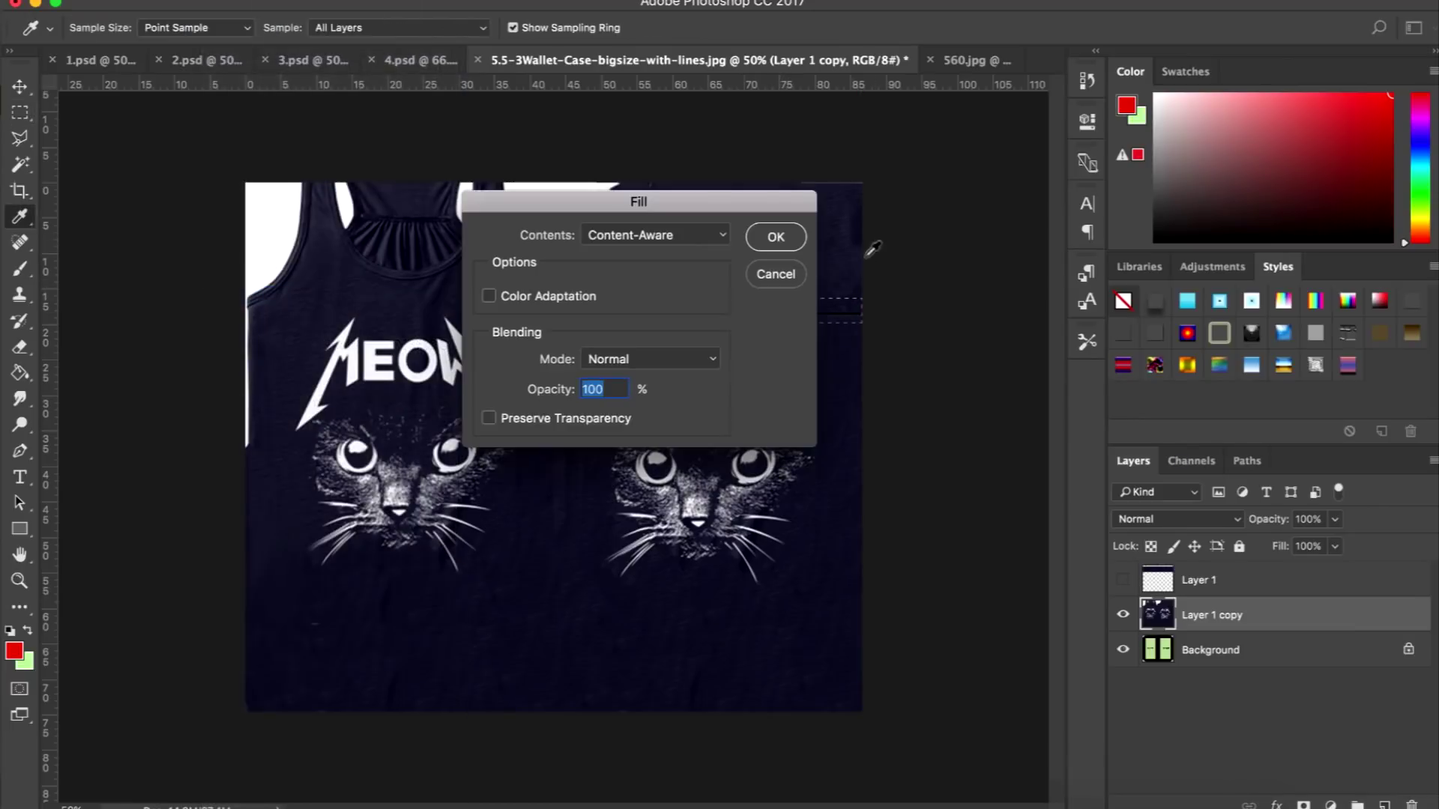
{"action": "left_click", "coordinate": [778, 238]}
{"action": "key", "text": "ctrl+d"}
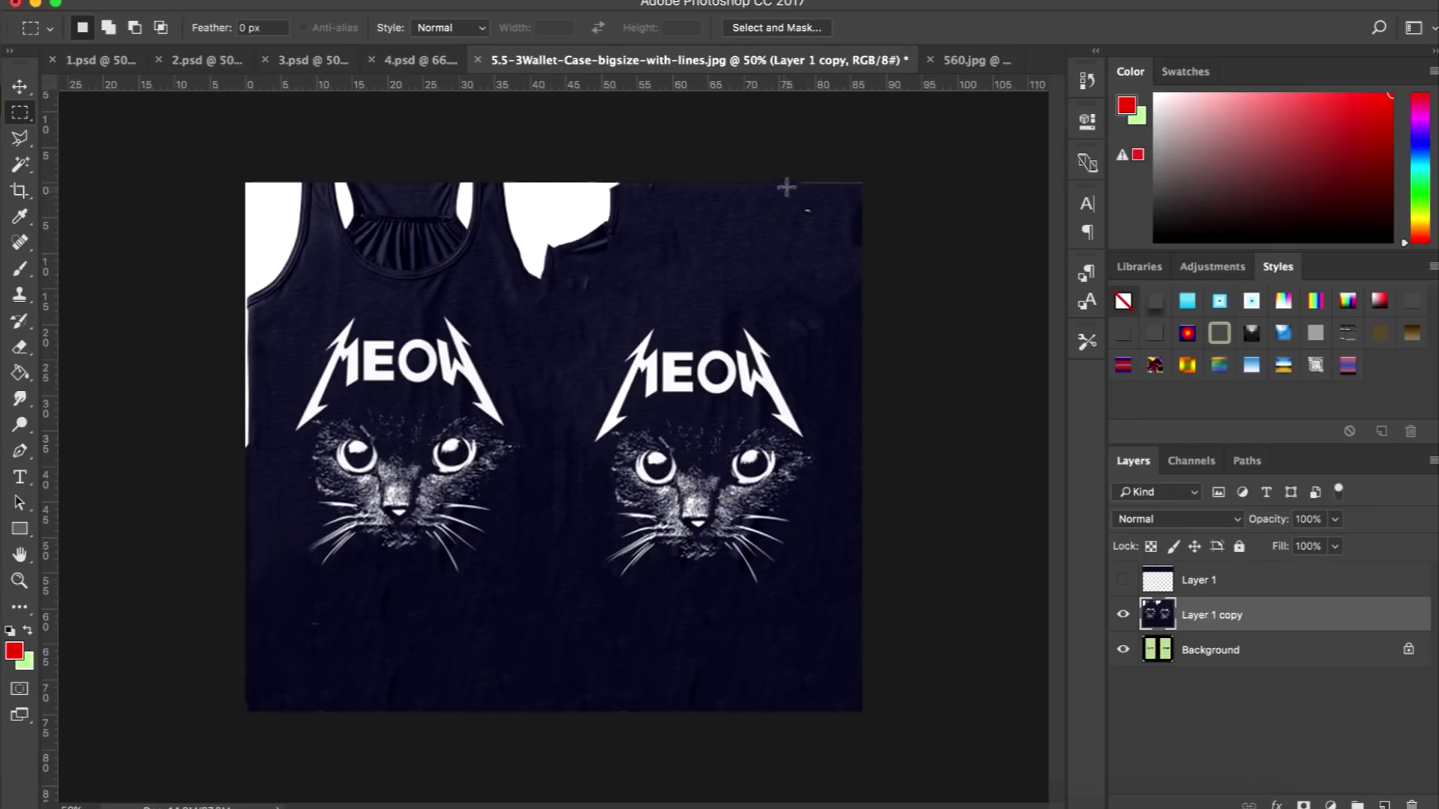
Clear the small white speck near the canvas's upper-right corner with a Content-Aware fill.
{"action": "left_click_drag", "start_coordinate": [790, 202], "coordinate": [819, 222]}
{"action": "left_click", "coordinate": [212, 2]}
{"action": "left_click", "coordinate": [245, 295]}
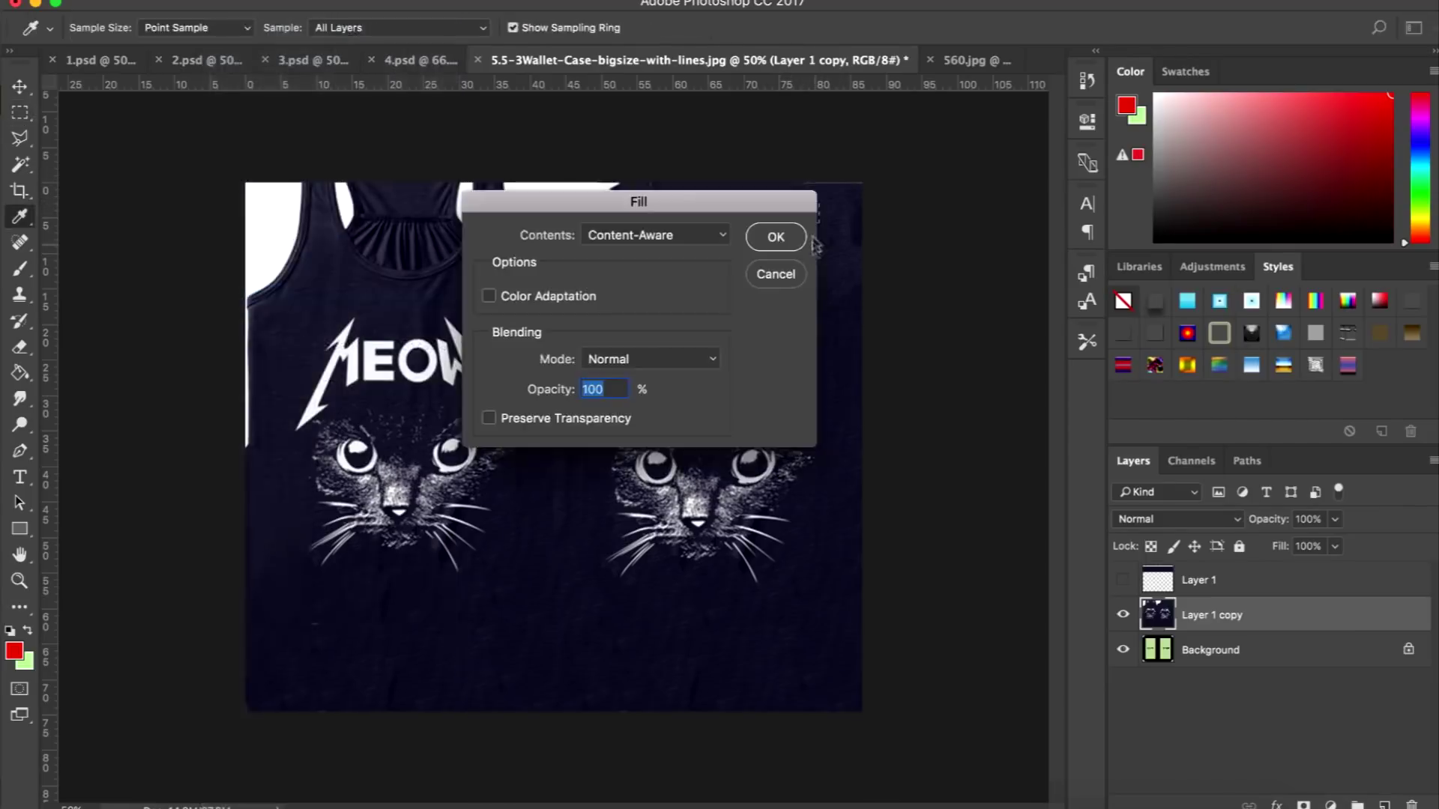
{"action": "left_click", "coordinate": [776, 238]}
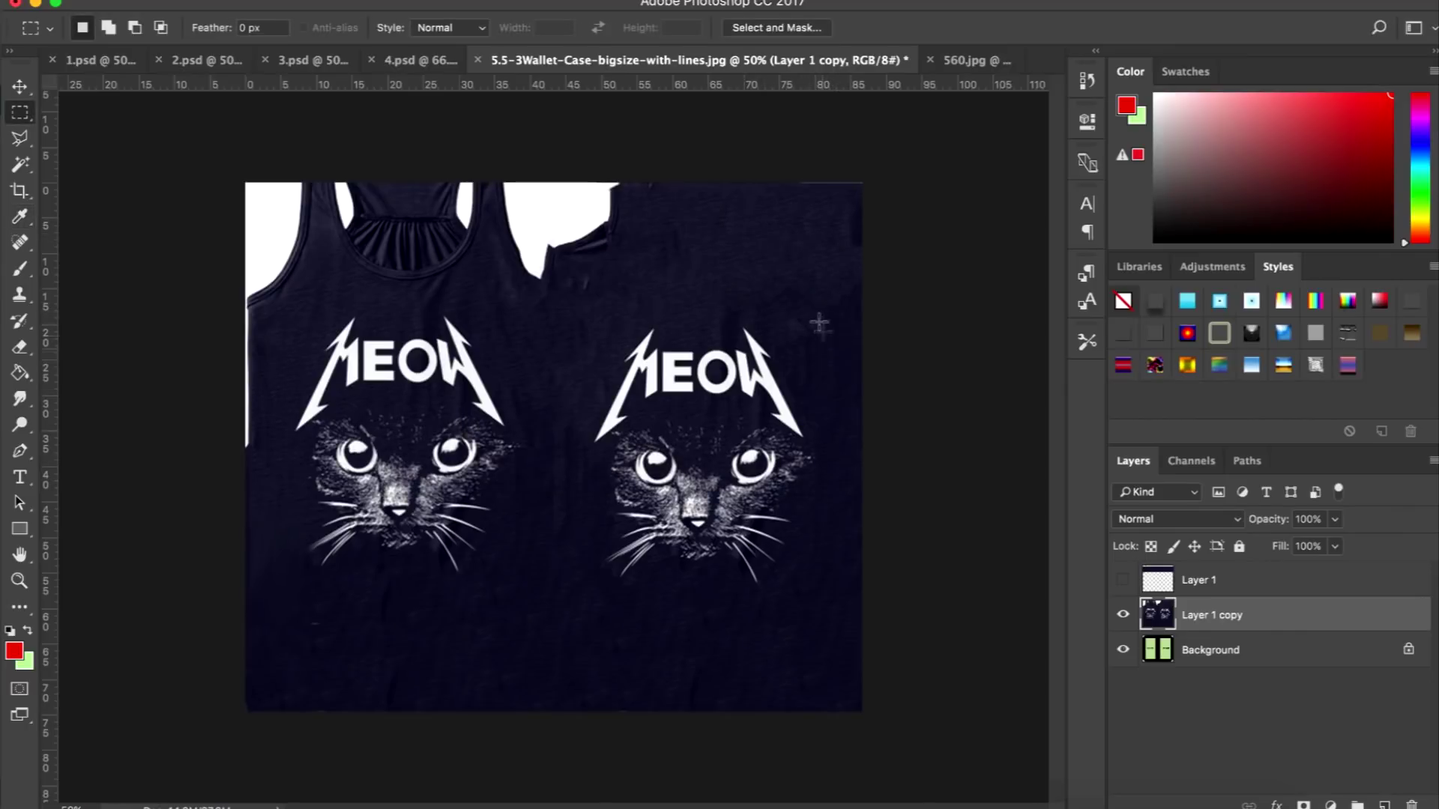
Outline the uneven dark patch above and right of the right MEOW title with the Polygonal Lasso, fill it with Content-Aware, and deselect.
{"action": "left_click", "coordinate": [20, 138]}
{"action": "left_click", "coordinate": [761, 319]}
{"action": "left_click", "coordinate": [787, 373]}
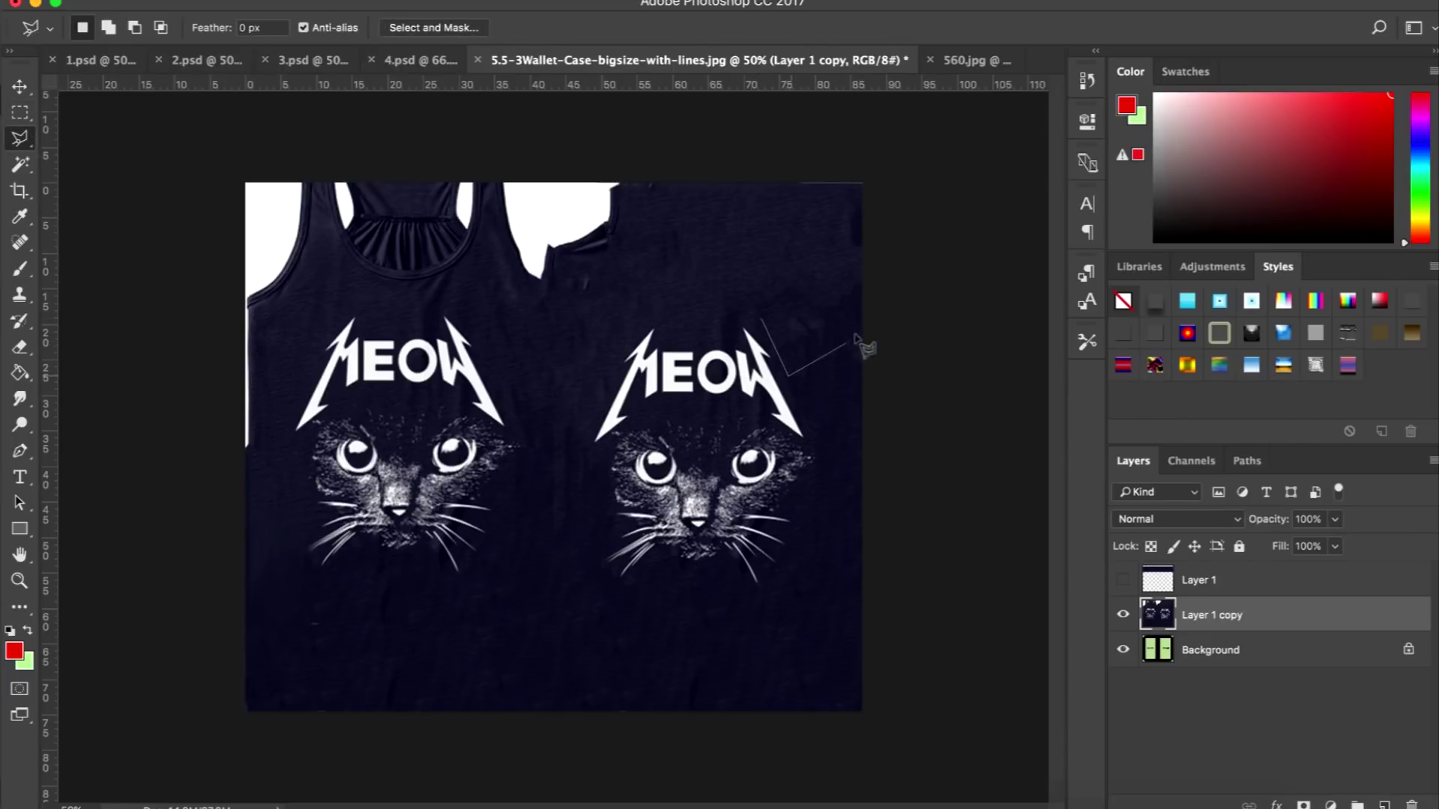
{"action": "left_click", "coordinate": [877, 319]}
{"action": "left_click", "coordinate": [877, 289]}
{"action": "left_click", "coordinate": [851, 266]}
{"action": "left_click", "coordinate": [790, 281]}
{"action": "left_click", "coordinate": [761, 319]}
{"action": "left_click", "coordinate": [206, 2]}
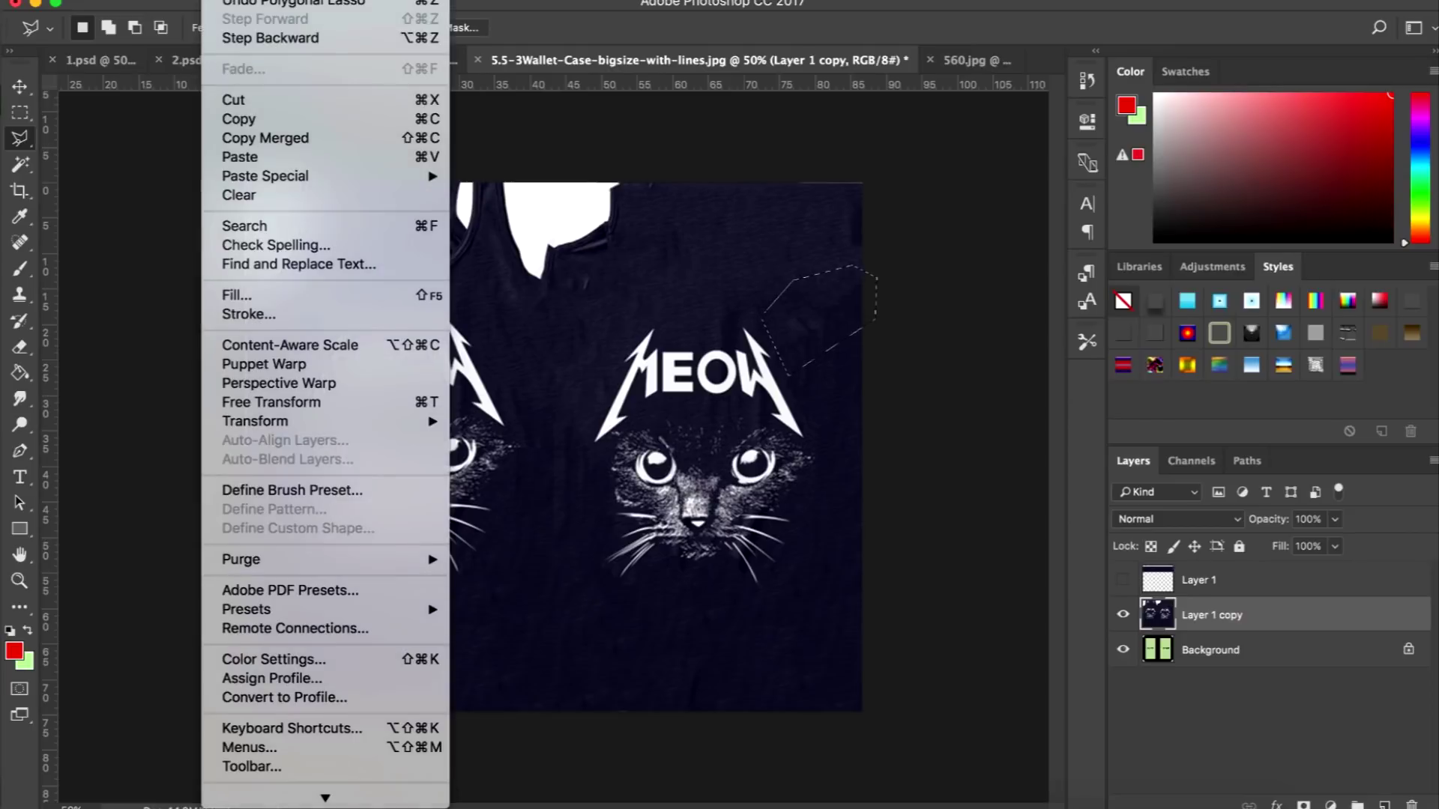
{"action": "left_click", "coordinate": [238, 295]}
{"action": "left_click", "coordinate": [777, 237]}
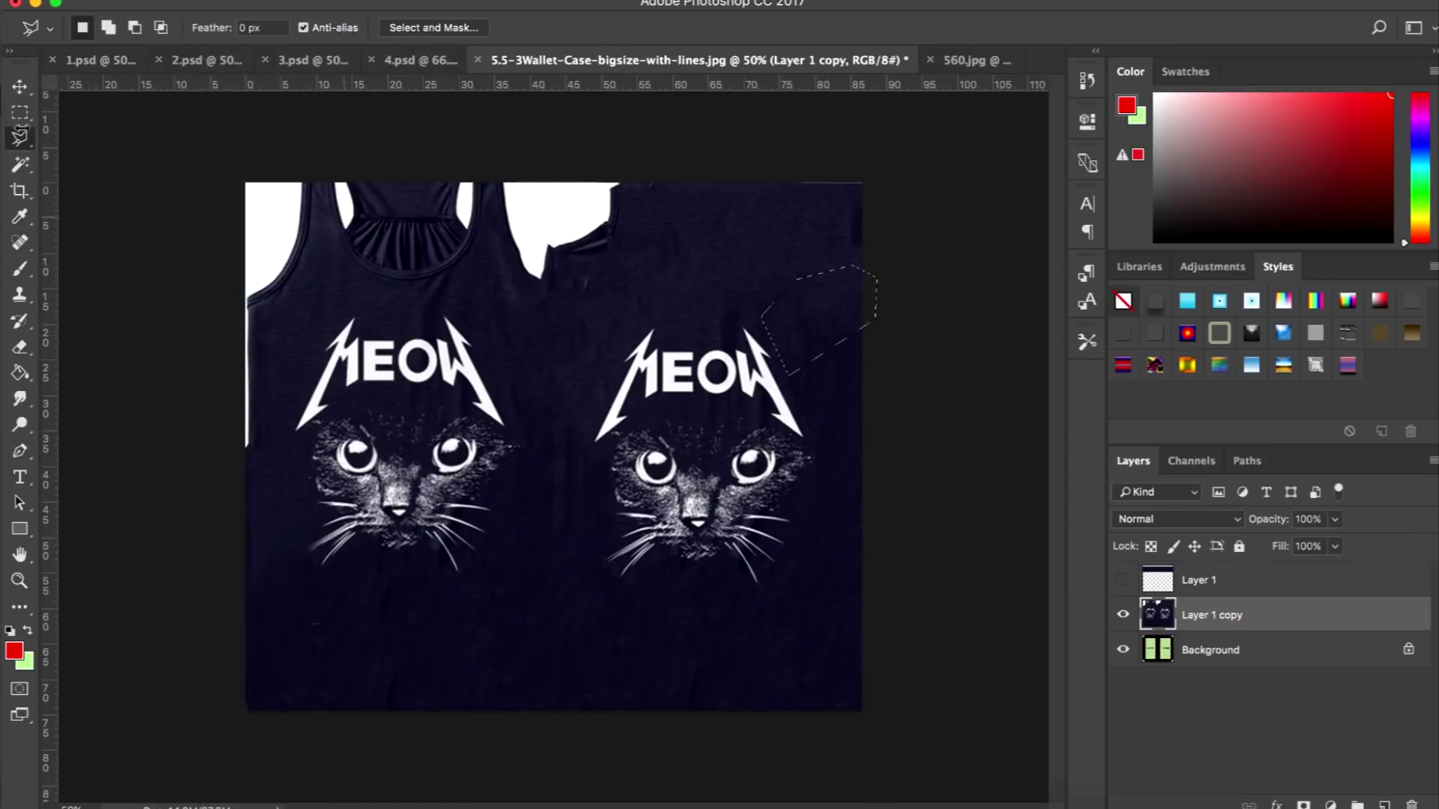
{"action": "left_click", "coordinate": [25, 114]}
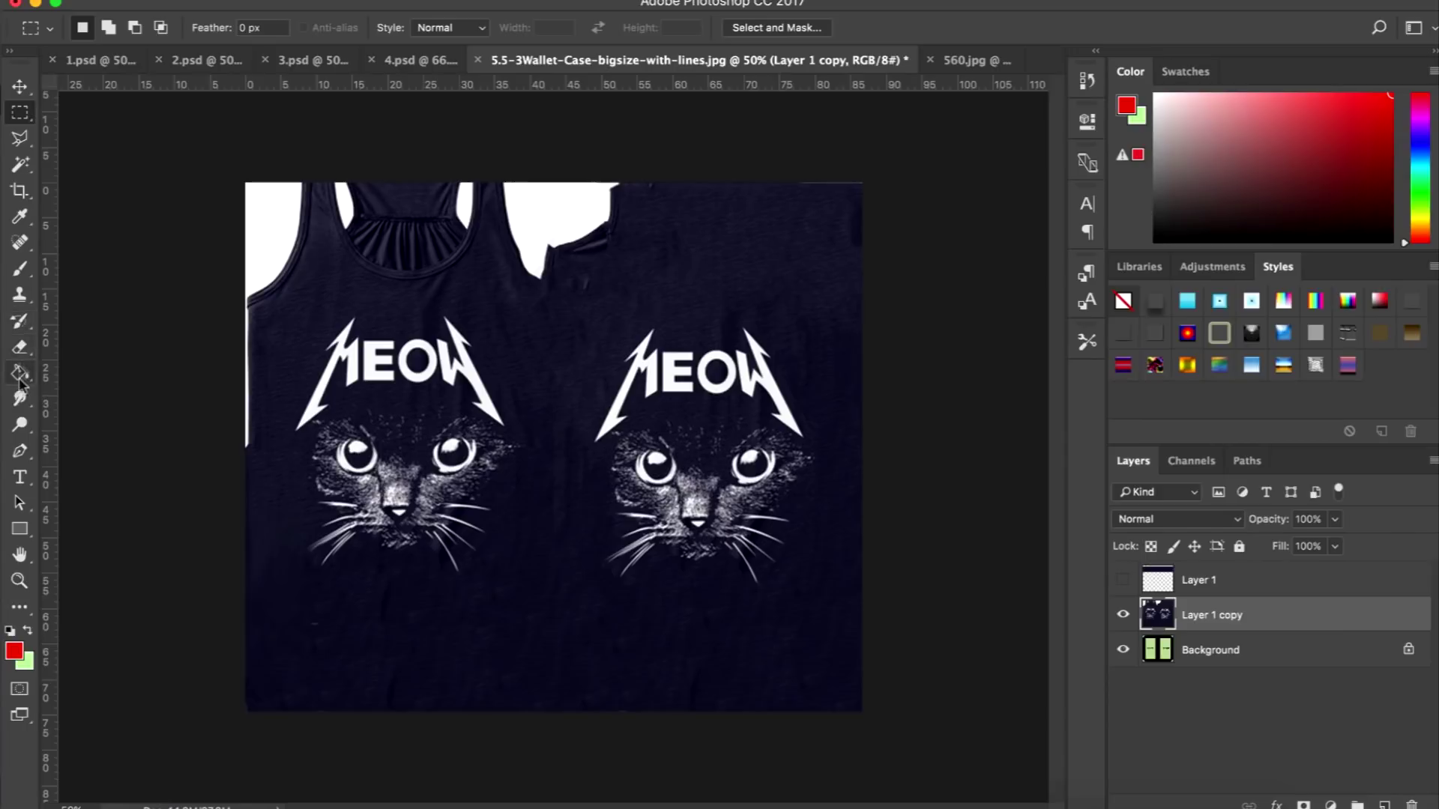
Clone Stamp fabric over the upper-right edge line, the area above the right MEOW title, and the seam between the two cats.
{"action": "left_click", "coordinate": [22, 294]}
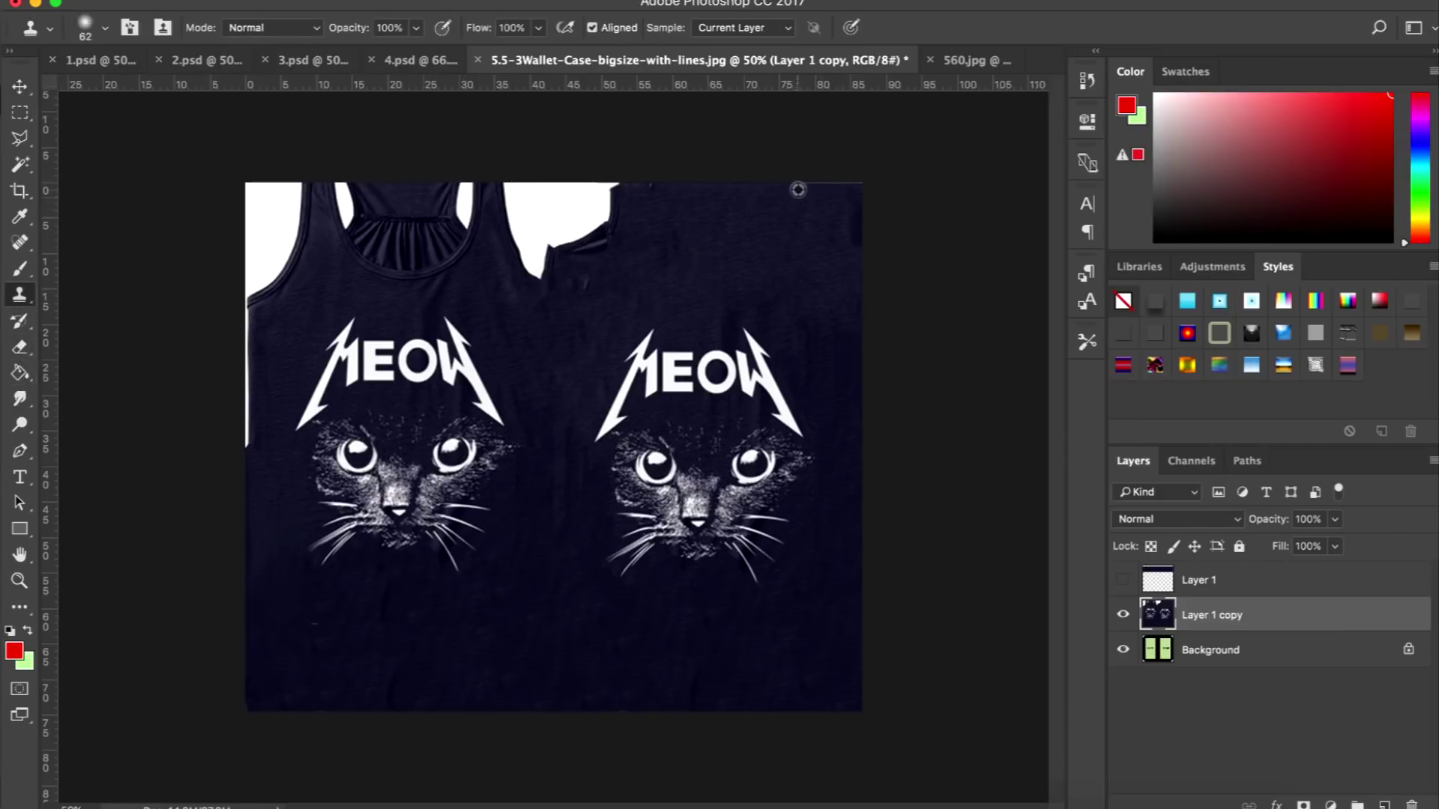
{"action": "mouse_move", "coordinate": [801, 186]}
{"action": "left_mouse_down"}
{"action": "mouse_move", "coordinate": [861, 182]}
{"action": "mouse_move", "coordinate": [813, 200]}
{"action": "mouse_move", "coordinate": [861, 199]}
{"action": "mouse_move", "coordinate": [859, 233]}
{"action": "mouse_move", "coordinate": [856, 212]}
{"action": "mouse_move", "coordinate": [851, 239]}
{"action": "mouse_move", "coordinate": [825, 237]}
{"action": "left_mouse_up"}
{"action": "left_click_drag", "start_coordinate": [728, 312], "coordinate": [735, 321]}
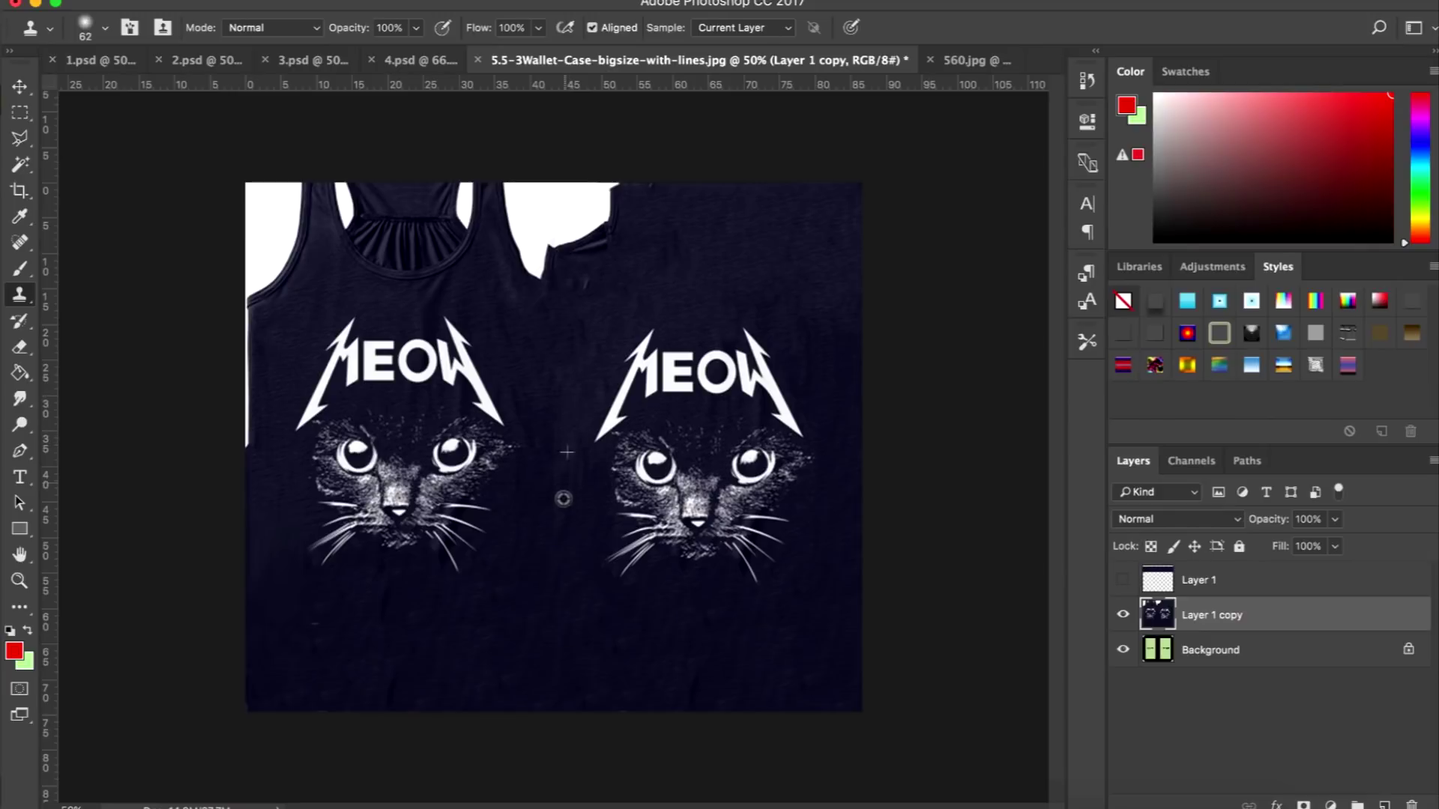
{"action": "mouse_move", "coordinate": [562, 507]}
{"action": "left_mouse_down"}
{"action": "mouse_move", "coordinate": [557, 527]}
{"action": "mouse_move", "coordinate": [644, 566]}
{"action": "mouse_move", "coordinate": [572, 506]}
{"action": "mouse_move", "coordinate": [554, 458]}
{"action": "mouse_move", "coordinate": [545, 503]}
{"action": "mouse_move", "coordinate": [522, 513]}
{"action": "left_mouse_up"}
Select the white gap between the left tank top's right strap and the right panel and fill it with Content-Aware.
{"action": "left_click", "coordinate": [23, 113]}
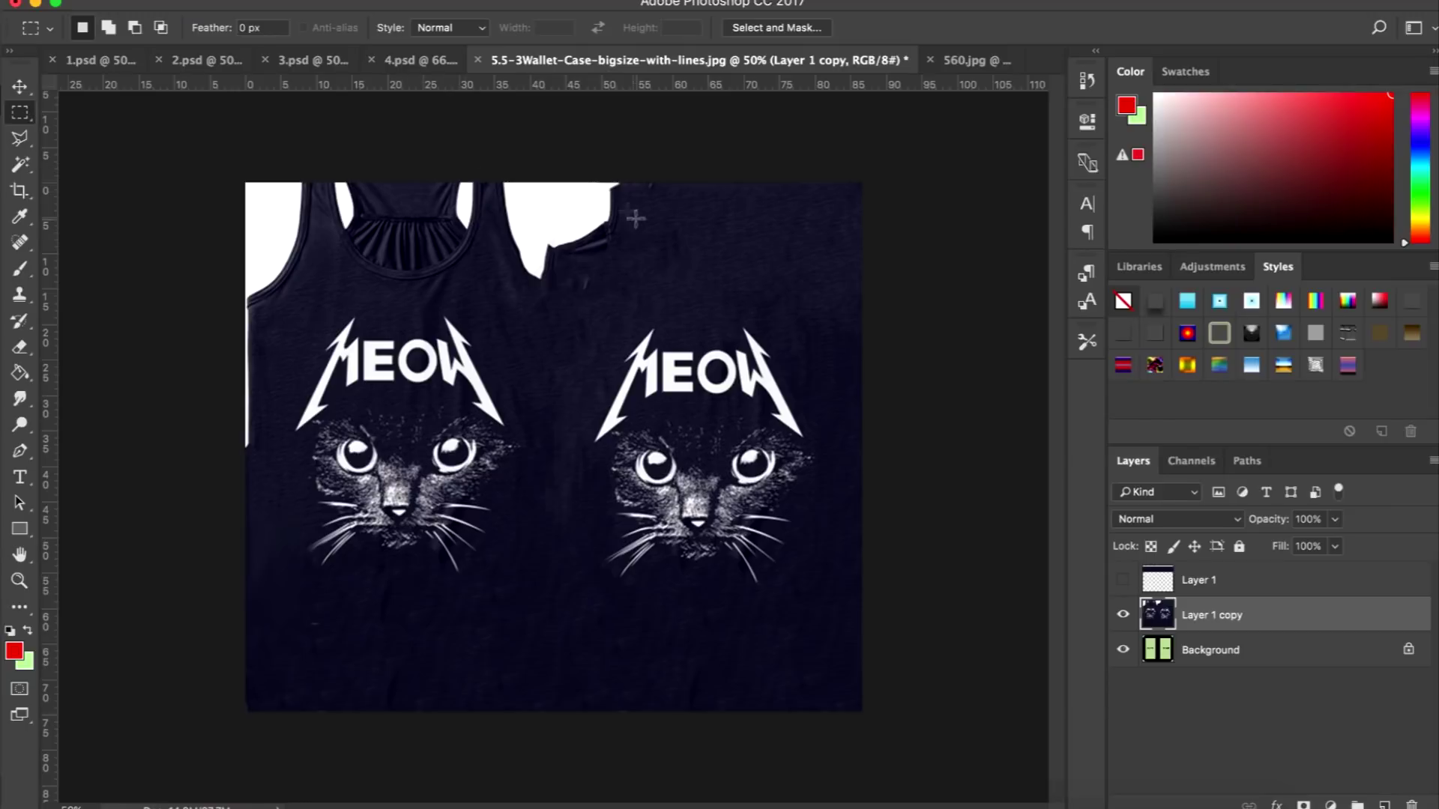
{"action": "left_click_drag", "start_coordinate": [633, 277], "coordinate": [635, 290]}
{"action": "left_click", "coordinate": [266, 1]}
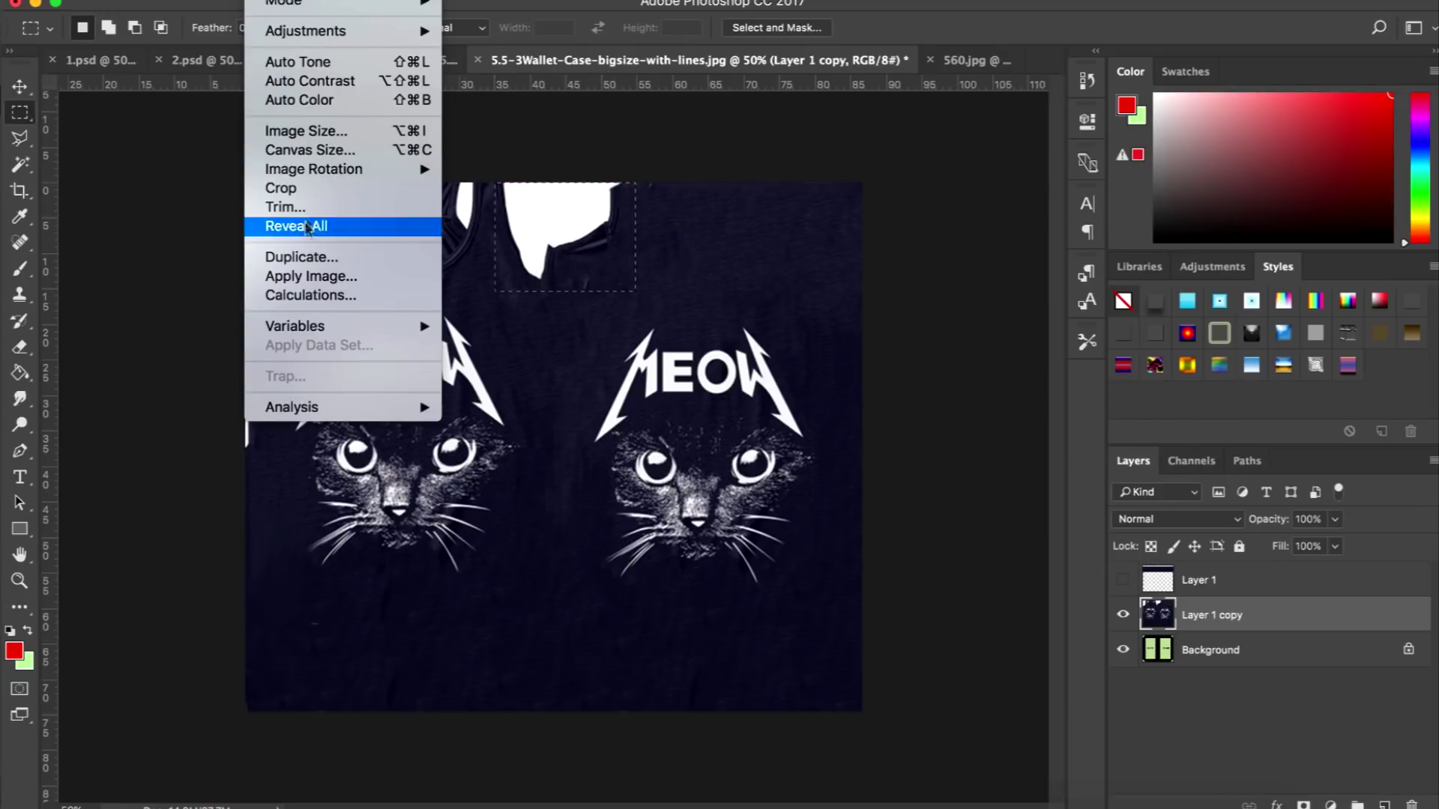
{"action": "mouse_move", "coordinate": [224, 0]}
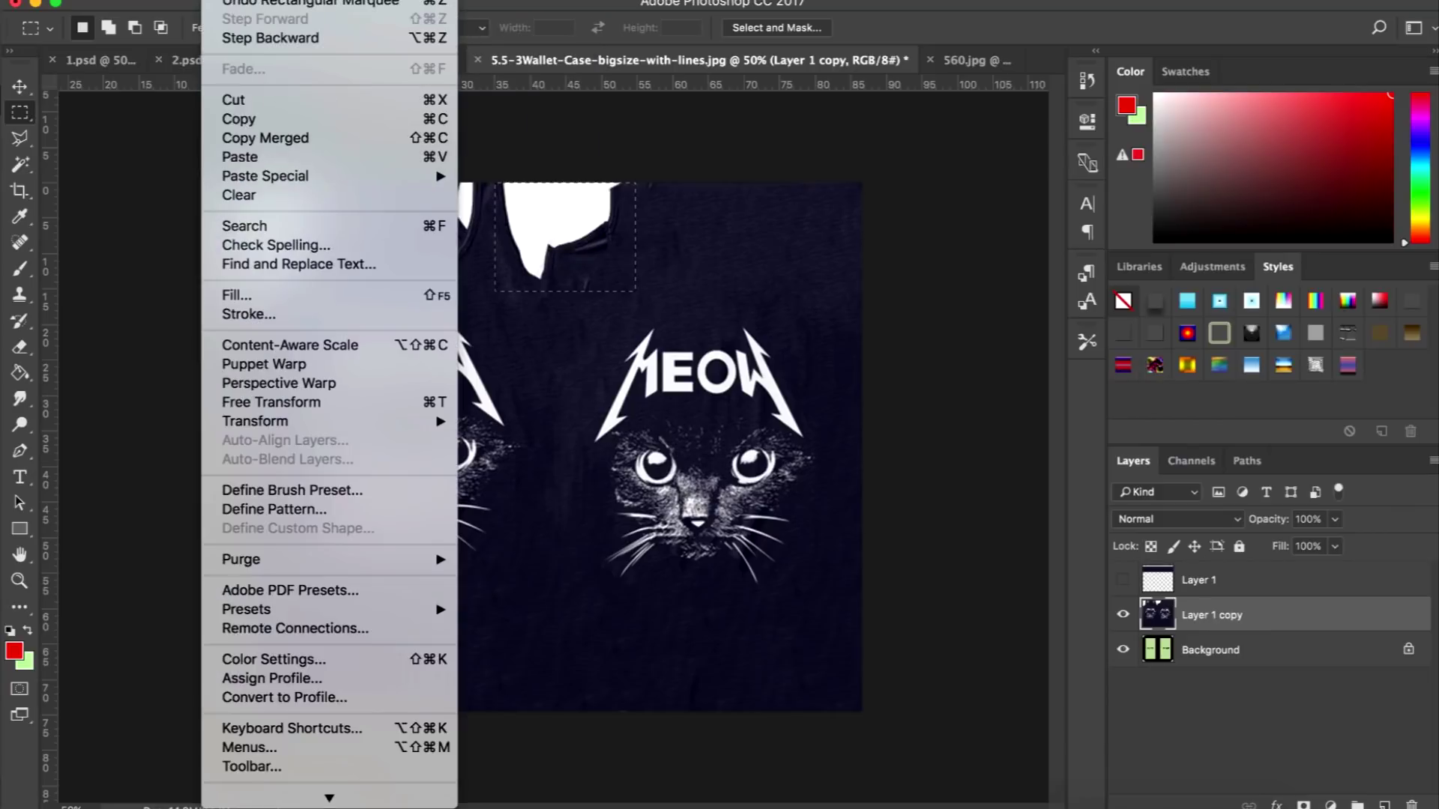
{"action": "left_click", "coordinate": [271, 295]}
{"action": "left_click", "coordinate": [764, 236]}
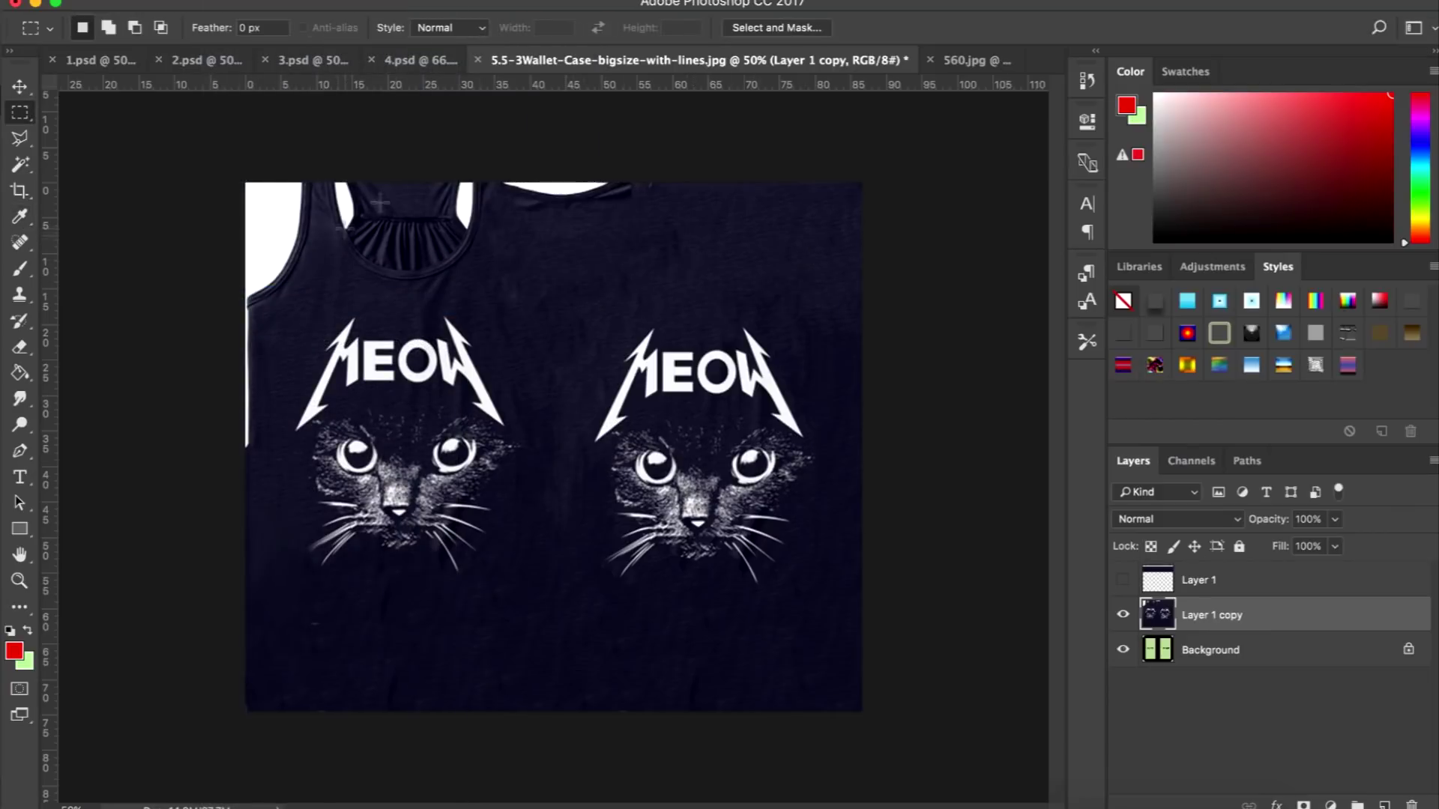
Apply a Content-Aware fill to the thin white gap left along the canvas's top edge, right of the tank top's strap.
{"action": "left_click_drag", "start_coordinate": [484, 182], "coordinate": [660, 209]}
{"action": "left_click", "coordinate": [217, 1]}
{"action": "left_click", "coordinate": [225, 292]}
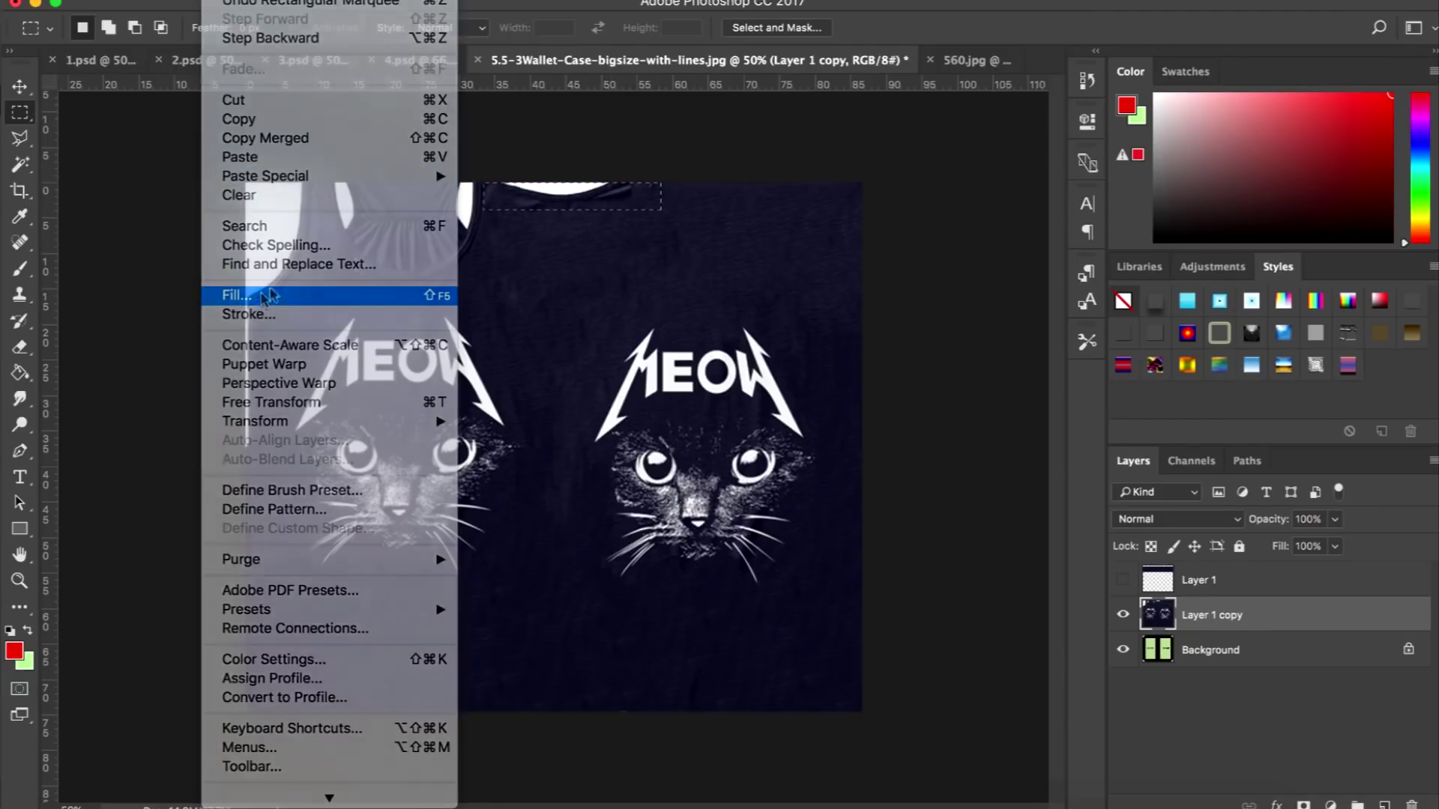
{"action": "left_click", "coordinate": [776, 236]}
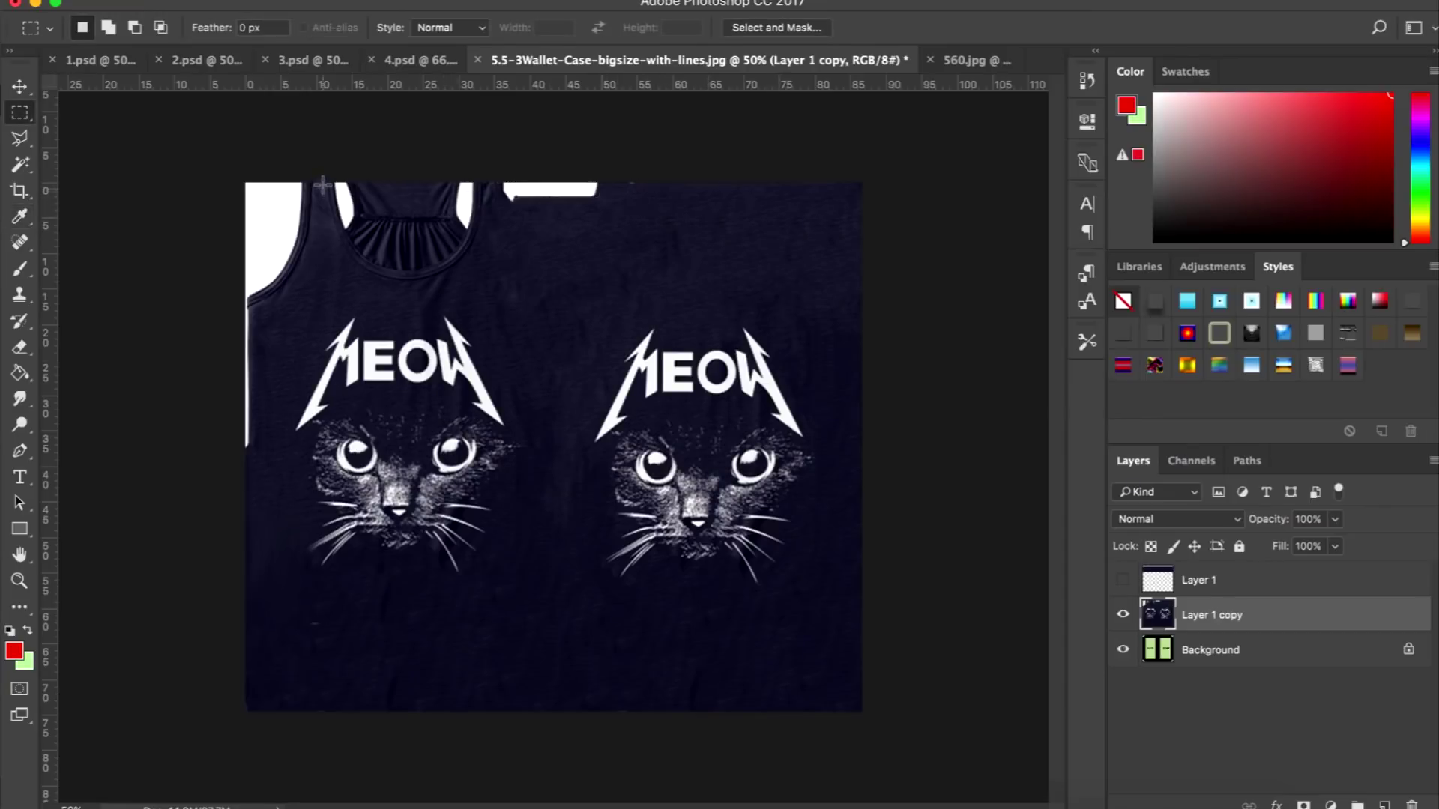
Replace the left tank top's neckline, gathered back and straps with fabric using a Content-Aware fill.
{"action": "left_click_drag", "start_coordinate": [323, 170], "coordinate": [490, 279]}
{"action": "left_click", "coordinate": [214, 2]}
{"action": "mouse_move", "coordinate": [263, 1]}
{"action": "mouse_move", "coordinate": [214, 1]}
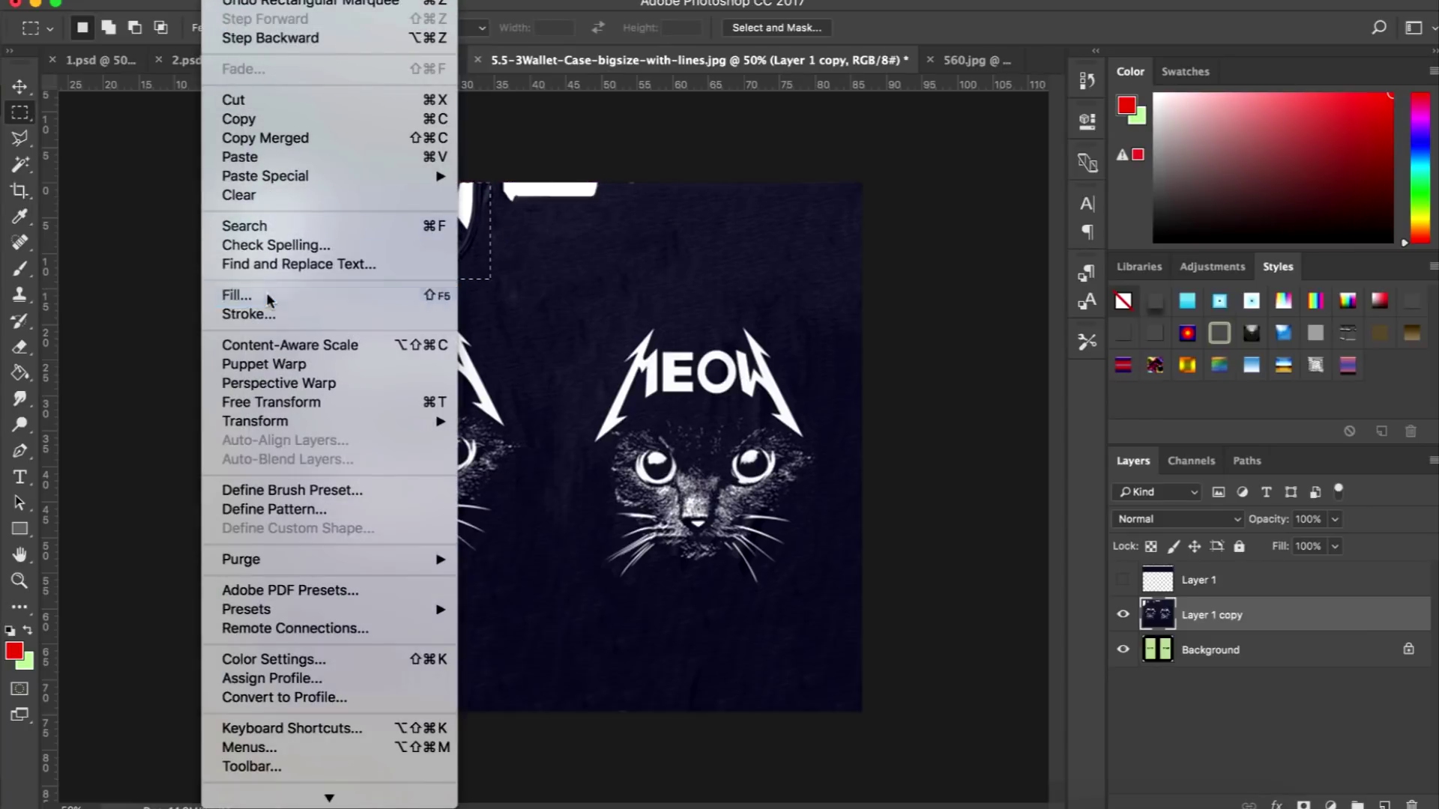
{"action": "left_click", "coordinate": [267, 292]}
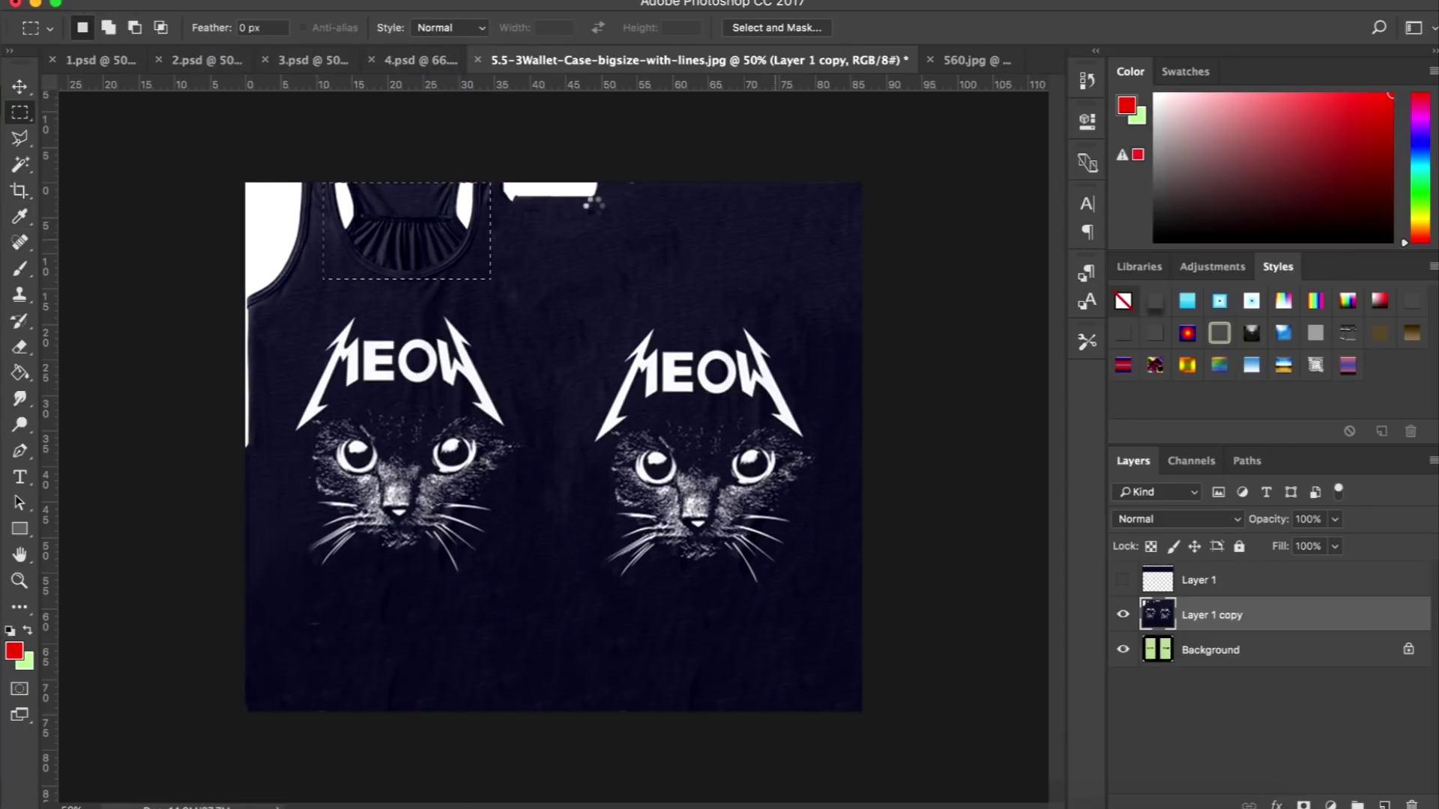
Select the white armhole area in the canvas's upper-left corner and fill it with Content-Aware.
{"action": "left_click_drag", "start_coordinate": [233, 169], "coordinate": [306, 300]}
{"action": "left_click", "coordinate": [214, 2]}
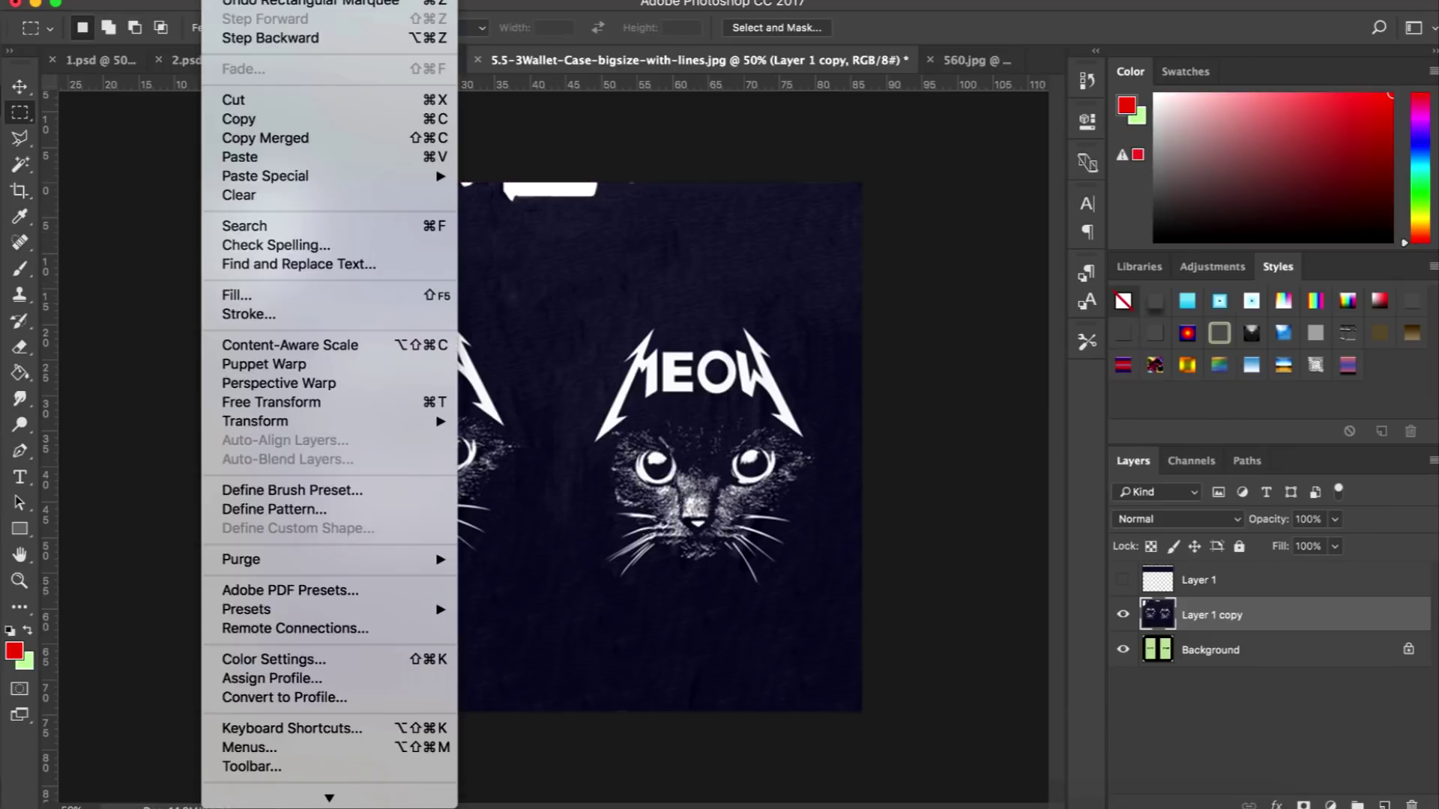
{"action": "left_click", "coordinate": [241, 295]}
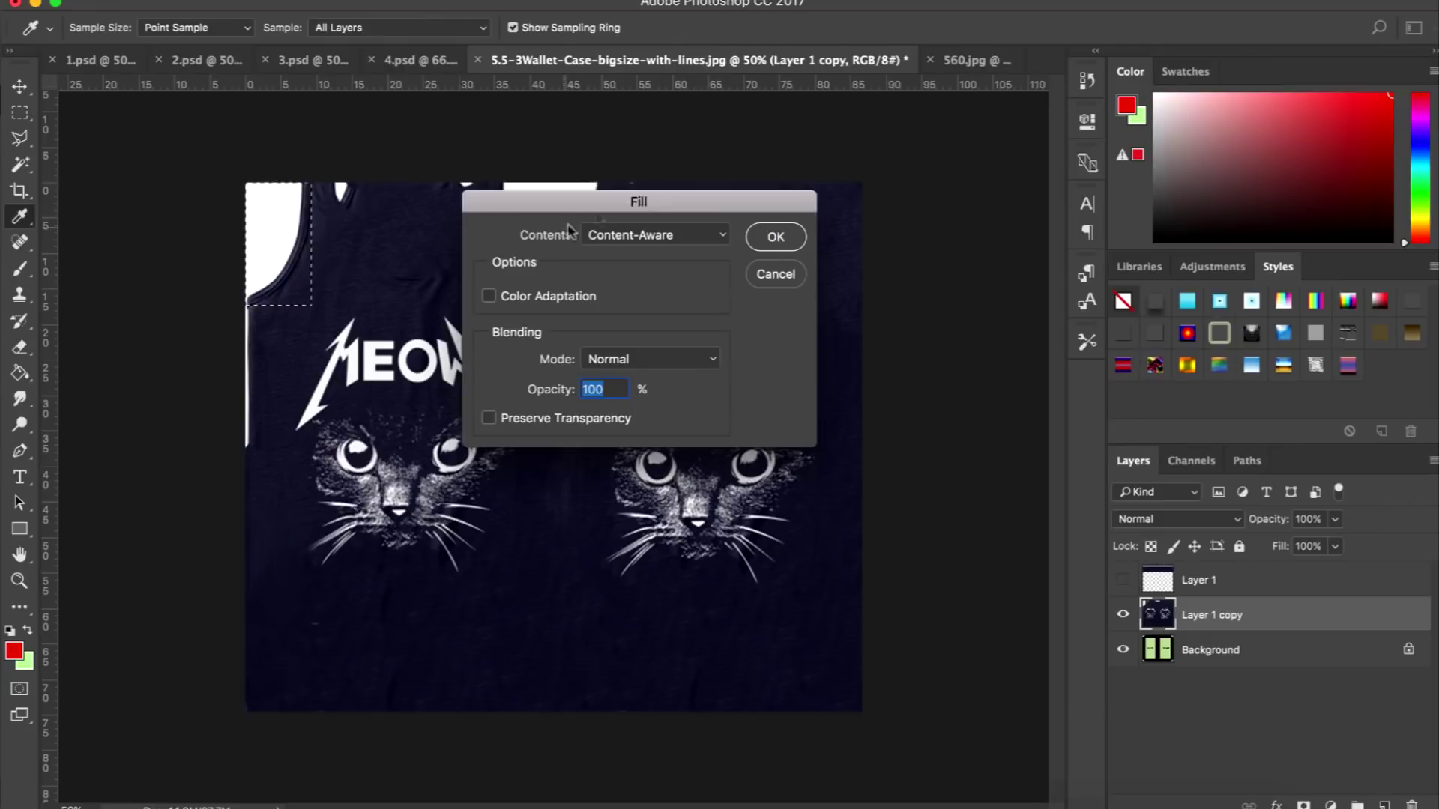
{"action": "left_click", "coordinate": [772, 233]}
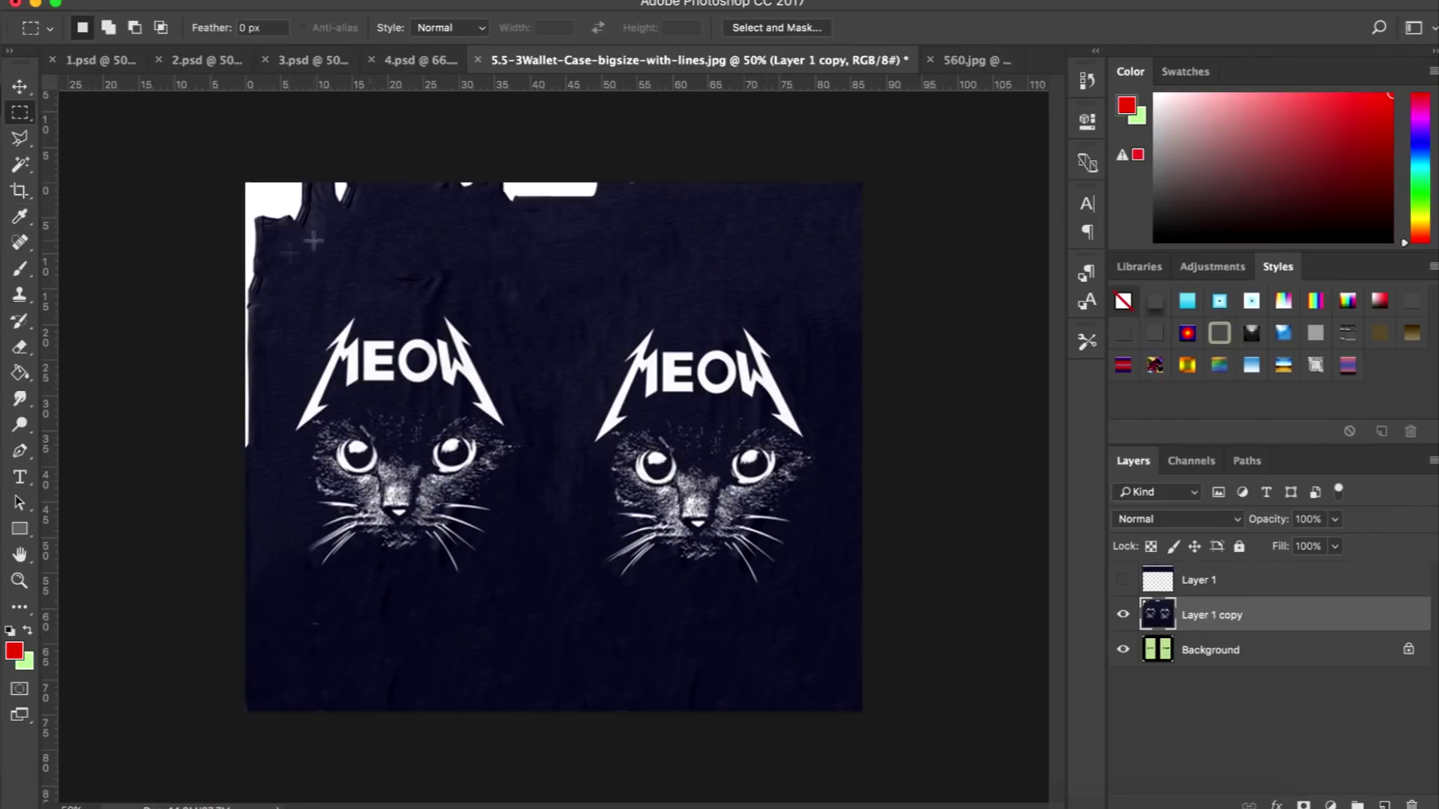
Select the narrow white strip along the canvas's left edge, down to the cat's eyes, and apply a Content-Aware fill.
{"action": "left_click_drag", "start_coordinate": [254, 452], "coordinate": [188, 157]}
{"action": "left_click", "coordinate": [225, 1]}
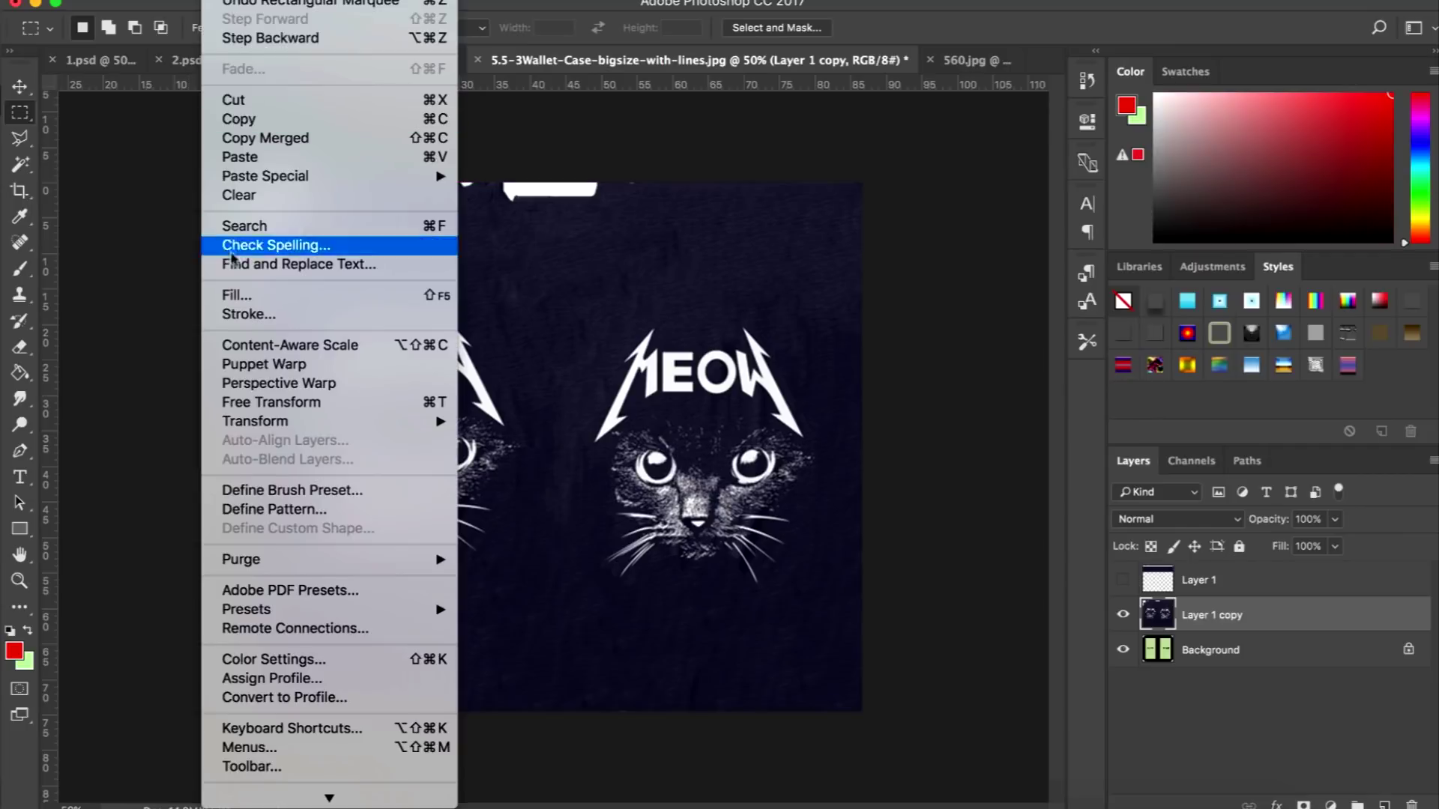
{"action": "left_click", "coordinate": [322, 289]}
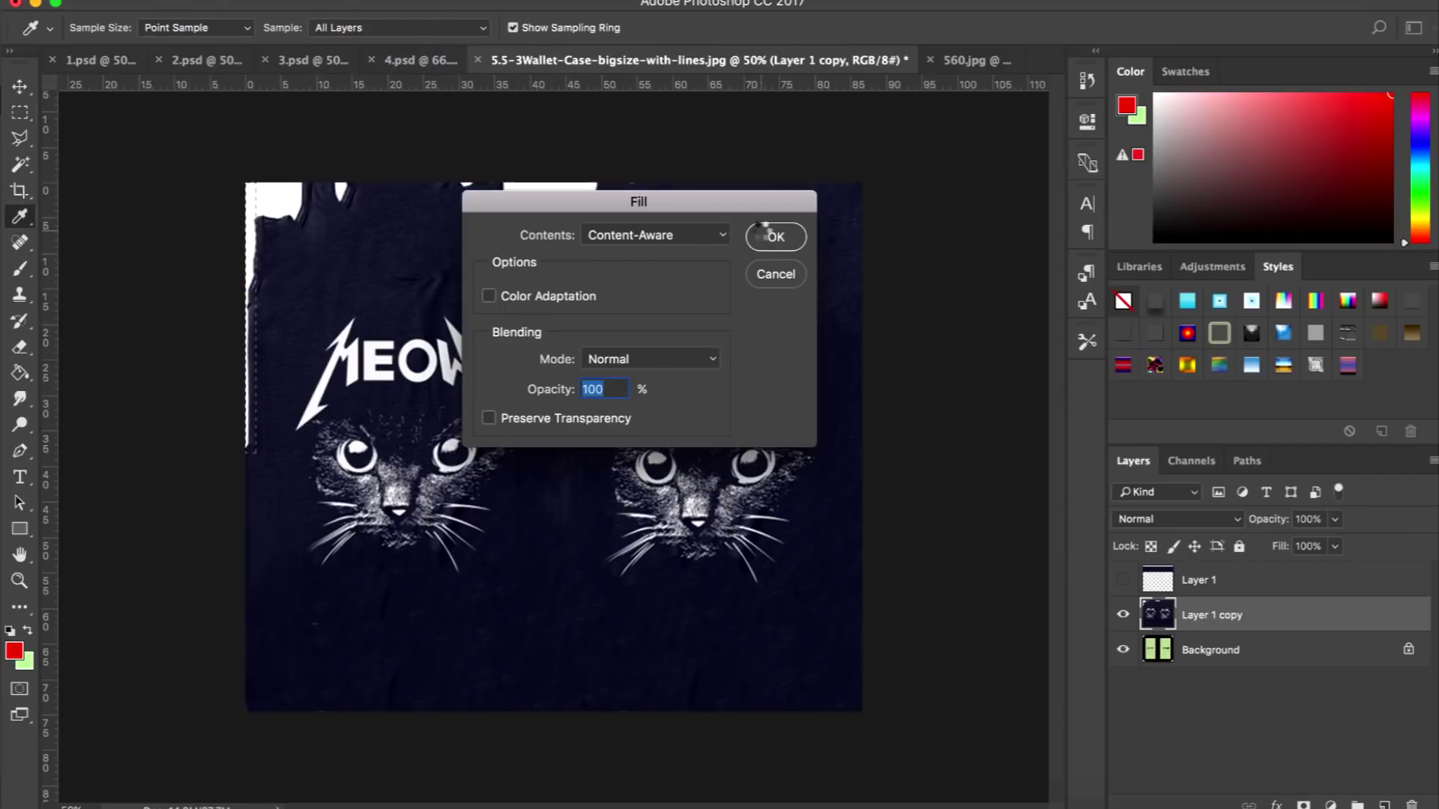
{"action": "left_click", "coordinate": [766, 234]}
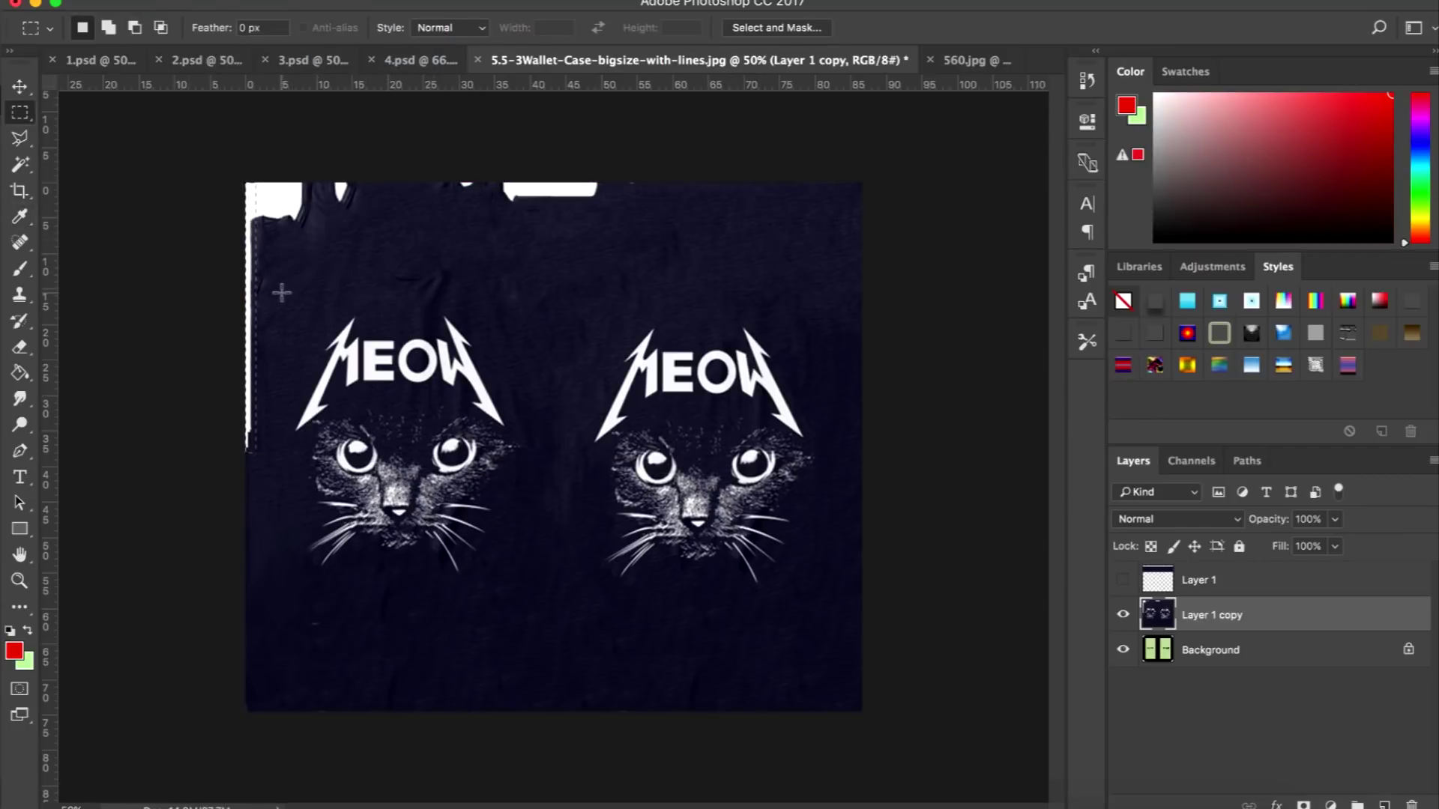
Set the Clone Stamp brush size to 81 px and paint fabric over the selected white strip on the left edge.
{"action": "left_click", "coordinate": [21, 347]}
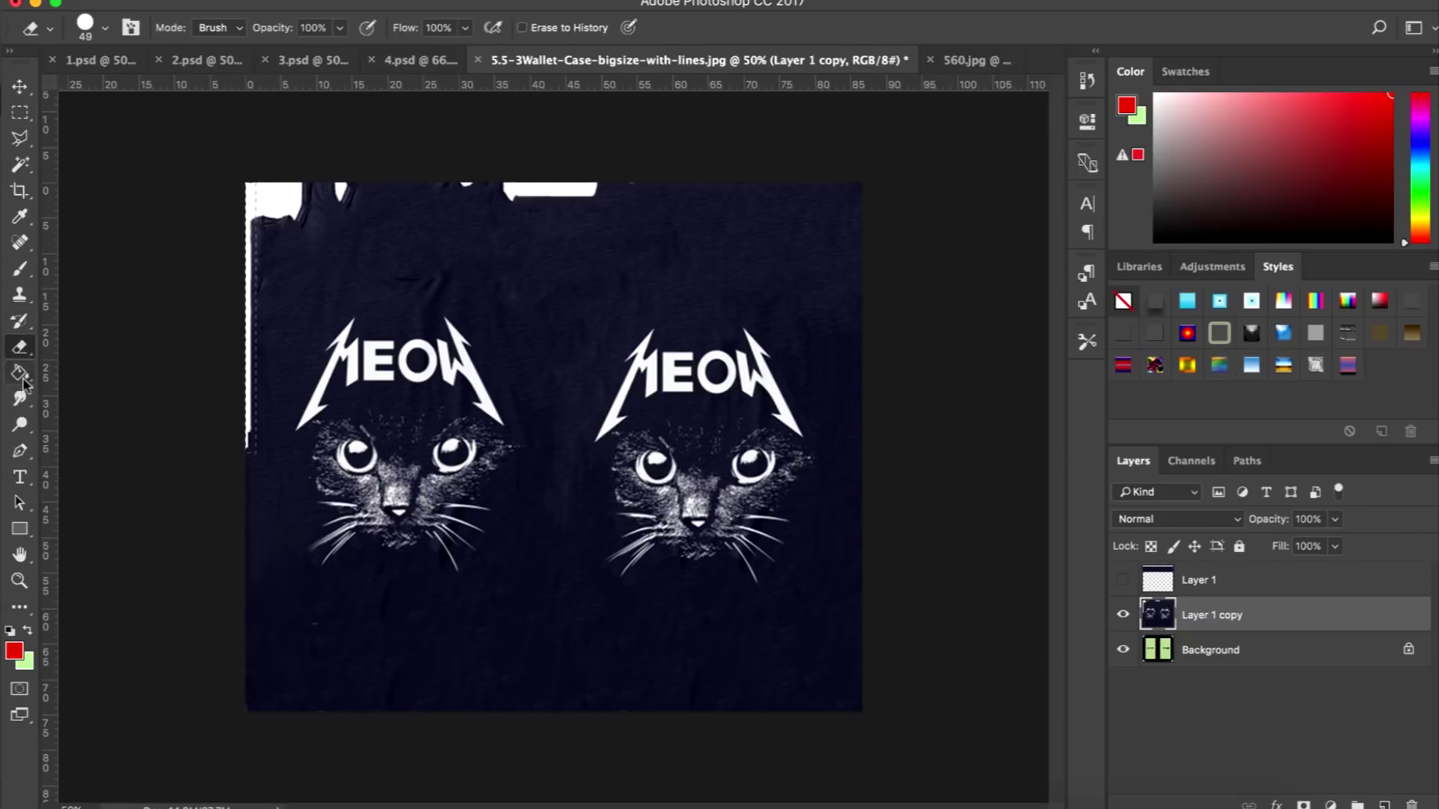
{"action": "left_click", "coordinate": [20, 294]}
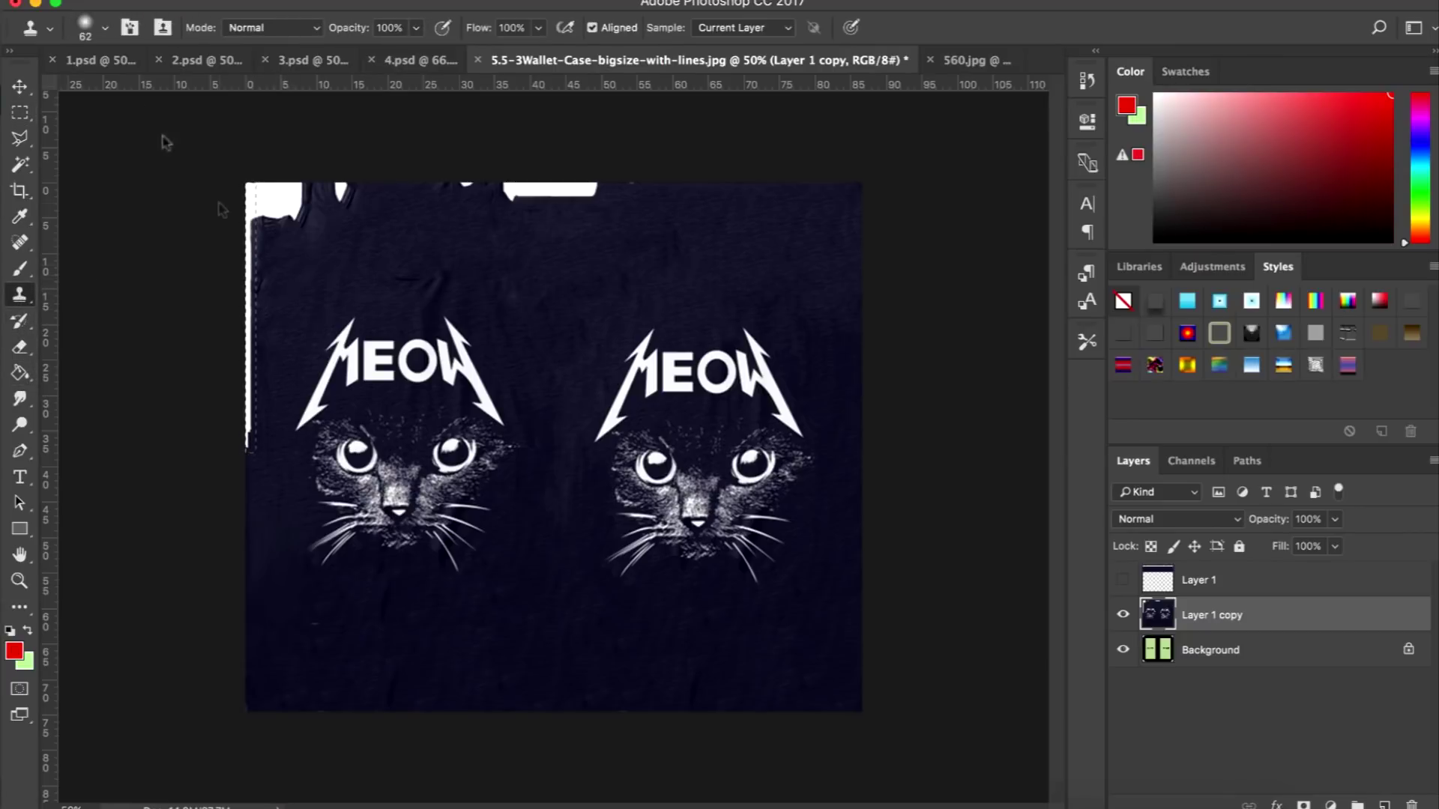
{"action": "left_click", "coordinate": [105, 27]}
{"action": "left_click_drag", "start_coordinate": [157, 84], "coordinate": [164, 89]}
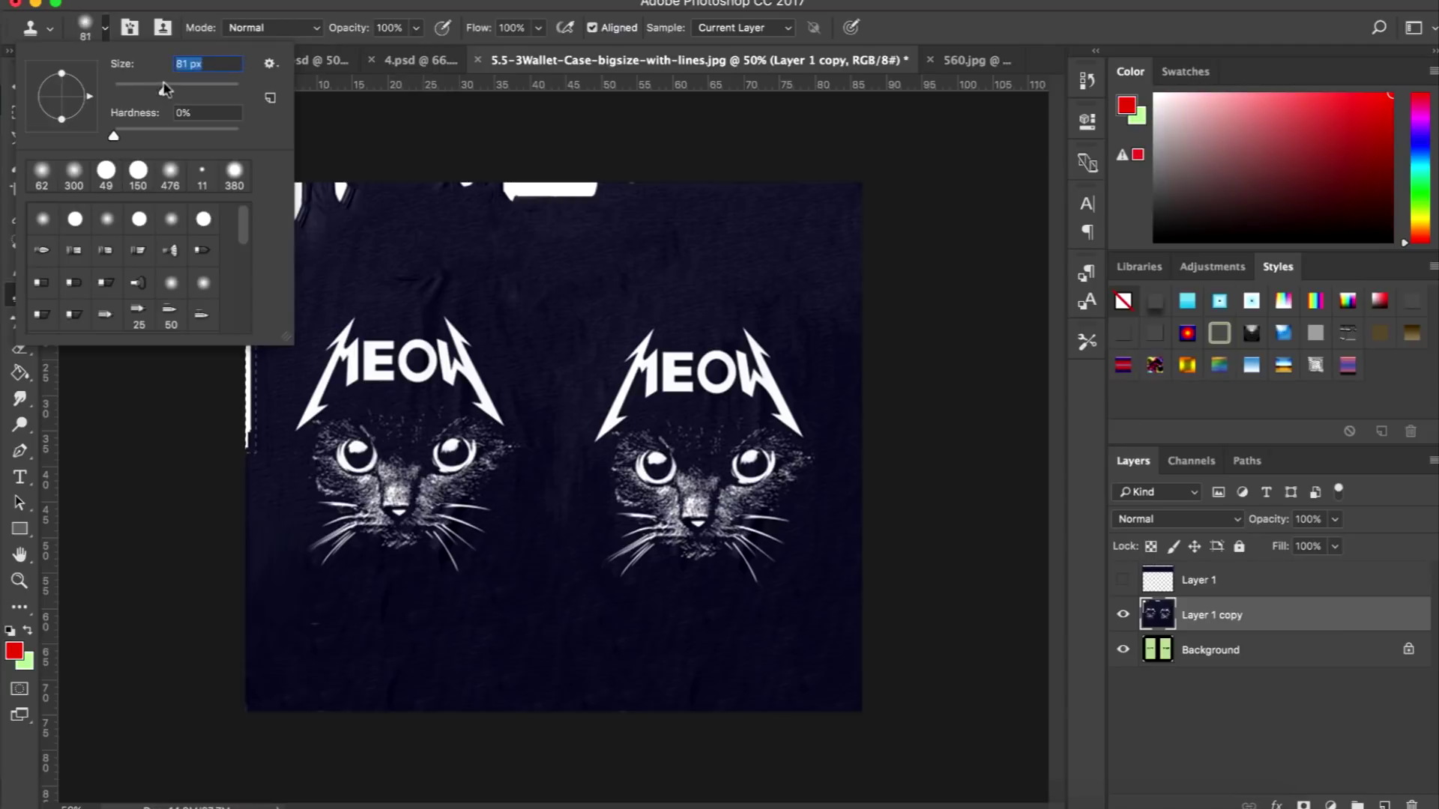
{"action": "left_click", "coordinate": [302, 299]}
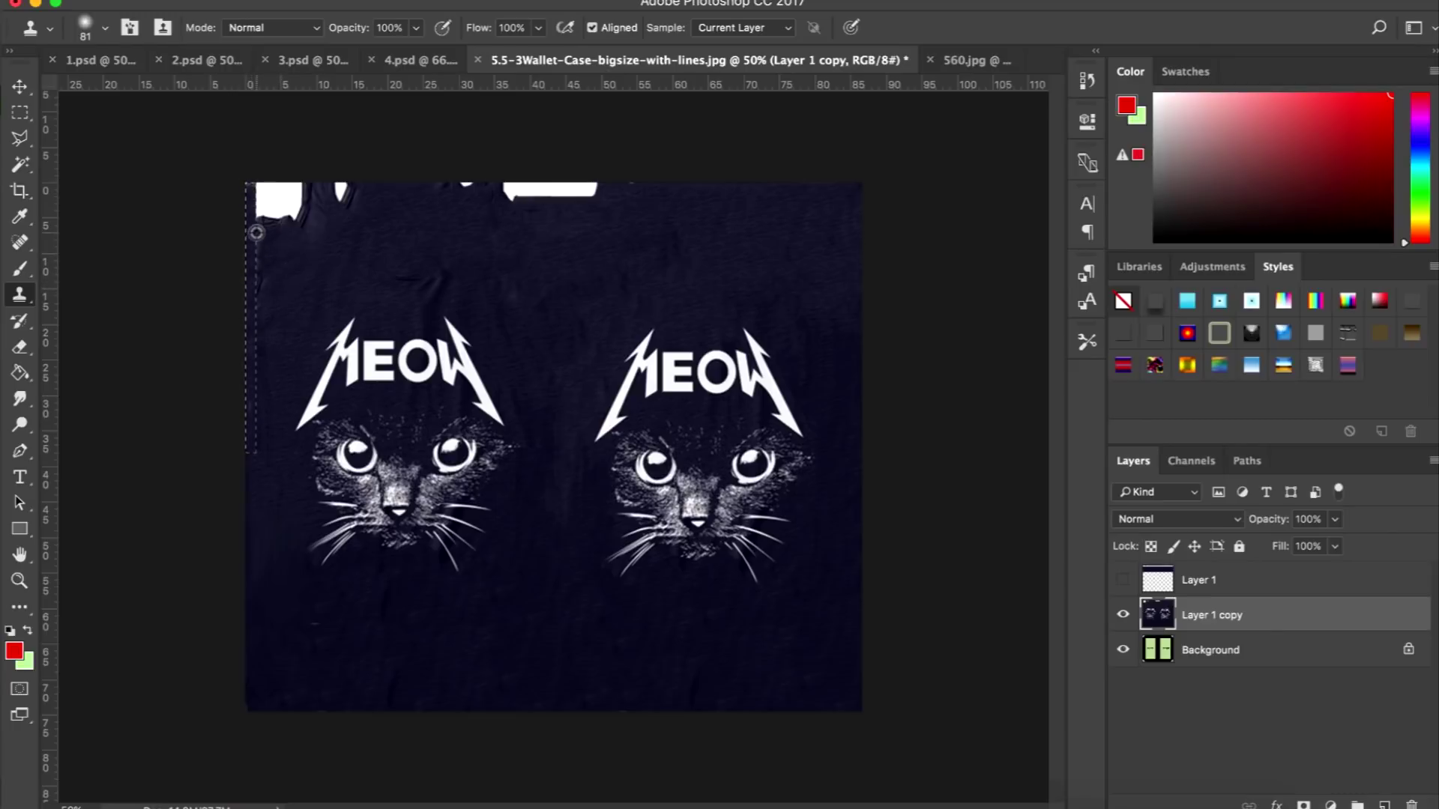
Apply a Content-Aware fill to a thinner strip along the canvas's left edge, from the top corner to the cat's eyes.
{"action": "left_click", "coordinate": [21, 112]}
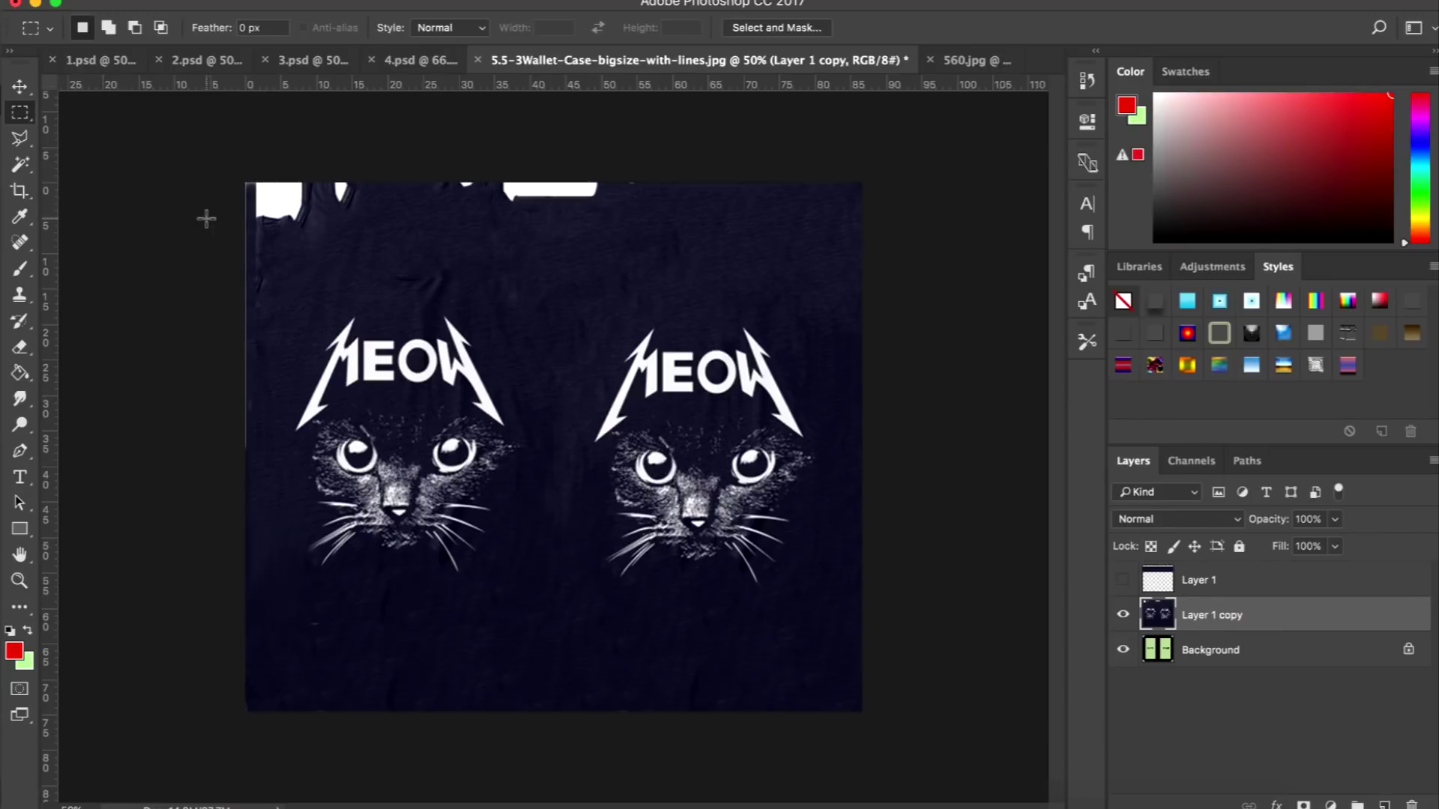
{"action": "left_click_drag", "start_coordinate": [217, 153], "coordinate": [252, 446]}
{"action": "left_click", "coordinate": [210, 2]}
{"action": "left_click", "coordinate": [240, 292]}
{"action": "left_click", "coordinate": [775, 238]}
Select a wide band along the canvas's top edge, from the left corner past the white gaps, and fill it with Content-Aware.
{"action": "left_click_drag", "start_coordinate": [220, 143], "coordinate": [635, 223]}
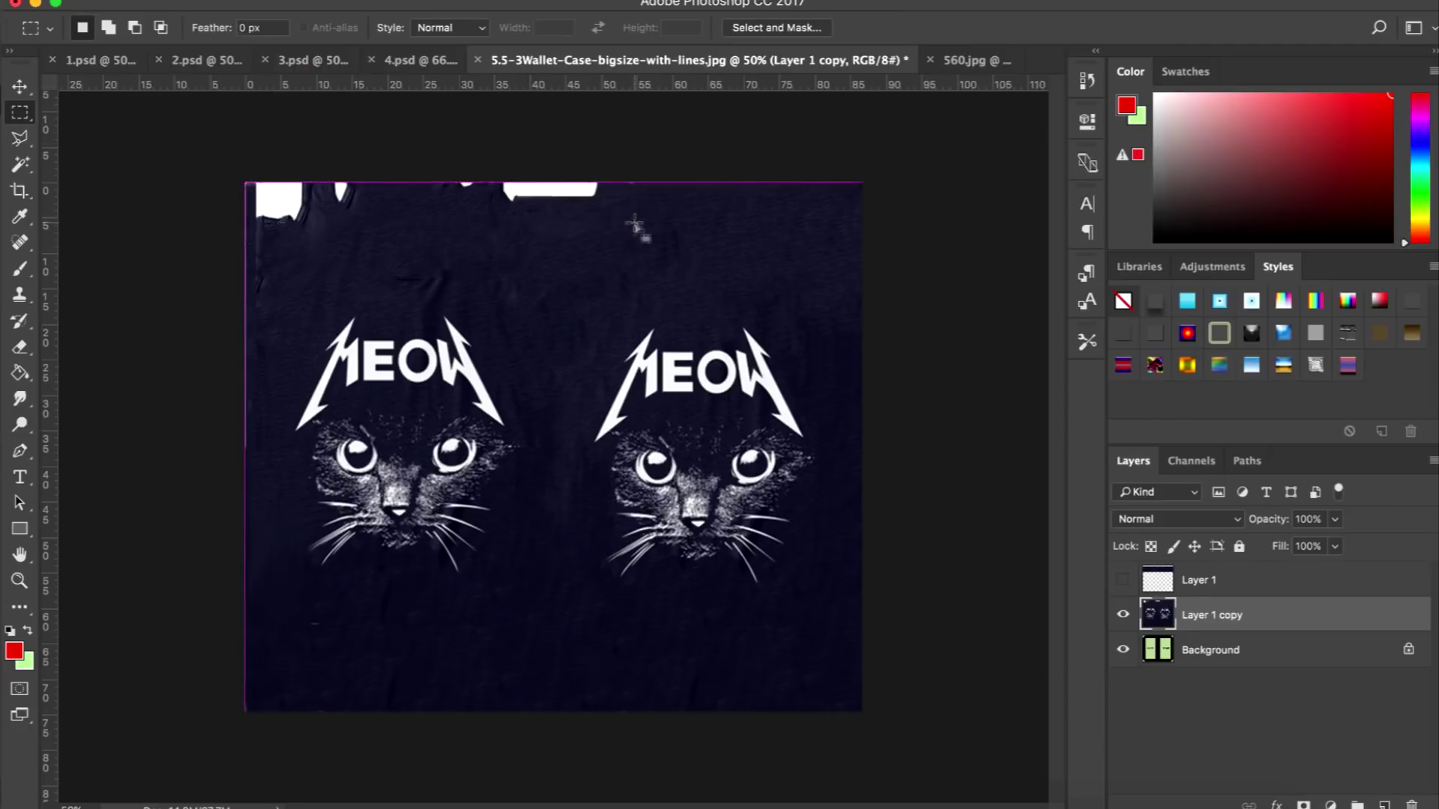
{"action": "left_click", "coordinate": [221, 4]}
{"action": "left_click", "coordinate": [240, 294]}
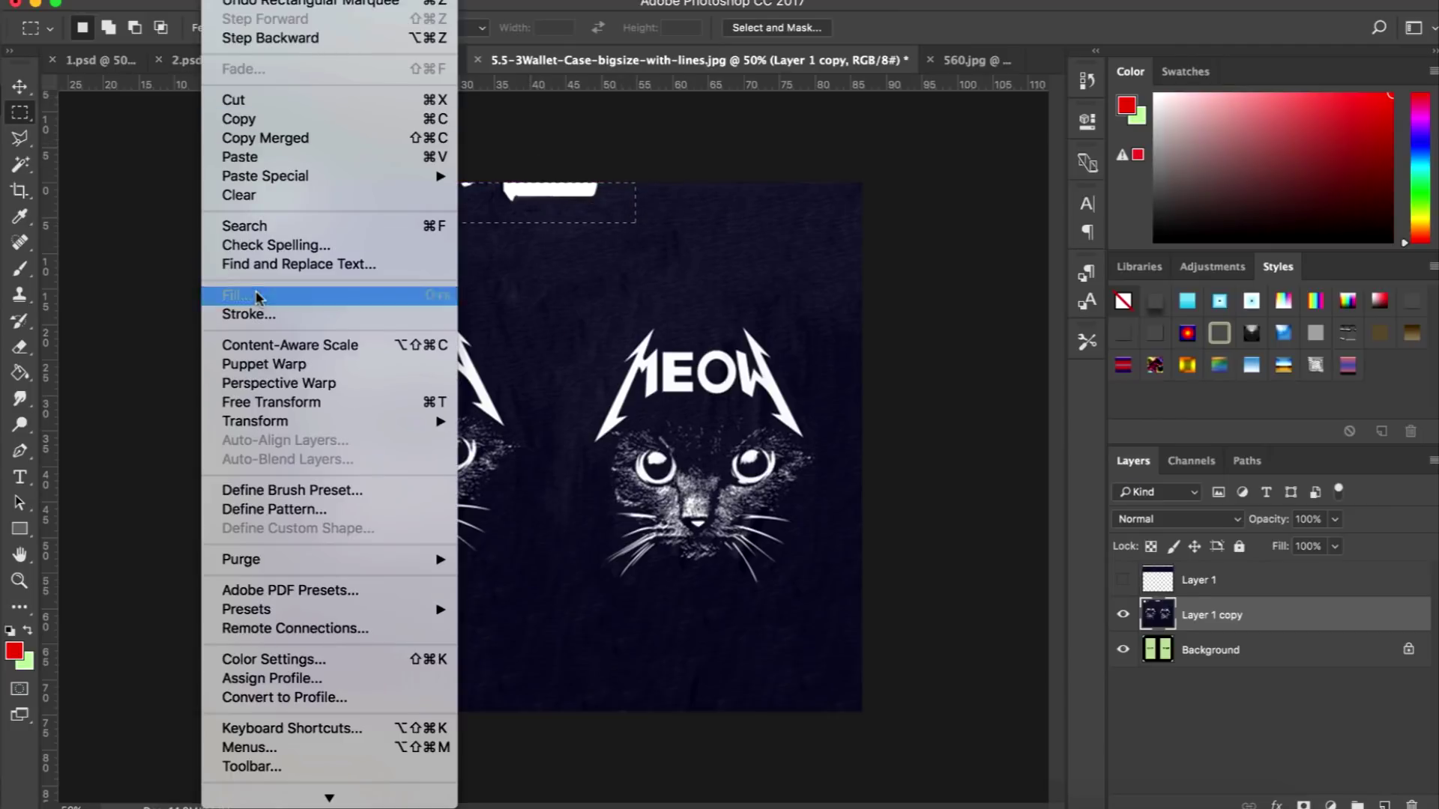
{"action": "left_click", "coordinate": [775, 237]}
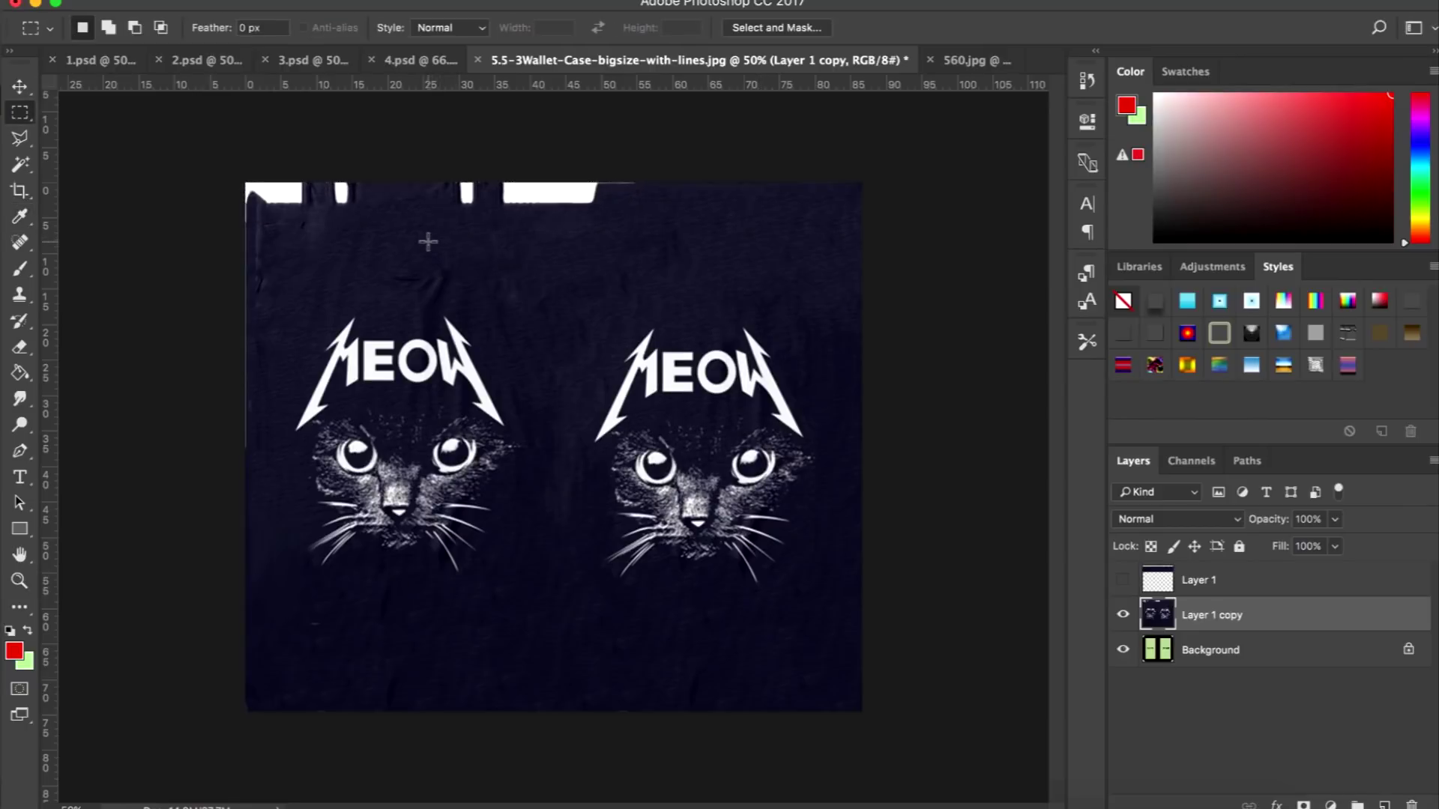
Select the top strip containing the remaining white gaps, cover it with cloned fabric using the Clone Stamp, and deselect.
{"action": "left_click_drag", "start_coordinate": [647, 213], "coordinate": [213, 156]}
{"action": "left_click", "coordinate": [21, 295]}
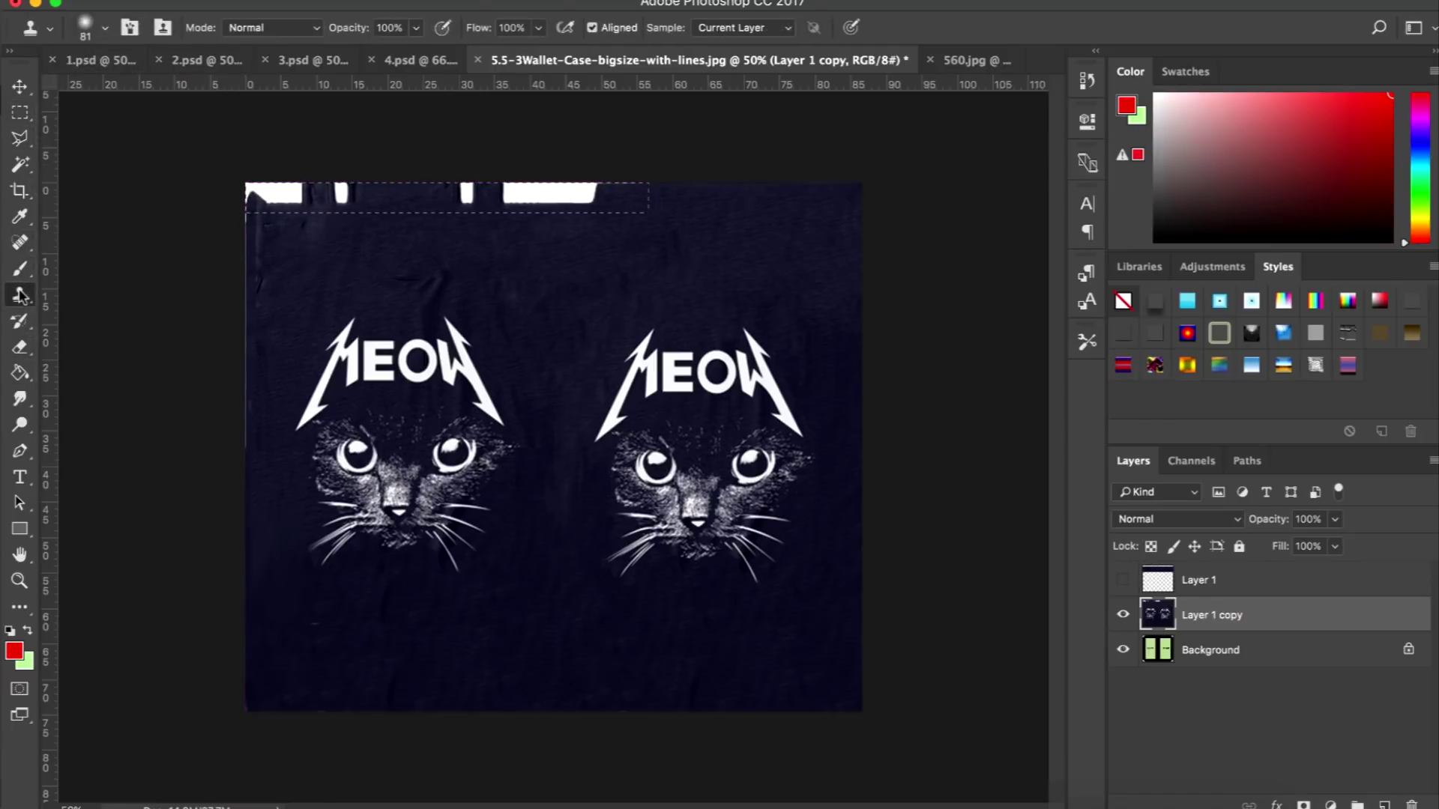
{"action": "mouse_move", "coordinate": [624, 225]}
{"action": "left_mouse_down"}
{"action": "mouse_move", "coordinate": [591, 188]}
{"action": "mouse_move", "coordinate": [591, 204]}
{"action": "mouse_move", "coordinate": [577, 189]}
{"action": "mouse_move", "coordinate": [540, 216]}
{"action": "mouse_move", "coordinate": [556, 184]}
{"action": "mouse_move", "coordinate": [529, 200]}
{"action": "mouse_move", "coordinate": [526, 186]}
{"action": "mouse_move", "coordinate": [494, 204]}
{"action": "mouse_move", "coordinate": [501, 183]}
{"action": "mouse_move", "coordinate": [447, 203]}
{"action": "mouse_move", "coordinate": [450, 215]}
{"action": "mouse_move", "coordinate": [479, 194]}
{"action": "mouse_move", "coordinate": [457, 226]}
{"action": "mouse_move", "coordinate": [332, 207]}
{"action": "mouse_move", "coordinate": [329, 189]}
{"action": "mouse_move", "coordinate": [256, 209]}
{"action": "mouse_move", "coordinate": [244, 170]}
{"action": "mouse_move", "coordinate": [281, 187]}
{"action": "left_mouse_up"}
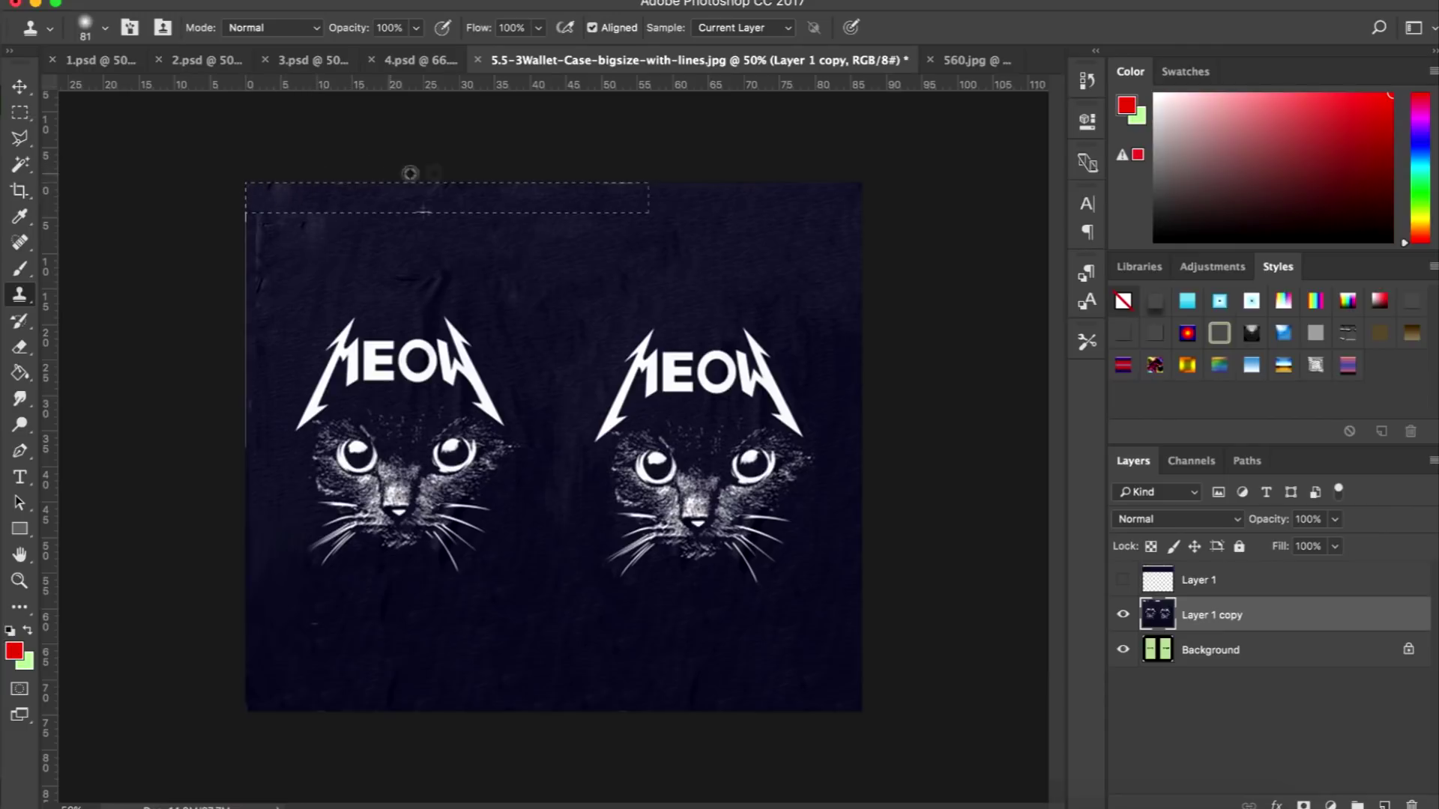
{"action": "key", "text": "m"}
{"action": "key", "text": "ctrl+d"}
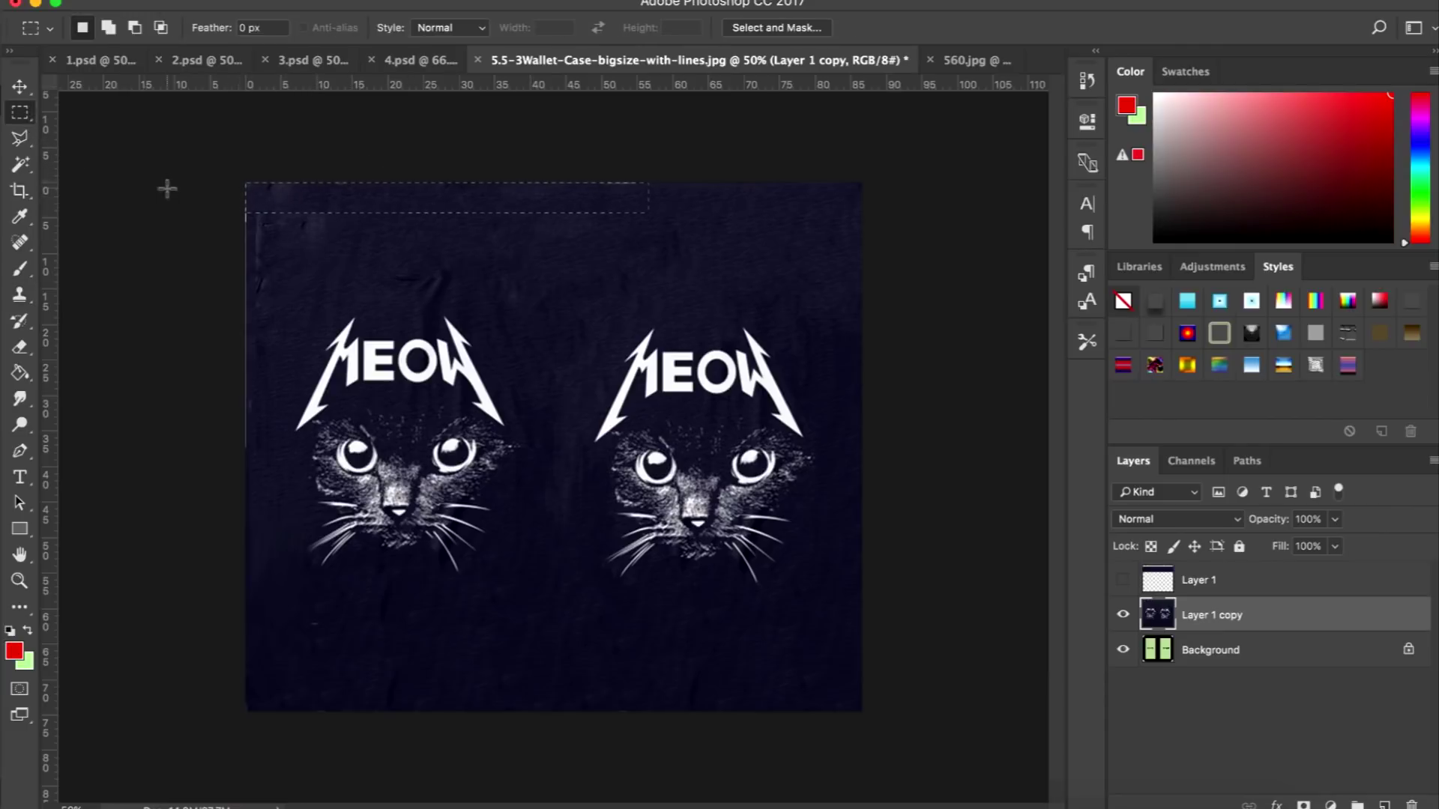
{"action": "left_click_drag", "start_coordinate": [228, 155], "coordinate": [247, 446]}
{"action": "key", "text": "Delete"}
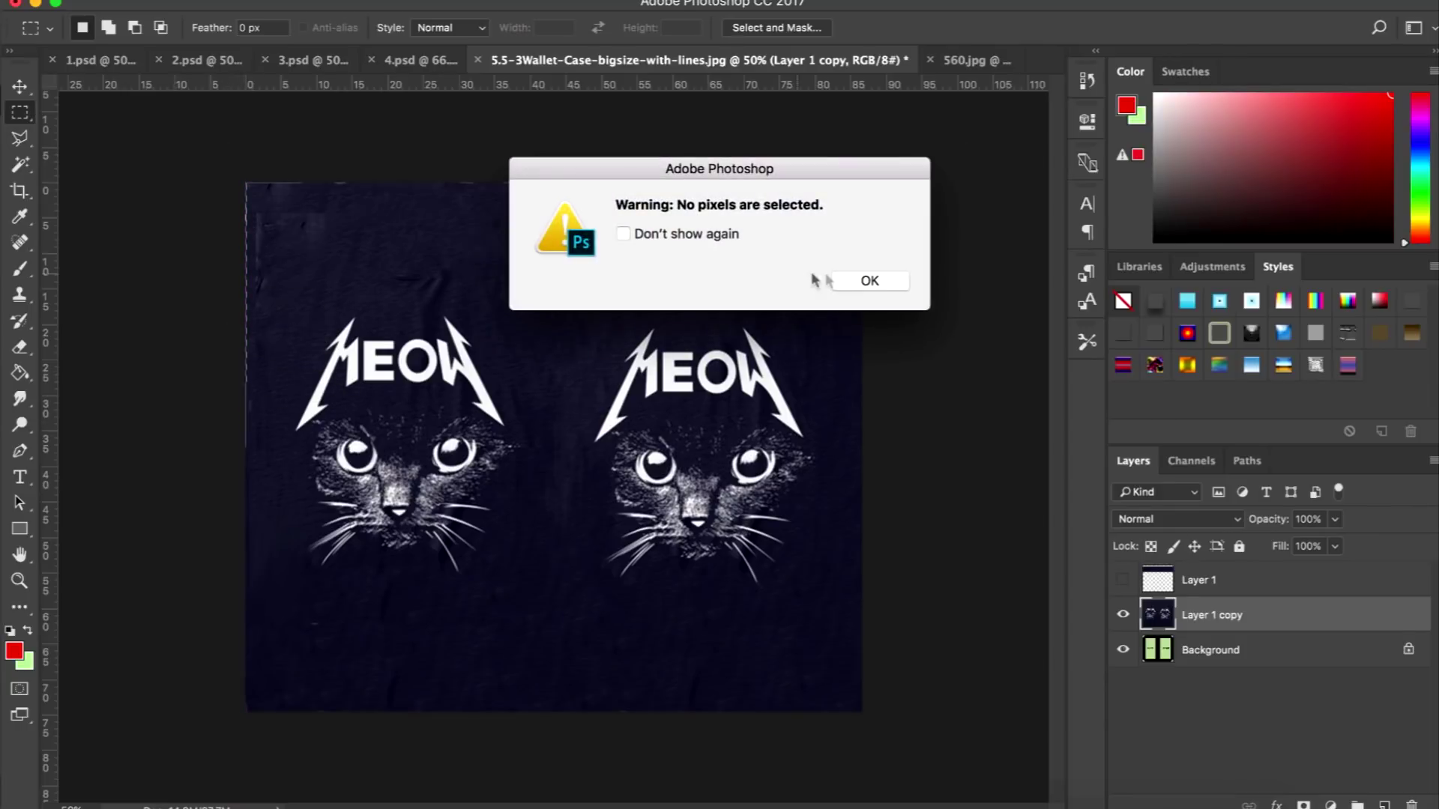
{"action": "left_click", "coordinate": [849, 282]}
Stretch the Layer 1 copy artwork slightly past the canvas's top-left corner, to 100.24% width and 100.22% height, and apply the transform.
{"action": "key", "text": "ctrl+t"}
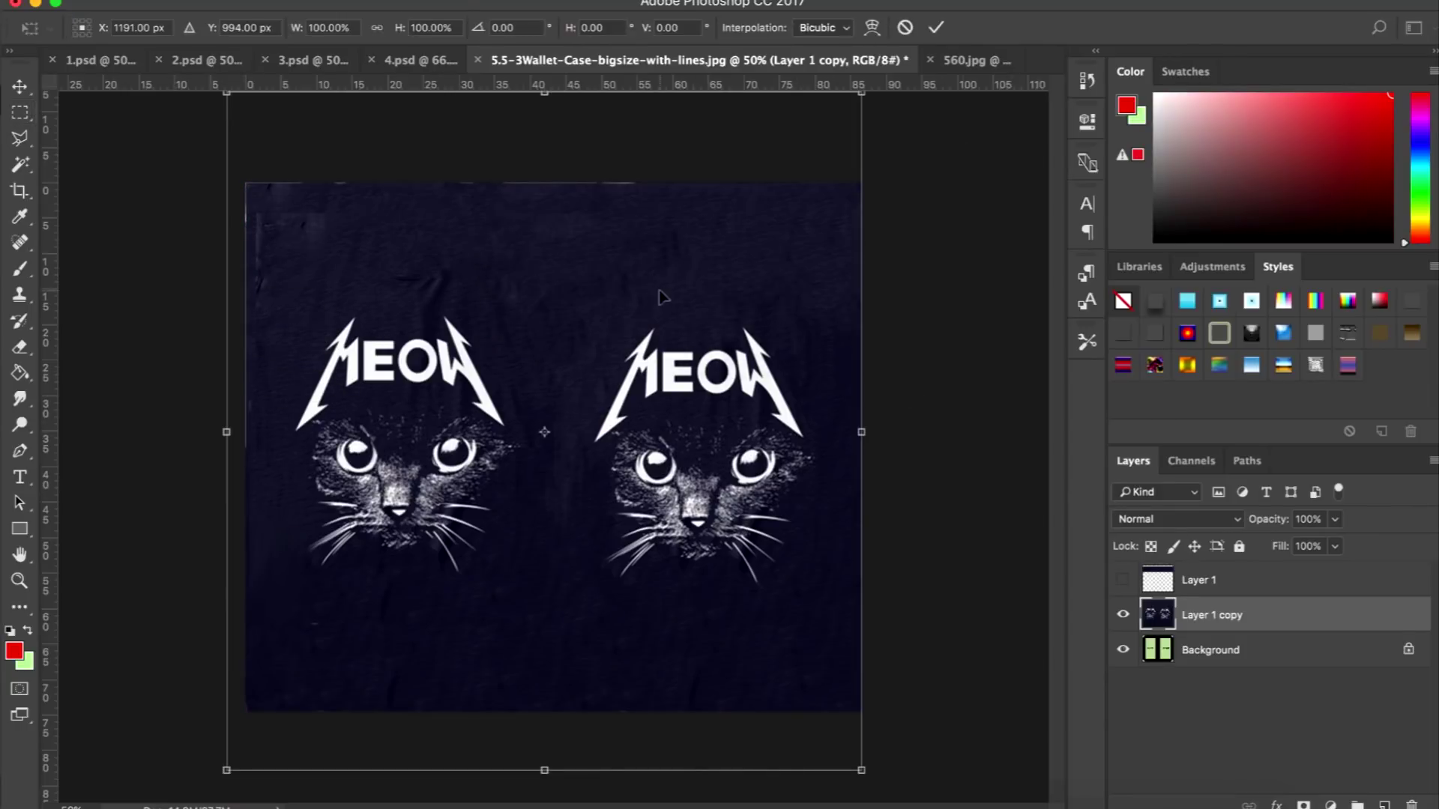
{"action": "left_click_drag", "start_coordinate": [217, 90], "coordinate": [216, 88]}
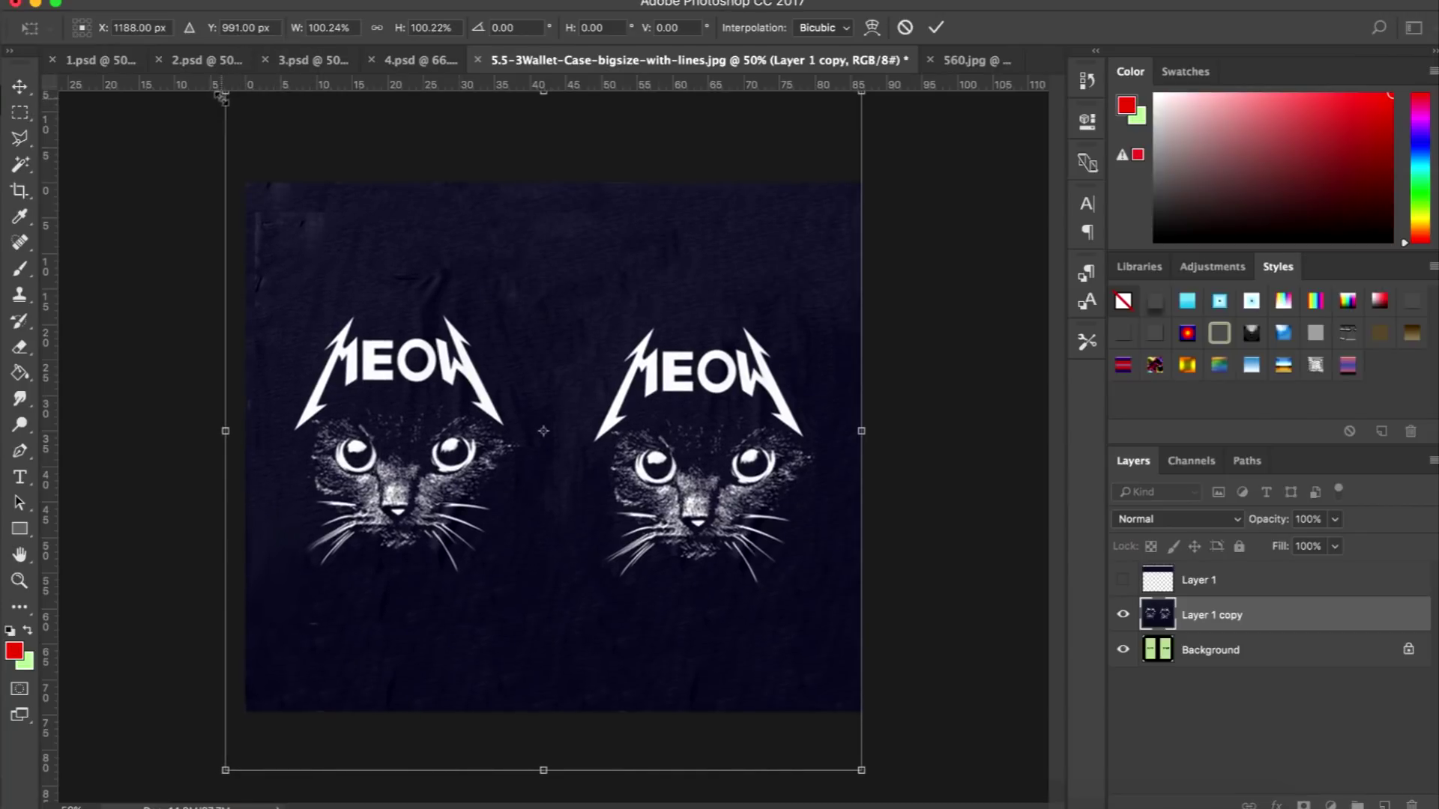
{"action": "left_click", "coordinate": [20, 86]}
{"action": "left_click", "coordinate": [903, 279]}
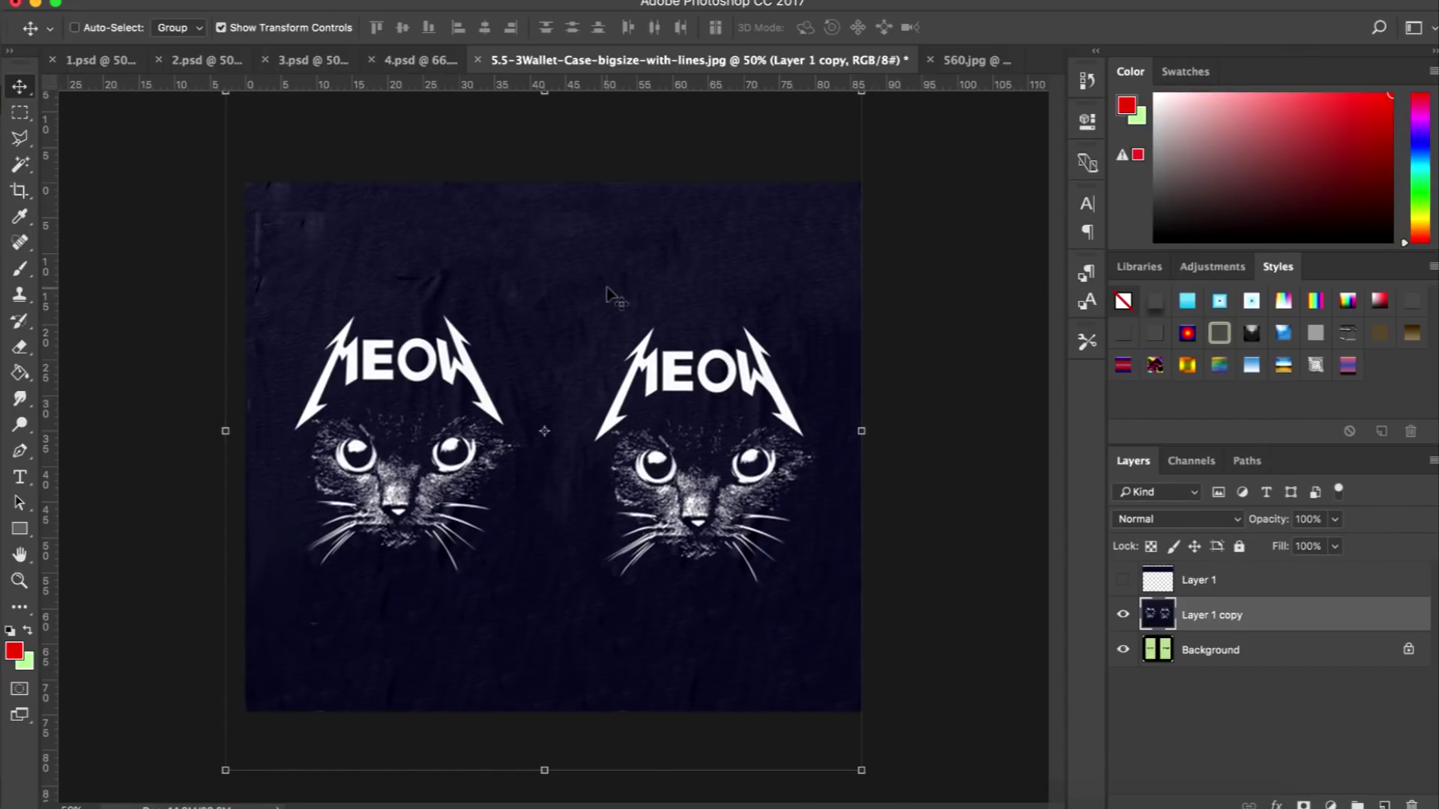
Lower Layer 1 copy's opacity to 65% and nudge the artwork slightly right to align the designs with the template panels.
{"action": "left_click_drag", "start_coordinate": [1336, 518], "coordinate": [1300, 545]}
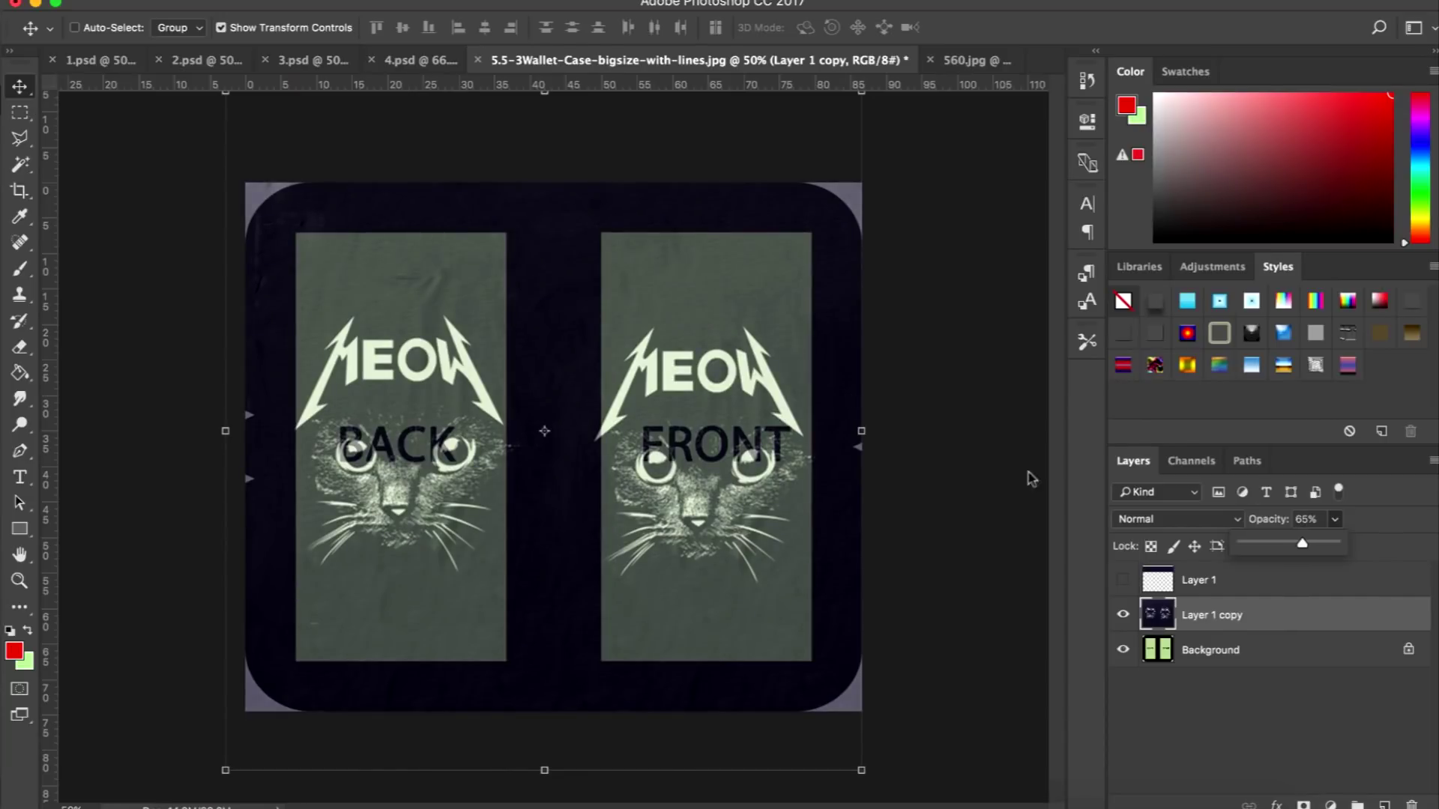
{"action": "left_click", "coordinate": [21, 110]}
{"action": "left_click", "coordinate": [20, 89]}
{"action": "key", "text": "Right"}
{"action": "key", "text": "Right"}
{"action": "key", "text": "Right"}
{"action": "key", "text": "Right"}
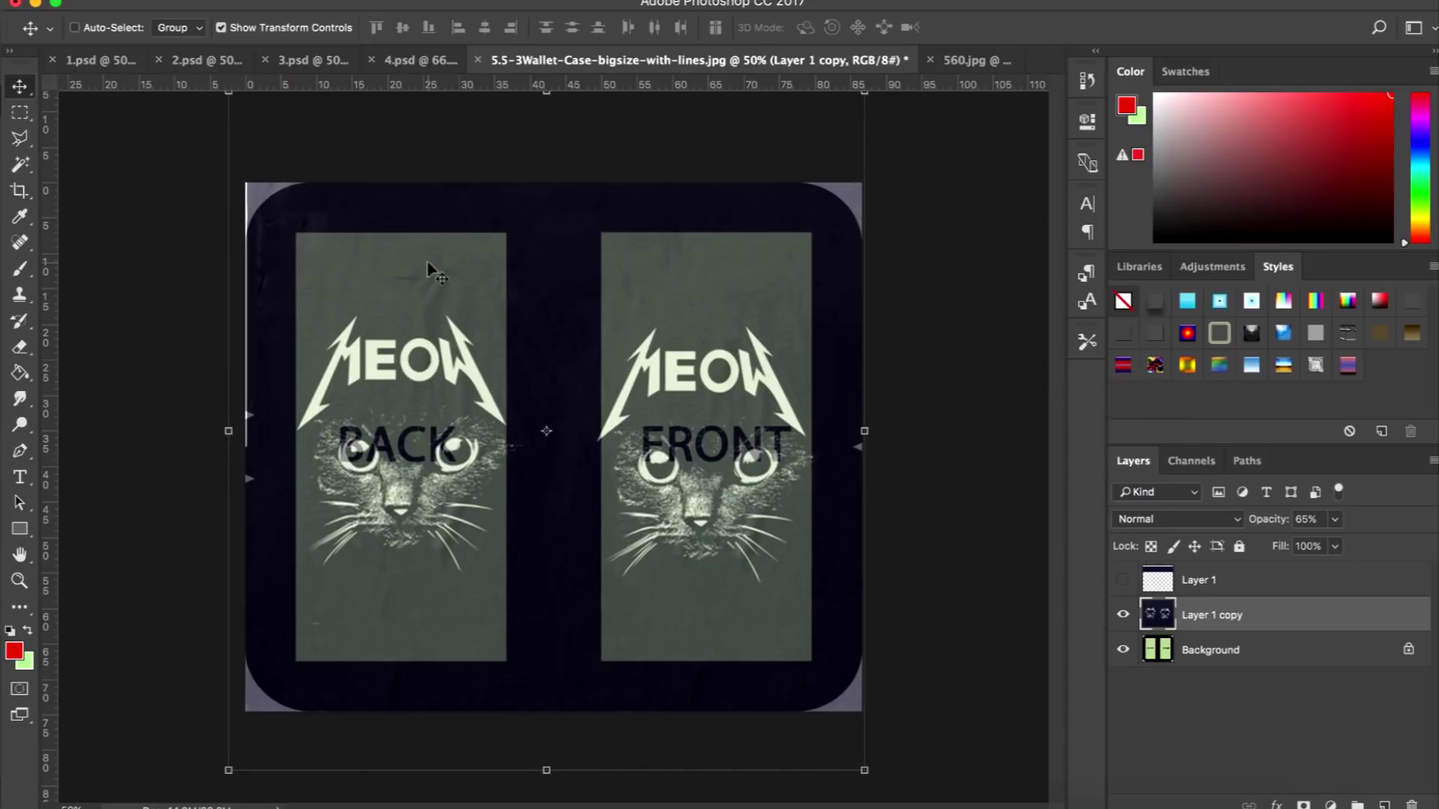
{"action": "key", "text": "Right"}
{"action": "key", "text": "Right"}
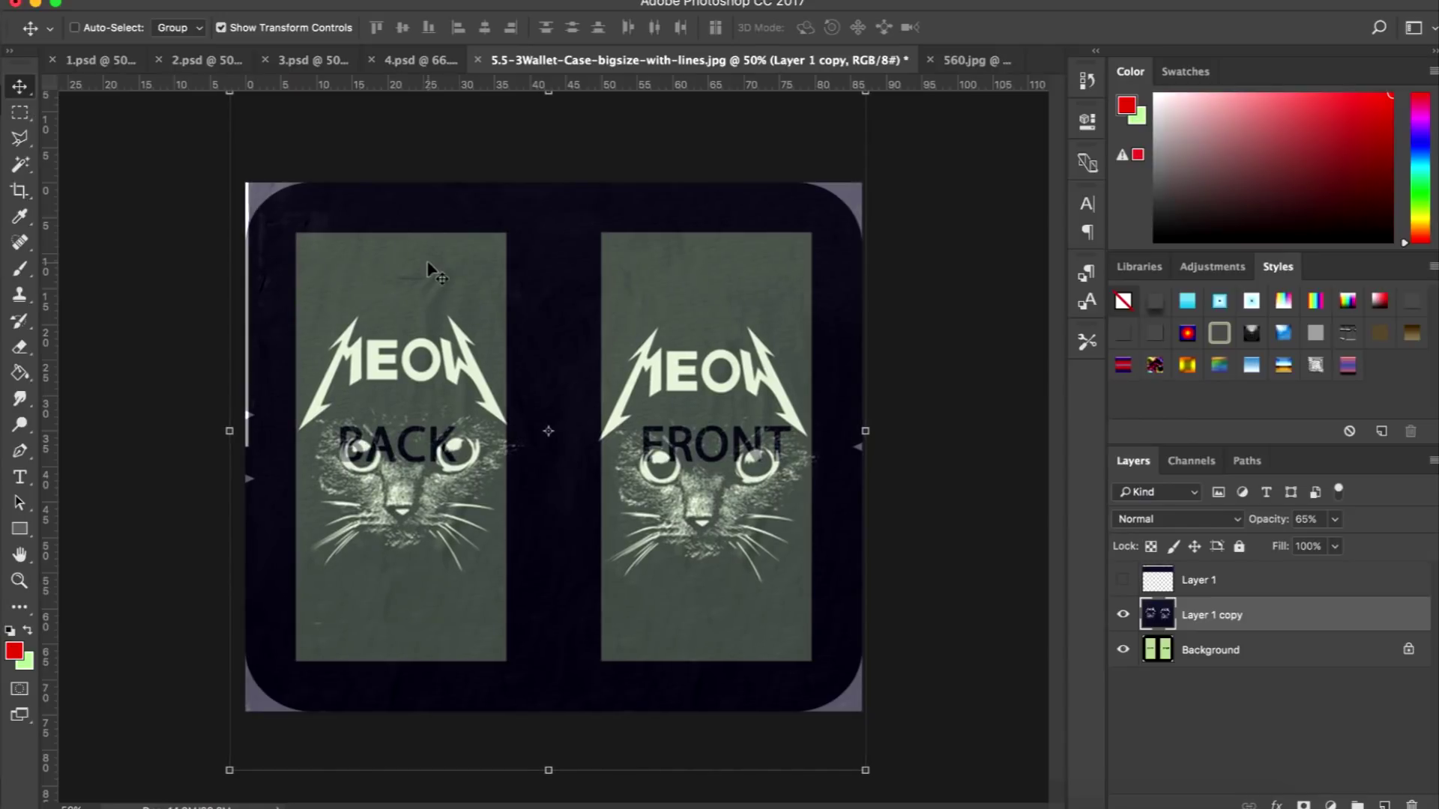
Restore the opacity of Layer 1 copy to 100%.
{"action": "left_click", "coordinate": [20, 112]}
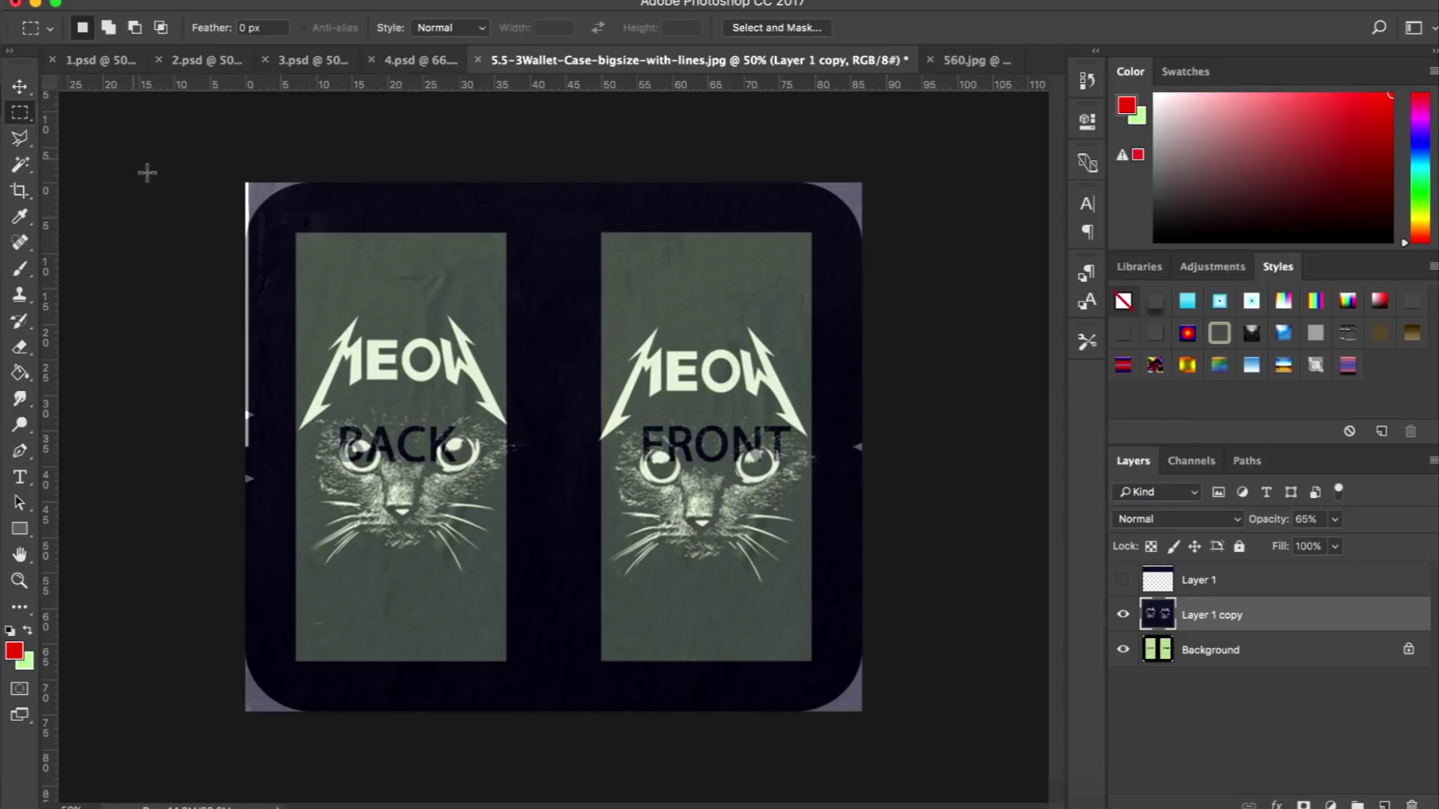
{"action": "left_click", "coordinate": [1336, 520]}
{"action": "left_click_drag", "start_coordinate": [1334, 545], "coordinate": [1366, 544]}
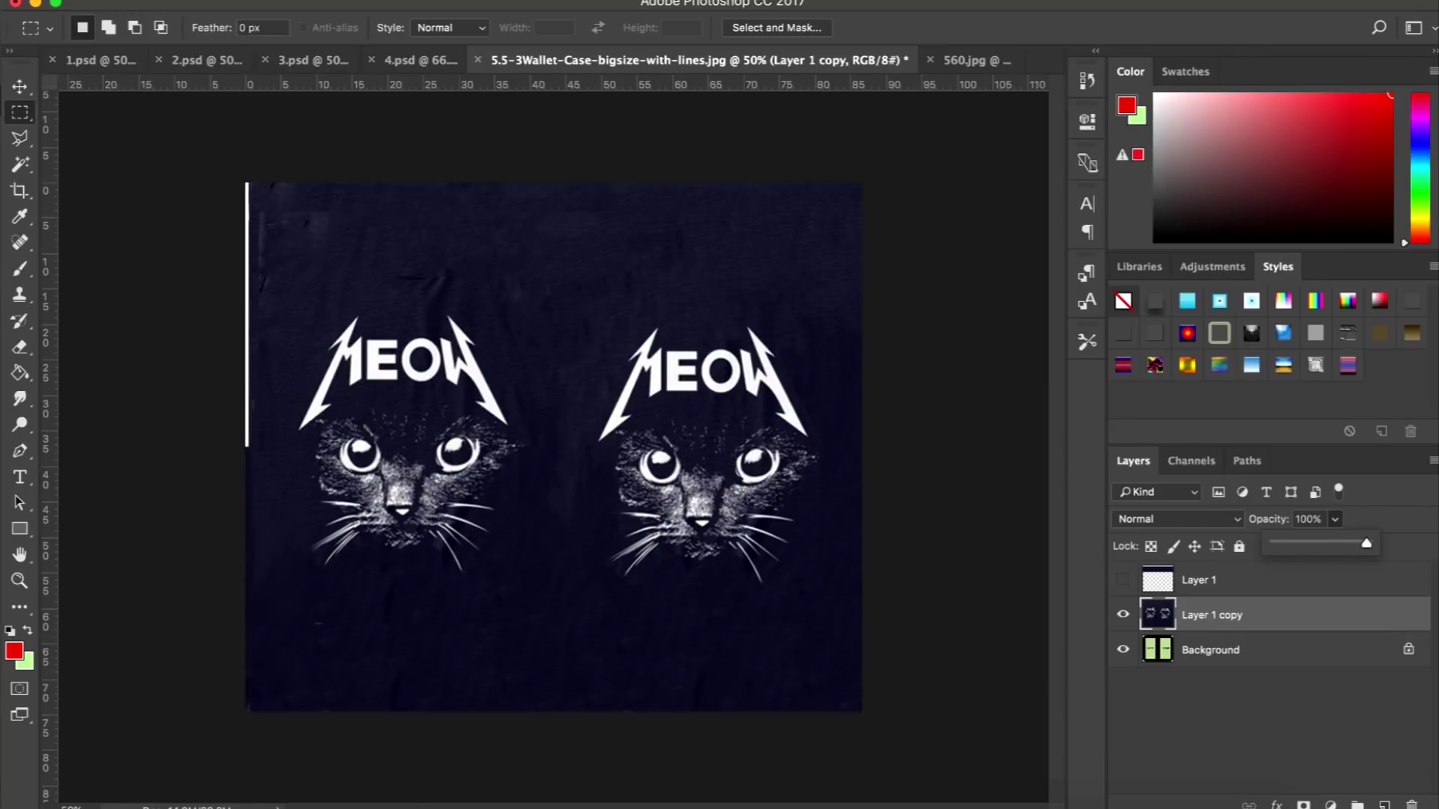
Select the white strip along the canvas's left edge and cover it, including the leftover thin line, with cloned fabric using the Clone Stamp.
{"action": "left_click_drag", "start_coordinate": [245, 182], "coordinate": [259, 453]}
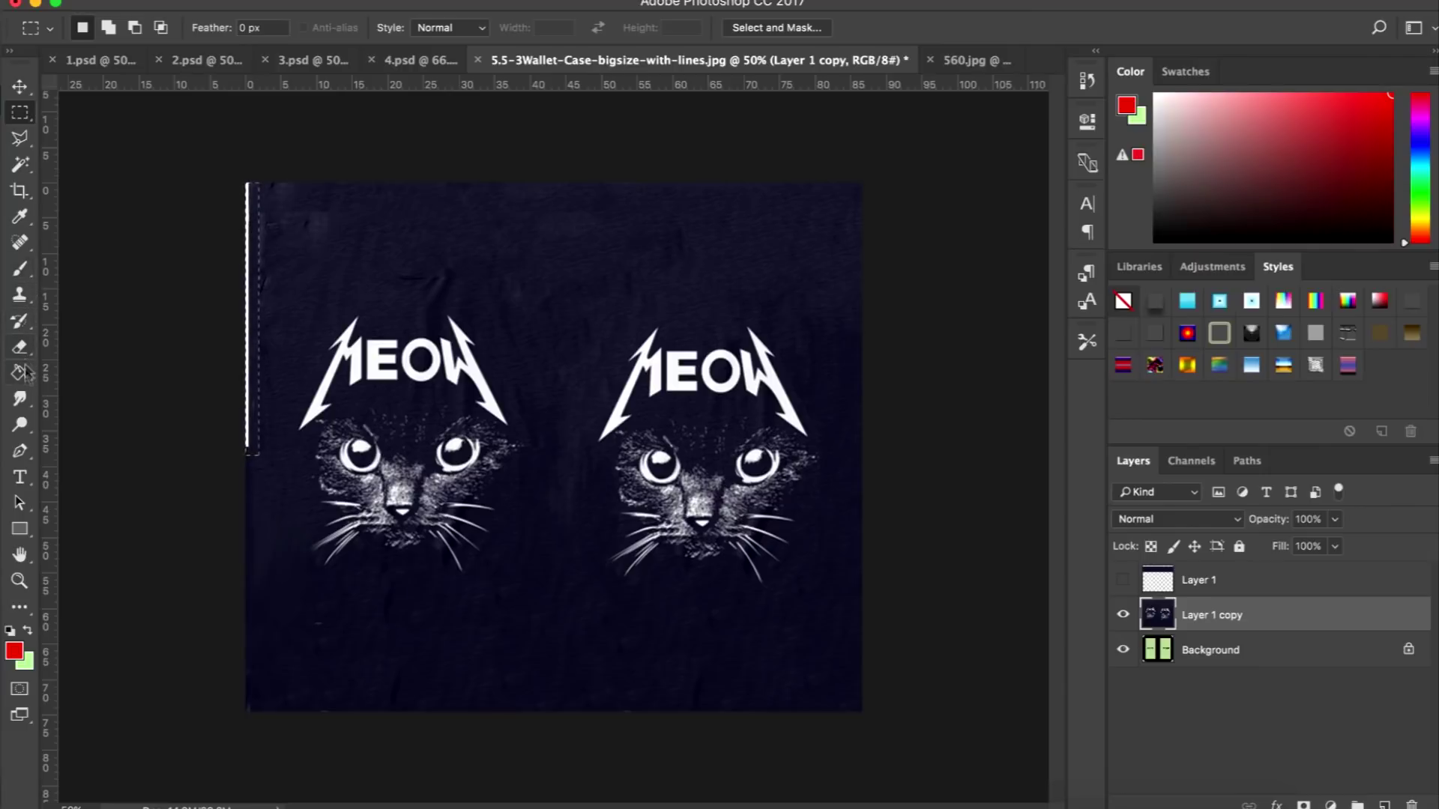
{"action": "left_click", "coordinate": [23, 296]}
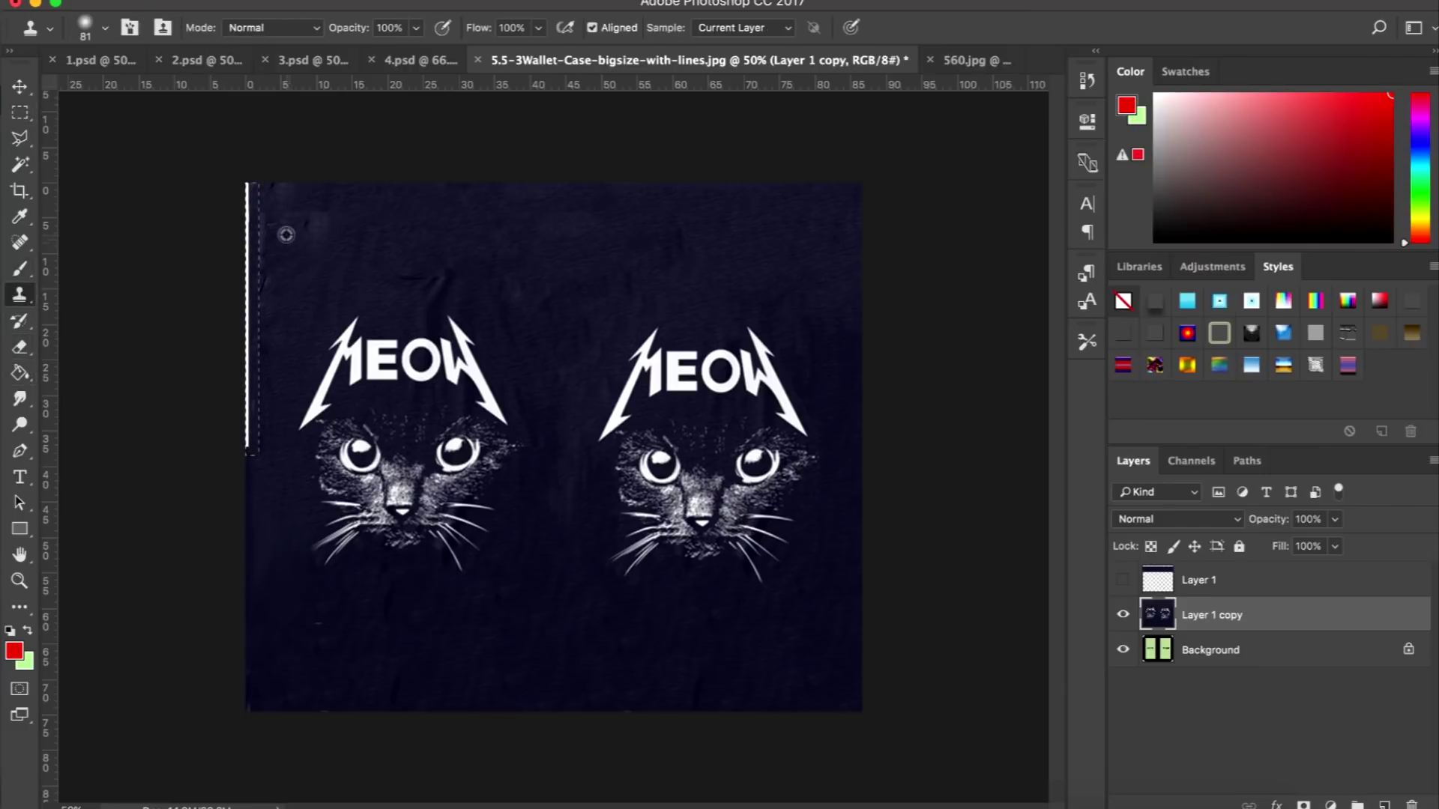
{"action": "left_click_drag", "start_coordinate": [248, 189], "coordinate": [248, 476]}
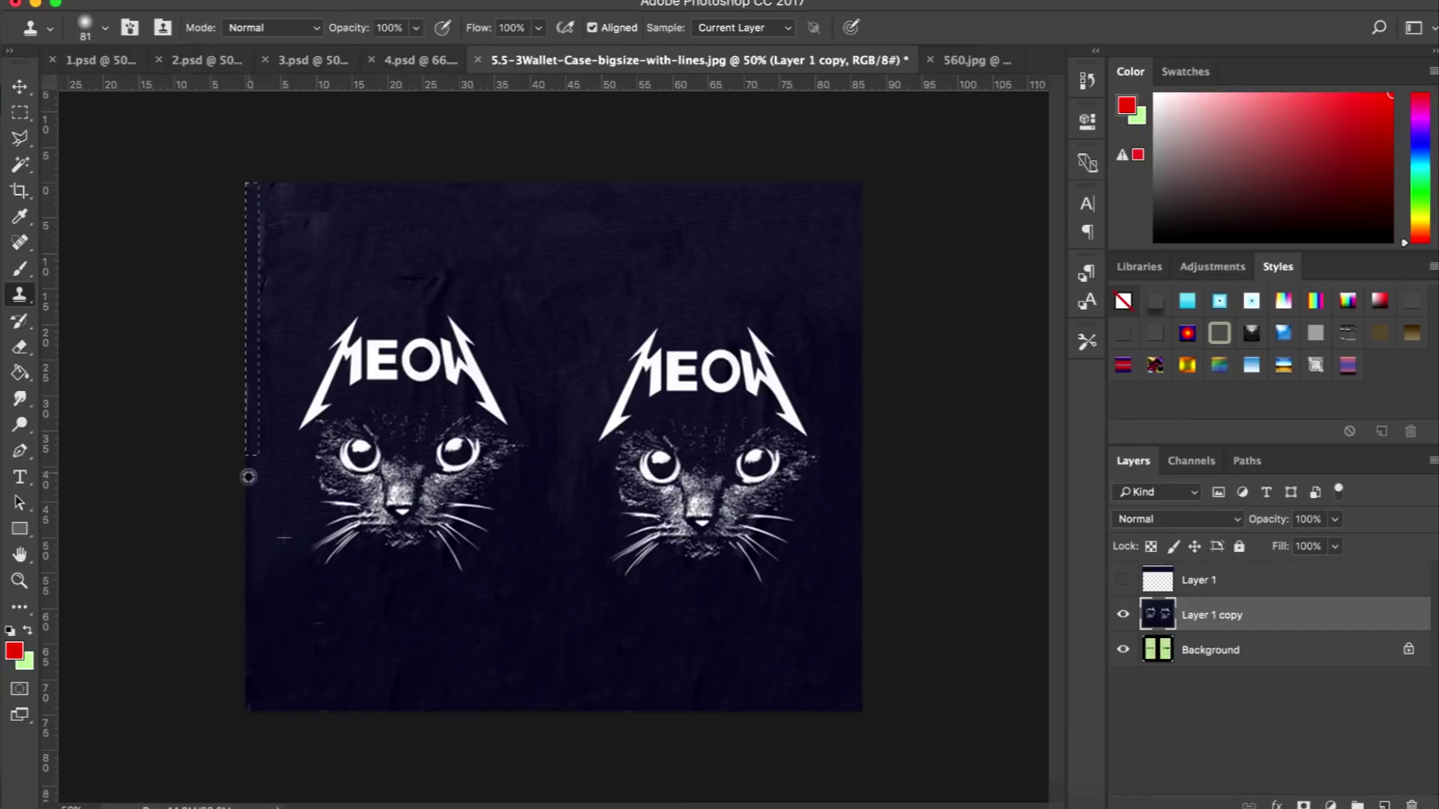
{"action": "key", "text": "m"}
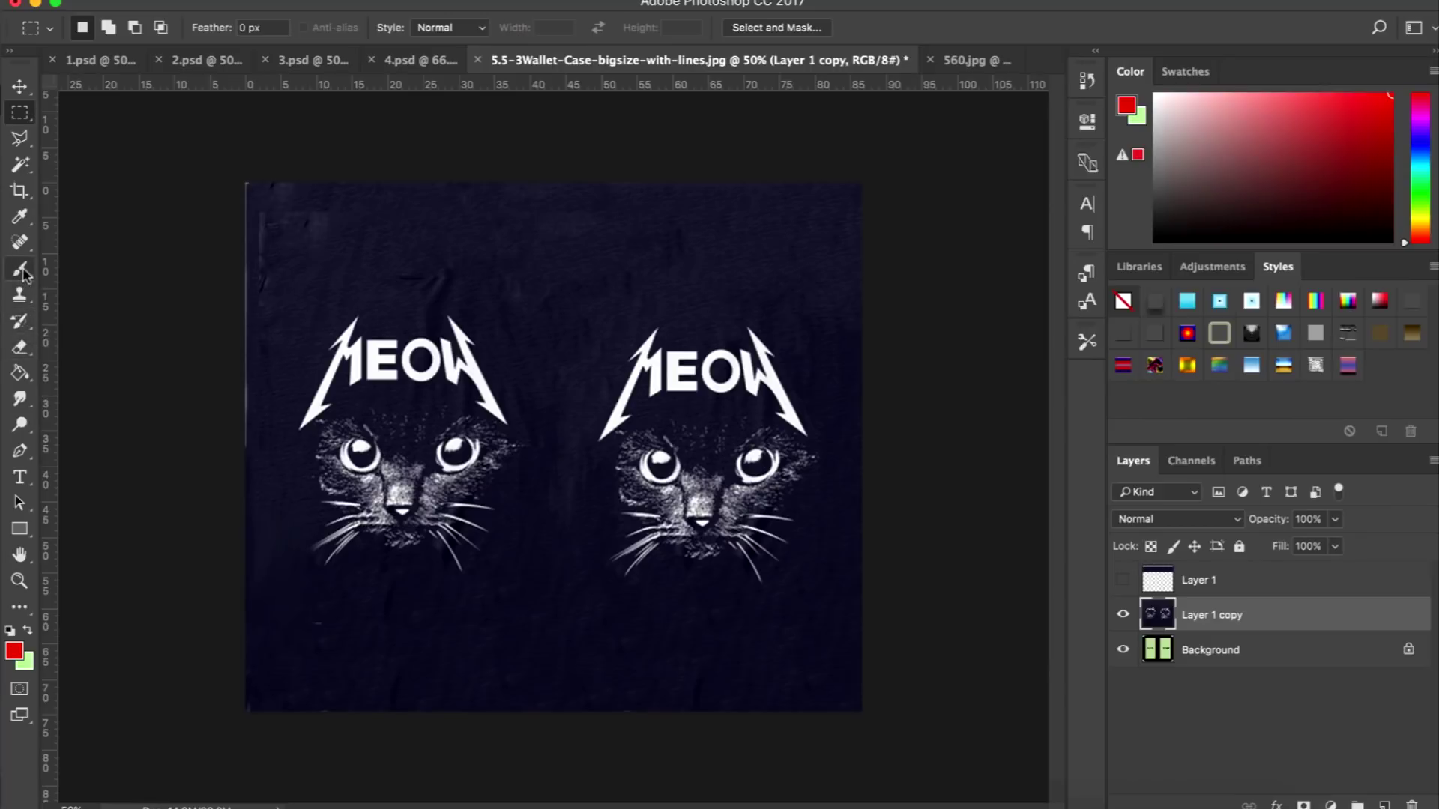
{"action": "left_click", "coordinate": [20, 295]}
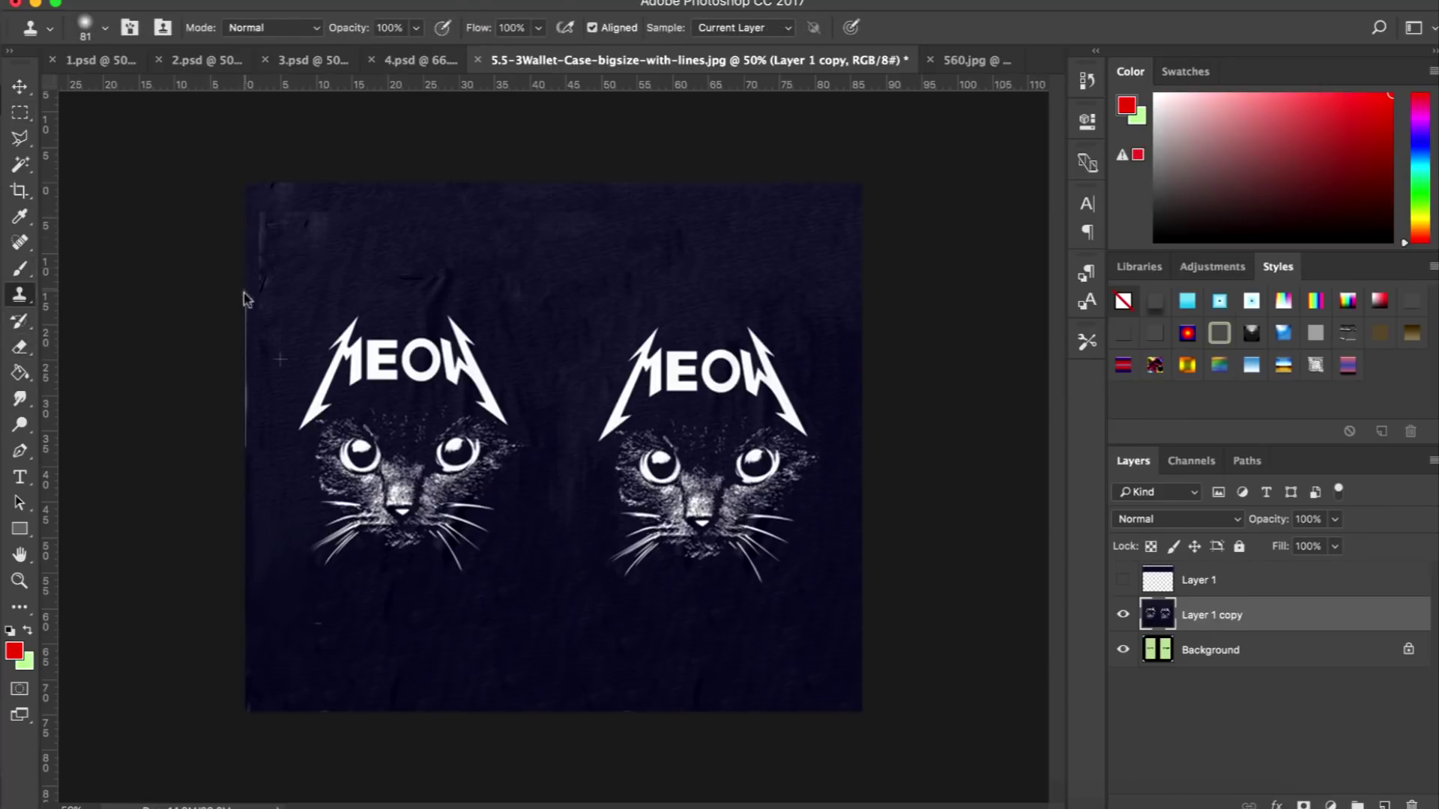
{"action": "left_click_drag", "start_coordinate": [245, 347], "coordinate": [249, 412]}
{"action": "left_click", "coordinate": [21, 112]}
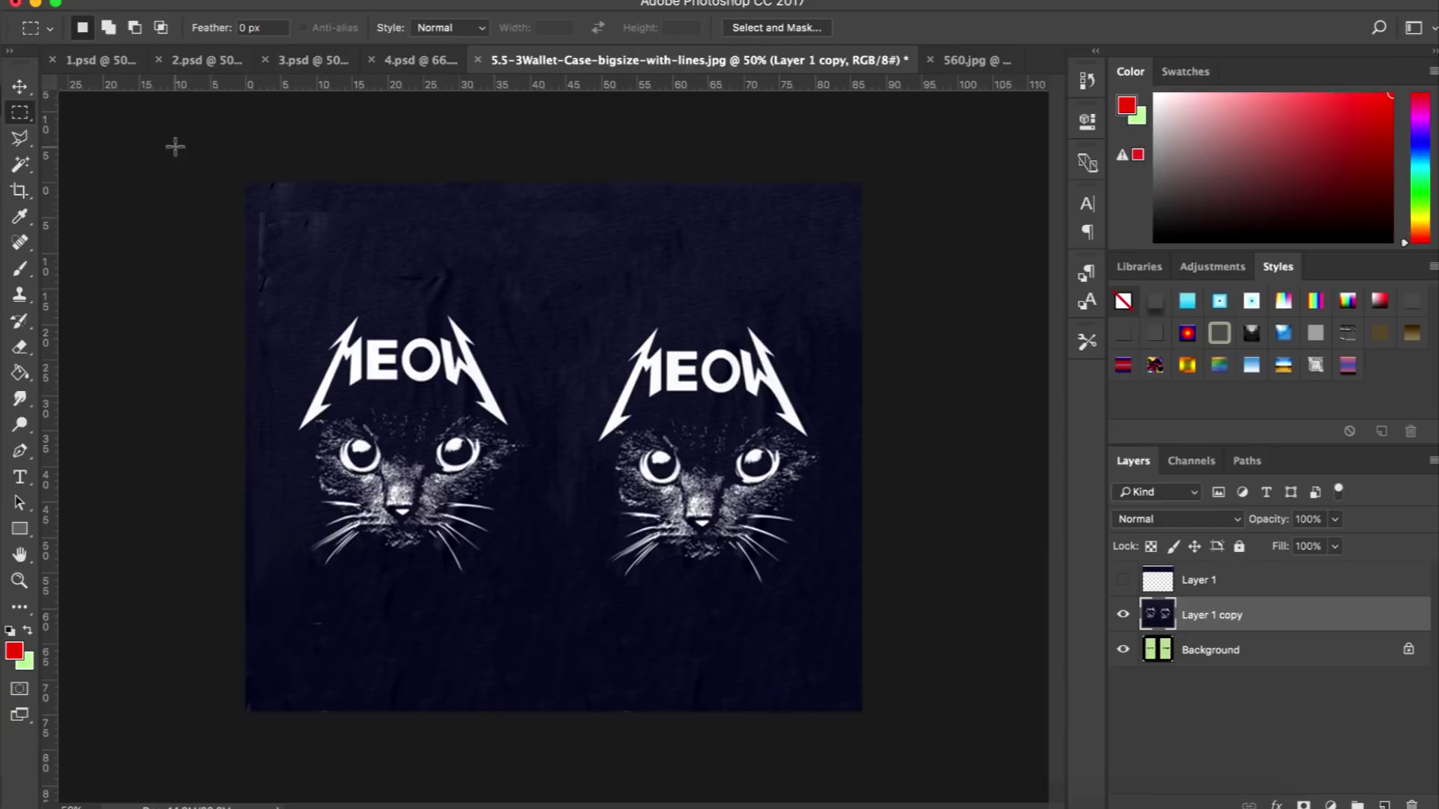
Clone fabric over the seams and creases near the top-left corner, above and between the MEOW designs, and along the left edge.
{"action": "left_click", "coordinate": [20, 293]}
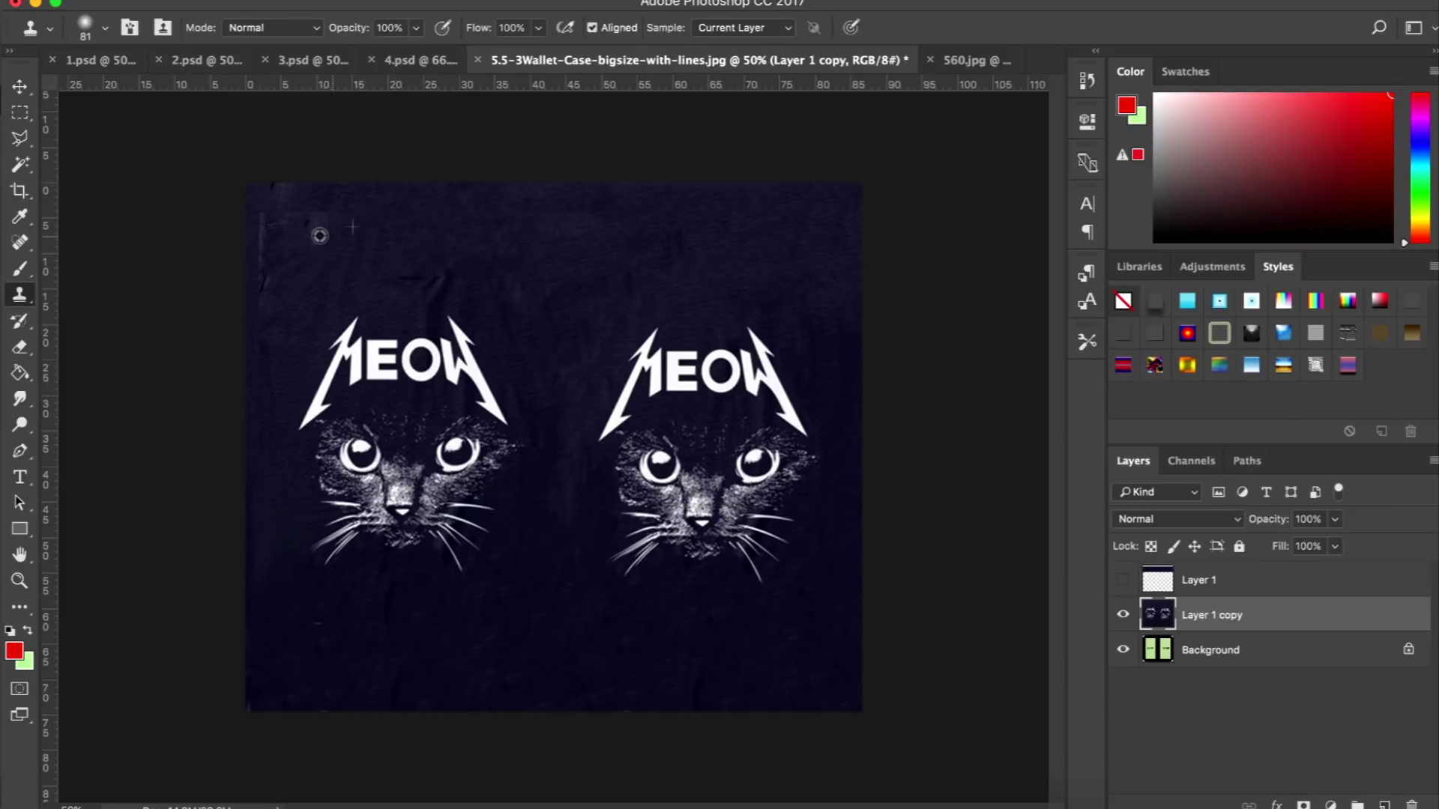
{"action": "left_click_drag", "start_coordinate": [261, 220], "coordinate": [344, 220]}
{"action": "mouse_move", "coordinate": [414, 283]}
{"action": "left_mouse_down"}
{"action": "mouse_move", "coordinate": [444, 286]}
{"action": "mouse_move", "coordinate": [419, 297]}
{"action": "mouse_move", "coordinate": [431, 325]}
{"action": "mouse_move", "coordinate": [572, 257]}
{"action": "left_mouse_up"}
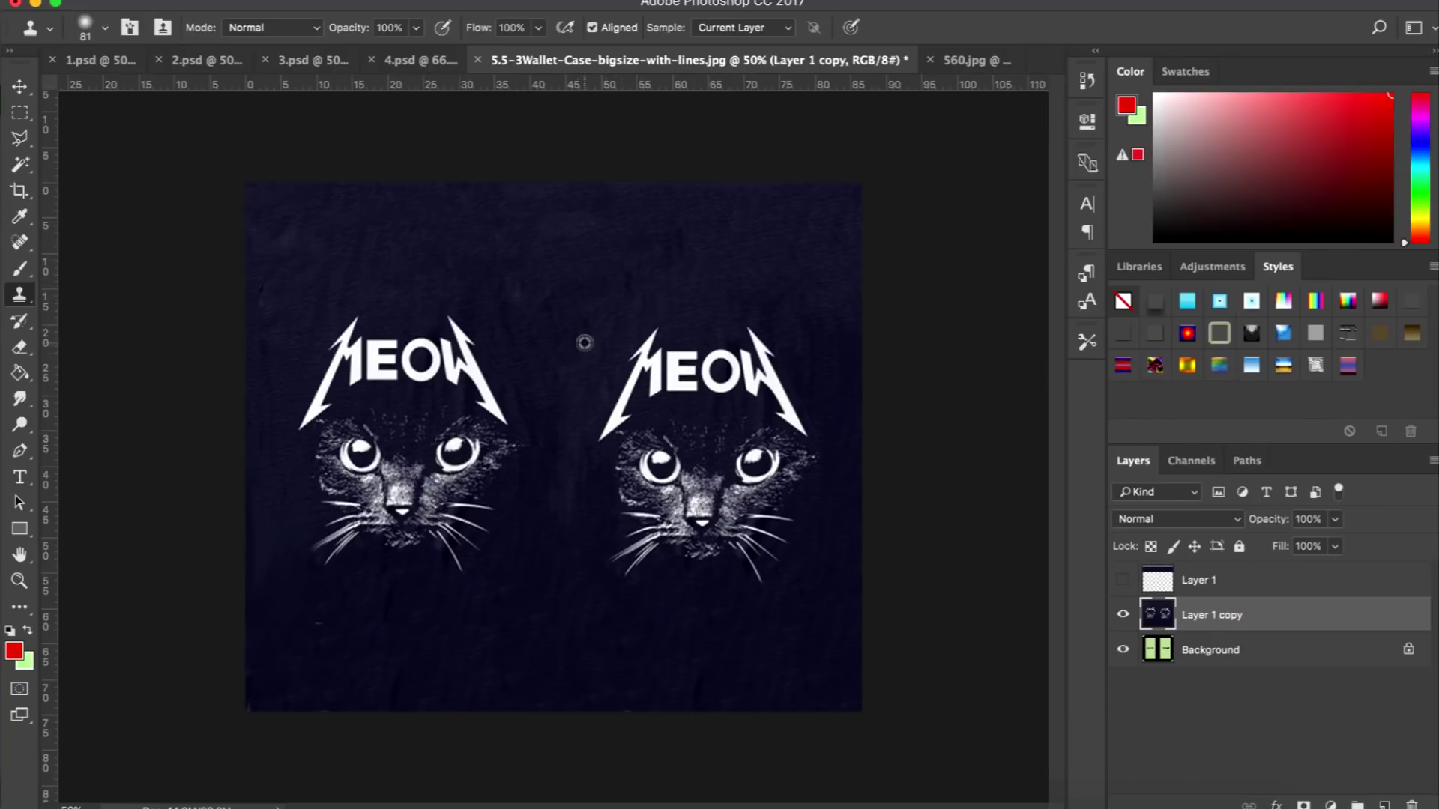
{"action": "mouse_move", "coordinate": [514, 282]}
{"action": "left_mouse_down"}
{"action": "mouse_move", "coordinate": [483, 286]}
{"action": "mouse_move", "coordinate": [505, 336]}
{"action": "left_mouse_up"}
{"action": "left_click_drag", "start_coordinate": [289, 232], "coordinate": [266, 237]}
{"action": "mouse_move", "coordinate": [253, 532]}
{"action": "left_mouse_down"}
{"action": "mouse_move", "coordinate": [259, 543]}
{"action": "mouse_move", "coordinate": [250, 520]}
{"action": "left_mouse_up"}
Delete the hidden Layer 1 and toggle the visibility of the remaining artwork layer off and on to check it against the template.
{"action": "left_click", "coordinate": [1143, 583]}
{"action": "key", "text": "Delete"}
{"action": "left_click", "coordinate": [1123, 579]}
{"action": "left_click", "coordinate": [1122, 581]}
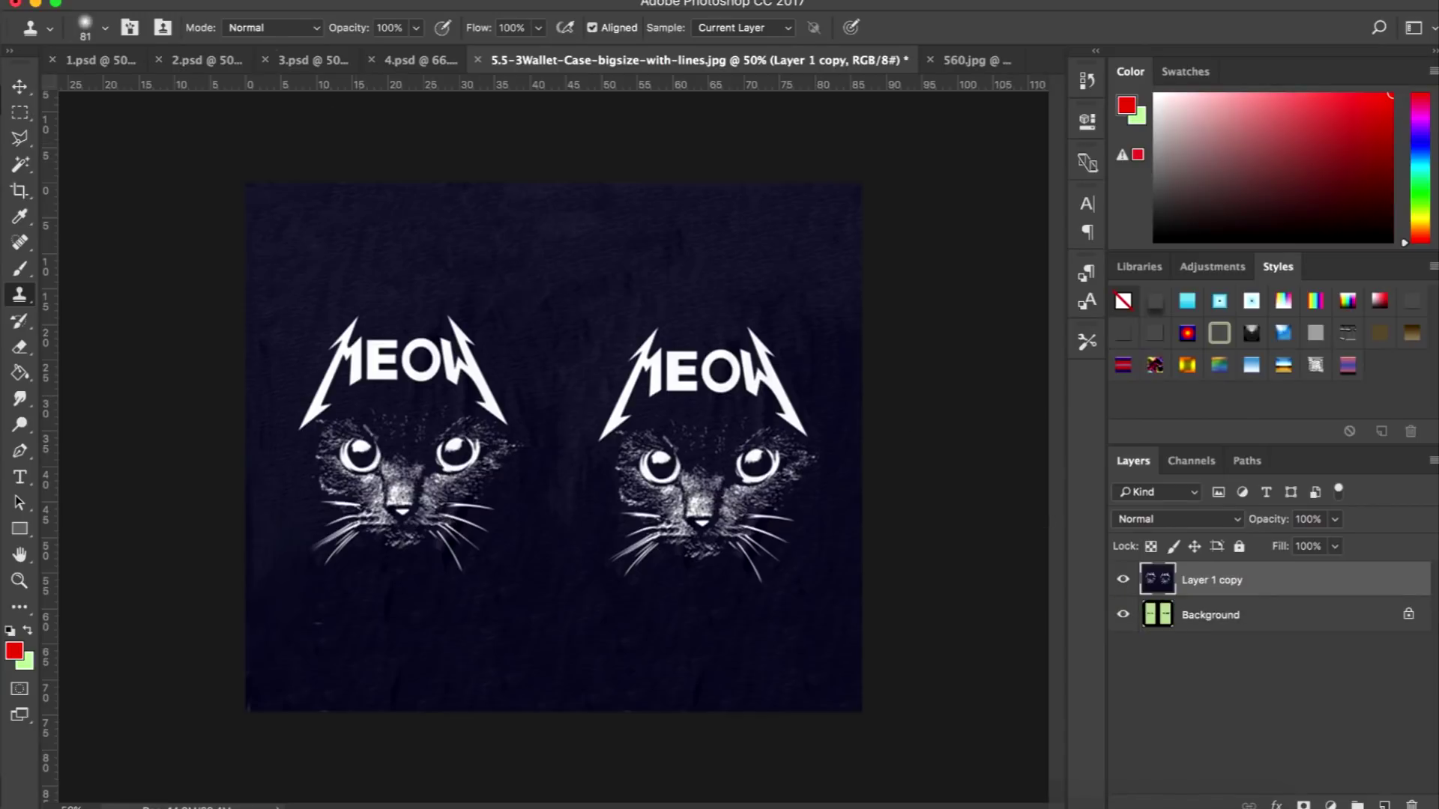
Export the artwork for web as a High-quality JPEG and save it as cats.jpg in the Downloads folder.
{"action": "left_click", "coordinate": [184, 0]}
{"action": "mouse_move", "coordinate": [266, 253]}
{"action": "left_click", "coordinate": [493, 338]}
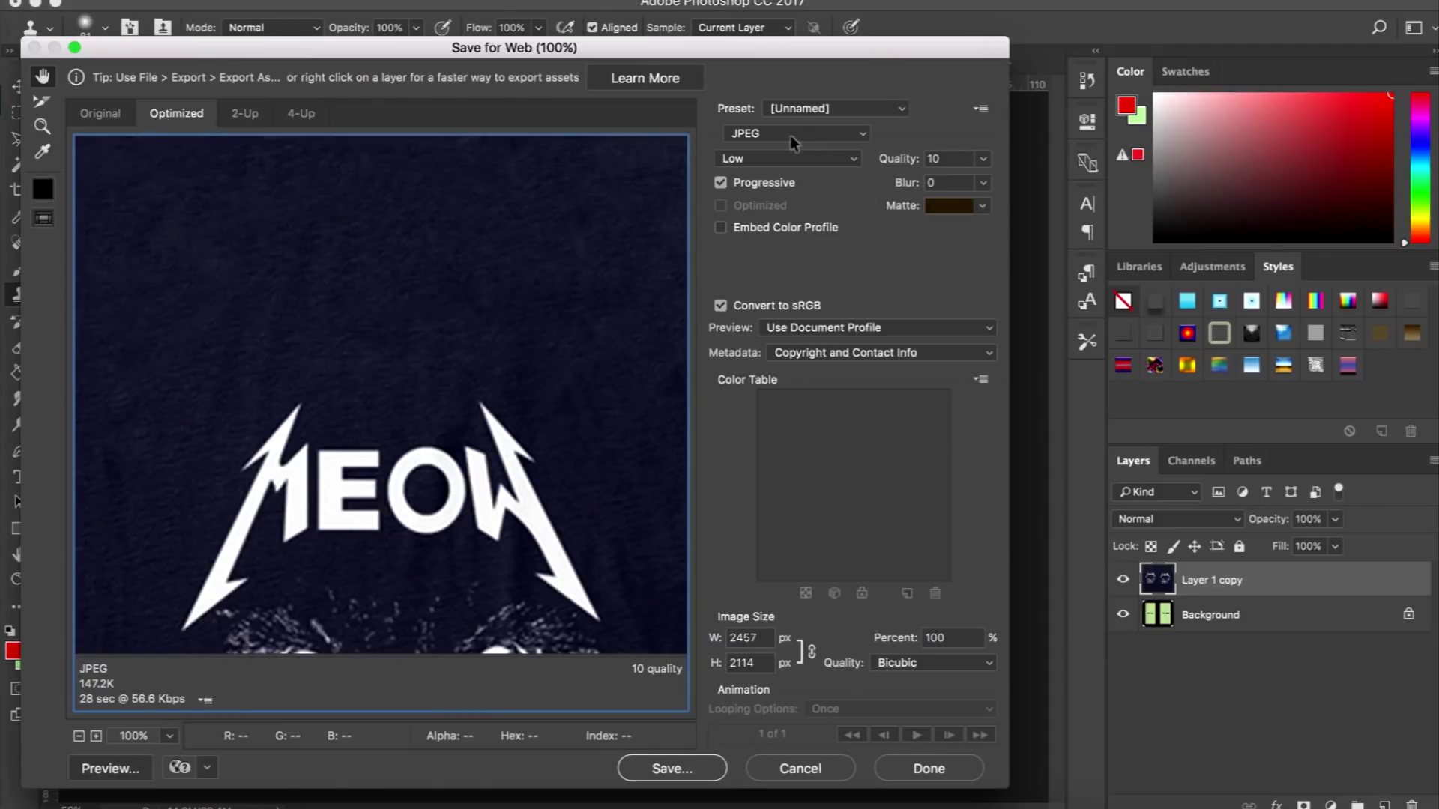
{"action": "left_click", "coordinate": [785, 158]}
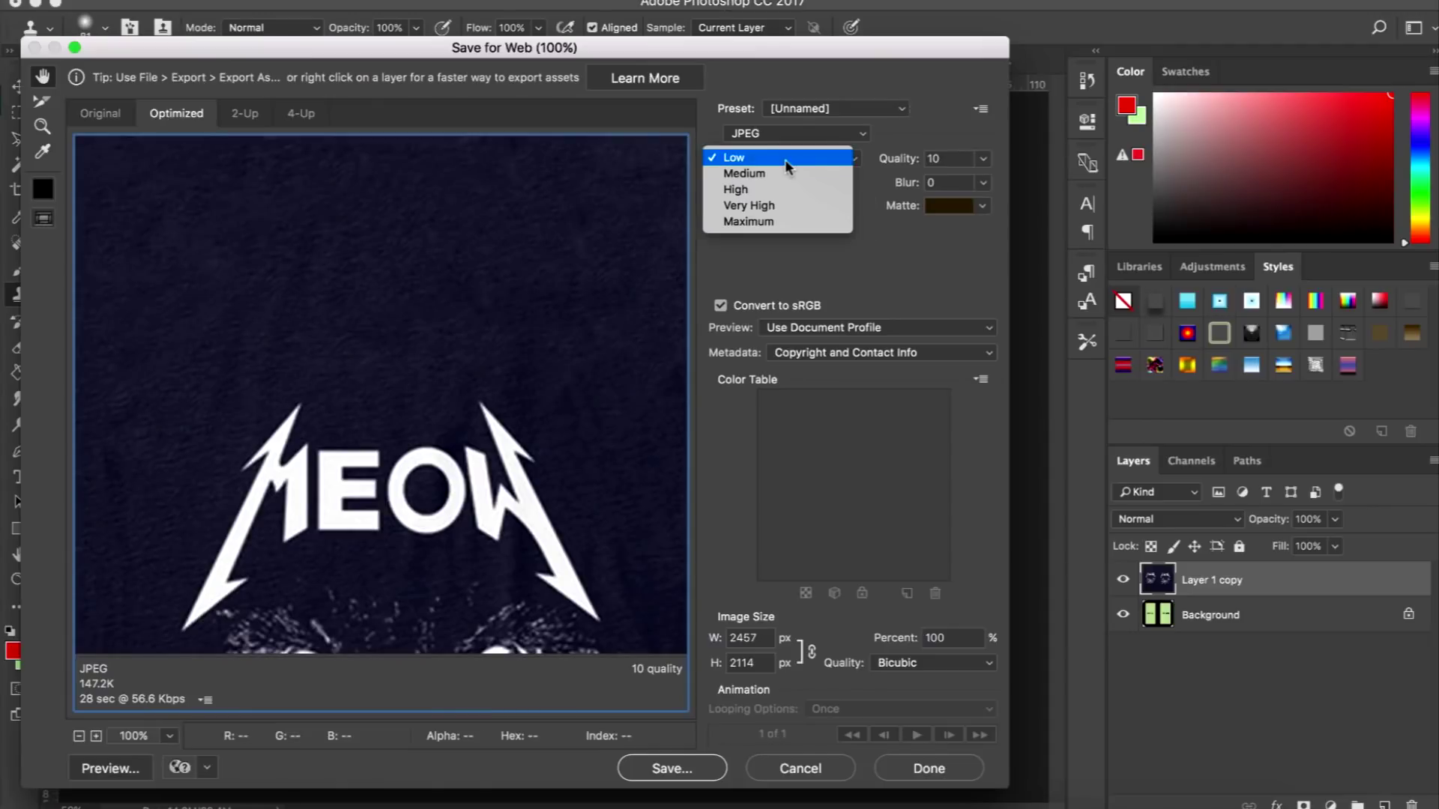
{"action": "left_click", "coordinate": [768, 199]}
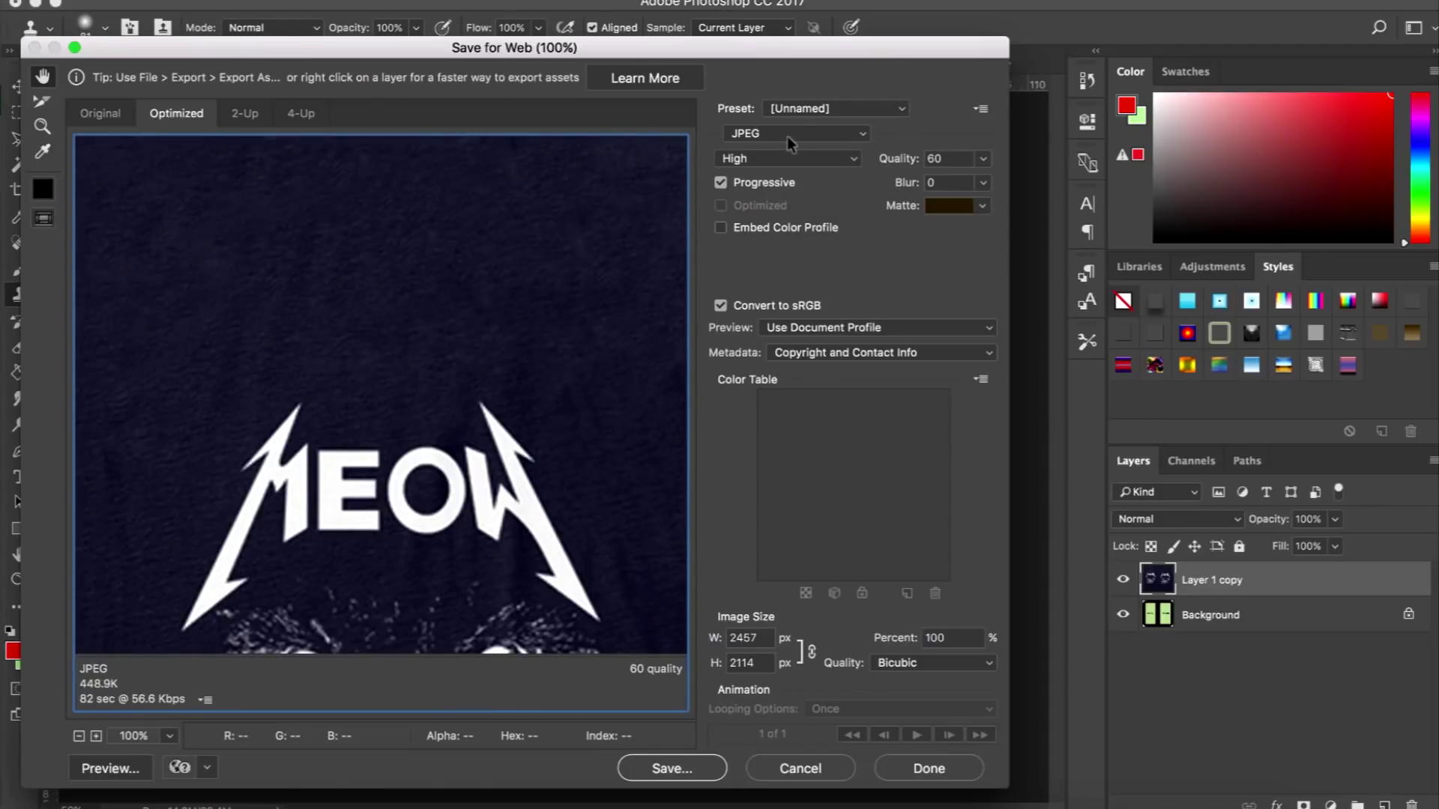
{"action": "left_click", "coordinate": [660, 766]}
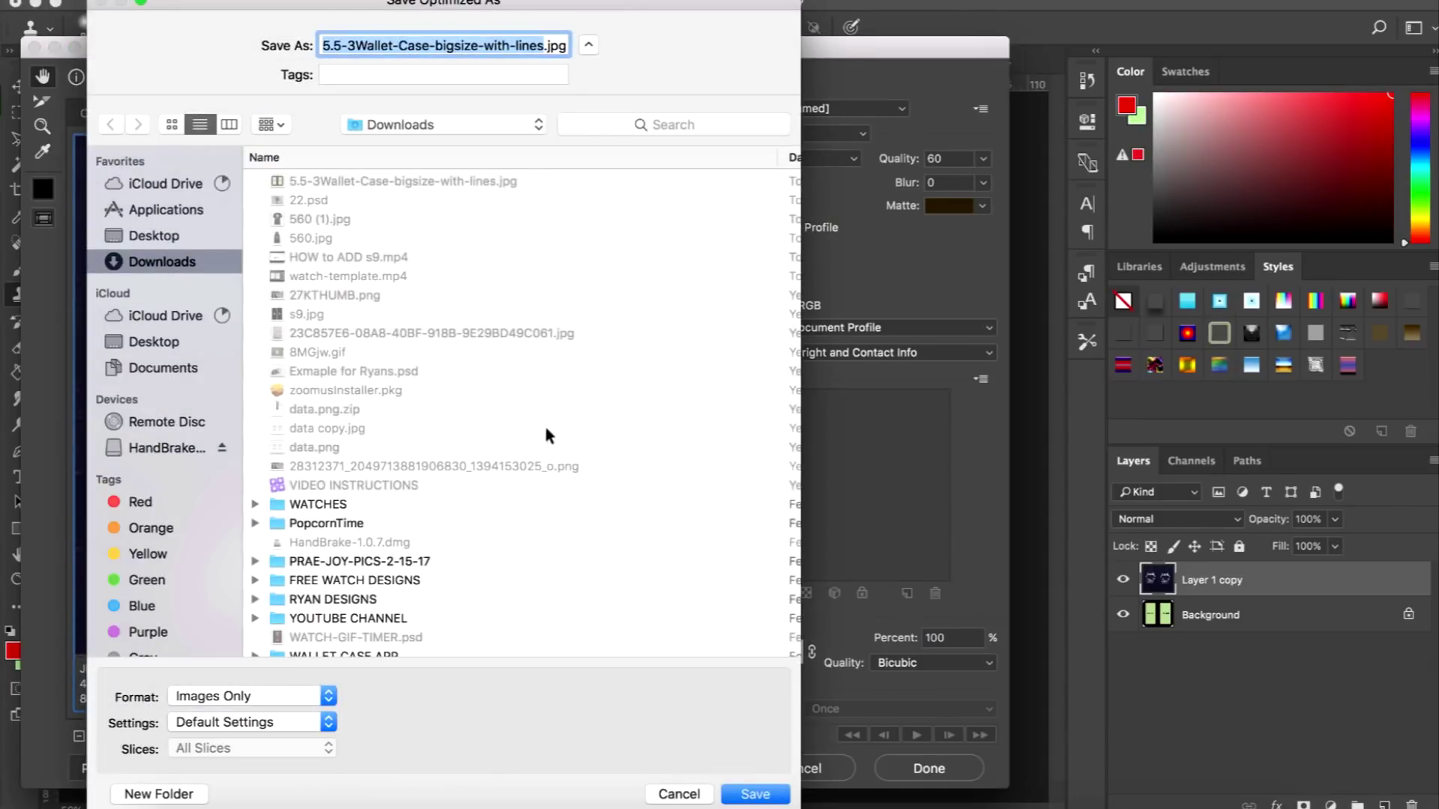
{"action": "type", "text": "cat"}
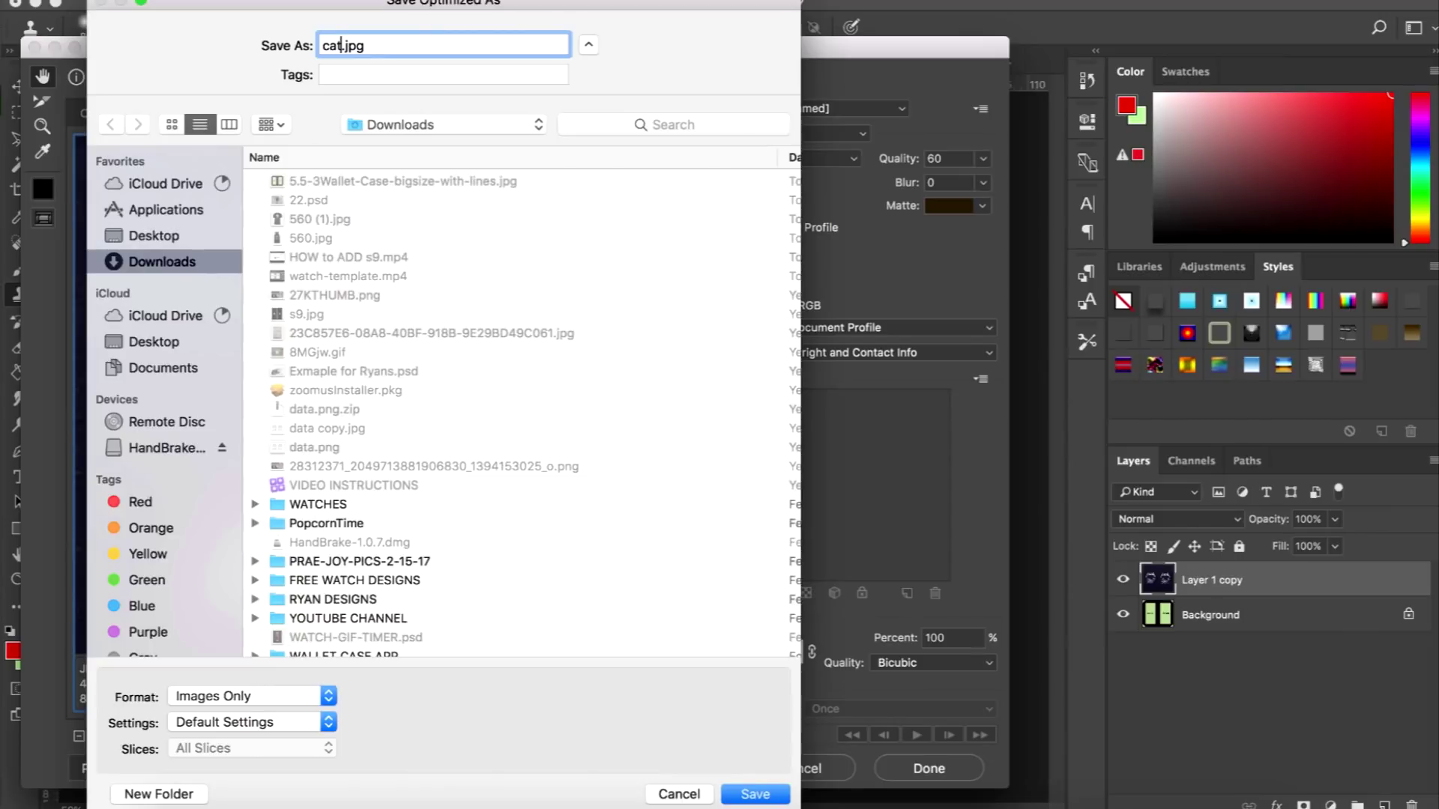
{"action": "key", "text": "Return"}
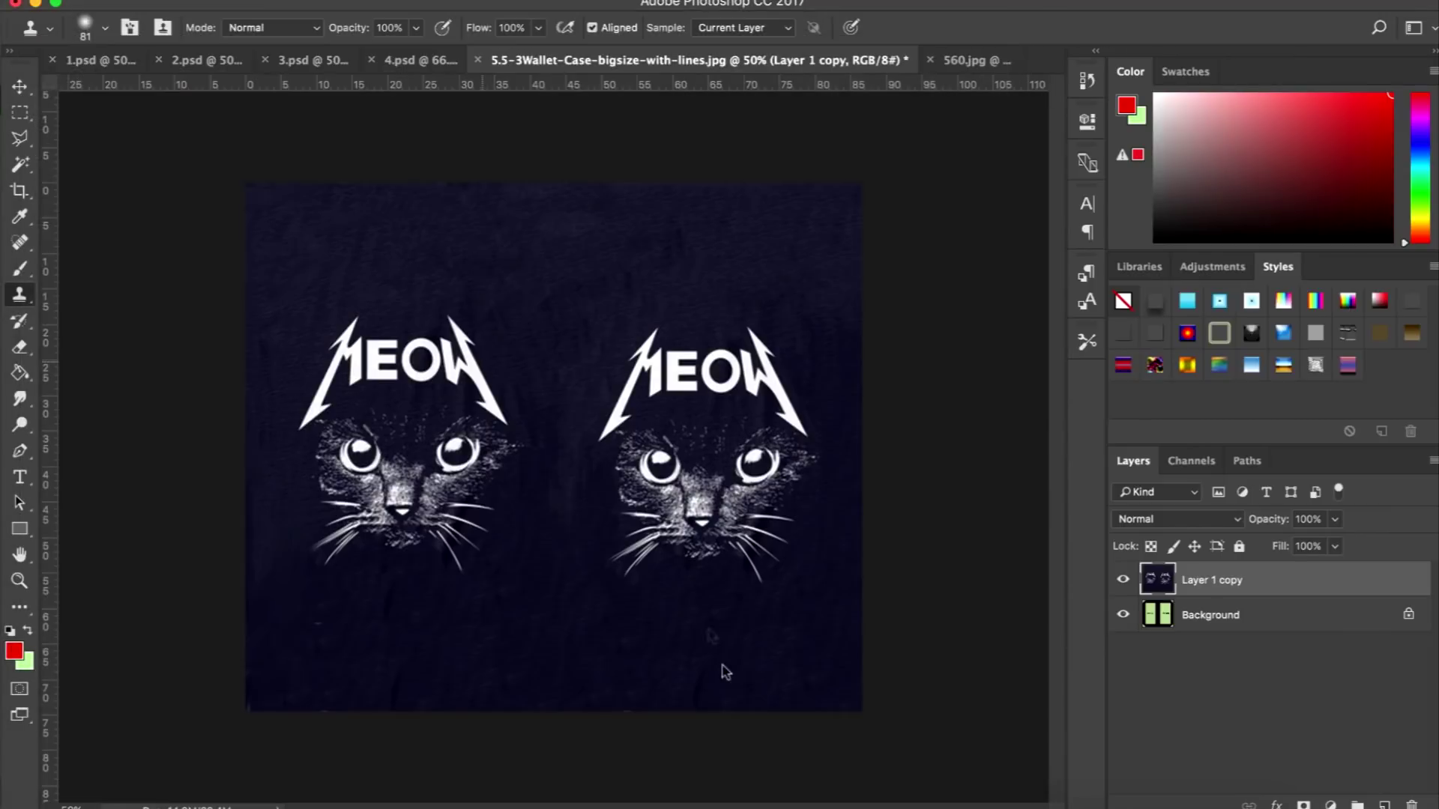
Switch to Chrome and open the Printed Pleasures store's Shopify admin in a new tab using its base URL followed by admin.
{"action": "left_click", "coordinate": [1124, 803]}
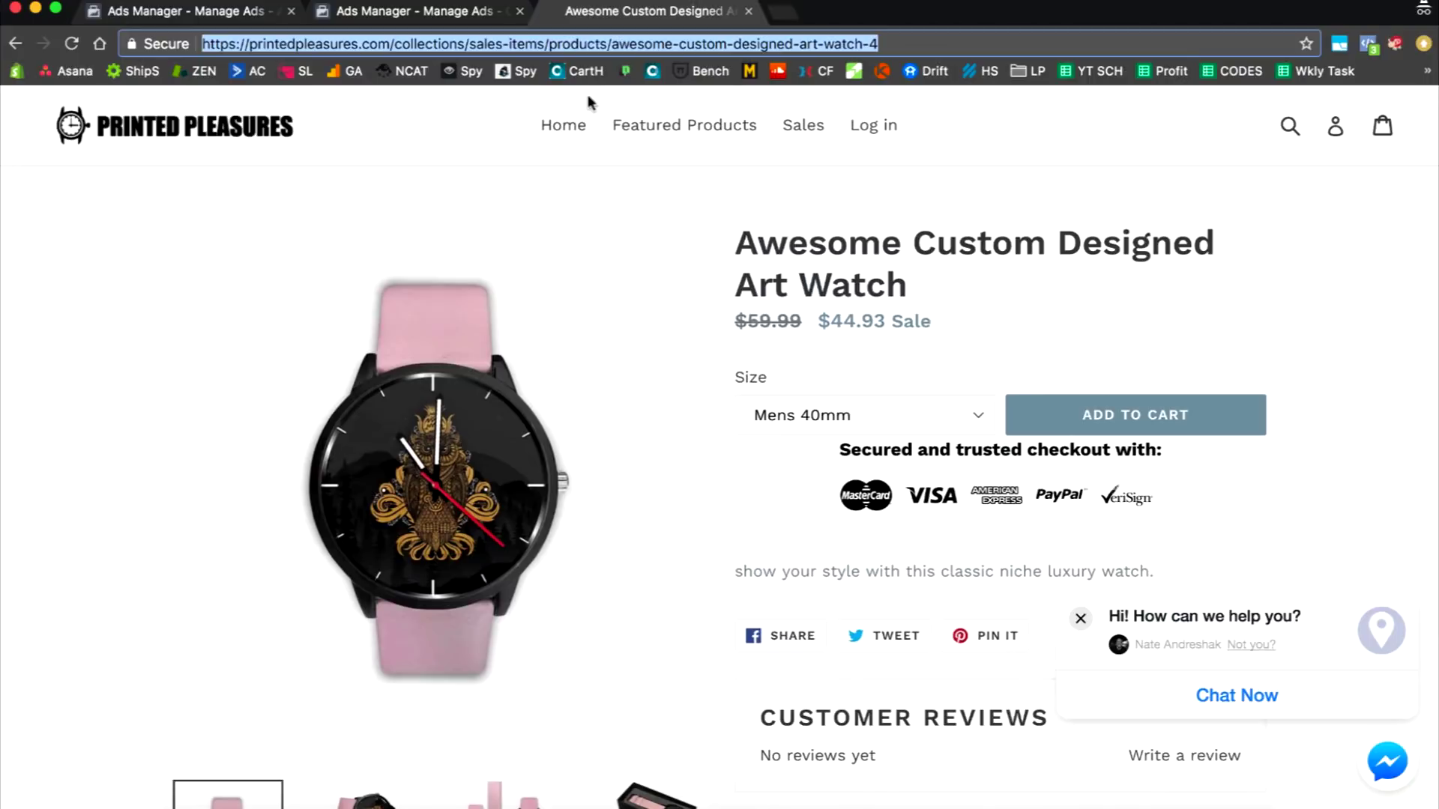
{"action": "left_click", "coordinate": [365, 44]}
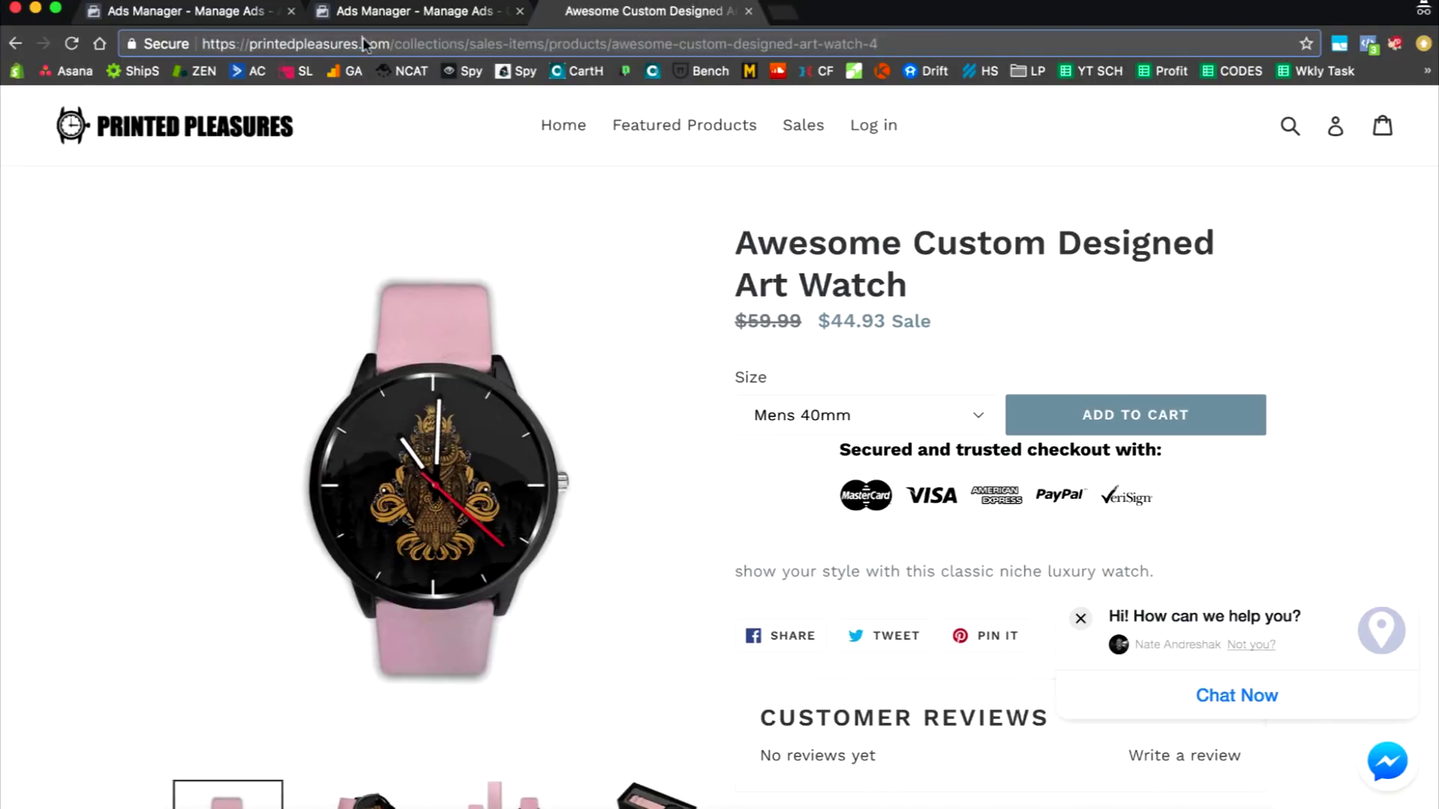
{"action": "left_click_drag", "start_coordinate": [393, 44], "coordinate": [201, 44]}
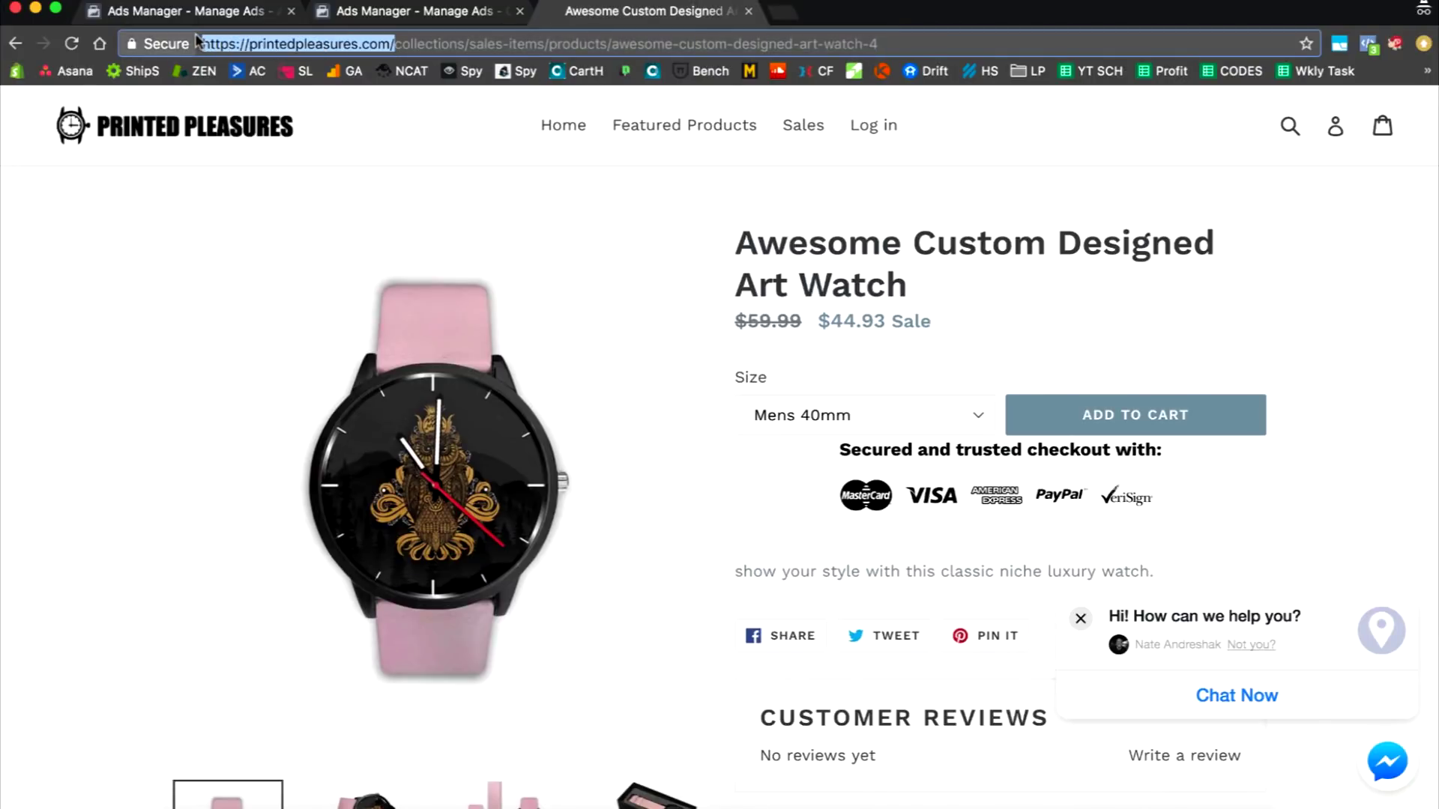
{"action": "key", "text": "super+c"}
{"action": "left_click", "coordinate": [782, 12]}
{"action": "key", "text": "super+v"}
{"action": "type", "text": "admin"}
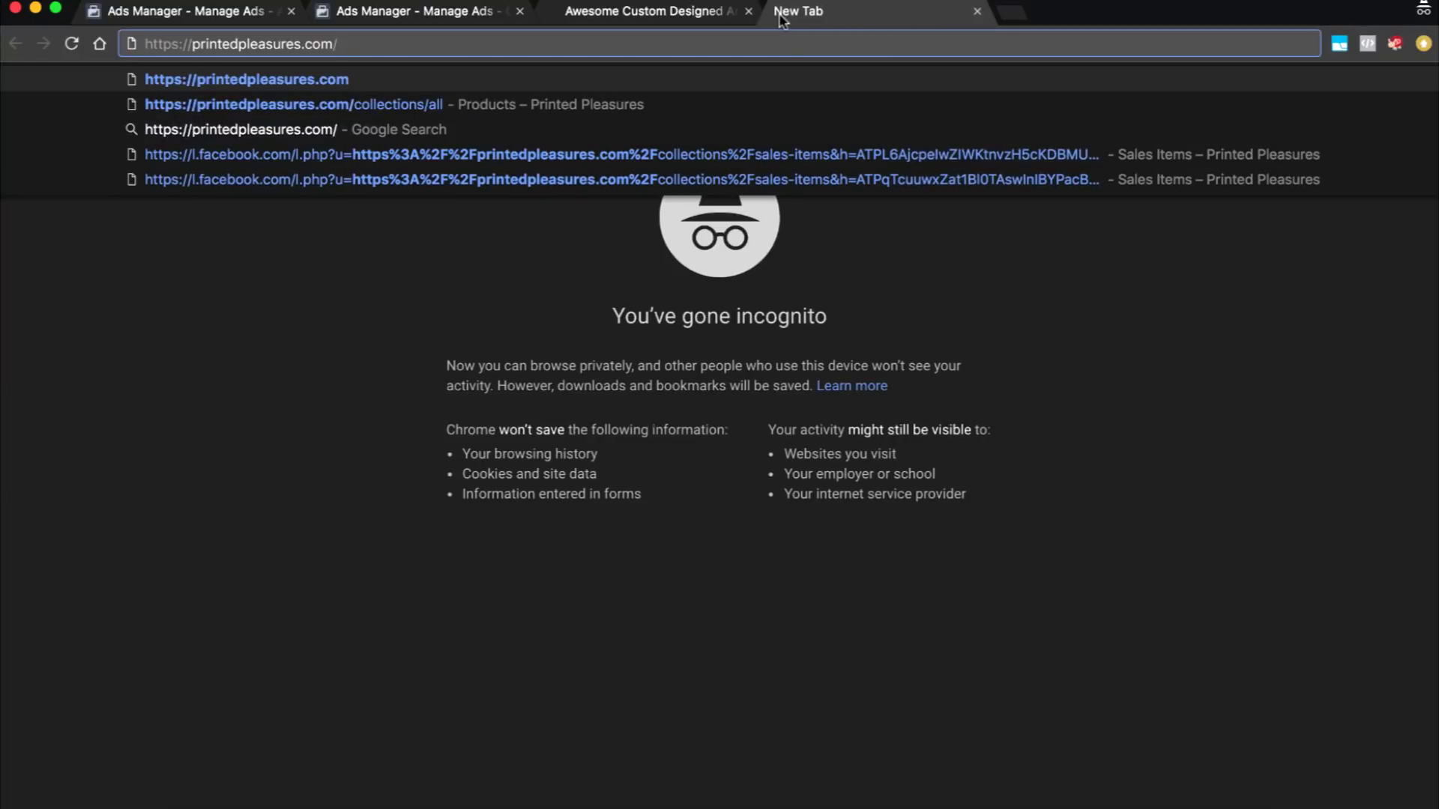
{"action": "key", "text": "Return"}
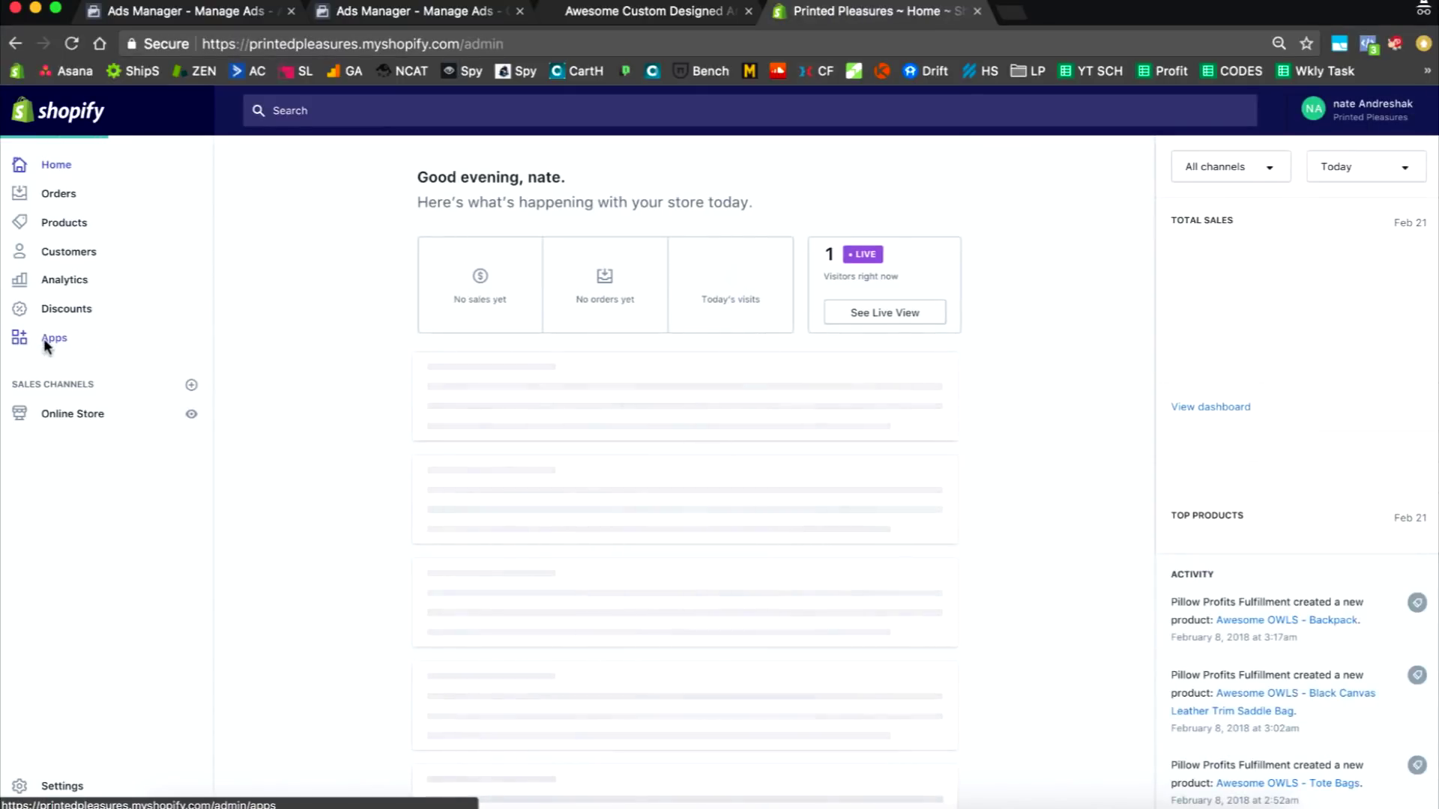
Open the WC Fulfillment app from the store's installed apps and start creating a new wallet case product.
{"action": "scroll", "coordinate": [684, 584], "scroll_direction": "down", "scroll_amount": 6}
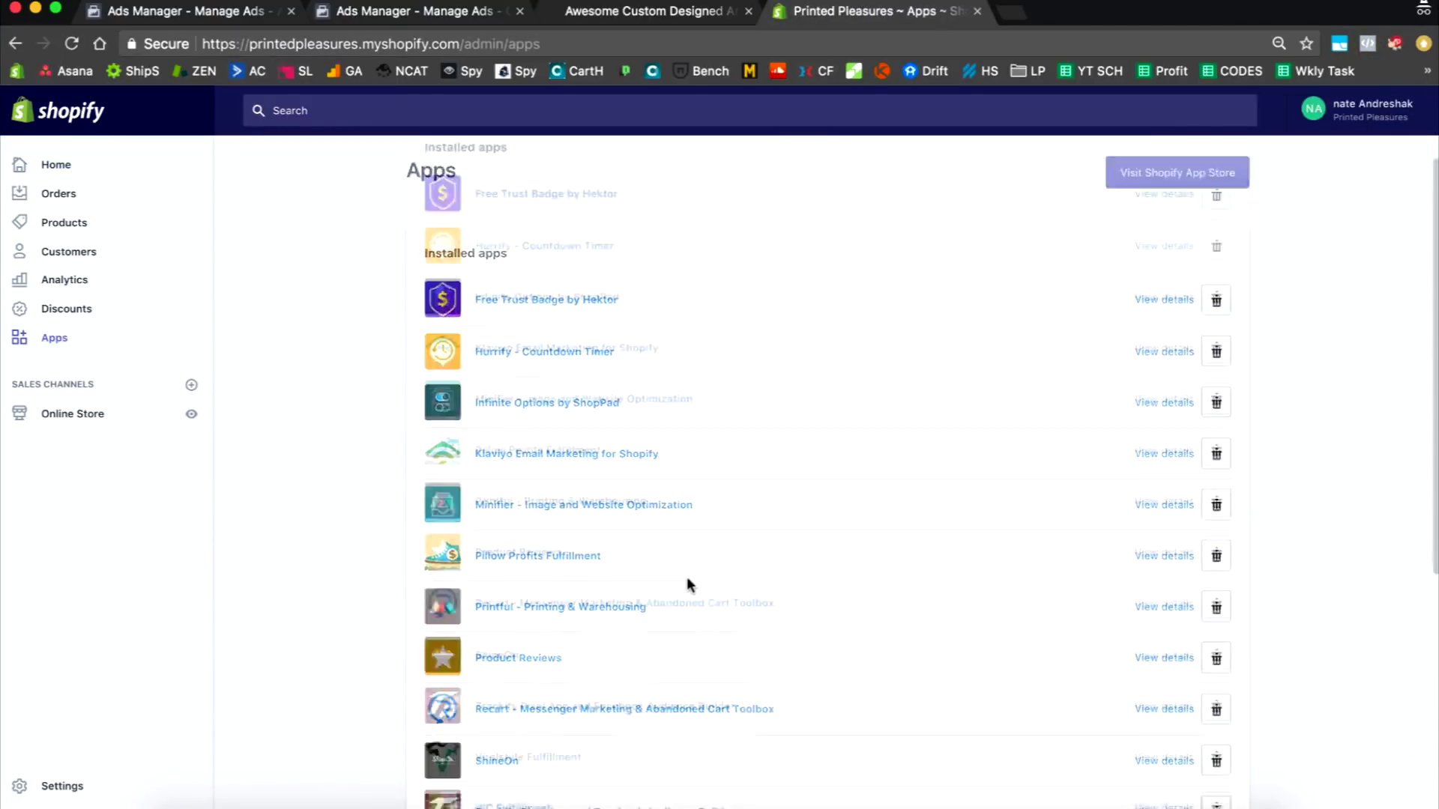
{"action": "left_click", "coordinate": [528, 461]}
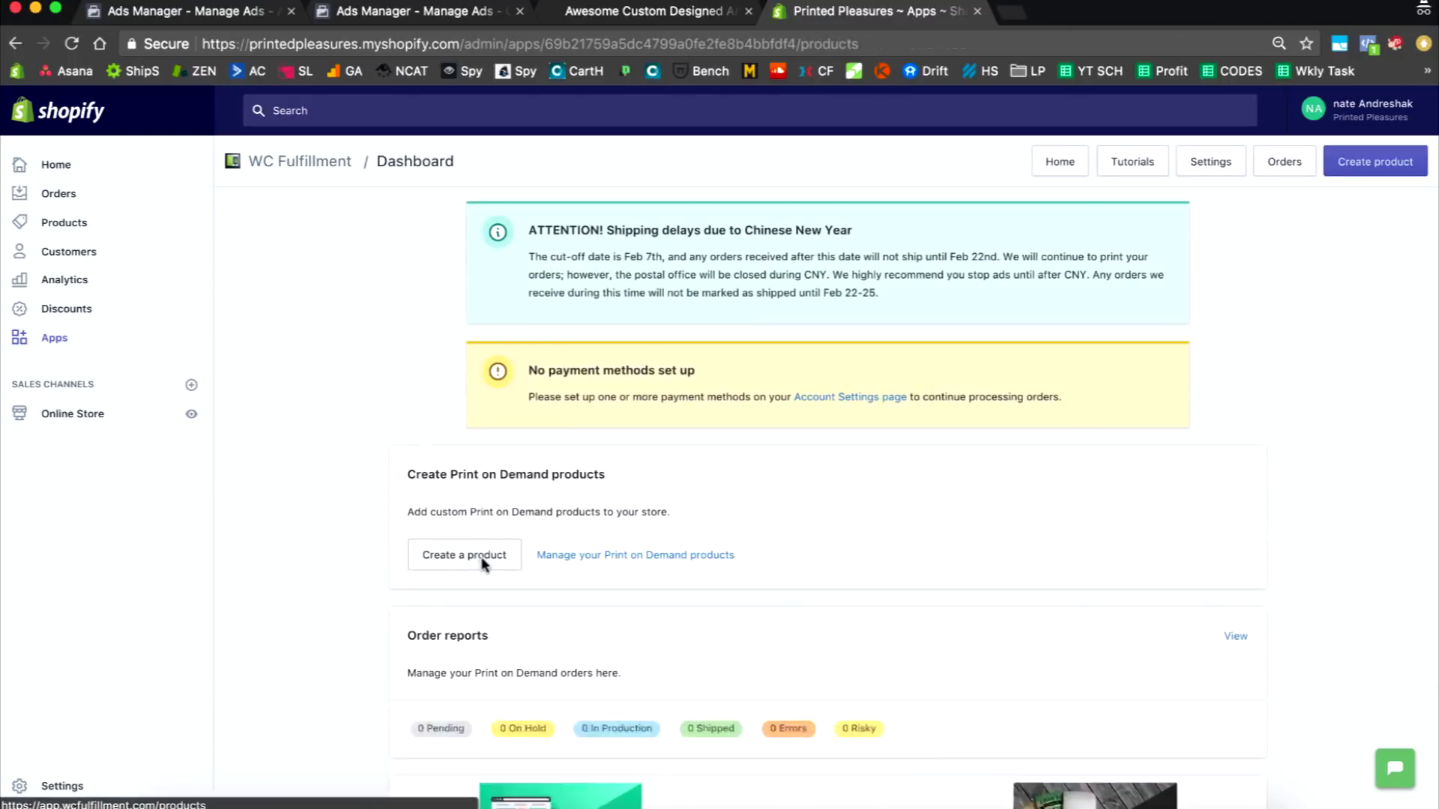
{"action": "left_click", "coordinate": [480, 554]}
{"action": "left_click", "coordinate": [508, 591]}
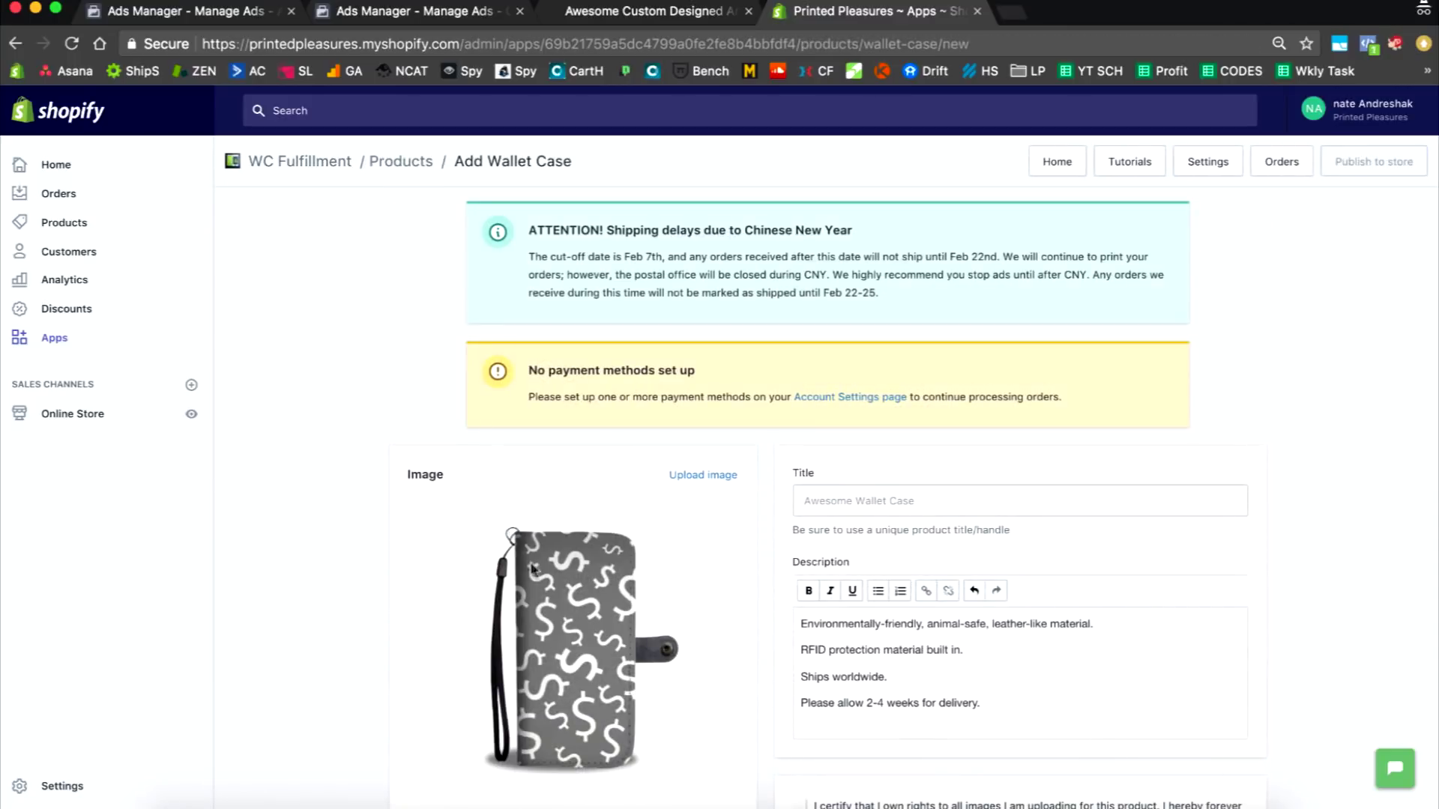
Upload cats.jpg from the Downloads folder as the wallet case's design image.
{"action": "scroll", "coordinate": [532, 569], "scroll_direction": "down", "scroll_amount": 2}
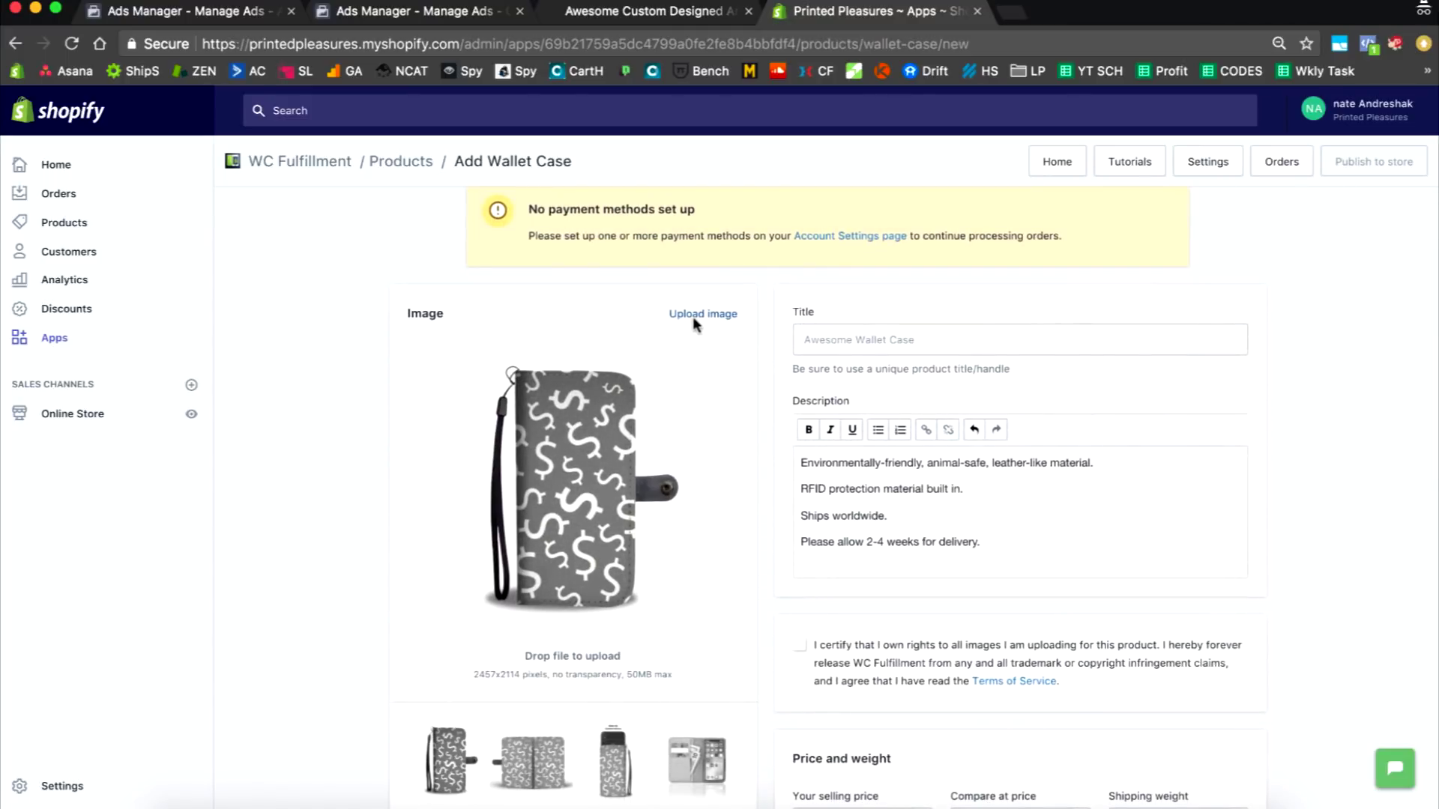
{"action": "left_click", "coordinate": [693, 316]}
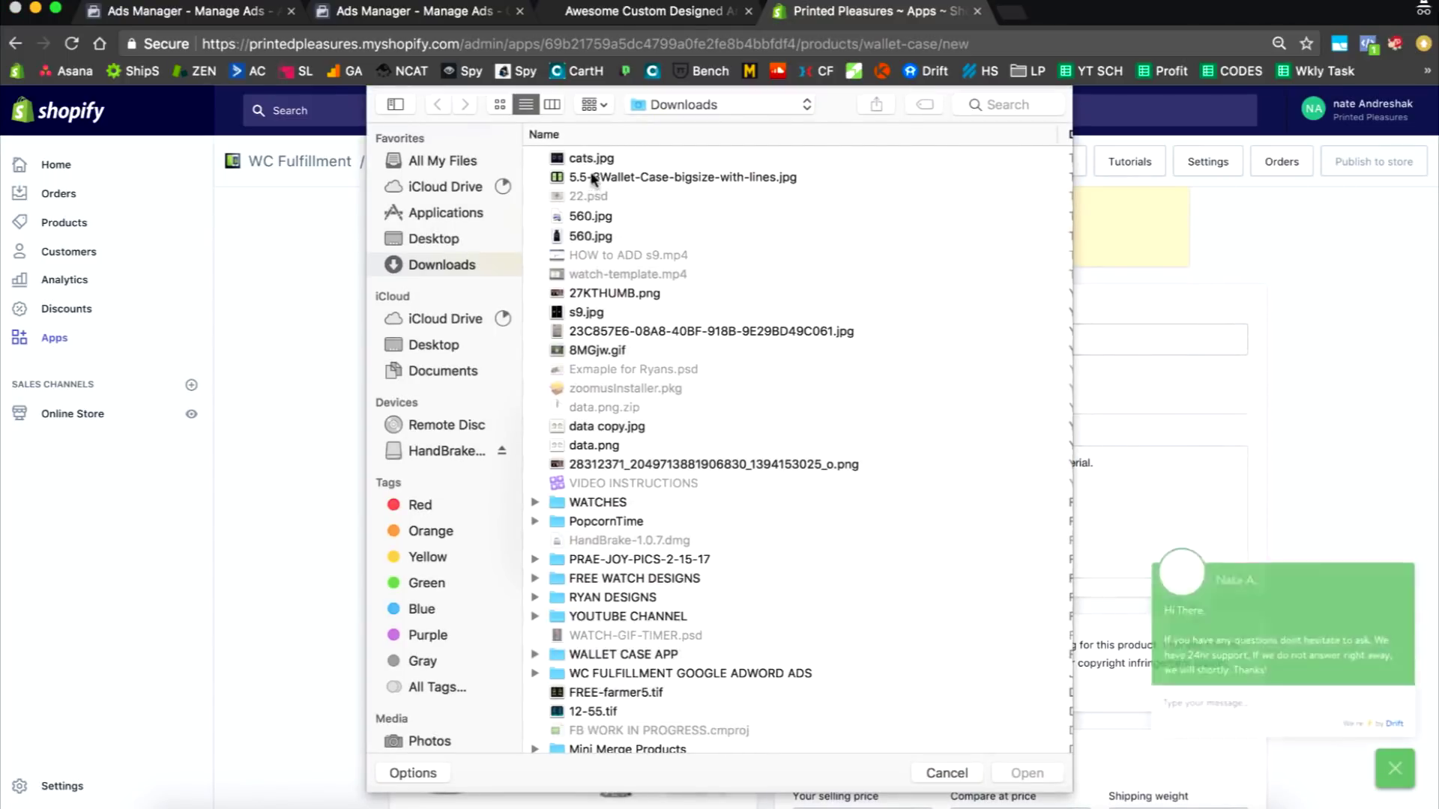
{"action": "left_click", "coordinate": [594, 159]}
{"action": "left_click", "coordinate": [1025, 772]}
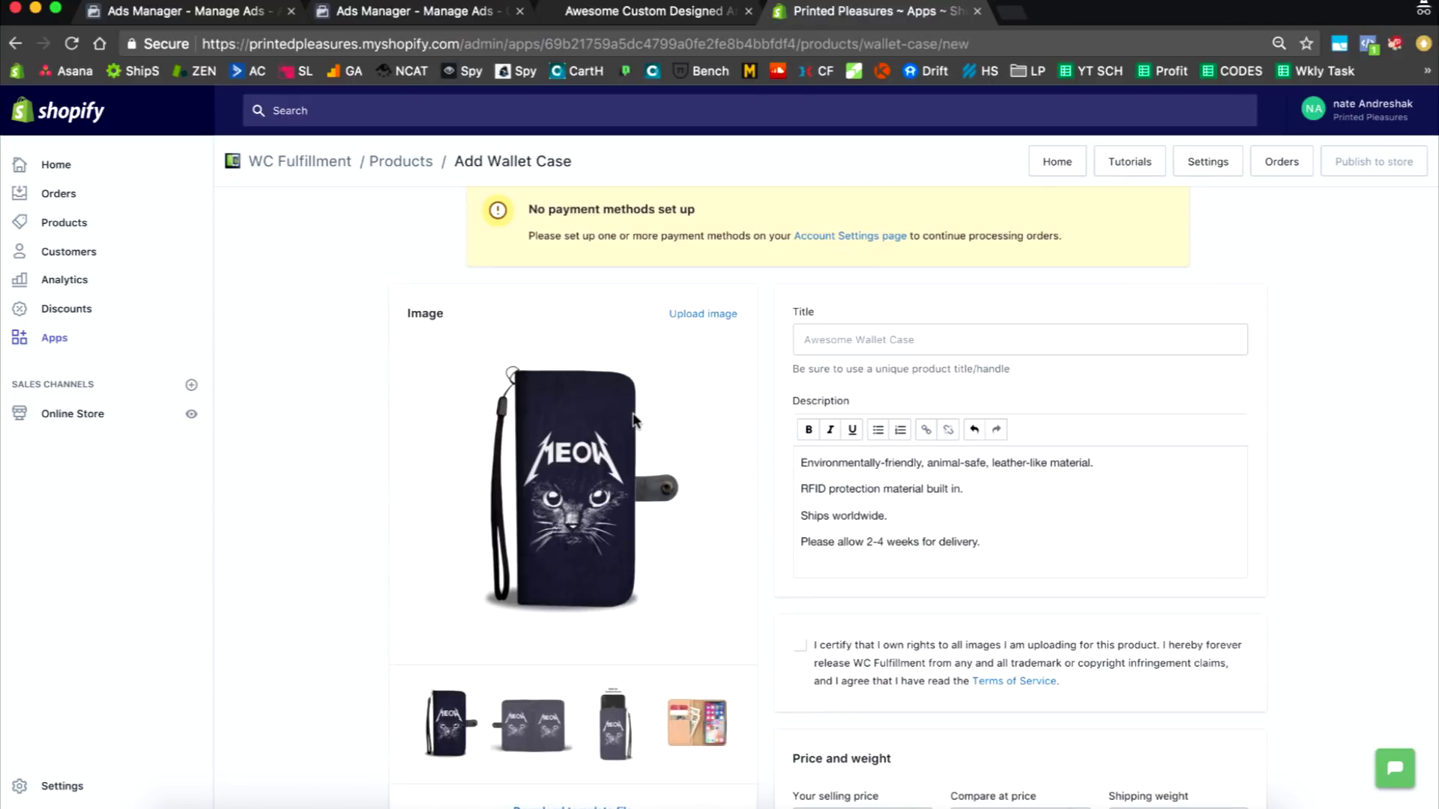
Examine the generated wallet case mockups, including the opened-out cover and the phone-insert view, and return to the front view.
{"action": "left_click", "coordinate": [553, 701]}
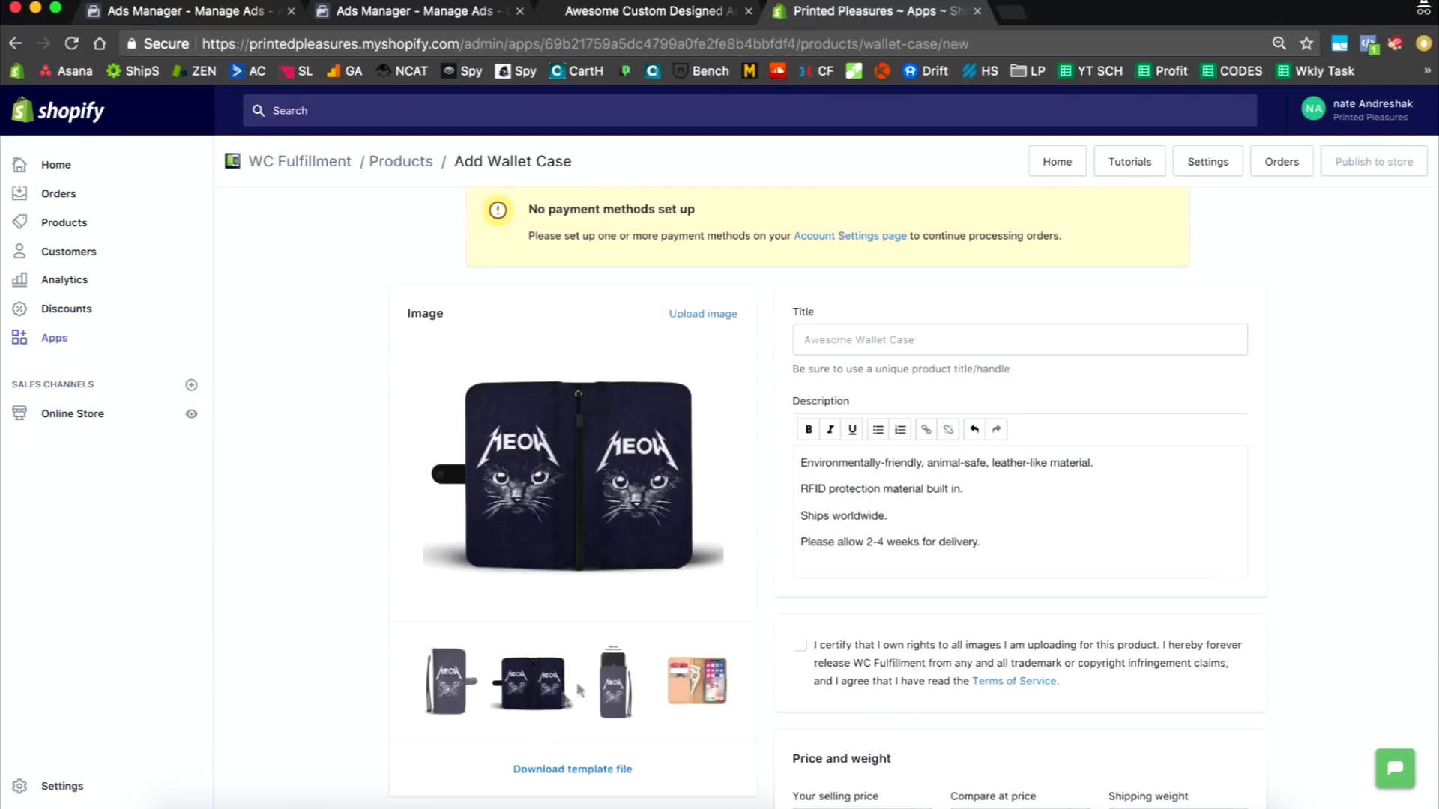
{"action": "left_click", "coordinate": [614, 679]}
{"action": "left_click", "coordinate": [461, 721]}
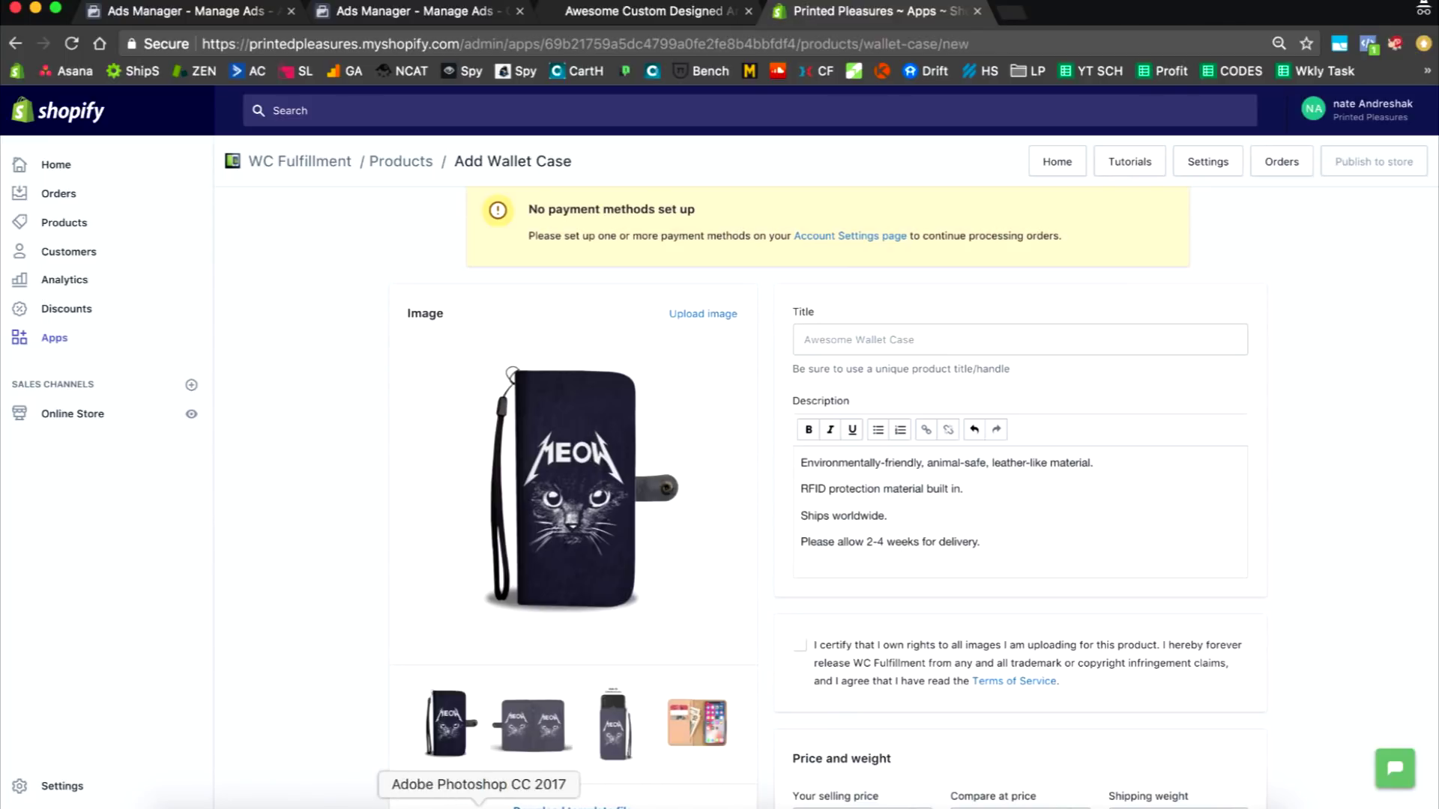
Switch to Photoshop and try a Hue/Saturation adjustment on the cat artwork with hue -126 and saturation -1.
{"action": "left_click", "coordinate": [475, 805]}
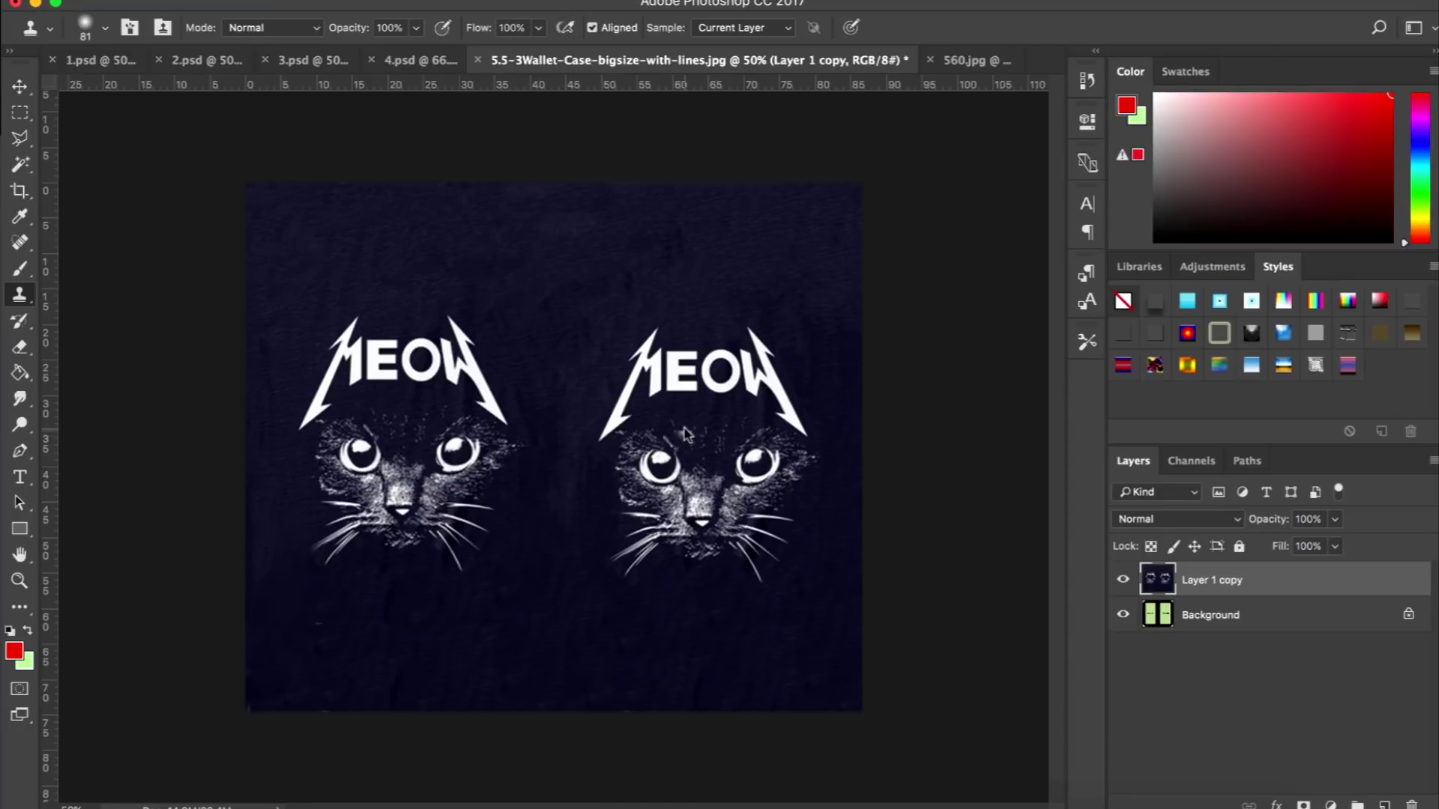
{"action": "left_click", "coordinate": [278, 0]}
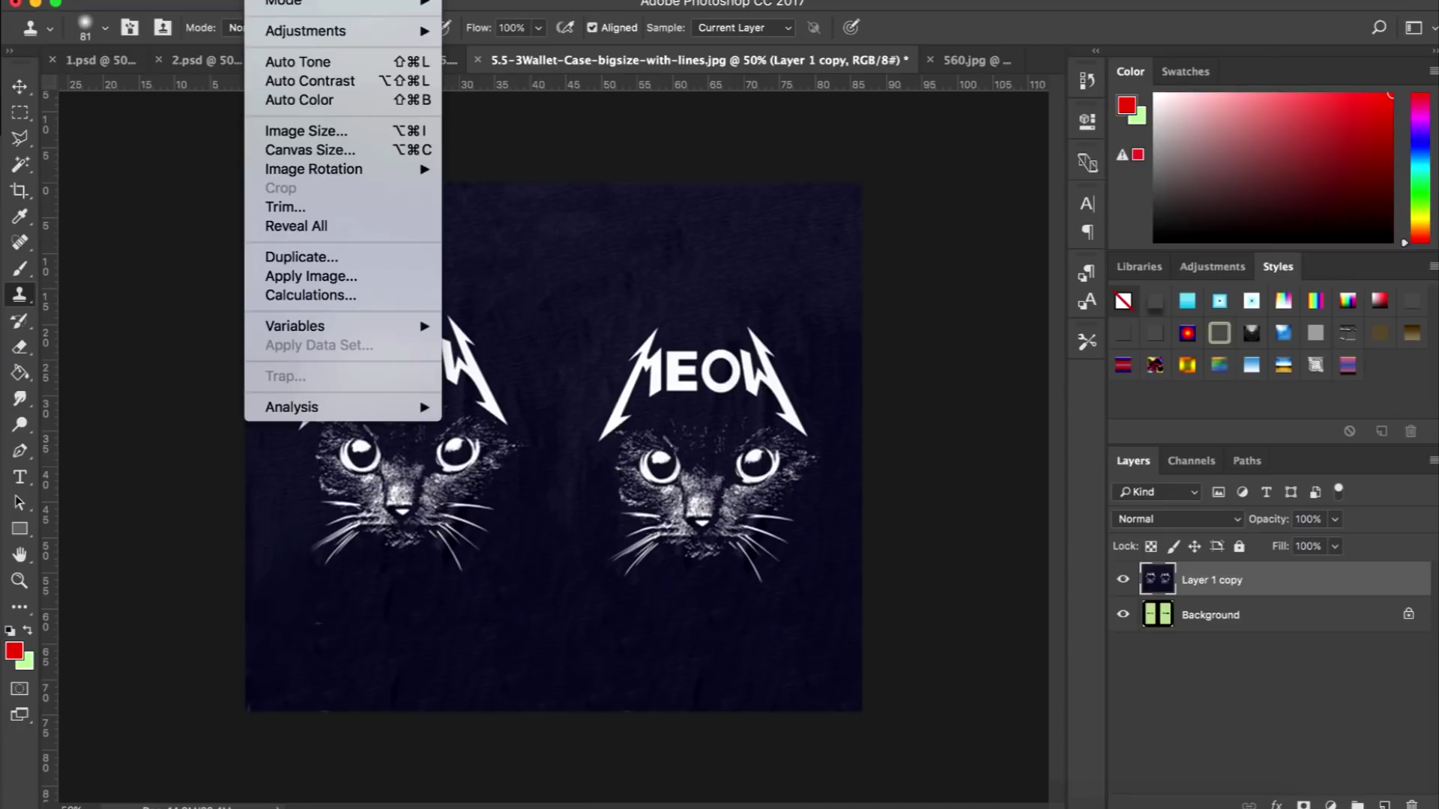
{"action": "mouse_move", "coordinate": [297, 30]}
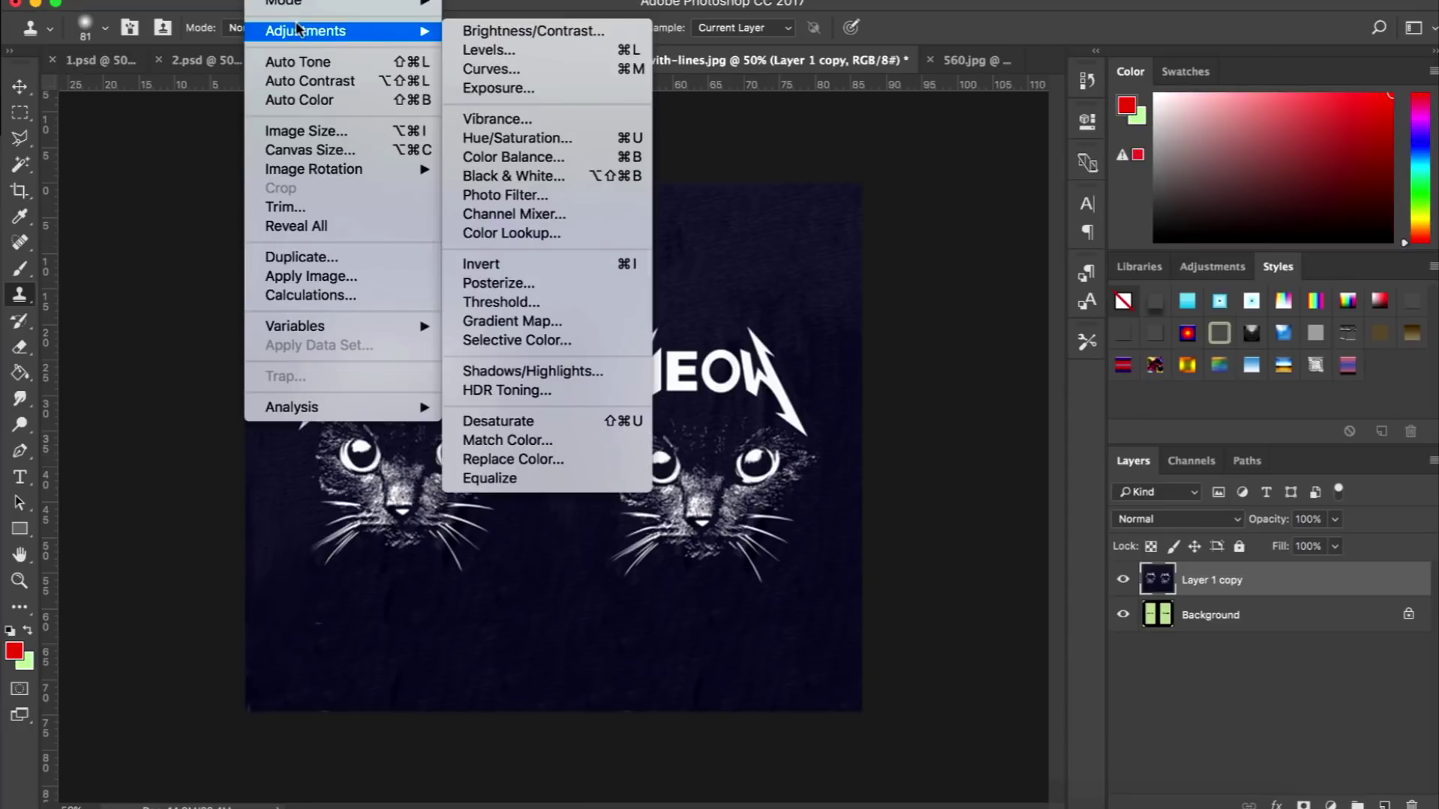
{"action": "left_click", "coordinate": [558, 146]}
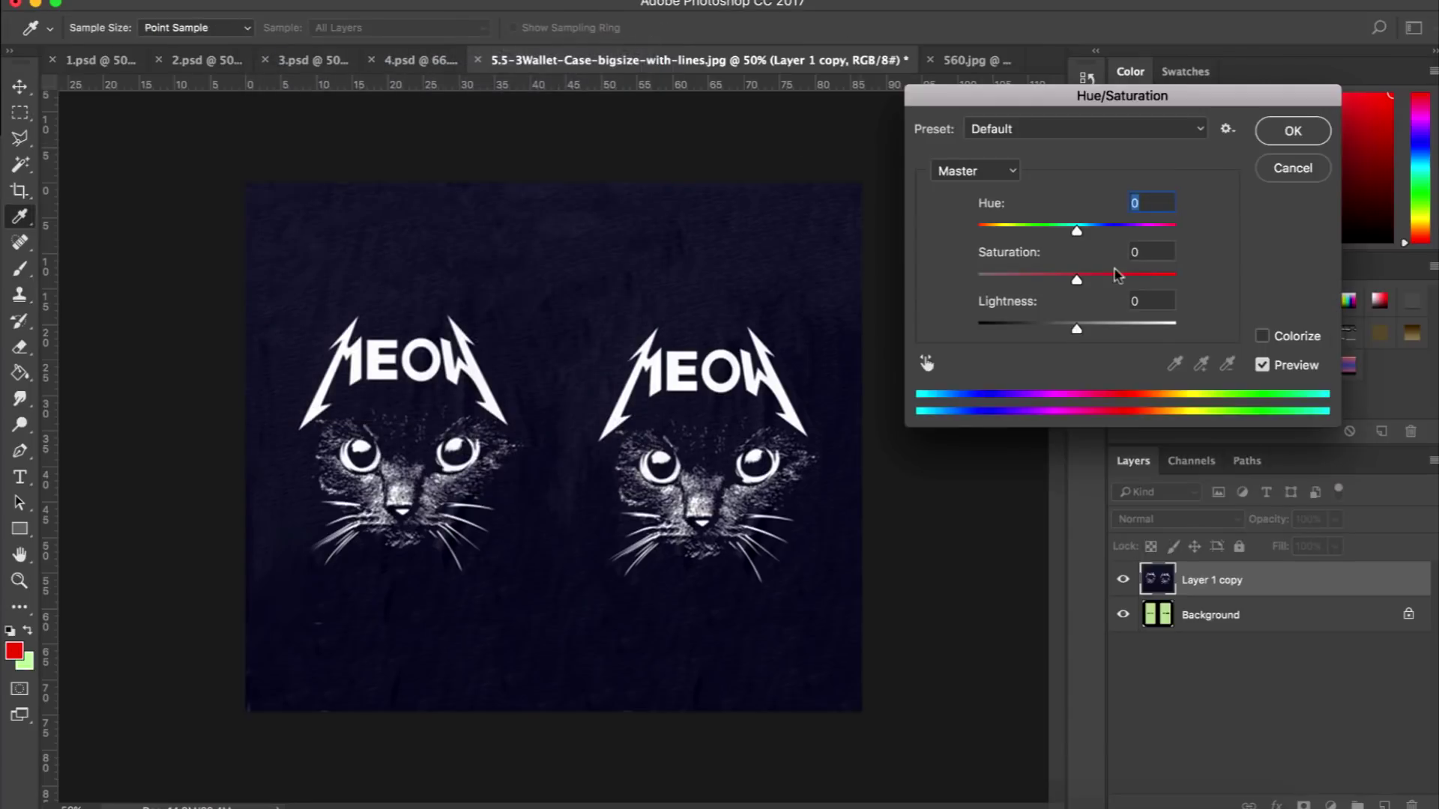
{"action": "left_click_drag", "start_coordinate": [1077, 232], "coordinate": [1002, 229]}
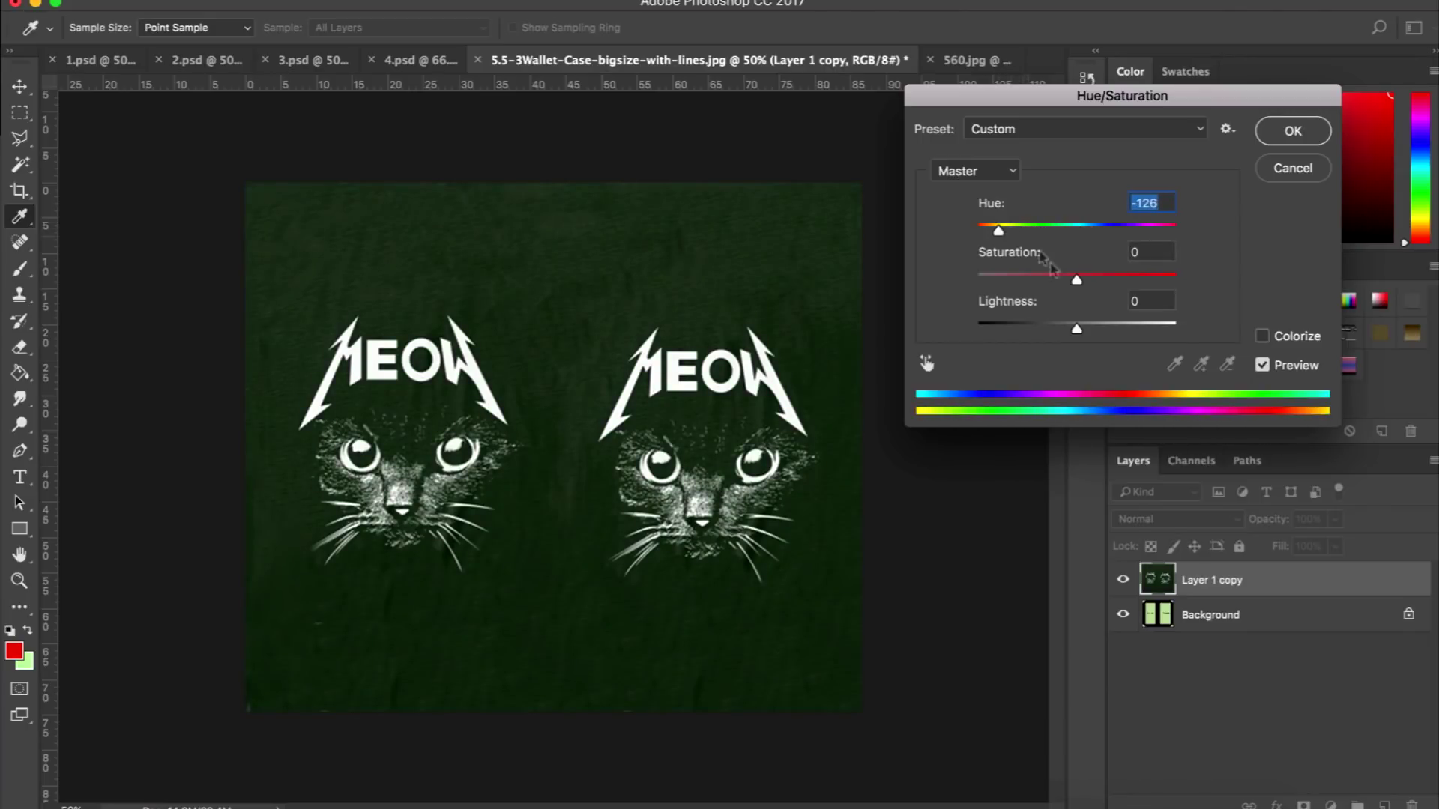
{"action": "mouse_move", "coordinate": [1077, 280]}
{"action": "left_mouse_down"}
{"action": "mouse_move", "coordinate": [1190, 281]}
{"action": "mouse_move", "coordinate": [963, 278]}
{"action": "mouse_move", "coordinate": [1074, 280]}
{"action": "left_mouse_up"}
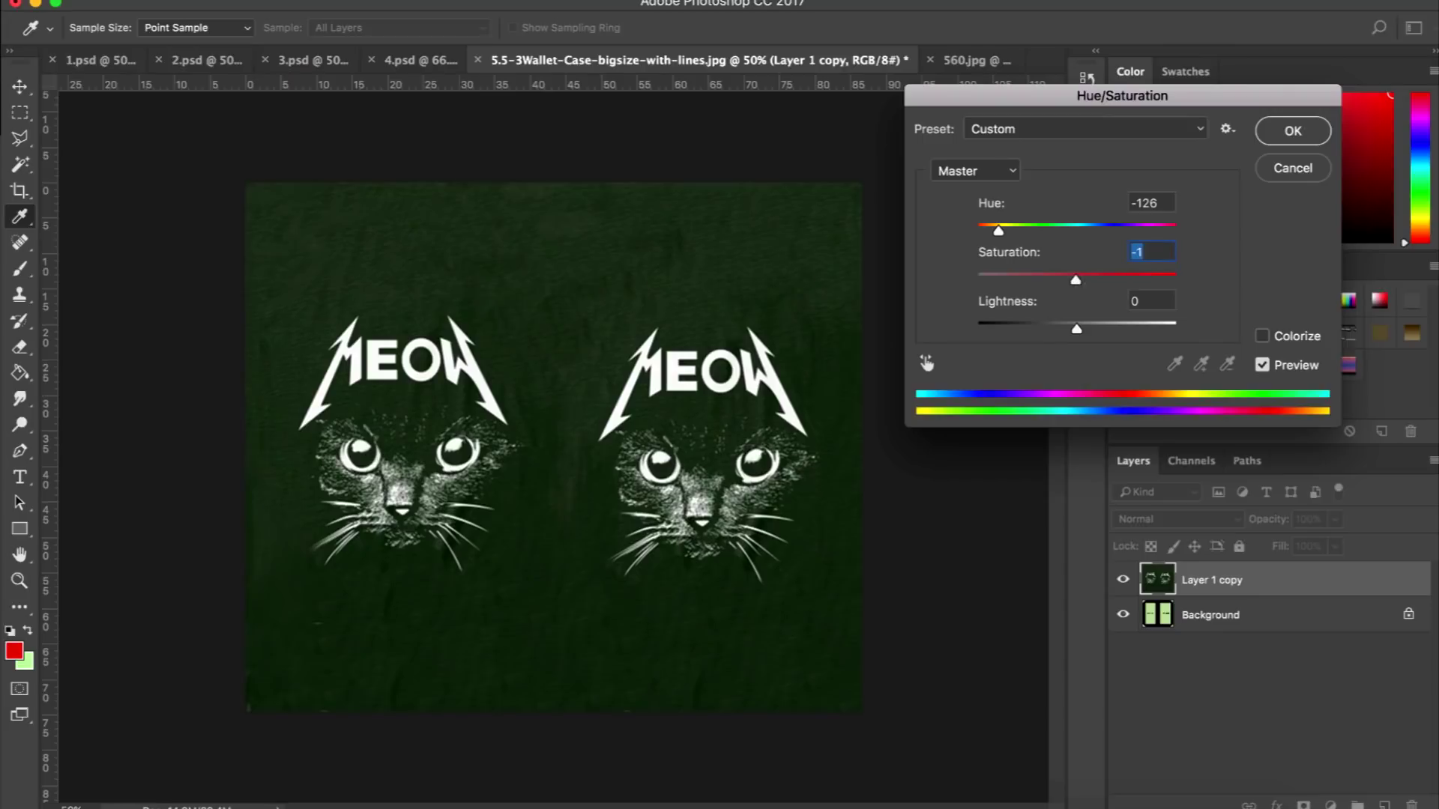
Try hue shifts of -43 and -25 with saturation and lightness at 0, discard the adjustment, and switch back to Chrome.
{"action": "left_click_drag", "start_coordinate": [998, 230], "coordinate": [1034, 236]}
{"action": "mouse_move", "coordinate": [1076, 332]}
{"action": "left_mouse_down"}
{"action": "mouse_move", "coordinate": [1114, 334]}
{"action": "mouse_move", "coordinate": [1034, 332]}
{"action": "mouse_move", "coordinate": [1052, 332]}
{"action": "left_mouse_up"}
{"action": "type", "text": "0"}
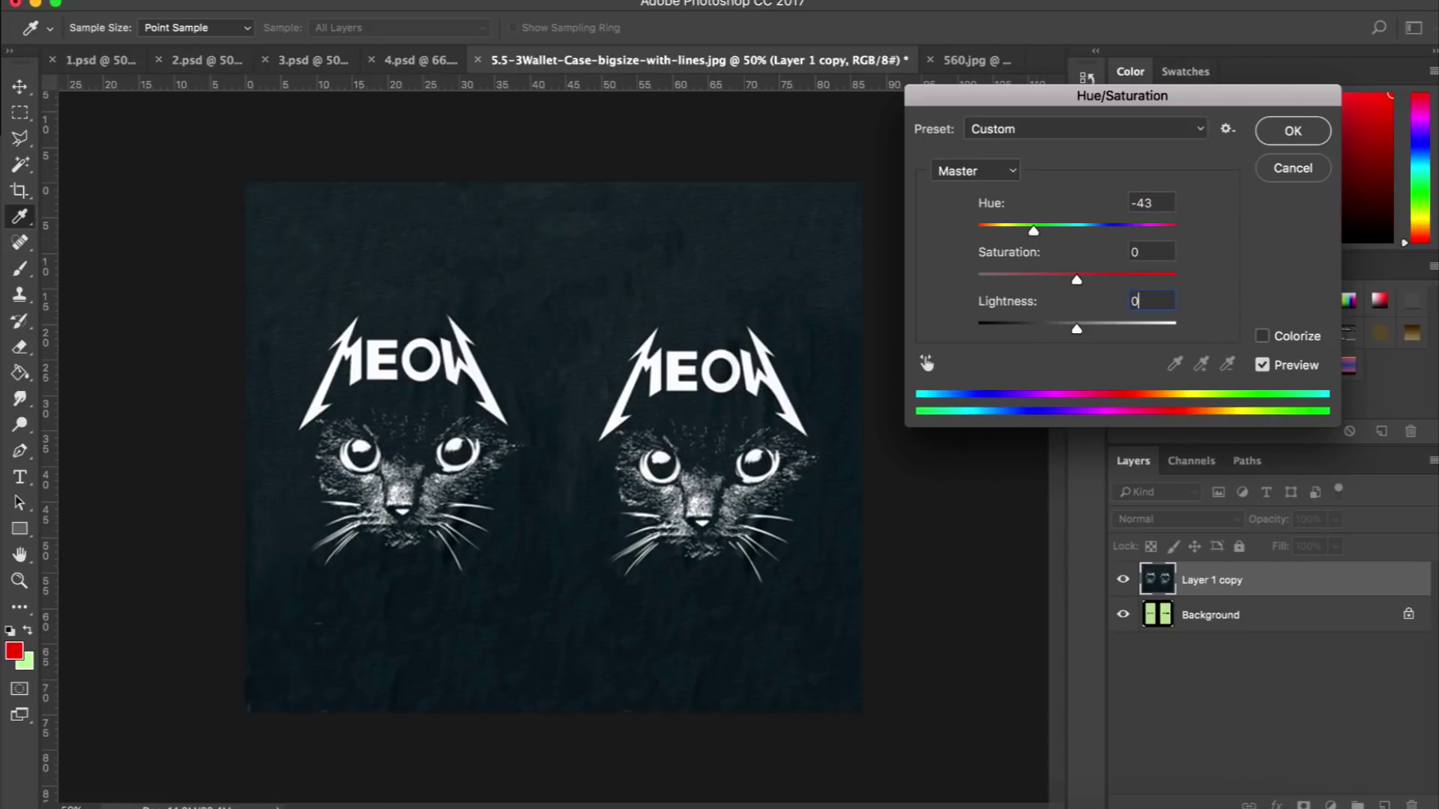
{"action": "left_click_drag", "start_coordinate": [1035, 231], "coordinate": [1055, 235]}
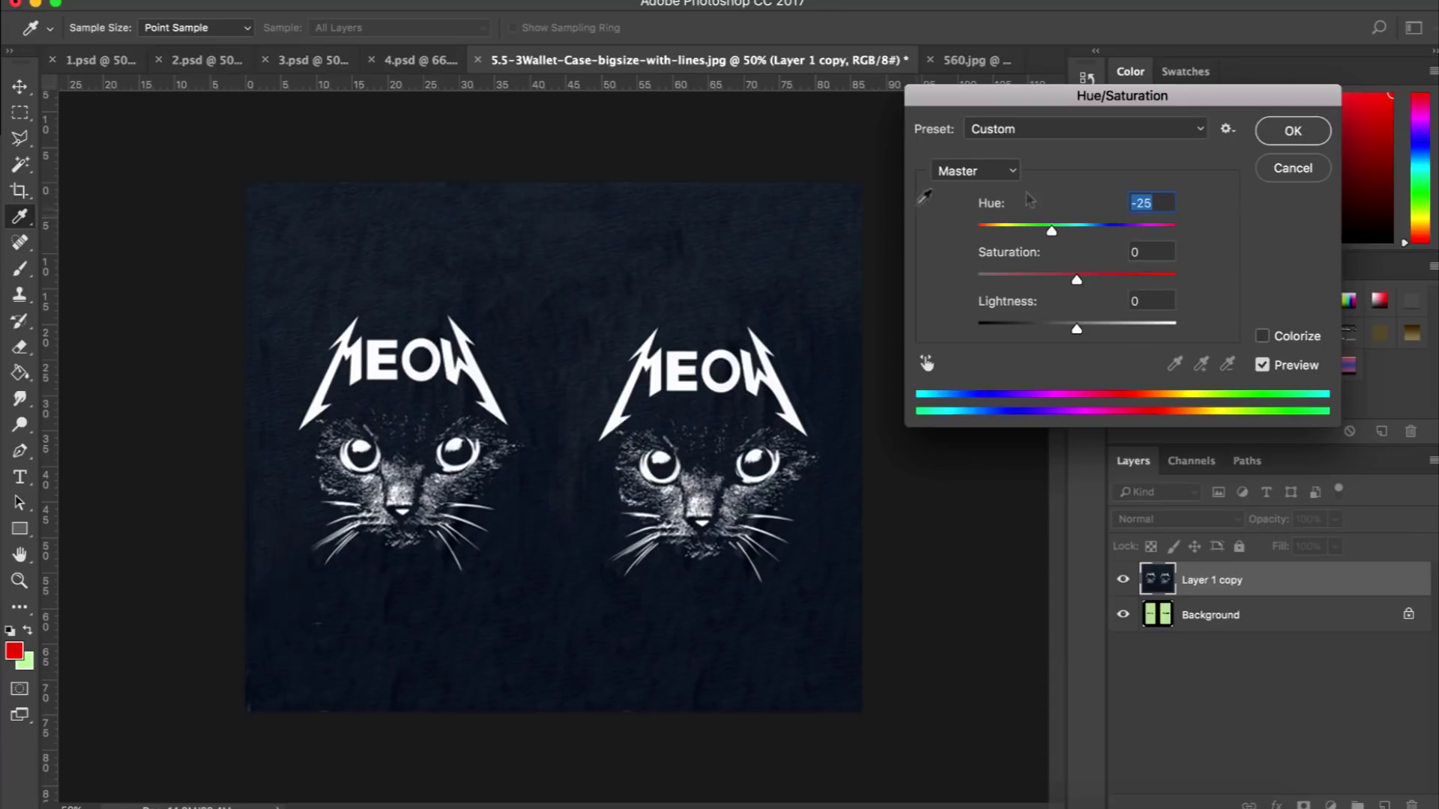
{"action": "left_click", "coordinate": [1285, 171]}
{"action": "key", "text": "s"}
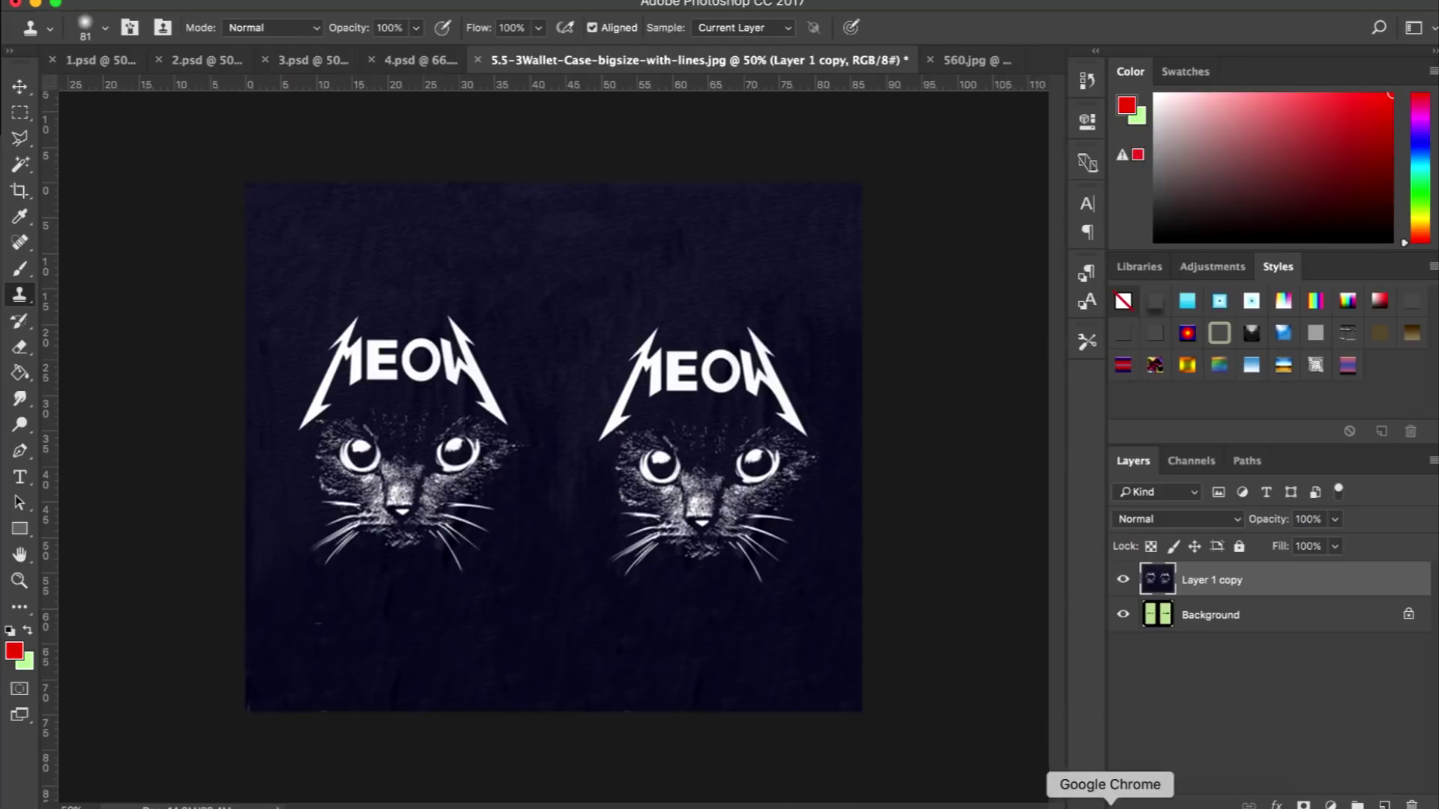
{"action": "left_click", "coordinate": [1110, 800]}
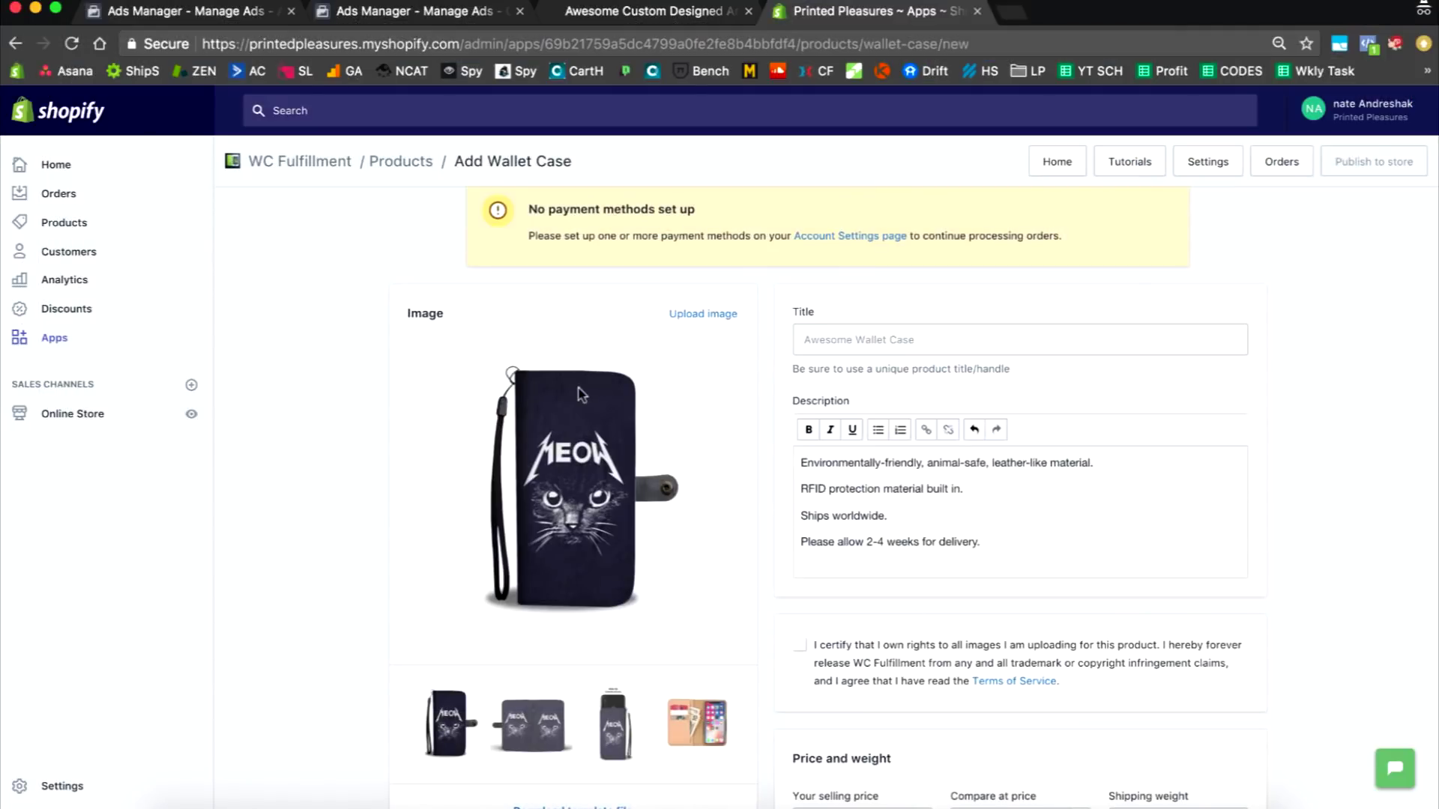